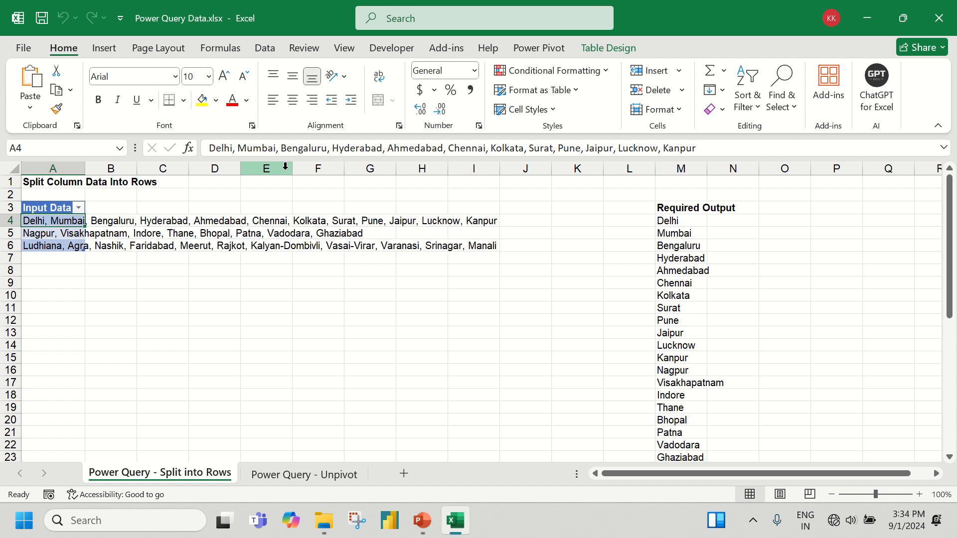
Locate Power Query Data.xlsx in the Power Query folder inside Excel Master Class, and return to the open Excel workbook
{"action": "left_click", "coordinate": [860, 16]}
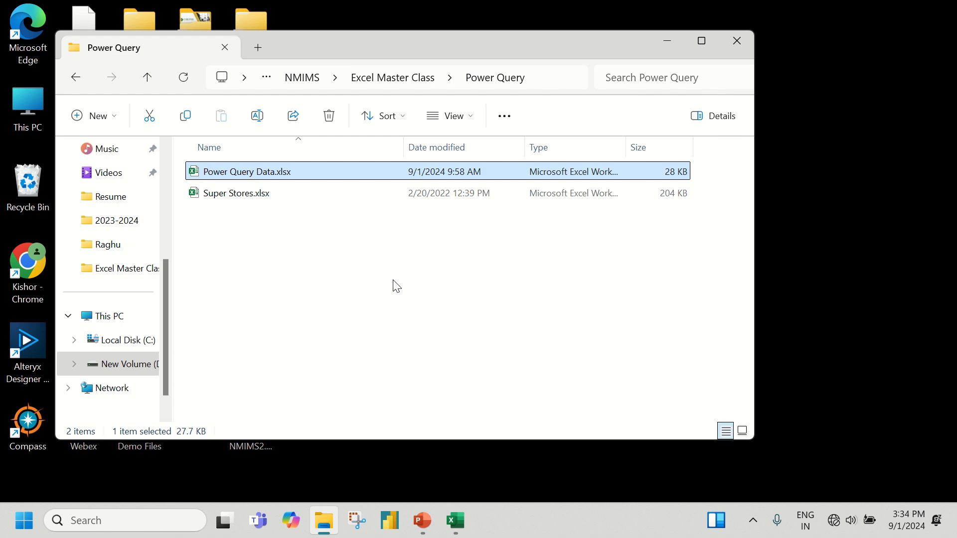
{"action": "left_click", "coordinate": [394, 77]}
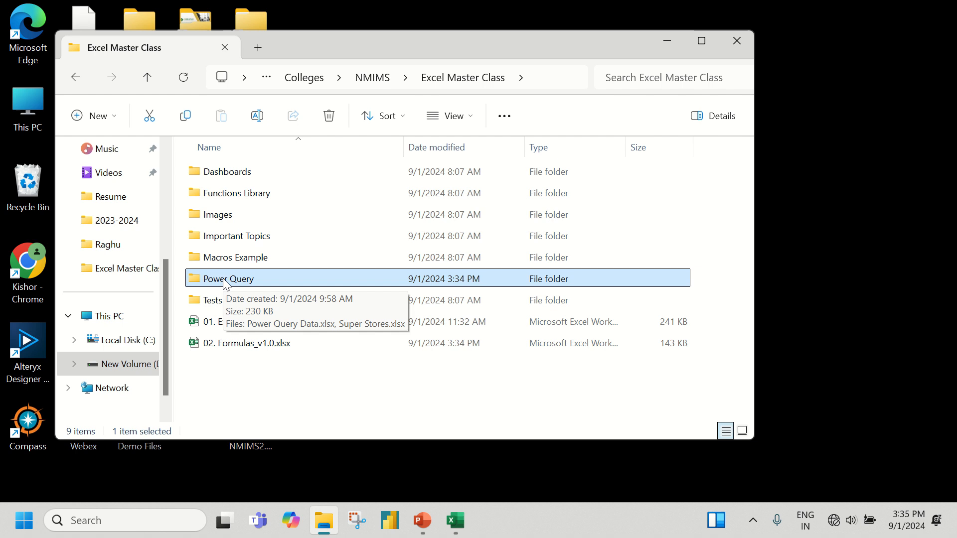
{"action": "double_click", "coordinate": [226, 283]}
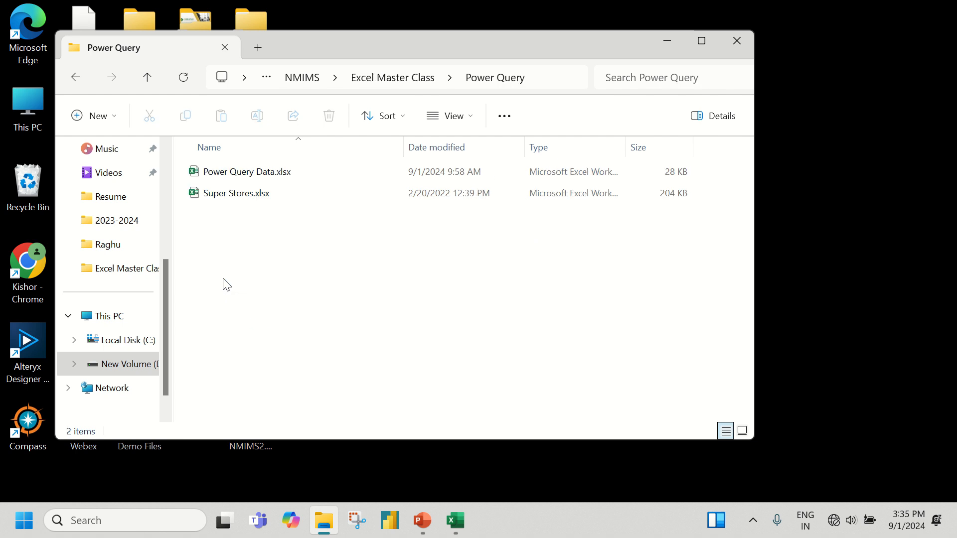
{"action": "left_click", "coordinate": [229, 174]}
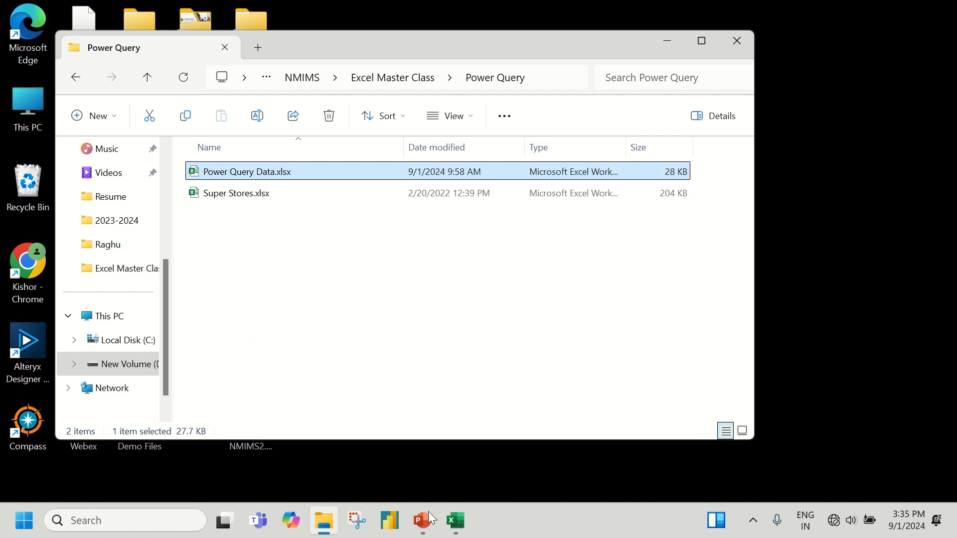
{"action": "mouse_move", "coordinate": [455, 520]}
{"action": "left_click", "coordinate": [438, 404]}
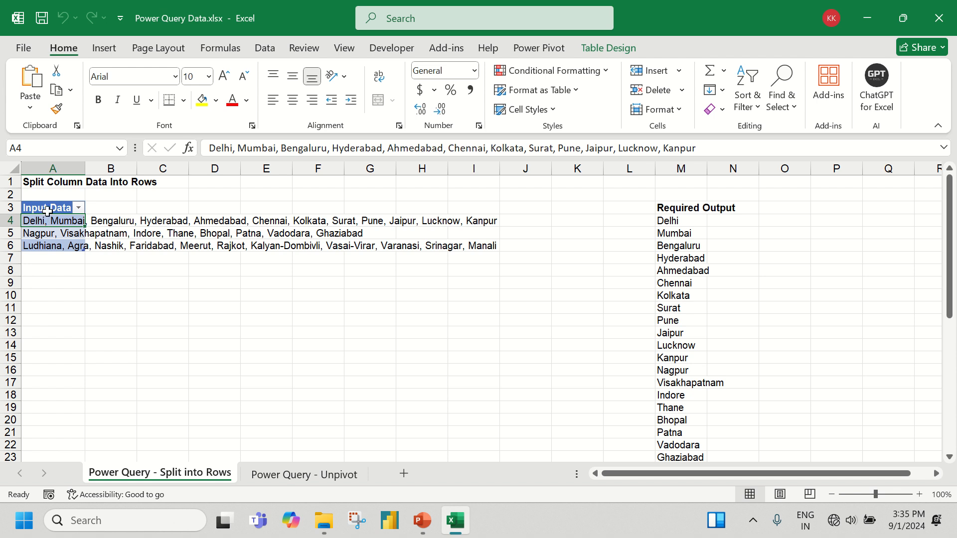
Examine the Input Data table in column A and its table design settings
{"action": "left_click_drag", "start_coordinate": [49, 208], "coordinate": [57, 236]}
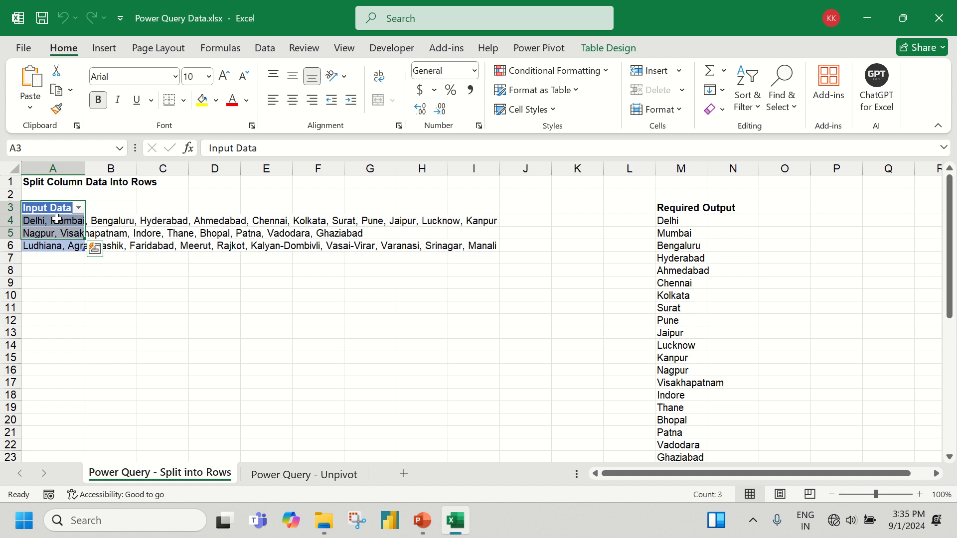
{"action": "left_click", "coordinate": [58, 224]}
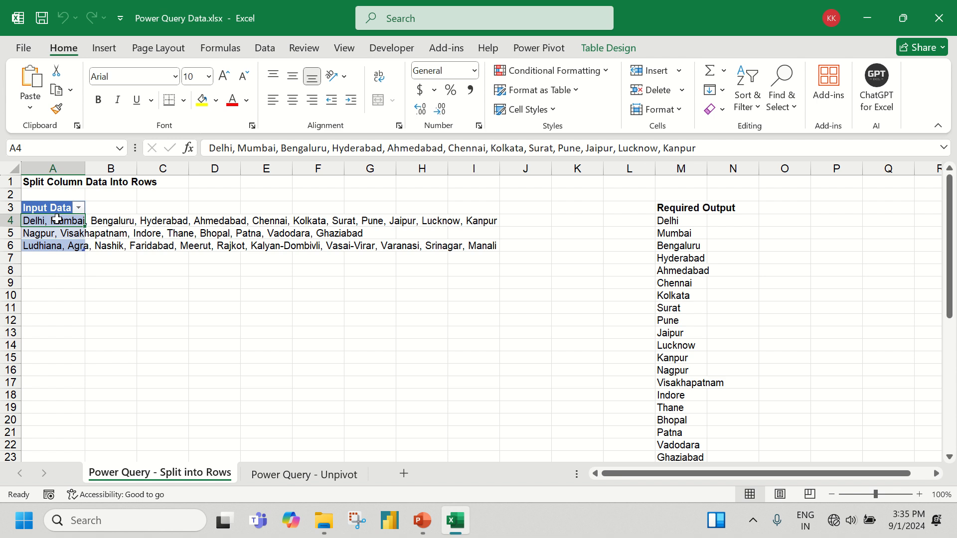
{"action": "left_click", "coordinate": [623, 51]}
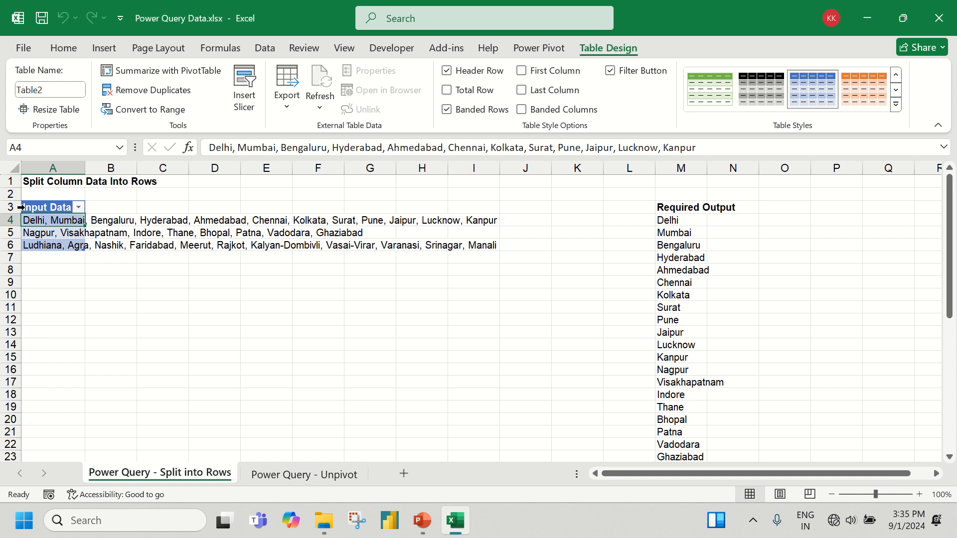
{"action": "left_click", "coordinate": [54, 207]}
{"action": "left_click", "coordinate": [54, 222]}
Compare the comma-separated city rows of the Input Data table with the Required Output list in column M
{"action": "left_click_drag", "start_coordinate": [684, 221], "coordinate": [665, 395]}
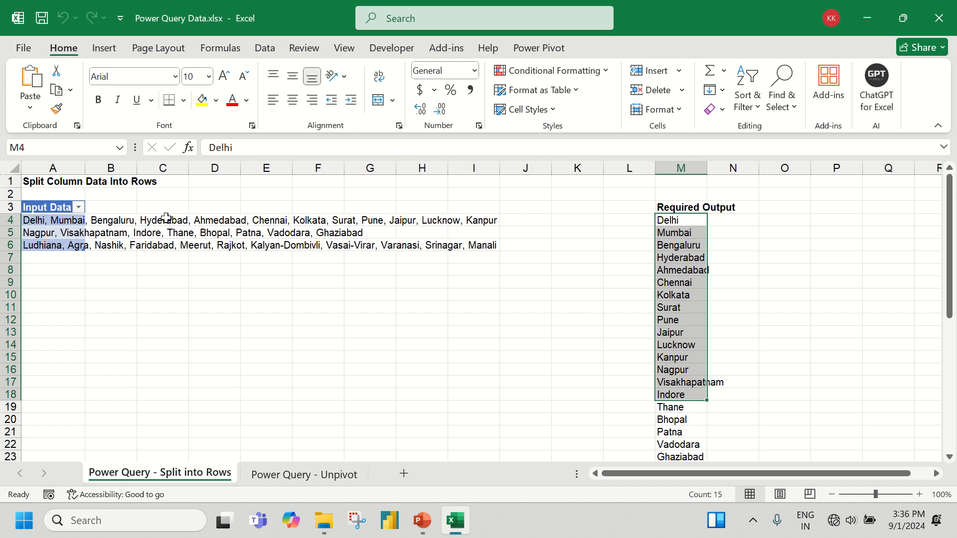
{"action": "left_click", "coordinate": [48, 227]}
{"action": "left_click", "coordinate": [48, 233]}
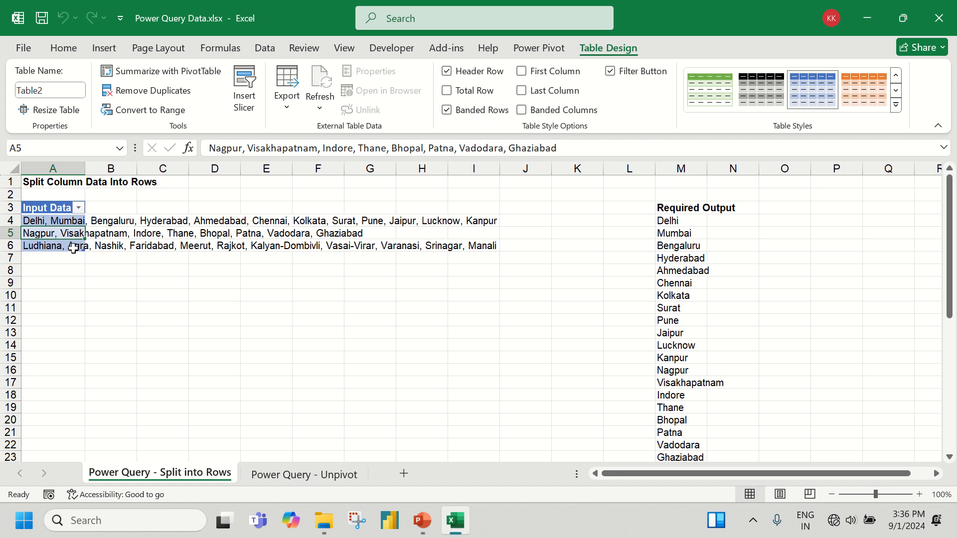
{"action": "left_click", "coordinate": [73, 246]}
{"action": "left_click_drag", "start_coordinate": [682, 218], "coordinate": [692, 355]}
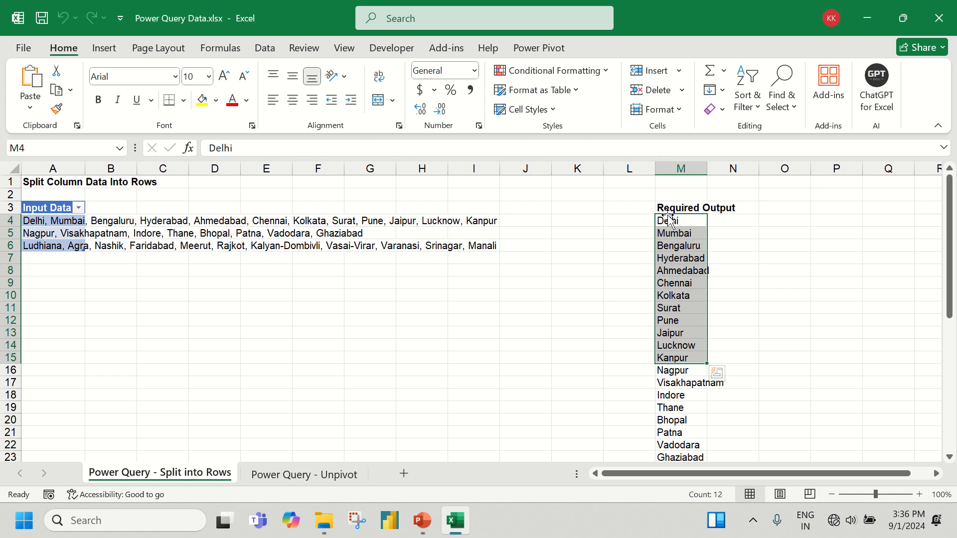
{"action": "left_click_drag", "start_coordinate": [666, 221], "coordinate": [678, 445]}
{"action": "scroll", "coordinate": [653, 386], "scroll_direction": "up", "scroll_amount": 4}
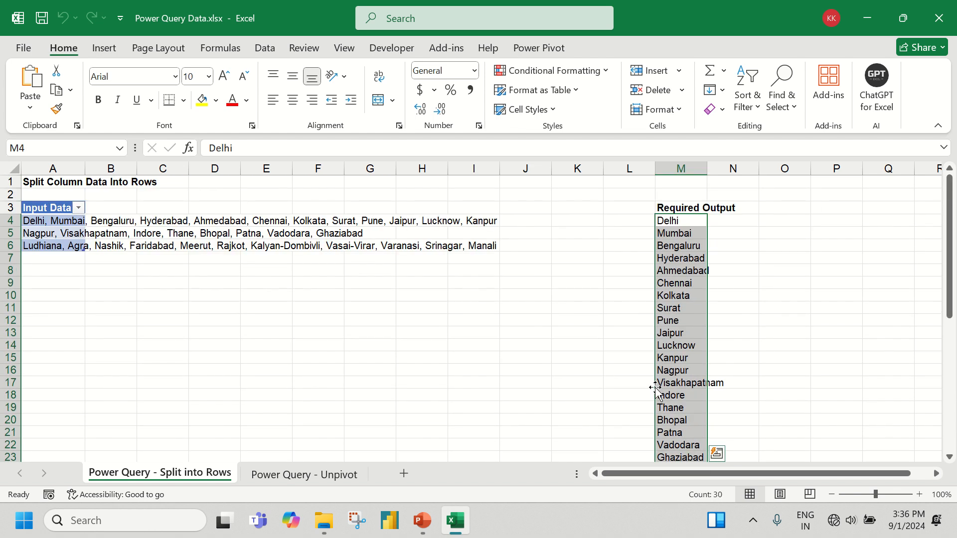
{"action": "left_click", "coordinate": [29, 220]}
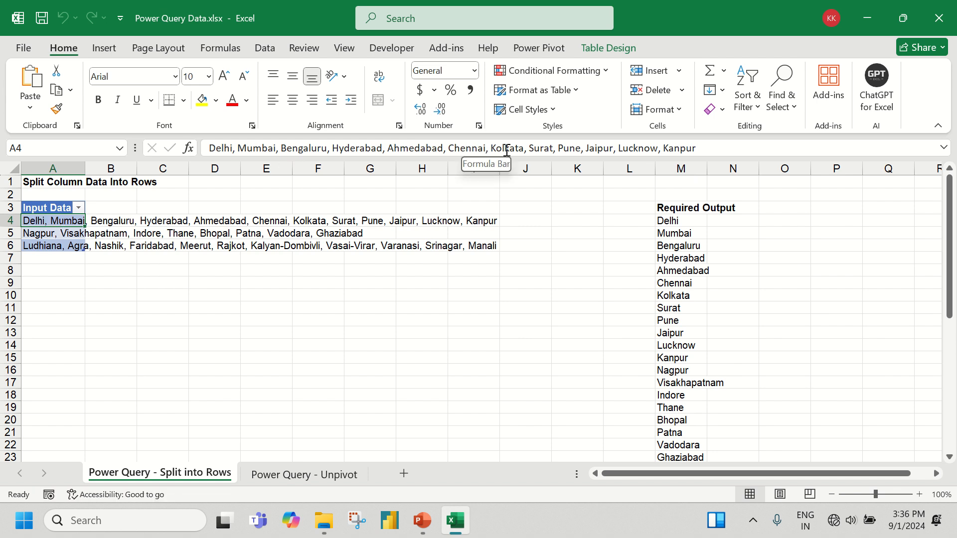
{"action": "left_click_drag", "start_coordinate": [670, 224], "coordinate": [661, 382]}
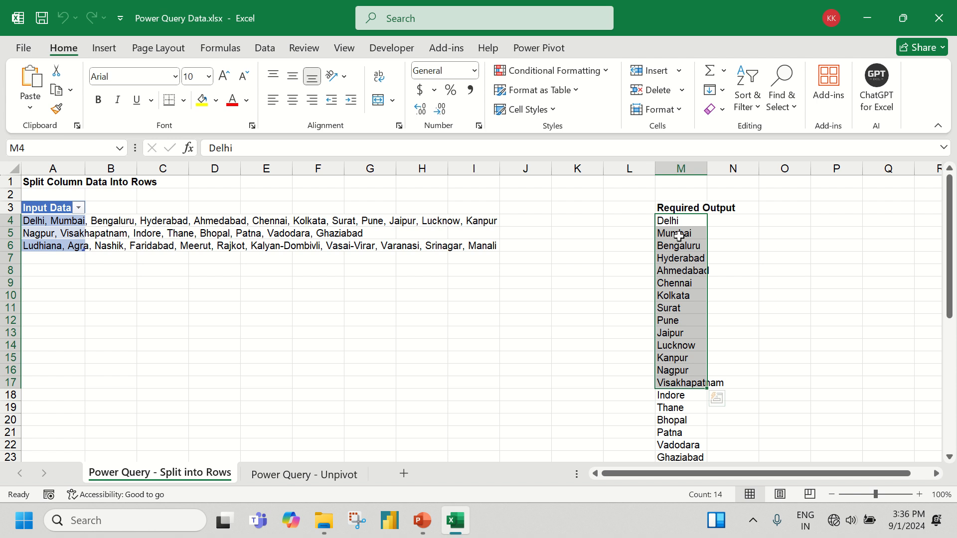
{"action": "left_click_drag", "start_coordinate": [680, 222], "coordinate": [690, 399]}
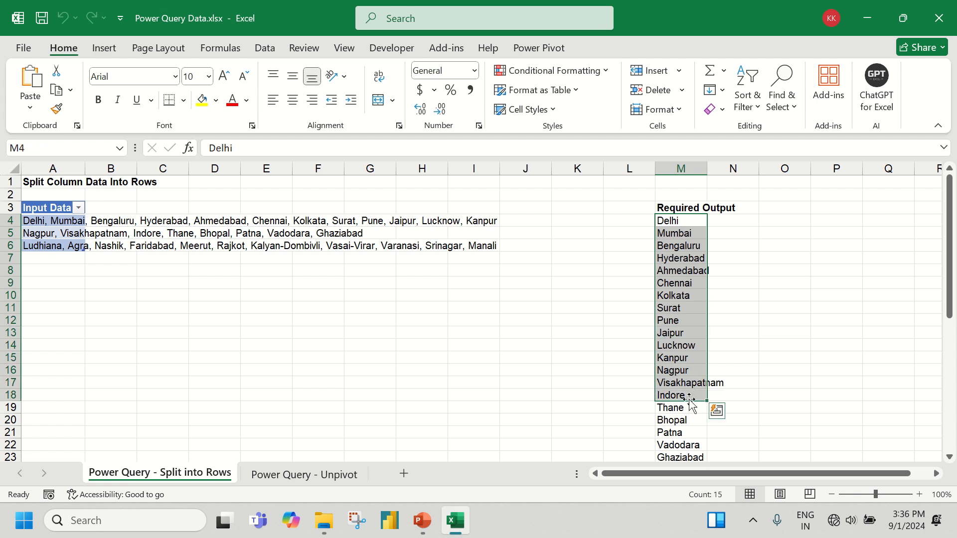
Check the name of the Input Data table in its table design properties
{"action": "left_click", "coordinate": [58, 222]}
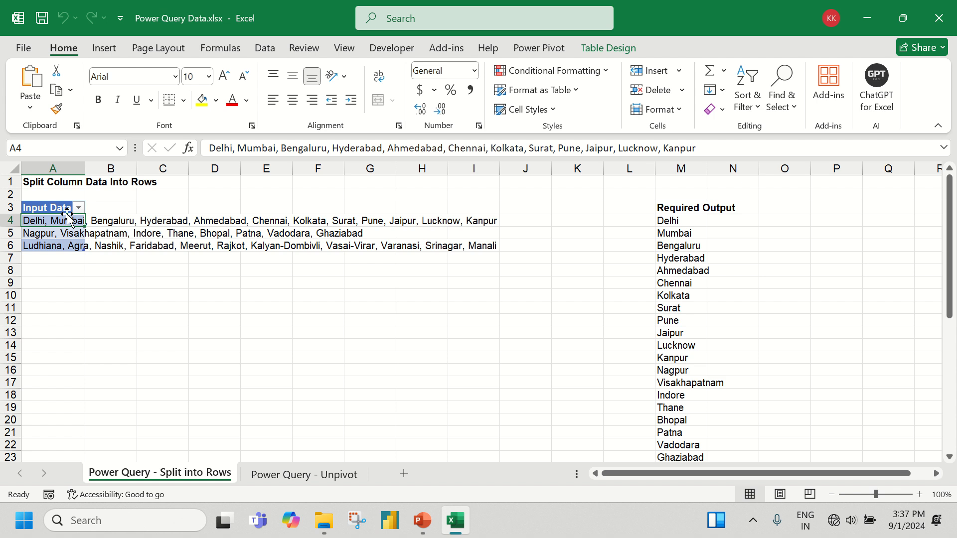
{"action": "left_click", "coordinate": [608, 46]}
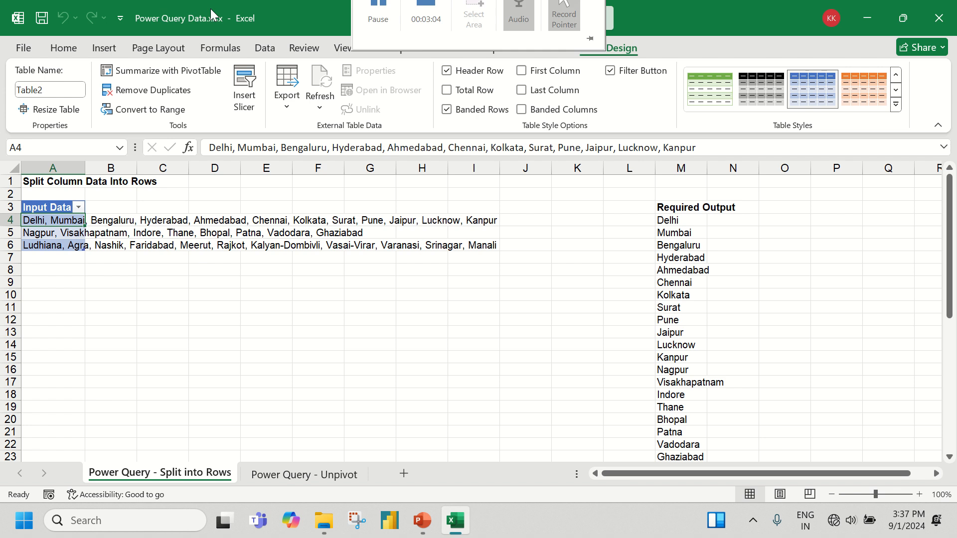
{"action": "left_click", "coordinate": [46, 89]}
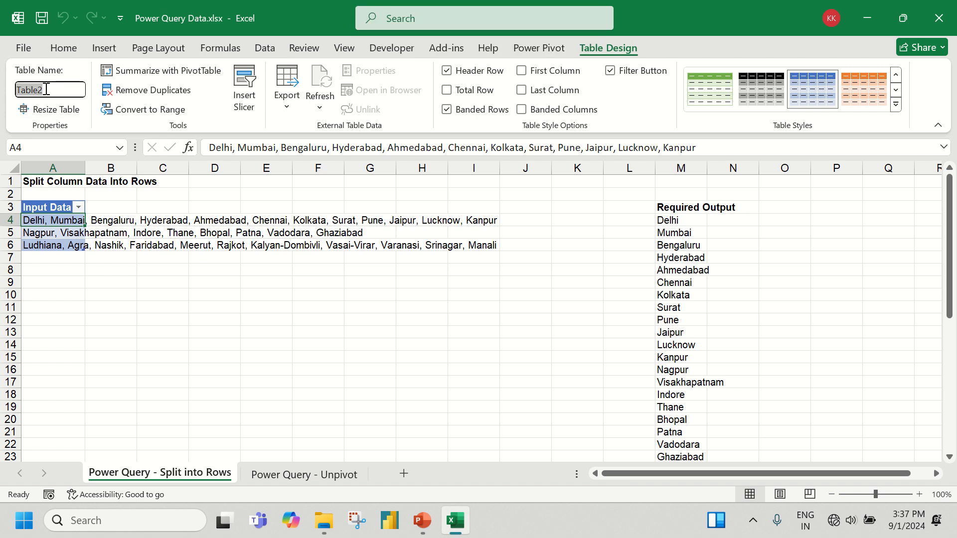
{"action": "left_click", "coordinate": [45, 89]}
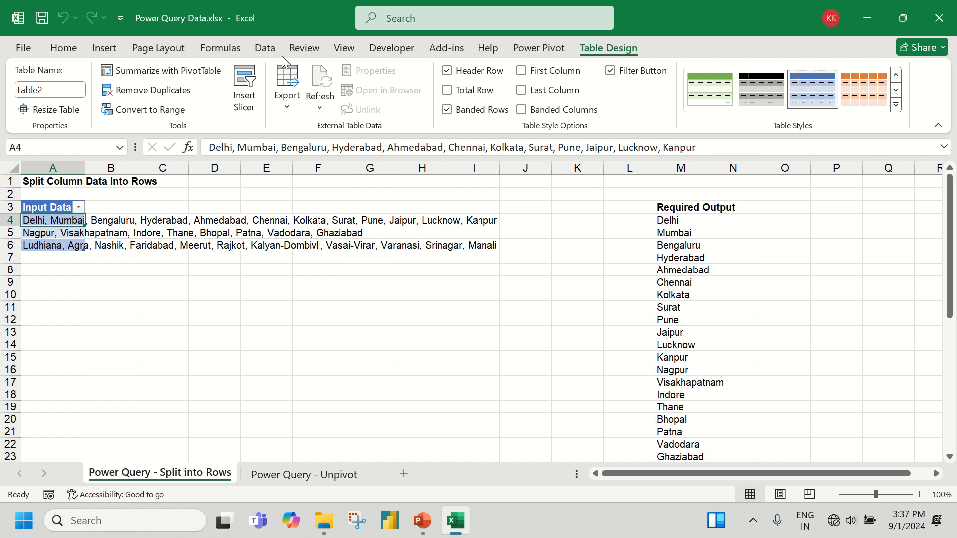
Load the Input Data table into the Power Query Editor as a new query from table/range
{"action": "left_click", "coordinate": [266, 48]}
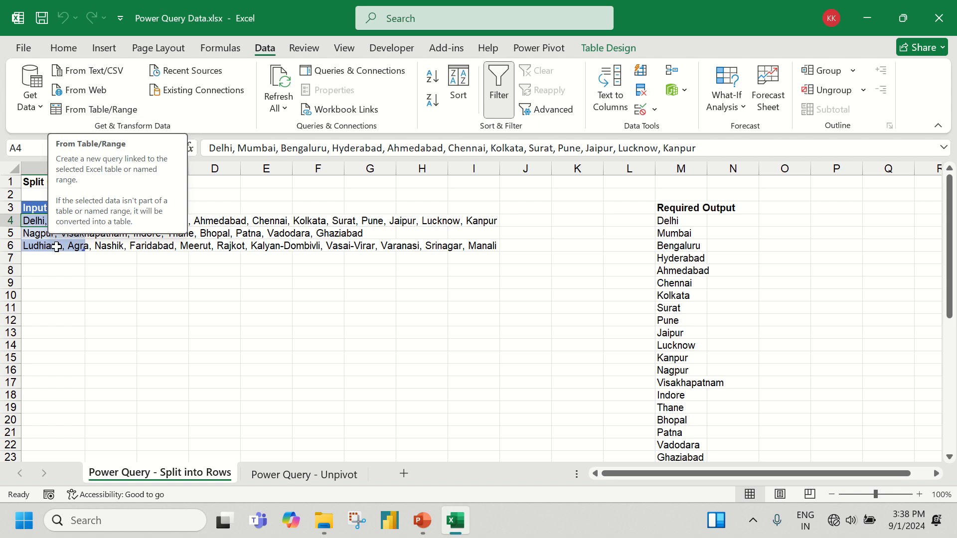
{"action": "left_click", "coordinate": [46, 206]}
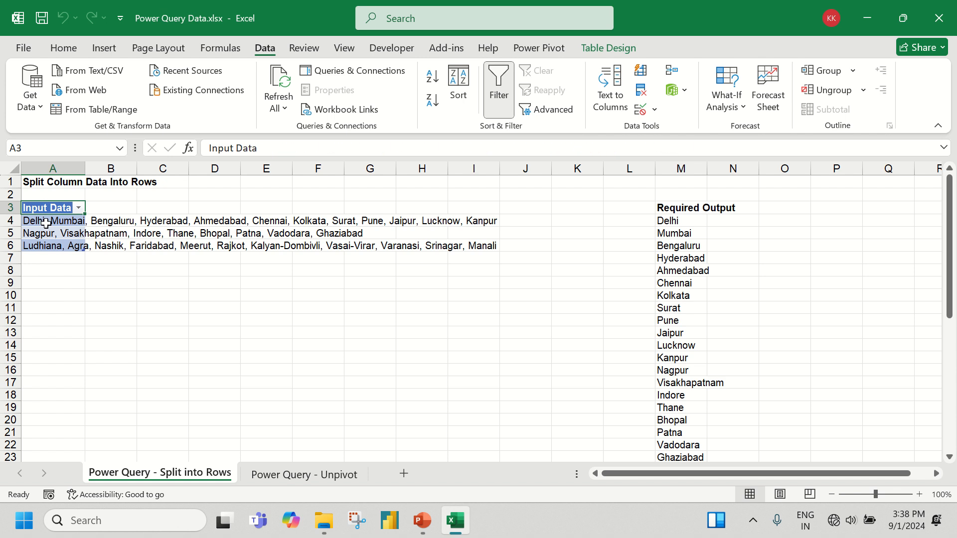
{"action": "left_click", "coordinate": [45, 221]}
{"action": "left_click", "coordinate": [44, 232]}
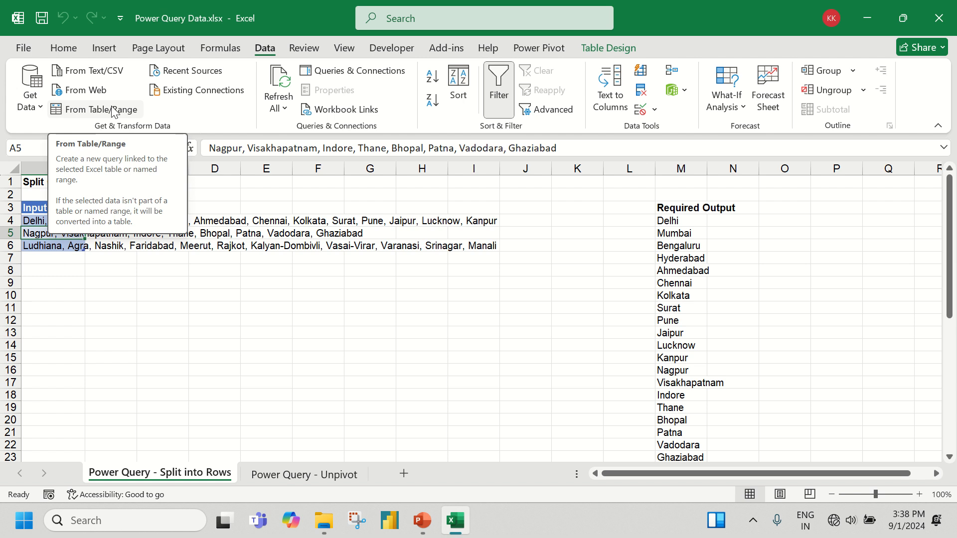
{"action": "left_click", "coordinate": [112, 109]}
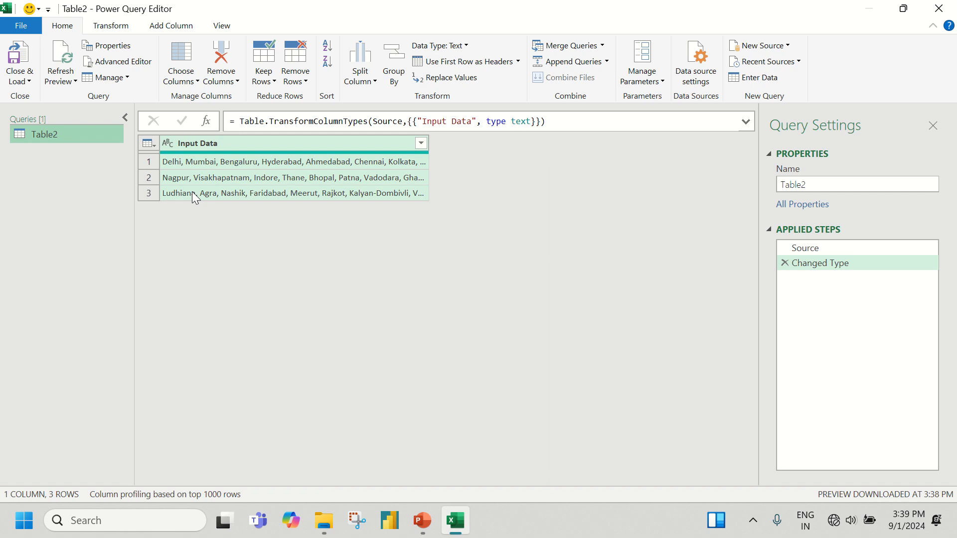
Split the Input Data column by the comma delimiter at each occurrence, with the advanced option to split into rows
{"action": "left_click", "coordinate": [210, 142]}
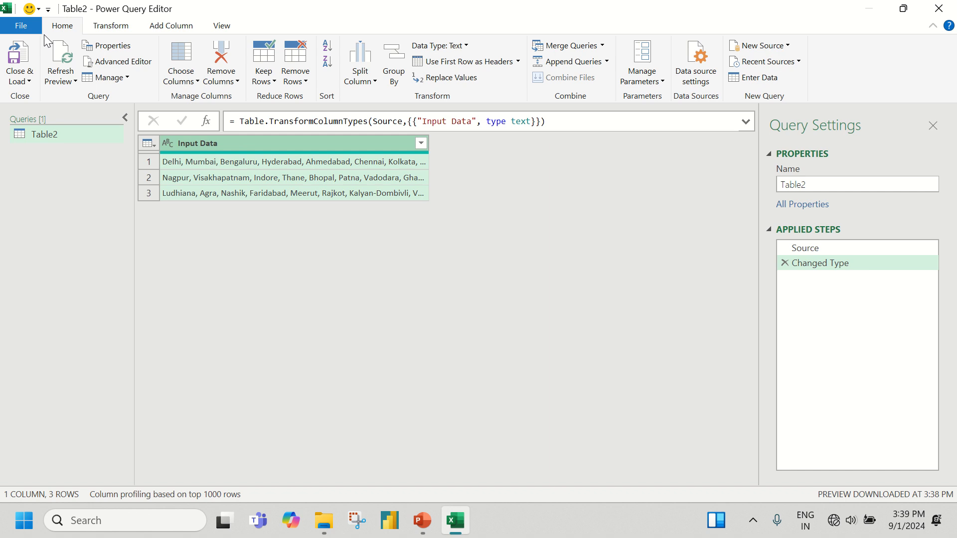
{"action": "left_click", "coordinate": [127, 29]}
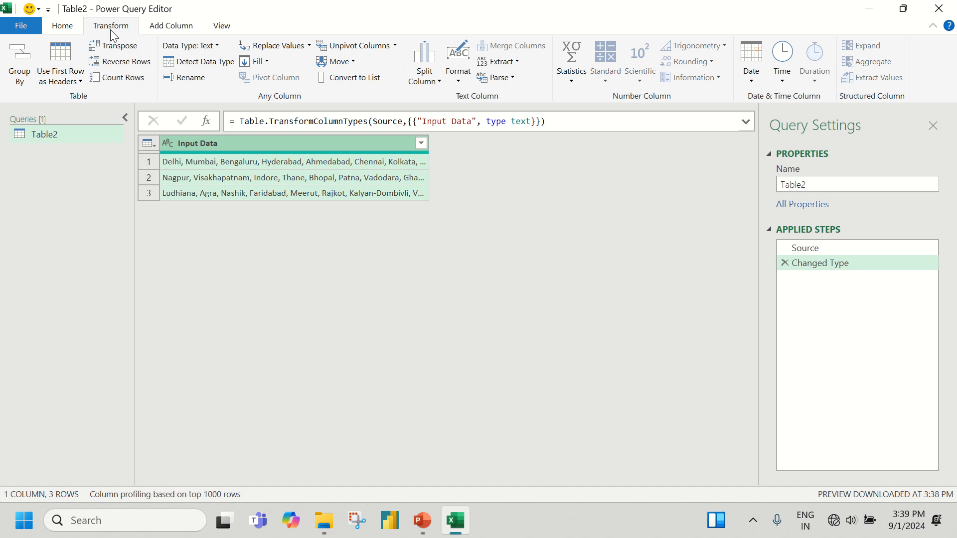
{"action": "left_click", "coordinate": [416, 82]}
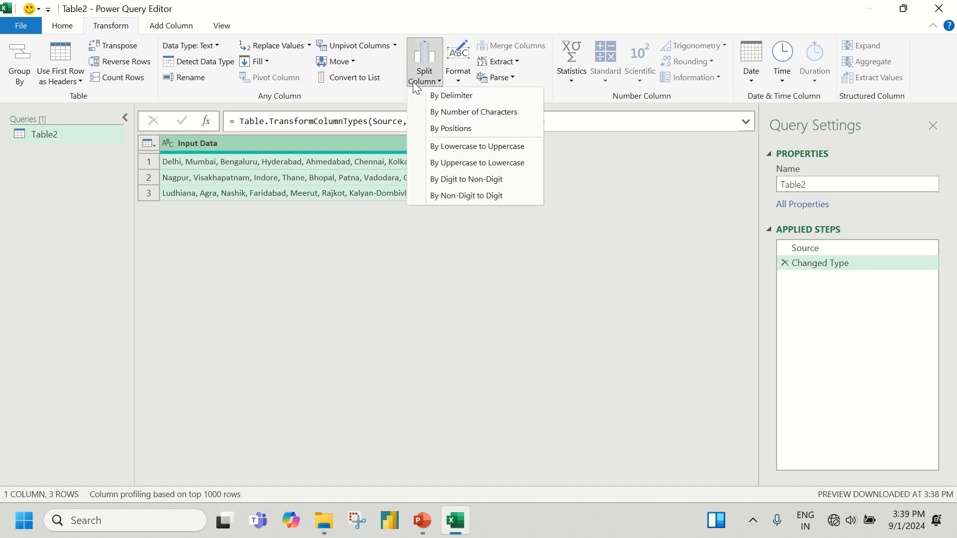
{"action": "left_click", "coordinate": [441, 95]}
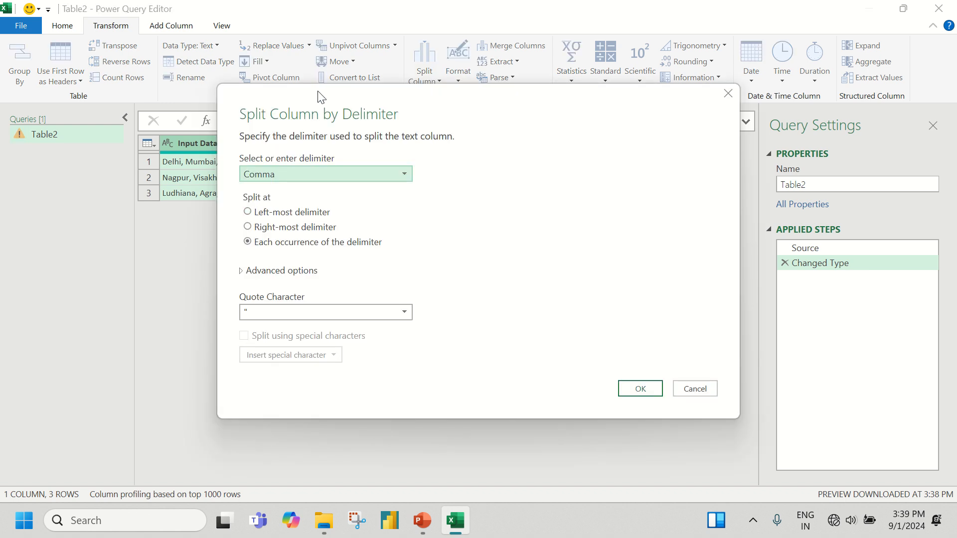
{"action": "left_click_drag", "start_coordinate": [319, 94], "coordinate": [496, 97]}
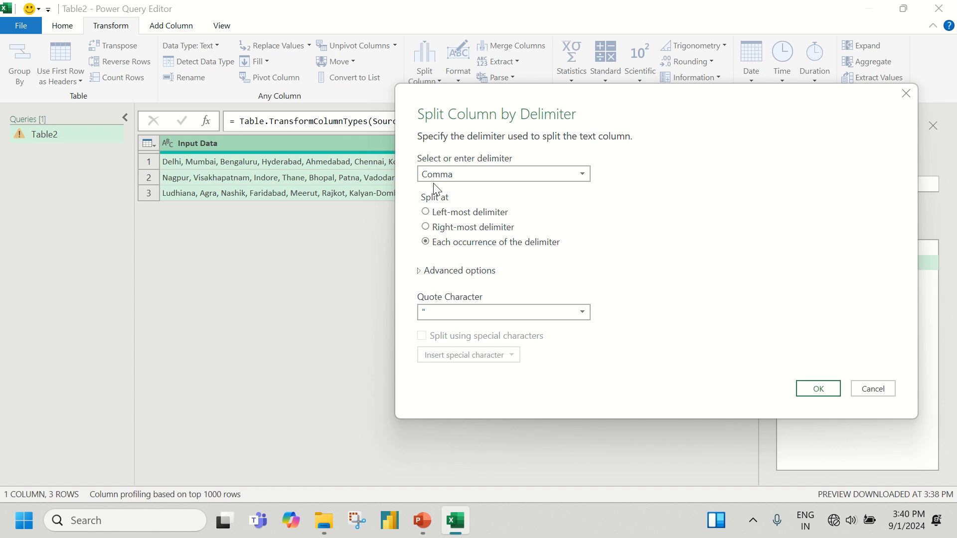
{"action": "left_click", "coordinate": [423, 277]}
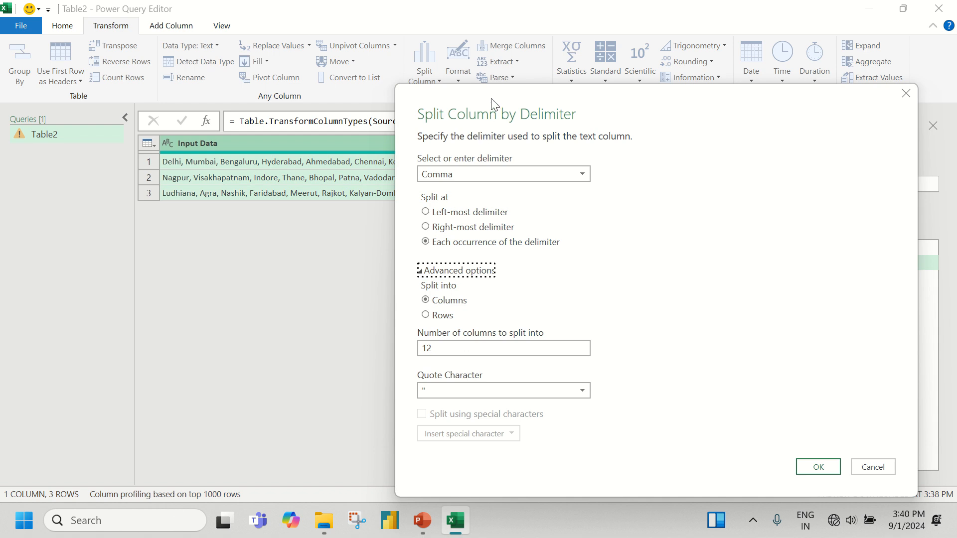
{"action": "left_click_drag", "start_coordinate": [493, 104], "coordinate": [331, 36]}
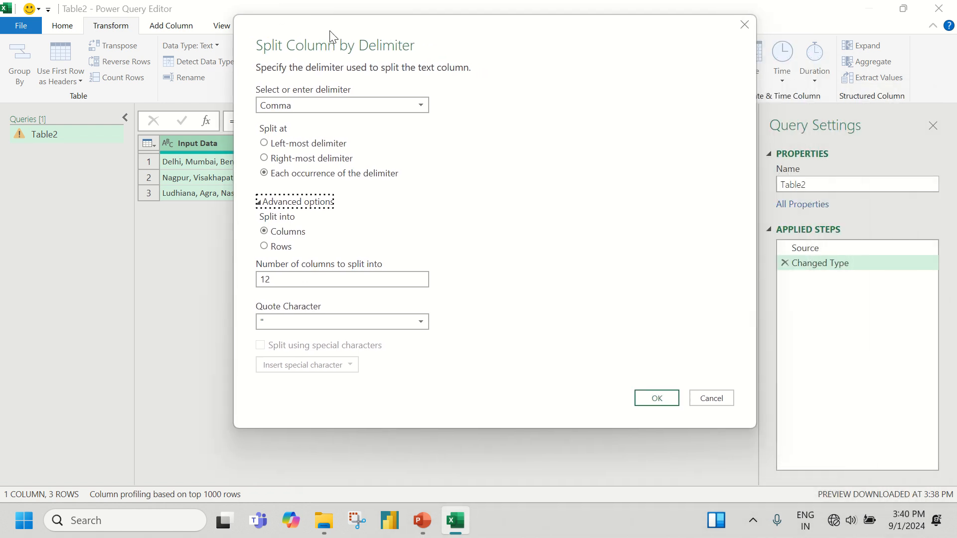
{"action": "left_click", "coordinate": [277, 247]}
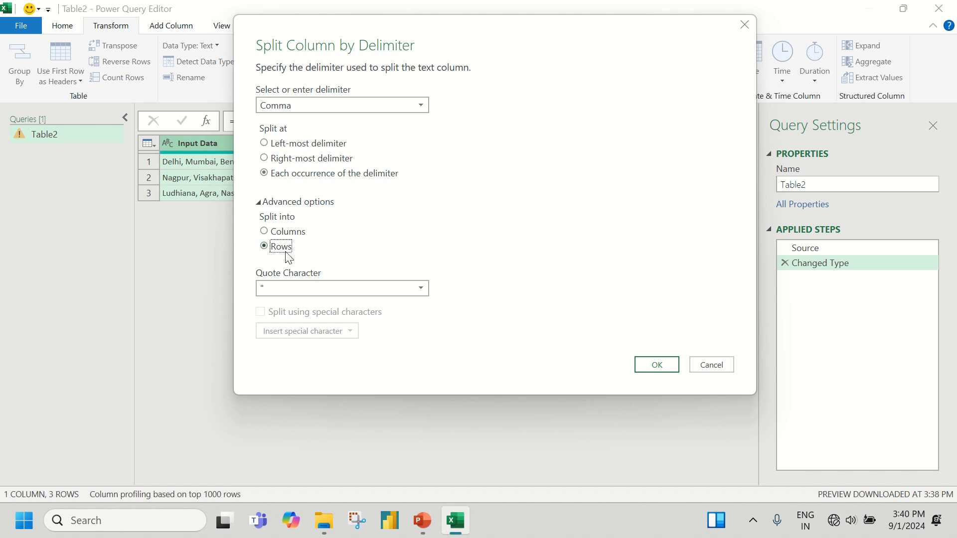
{"action": "left_click", "coordinate": [676, 375]}
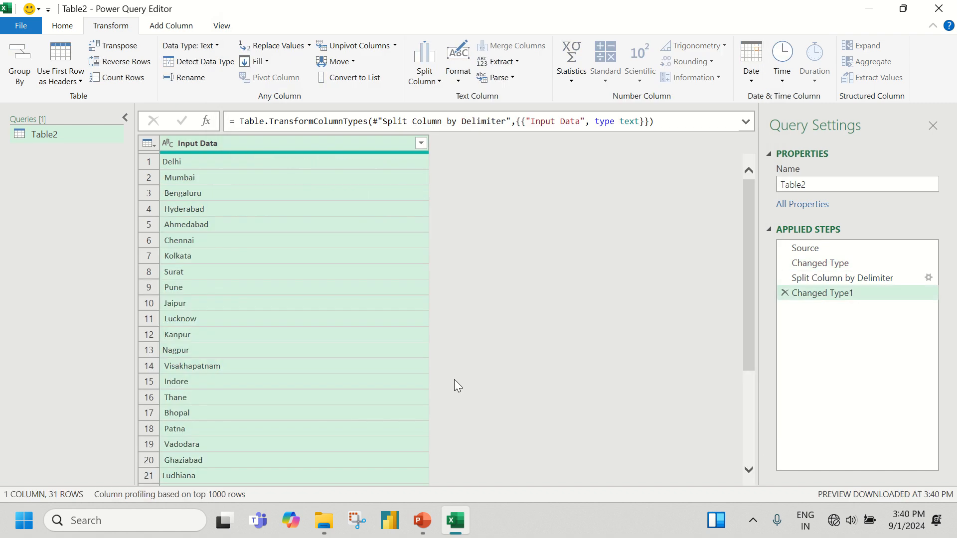
Review the split city rows and trim the surrounding spaces from the text in the Input Data column
{"action": "scroll", "coordinate": [454, 380], "scroll_direction": "down", "scroll_amount": 4}
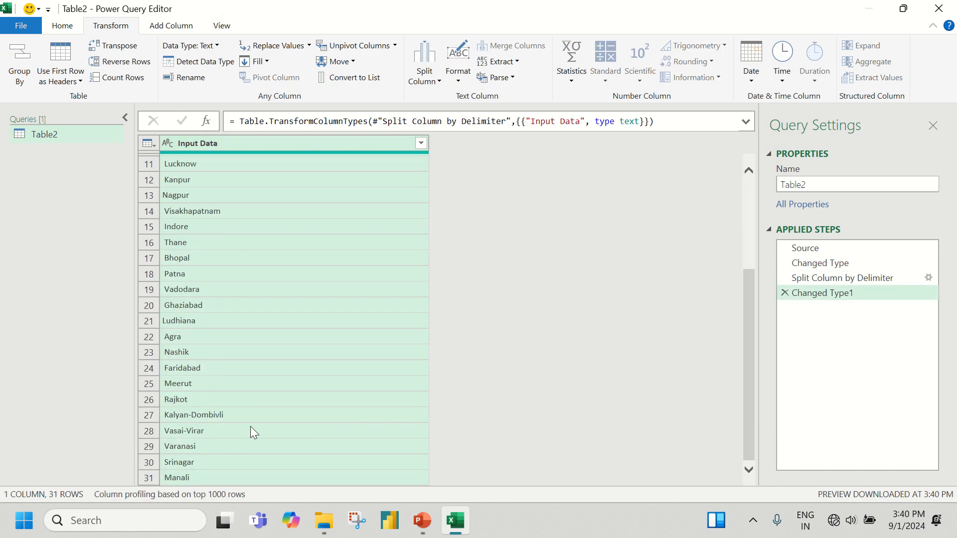
{"action": "scroll", "coordinate": [244, 406], "scroll_direction": "up", "scroll_amount": 4}
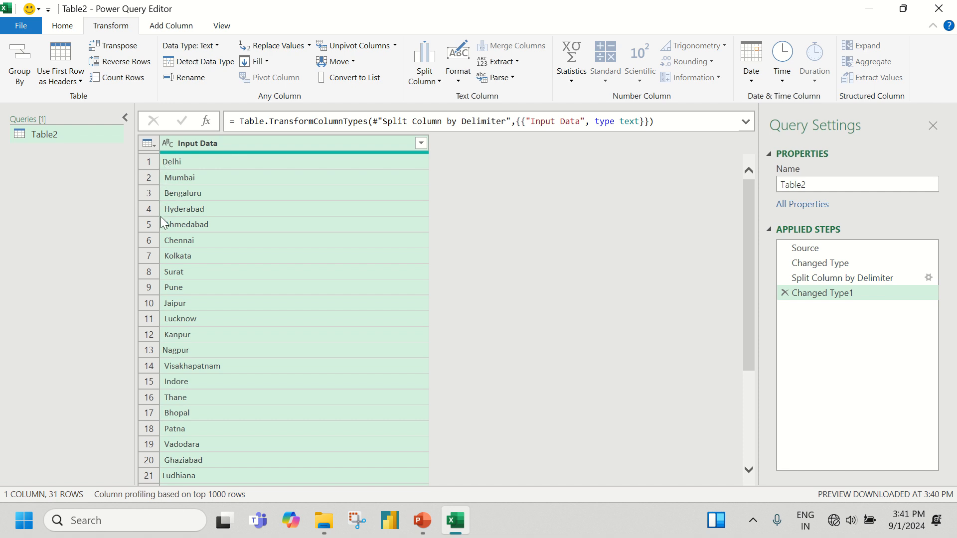
{"action": "right_click", "coordinate": [212, 147]}
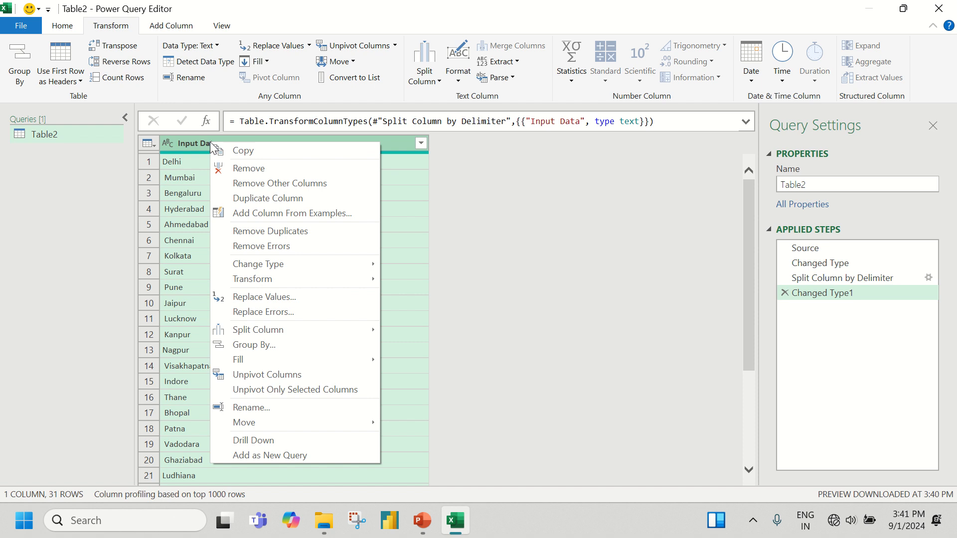
{"action": "mouse_move", "coordinate": [372, 279]}
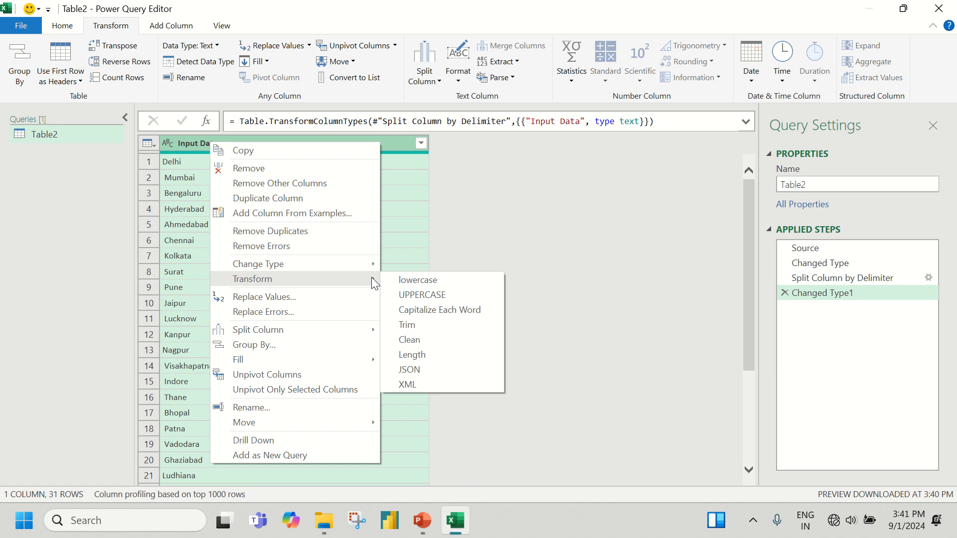
{"action": "left_click", "coordinate": [431, 325]}
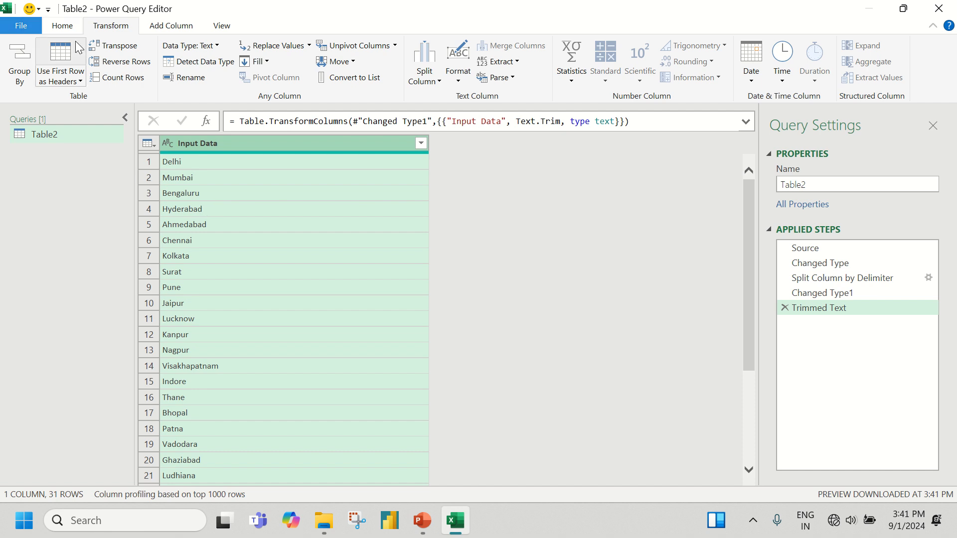
Close the query editor and load the result as a table into the existing worksheet at cell O3
{"action": "left_click", "coordinate": [71, 28]}
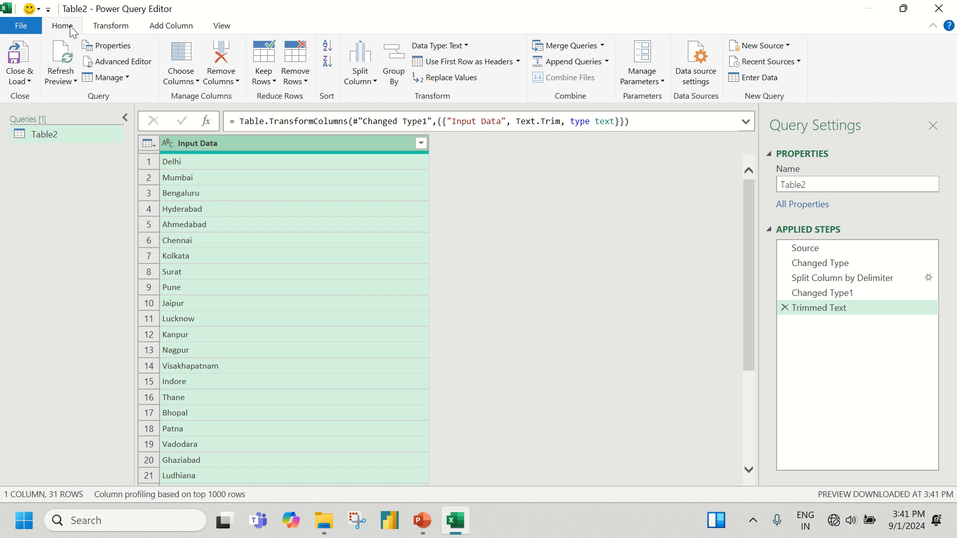
{"action": "left_click", "coordinate": [27, 82]}
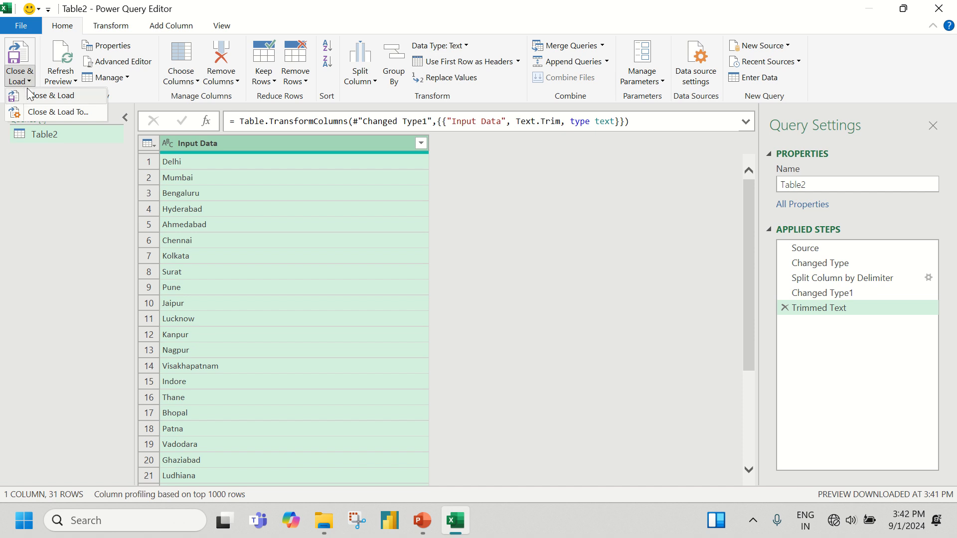
{"action": "left_click", "coordinate": [64, 113]}
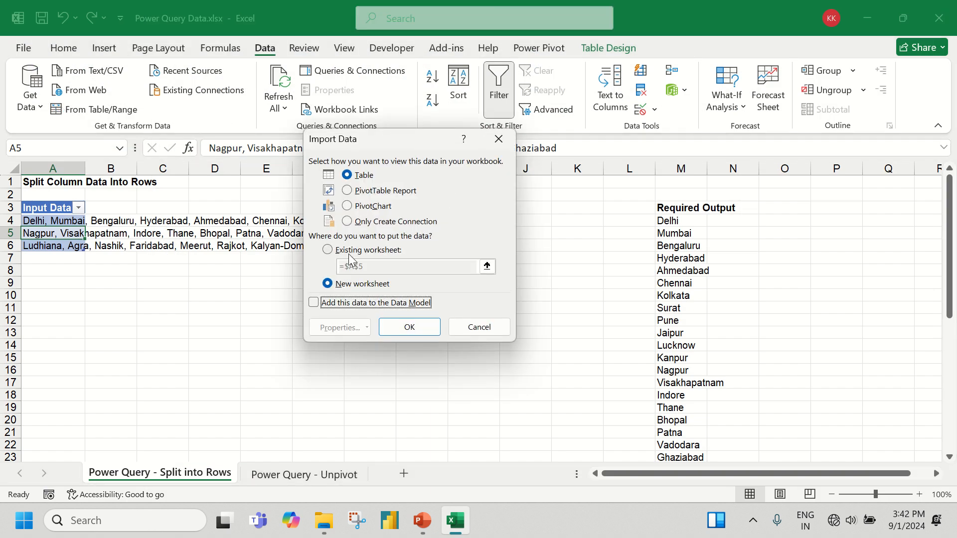
{"action": "left_click", "coordinate": [352, 250]}
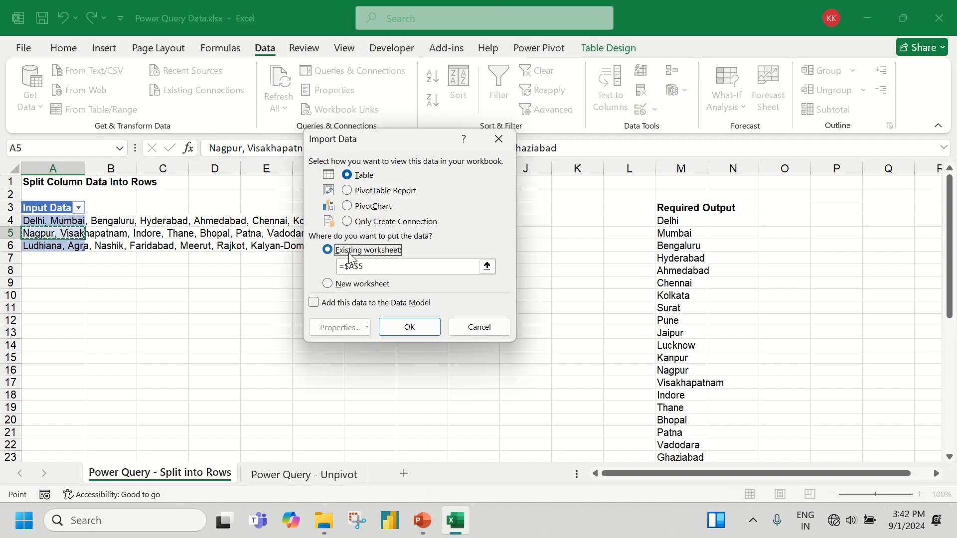
{"action": "left_click", "coordinate": [777, 207]}
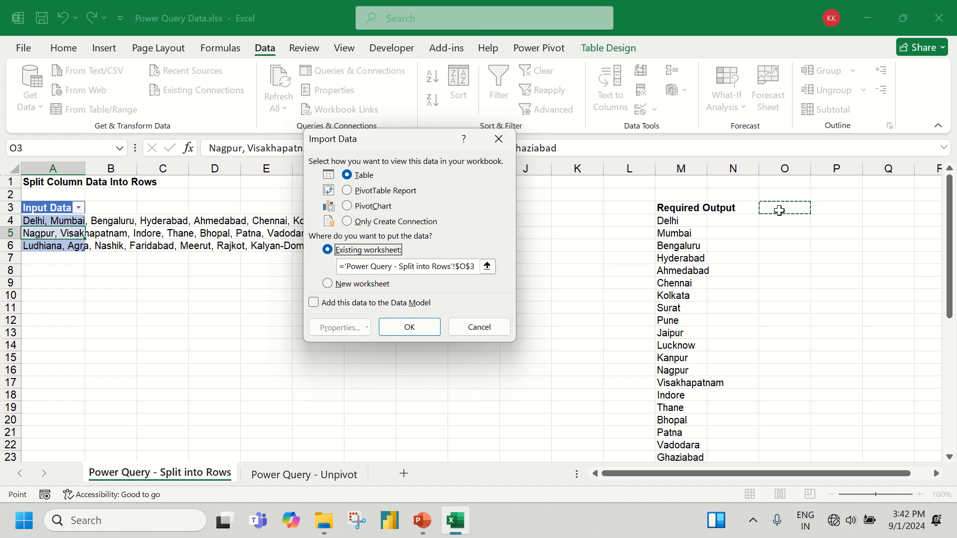
{"action": "left_click", "coordinate": [426, 327]}
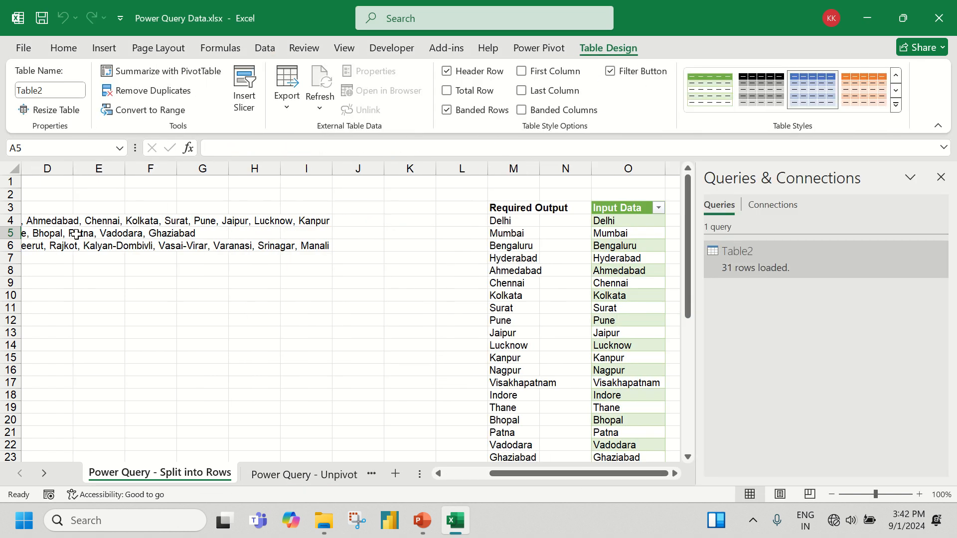
Compare the loaded city table in column O with the source rows and the Required Output list in column M
{"action": "left_click_drag", "start_coordinate": [45, 222], "coordinate": [333, 248]}
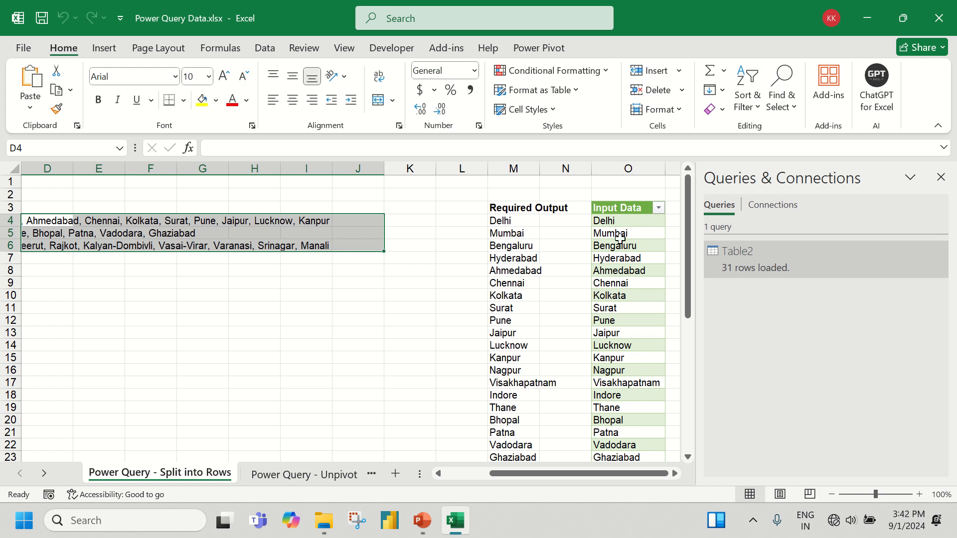
{"action": "scroll", "coordinate": [619, 238], "scroll_direction": "down", "scroll_amount": 8}
{"action": "scroll", "coordinate": [626, 289], "scroll_direction": "up", "scroll_amount": 6}
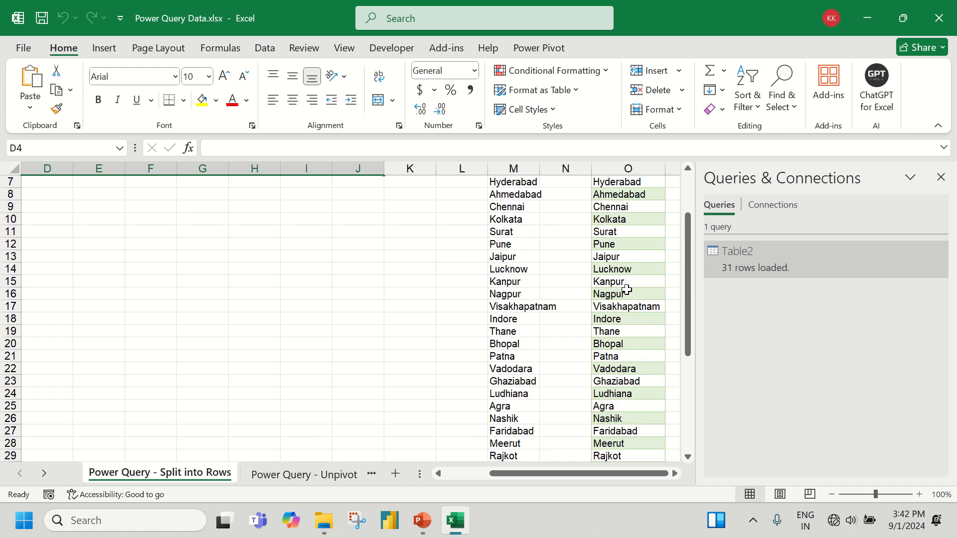
{"action": "scroll", "coordinate": [626, 289], "scroll_direction": "up", "scroll_amount": 2}
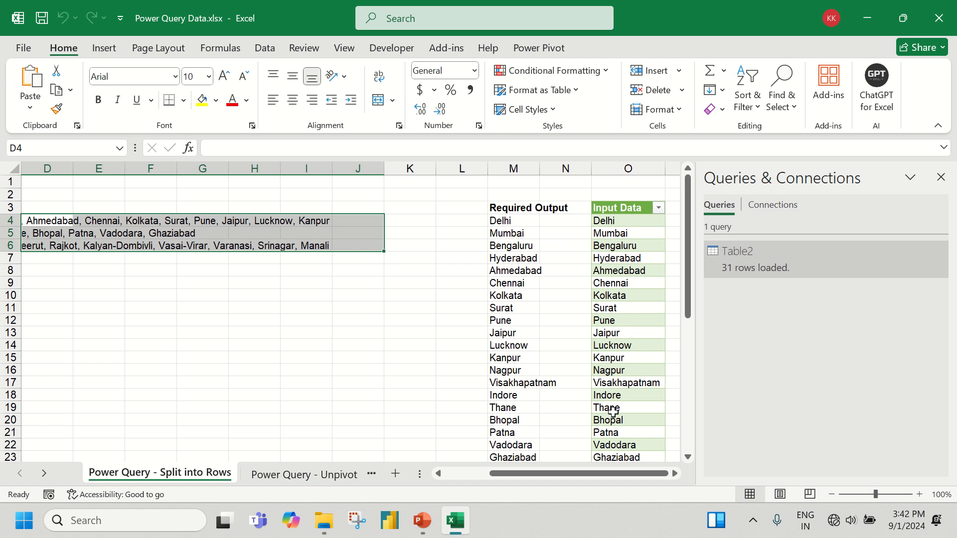
{"action": "scroll", "coordinate": [613, 411], "scroll_direction": "down", "scroll_amount": 2}
{"action": "scroll", "coordinate": [613, 411], "scroll_direction": "up", "scroll_amount": 2}
{"action": "mouse_move", "coordinate": [571, 477]}
{"action": "left_mouse_down"}
{"action": "mouse_move", "coordinate": [516, 473]}
{"action": "mouse_move", "coordinate": [579, 474]}
{"action": "left_mouse_up"}
{"action": "scroll", "coordinate": [571, 363], "scroll_direction": "down", "scroll_amount": 4}
{"action": "scroll", "coordinate": [570, 369], "scroll_direction": "up", "scroll_amount": 4}
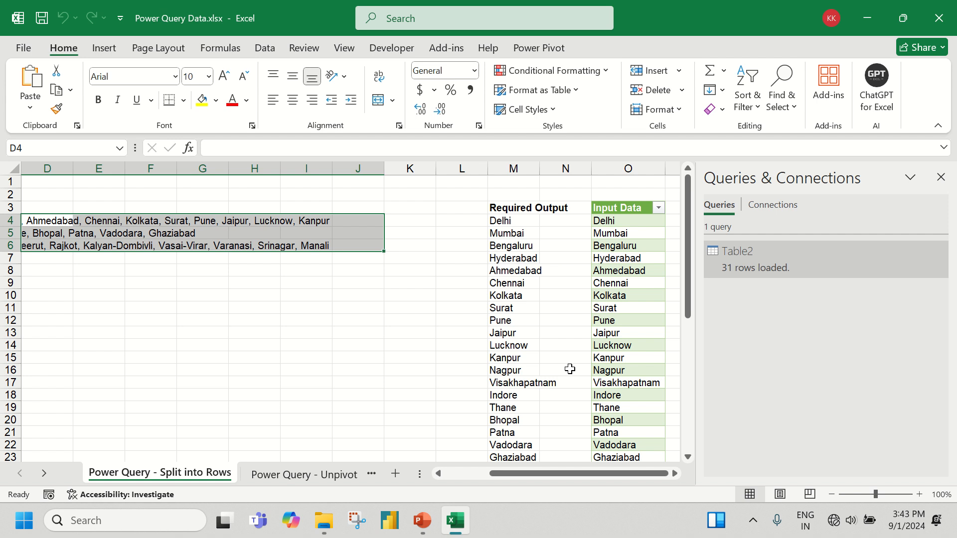
Append Mathura after a comma to the end of the city list in cell A5 of the source table
{"action": "left_click", "coordinate": [33, 226]}
{"action": "key", "text": "Left"}
{"action": "key", "text": "Left"}
{"action": "key", "text": "Left"}
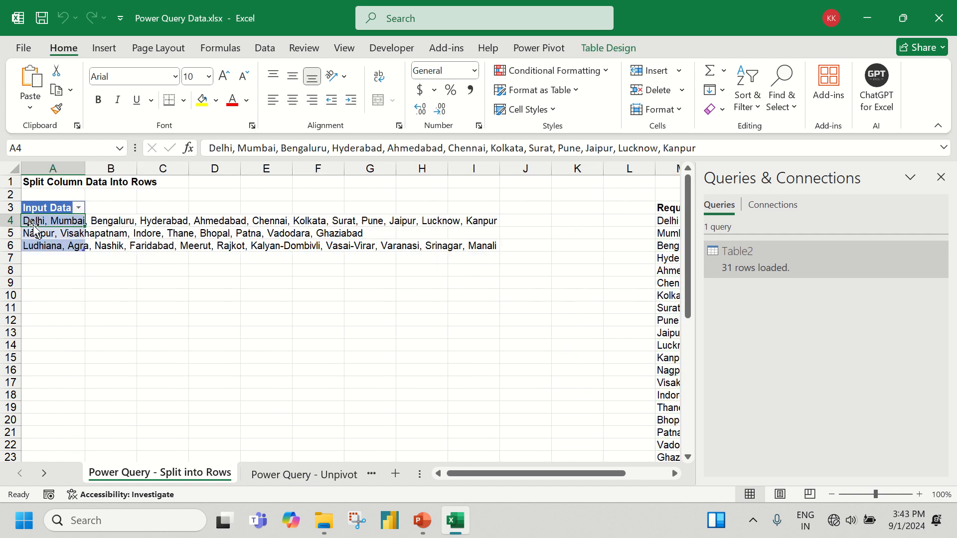
{"action": "key", "text": "Up"}
{"action": "key", "text": "Down"}
{"action": "key", "text": "Down"}
{"action": "left_click", "coordinate": [589, 154]}
{"action": "type", "text": ","}
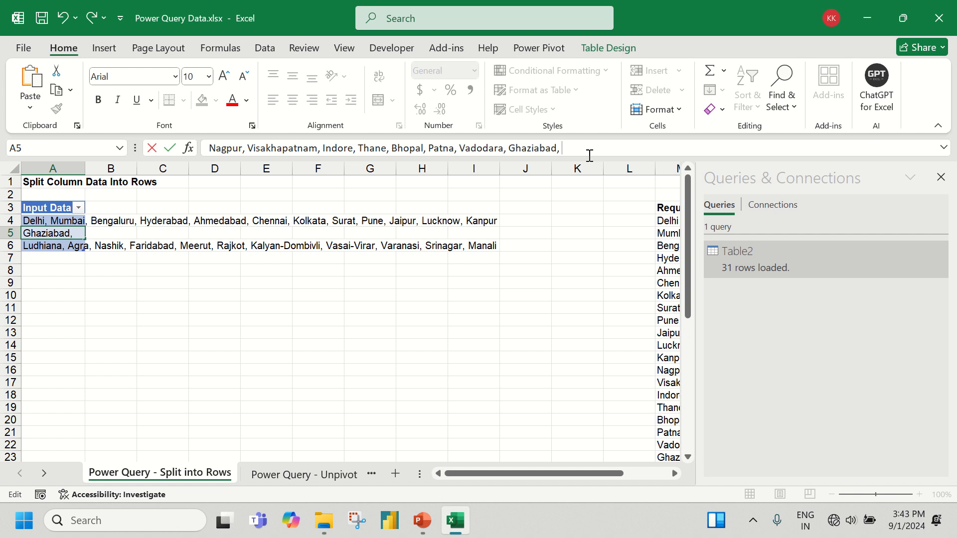
{"action": "type", "text": "Mathura"}
{"action": "key", "text": "Return"}
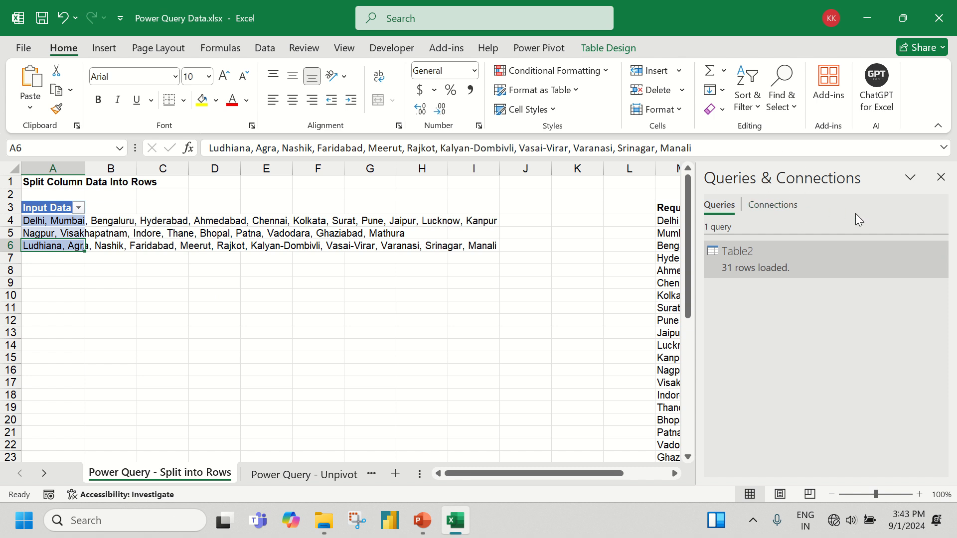
Refresh the Table2 query and check the Mathura row in the output table against the source data
{"action": "mouse_move", "coordinate": [940, 255]}
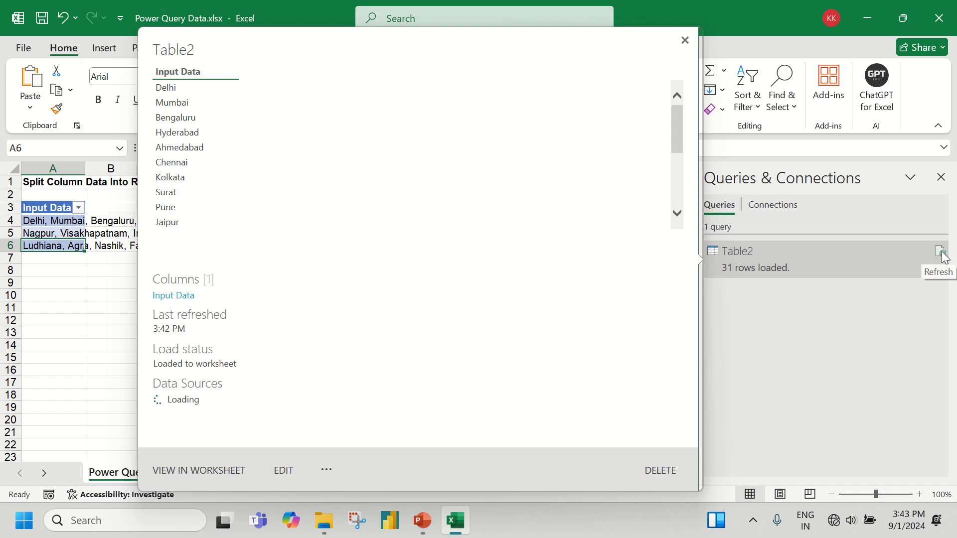
{"action": "left_click", "coordinate": [941, 253]}
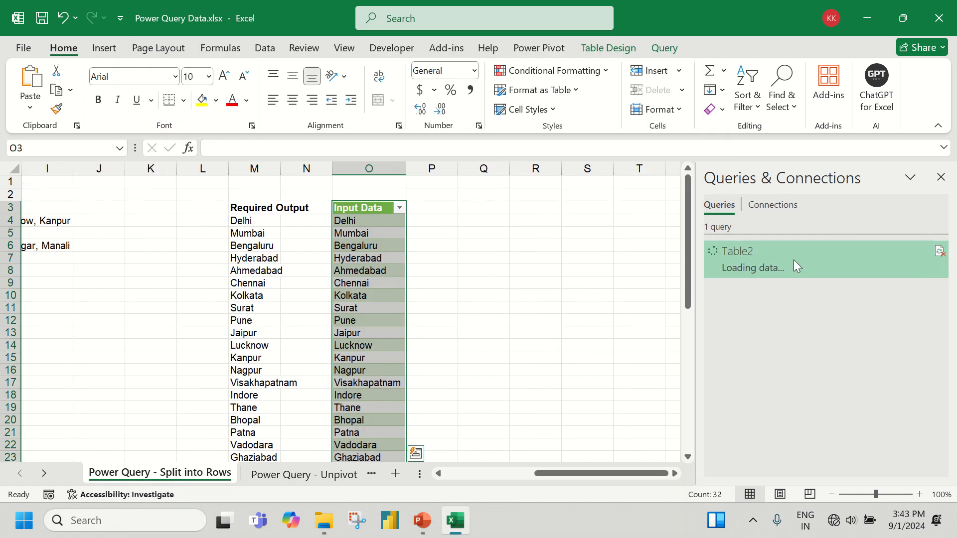
{"action": "scroll", "coordinate": [371, 379], "scroll_direction": "down", "scroll_amount": 2}
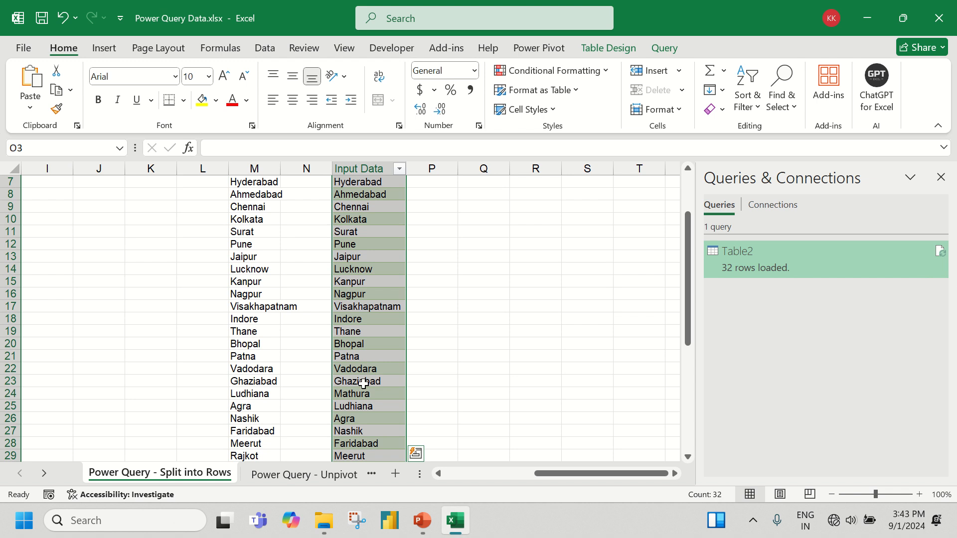
{"action": "left_click", "coordinate": [357, 356]}
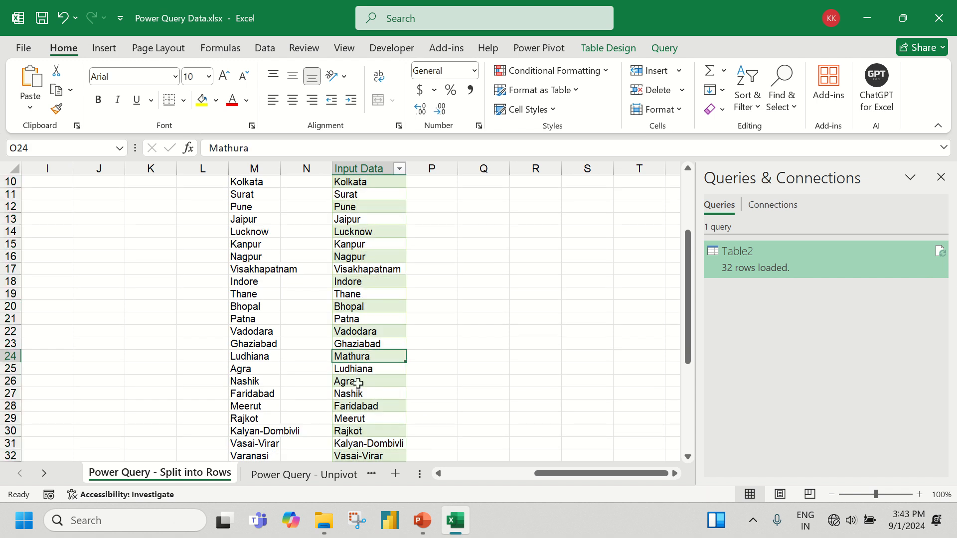
{"action": "scroll", "coordinate": [357, 382], "scroll_direction": "up", "scroll_amount": 3}
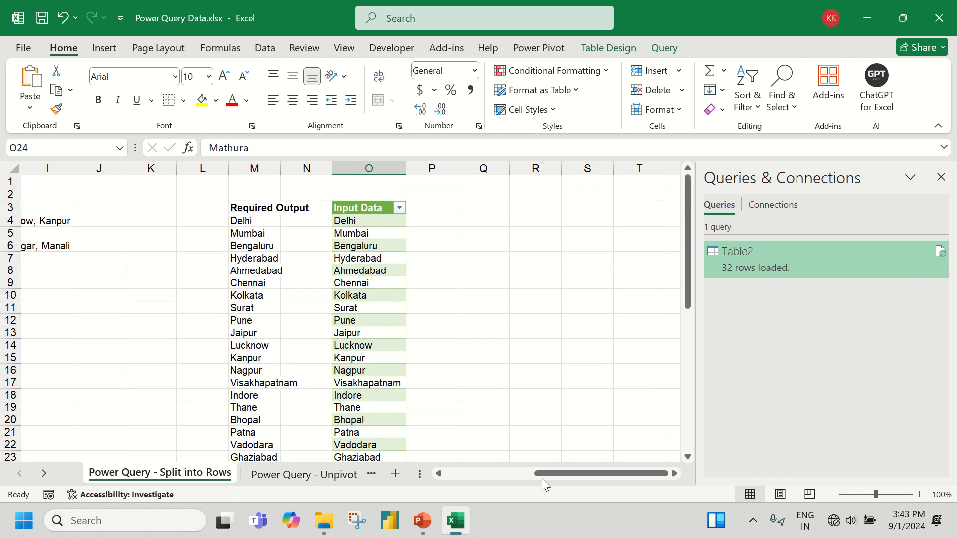
{"action": "left_click_drag", "start_coordinate": [556, 473], "coordinate": [408, 479]}
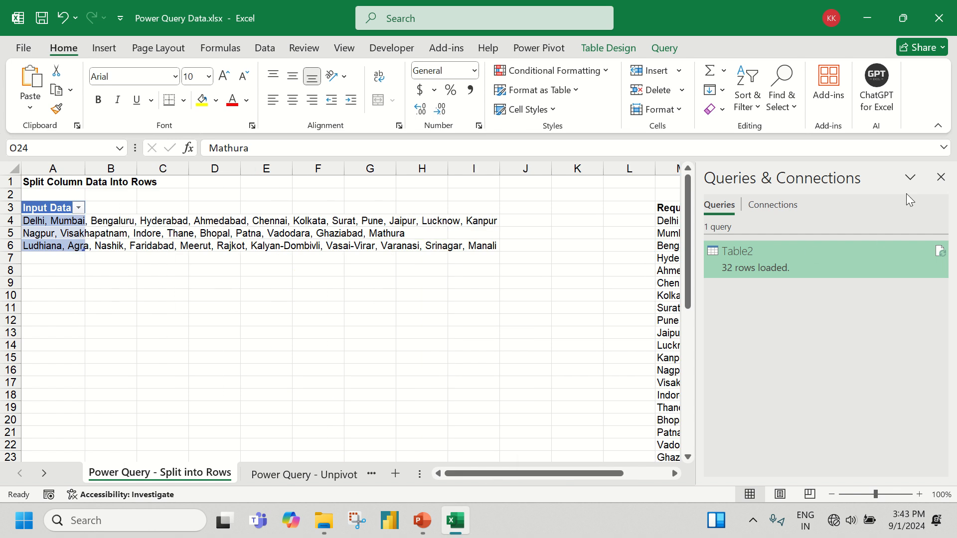
Hide the workbook's query list, show it again and refresh the Table2 query from it
{"action": "mouse_move", "coordinate": [940, 256]}
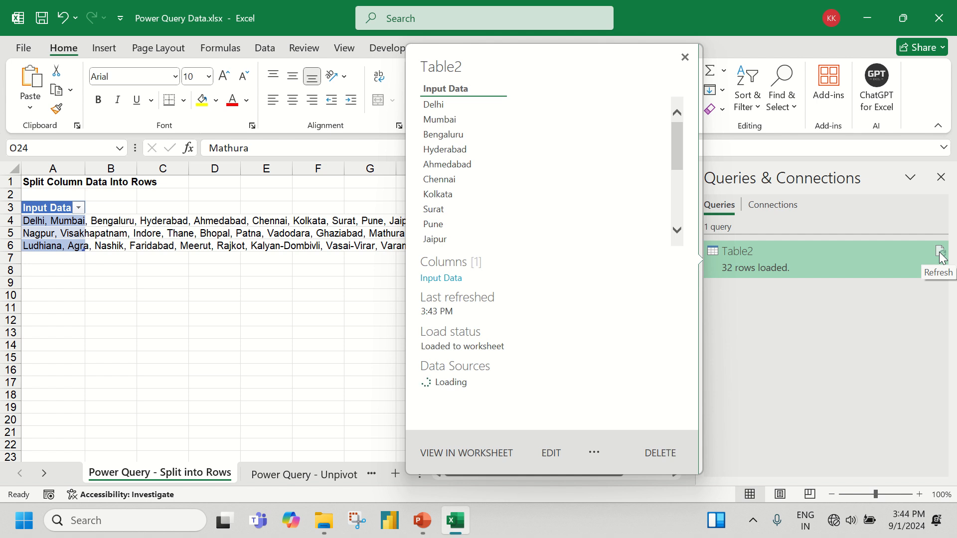
{"action": "left_click", "coordinate": [941, 177]}
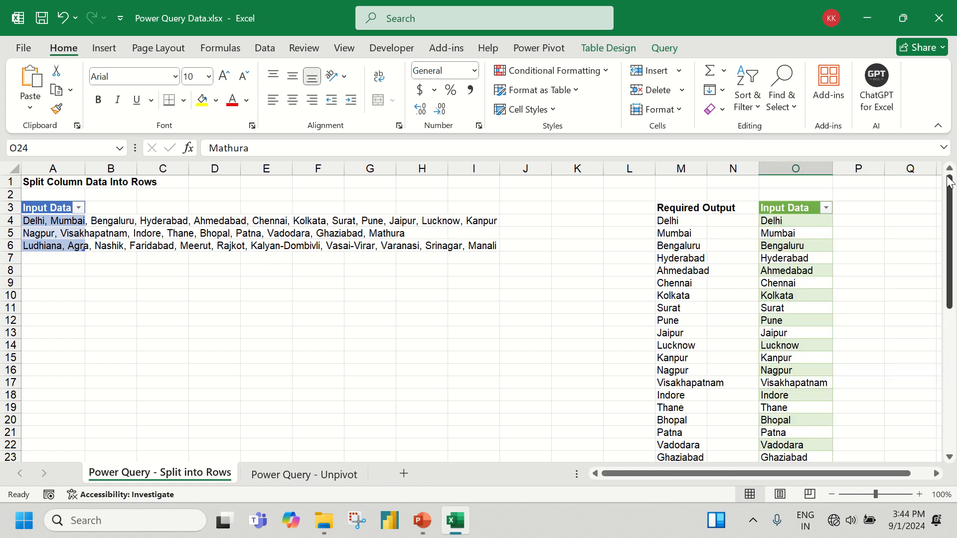
{"action": "left_click", "coordinate": [264, 48]}
{"action": "left_click", "coordinate": [327, 71]}
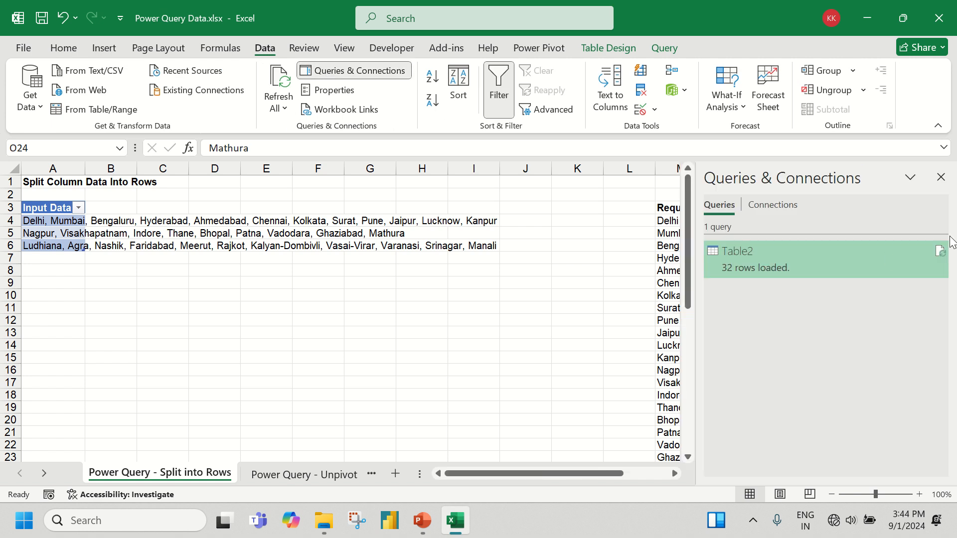
{"action": "left_click", "coordinate": [940, 255]}
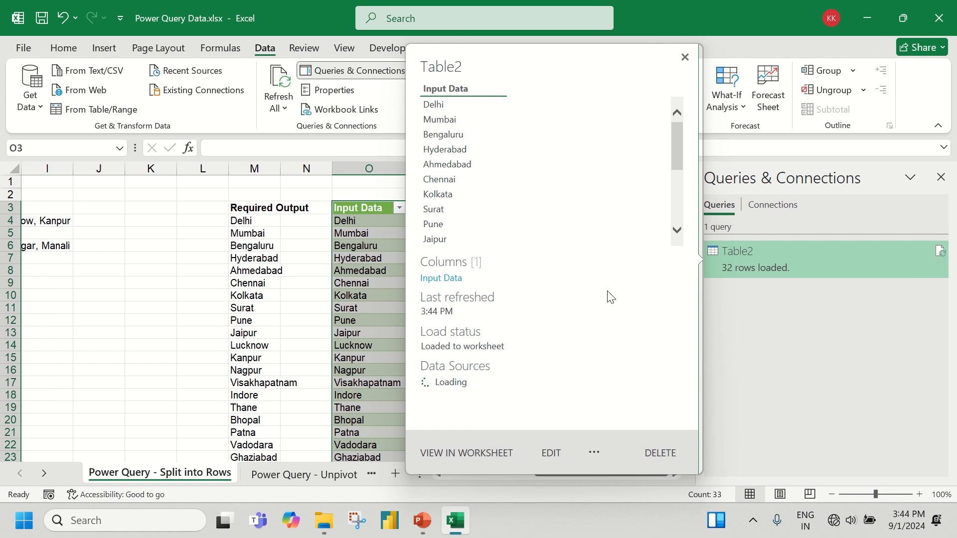
Refresh all queries in the workbook and review the output table in column O against the source rows
{"action": "left_click", "coordinate": [291, 110]}
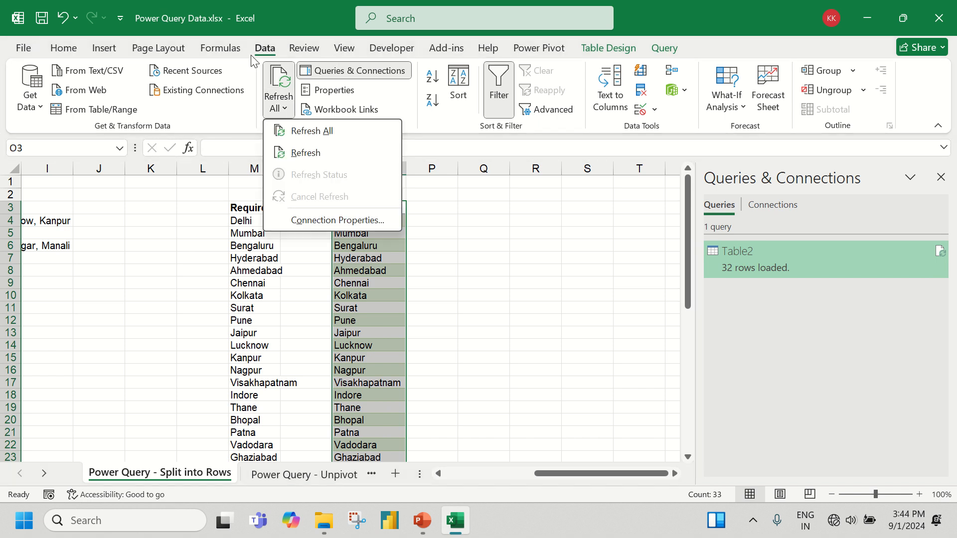
{"action": "left_click", "coordinate": [320, 129]}
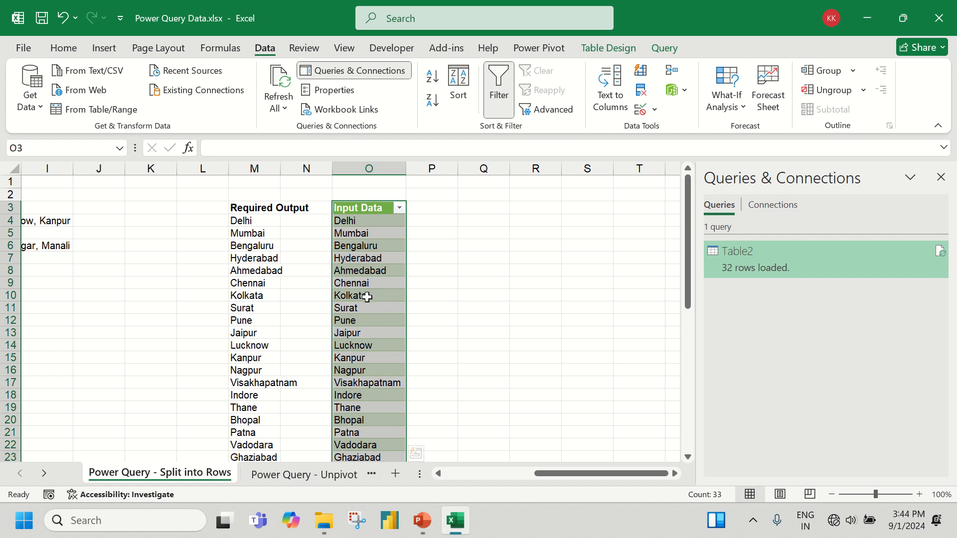
{"action": "scroll", "coordinate": [363, 295], "scroll_direction": "down", "scroll_amount": 1}
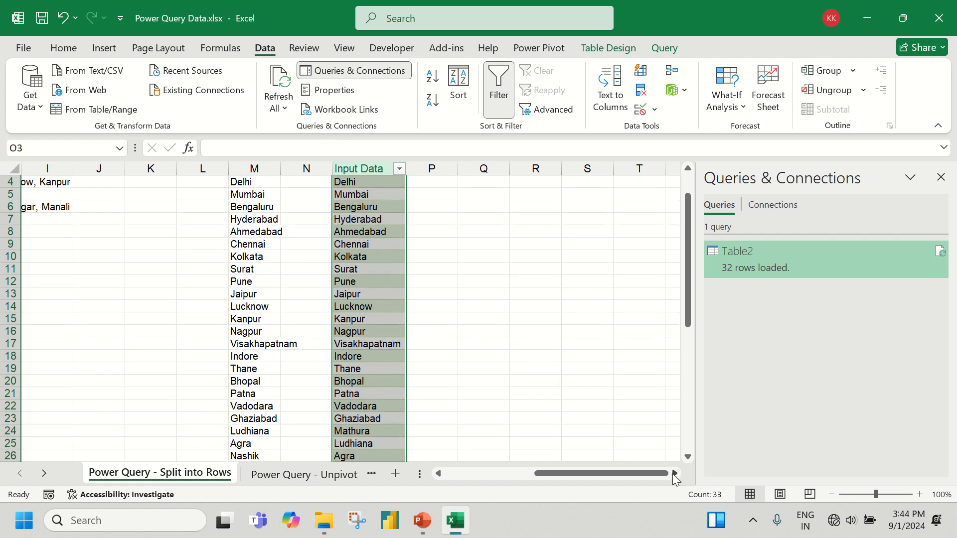
{"action": "left_click_drag", "start_coordinate": [601, 477], "coordinate": [558, 484]}
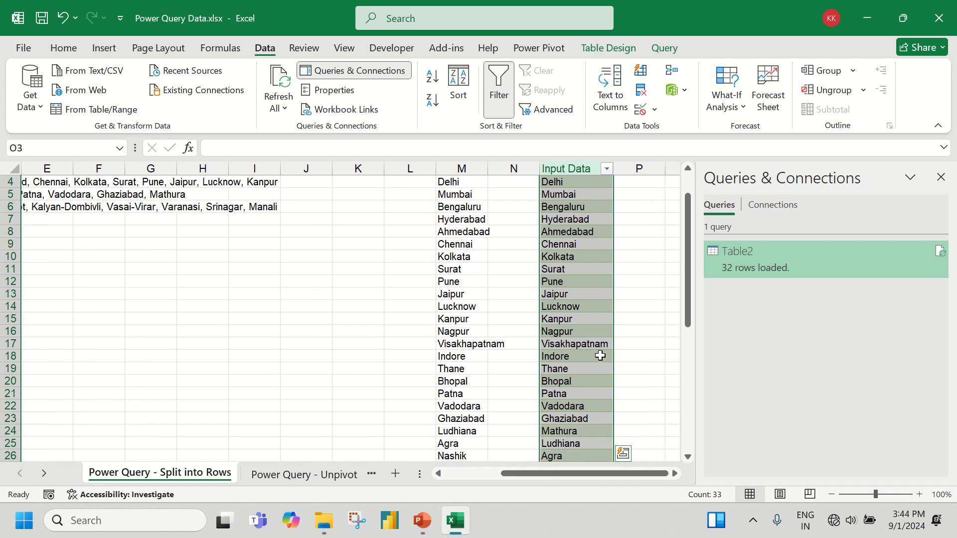
{"action": "scroll", "coordinate": [600, 354], "scroll_direction": "up", "scroll_amount": 1}
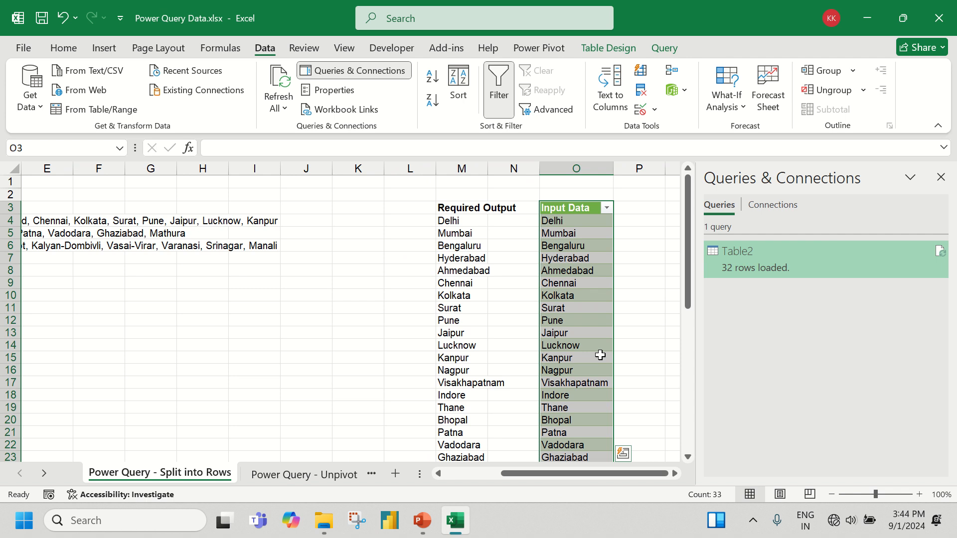
{"action": "left_click_drag", "start_coordinate": [563, 478], "coordinate": [513, 478]}
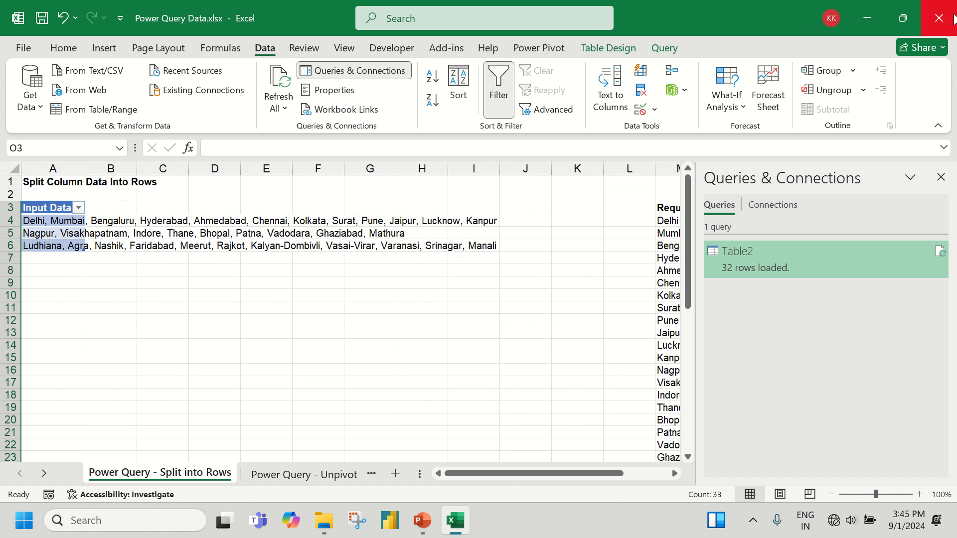
Close the workbook without saving its changes and reopen Power Query Data.xlsx from the Power Query folder
{"action": "left_click", "coordinate": [928, 25]}
{"action": "left_click", "coordinate": [641, 354]}
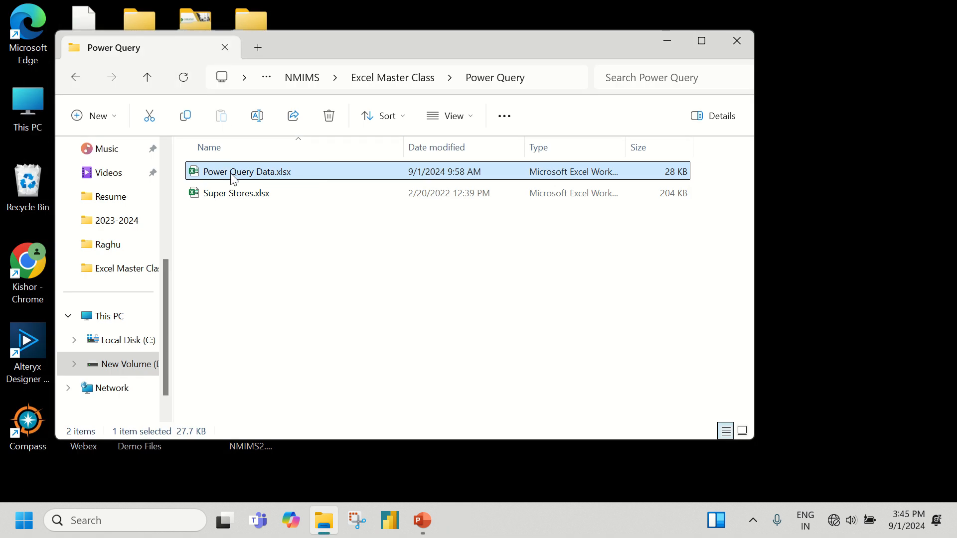
{"action": "left_click", "coordinate": [306, 295]}
{"action": "double_click", "coordinate": [273, 172]}
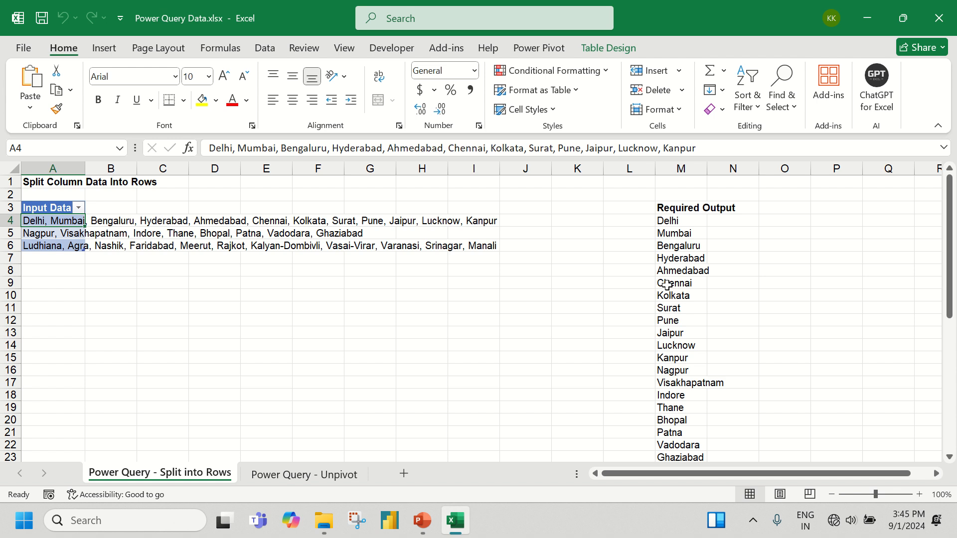
Create a new Power Query query from the Input Data table on the Power Query - Split into Rows sheet
{"action": "scroll", "coordinate": [675, 239], "scroll_direction": "down", "scroll_amount": 6}
{"action": "scroll", "coordinate": [673, 229], "scroll_direction": "up", "scroll_amount": 5}
{"action": "scroll", "coordinate": [674, 230], "scroll_direction": "up", "scroll_amount": 1}
{"action": "left_click", "coordinate": [614, 48]}
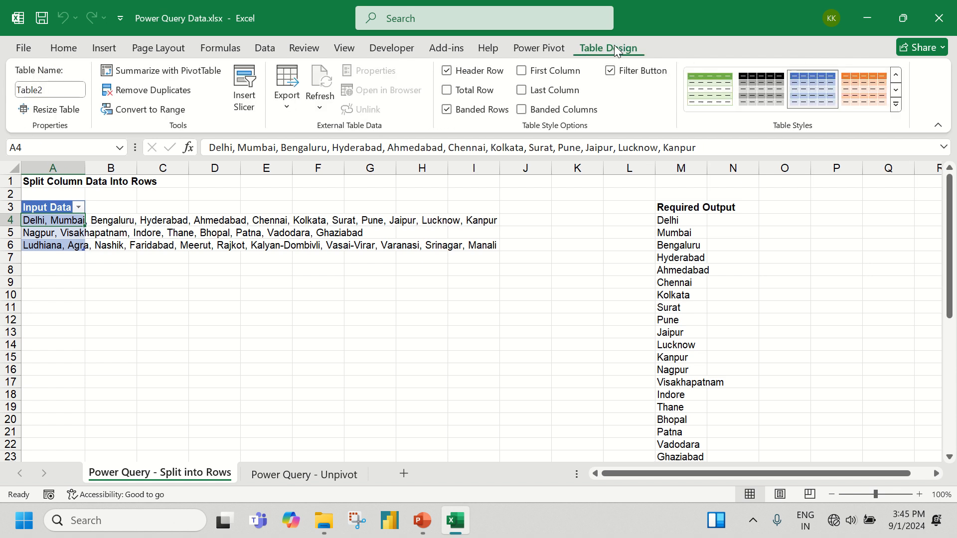
{"action": "left_click", "coordinate": [258, 53]}
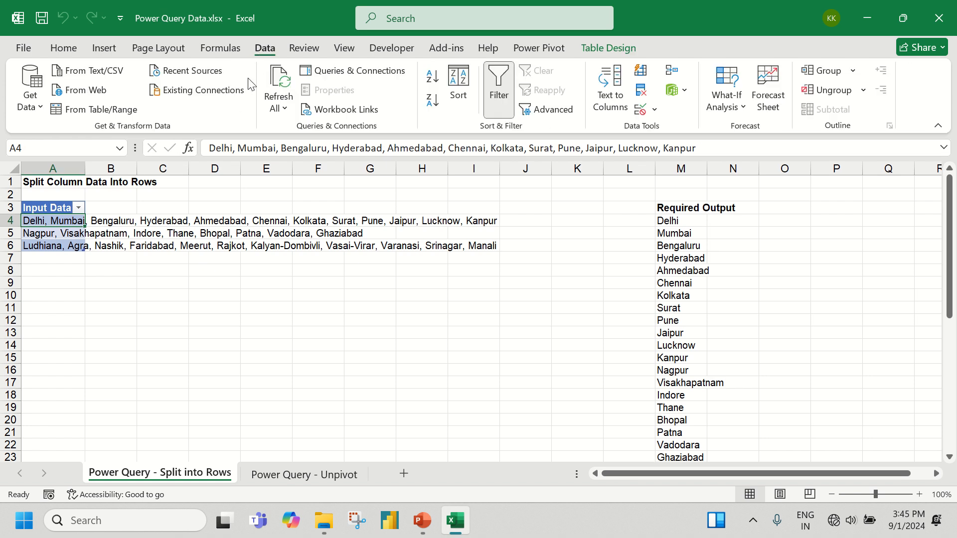
{"action": "left_click", "coordinate": [100, 115]}
{"action": "left_click", "coordinate": [83, 111]}
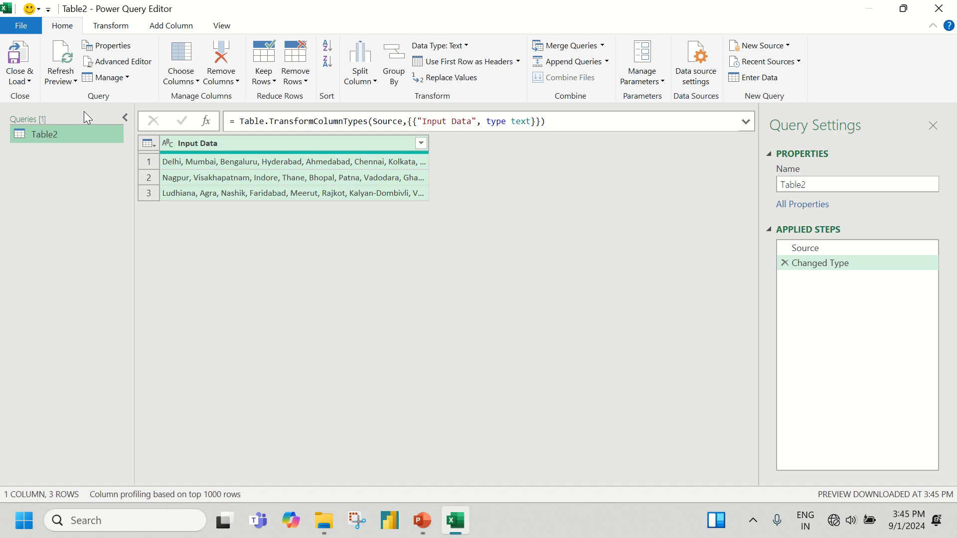
Split the Input Data column by comma at each occurrence of the delimiter, into rows
{"action": "left_click", "coordinate": [257, 139]}
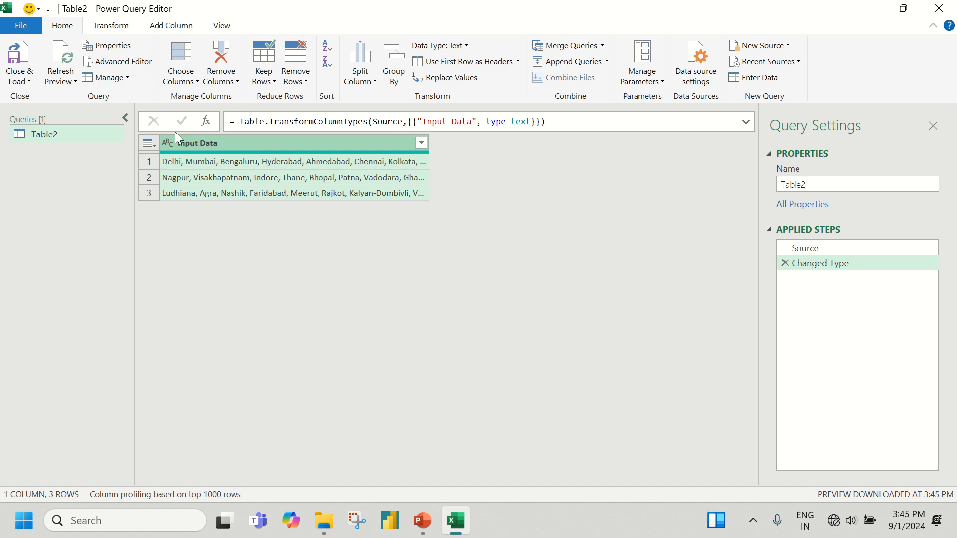
{"action": "left_click", "coordinate": [112, 27]}
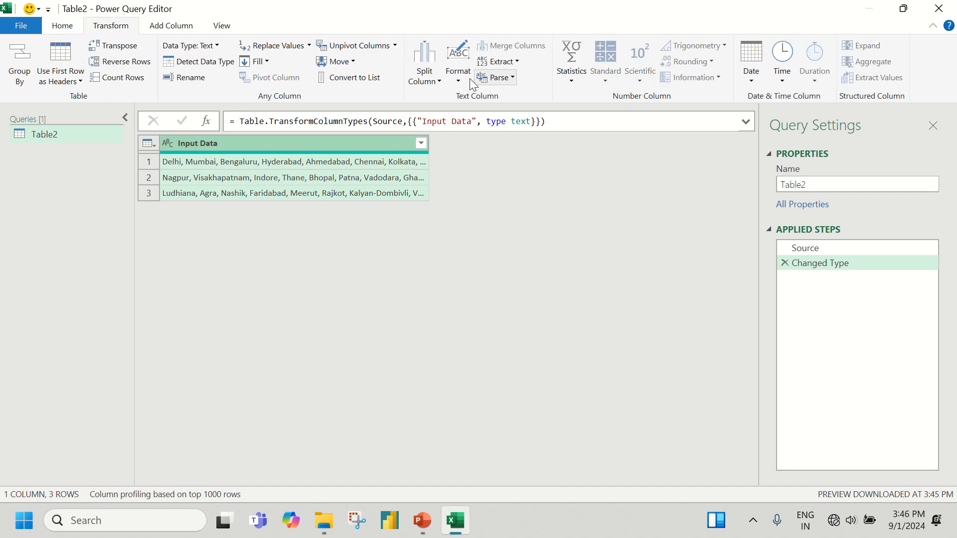
{"action": "left_click", "coordinate": [420, 74]}
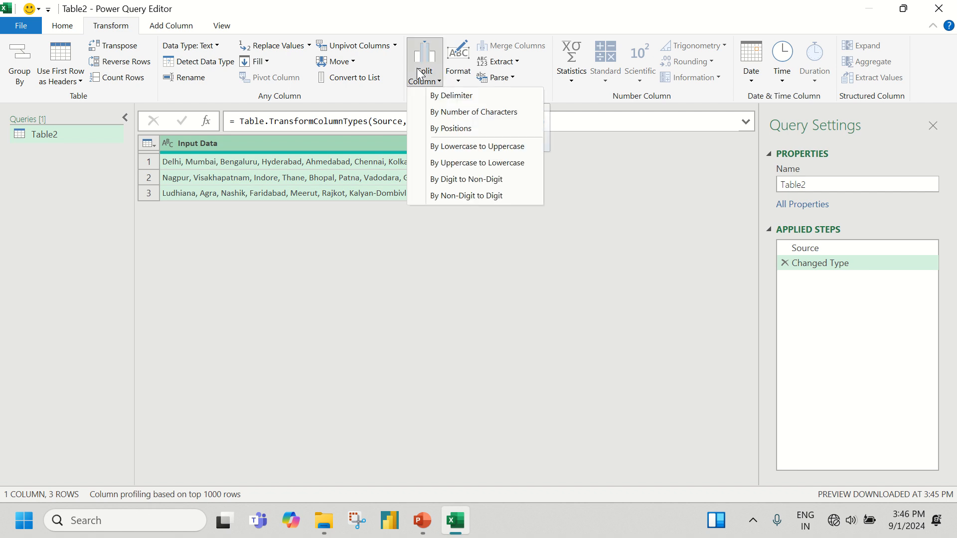
{"action": "left_click", "coordinate": [462, 99]}
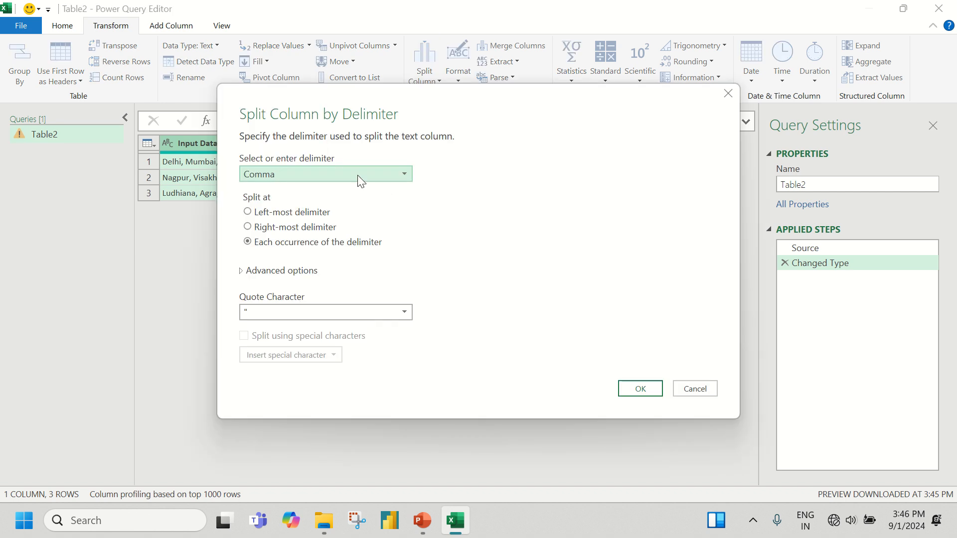
{"action": "left_click", "coordinate": [244, 272]}
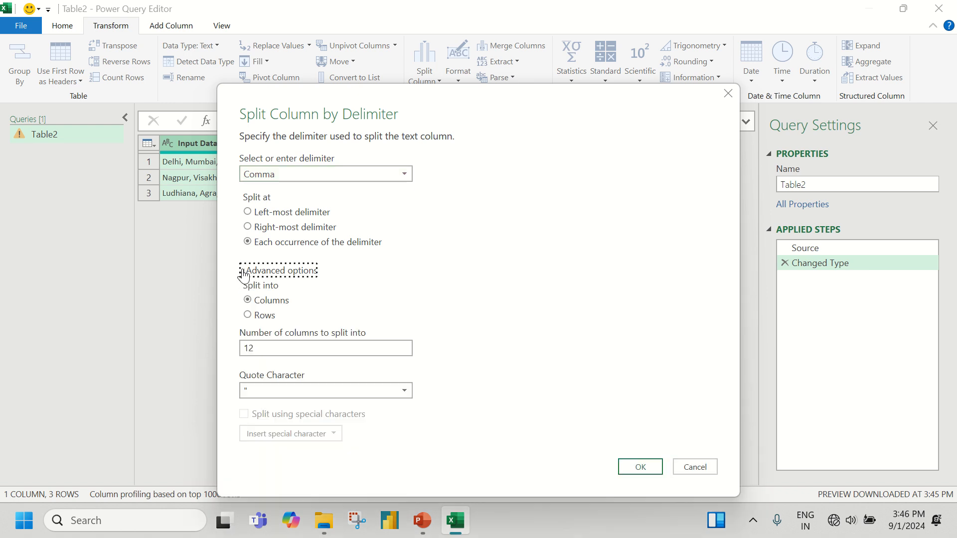
{"action": "left_click", "coordinate": [248, 316]}
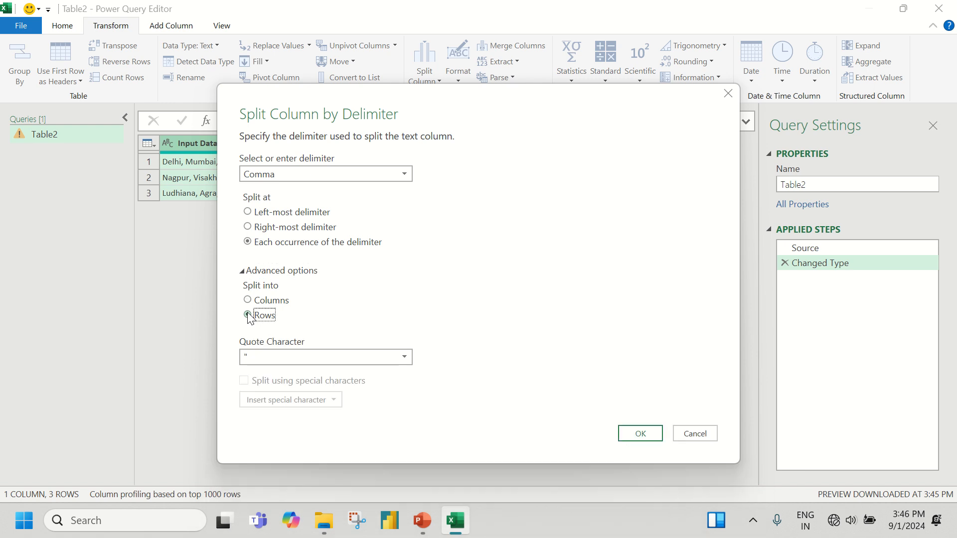
{"action": "left_click", "coordinate": [650, 434]}
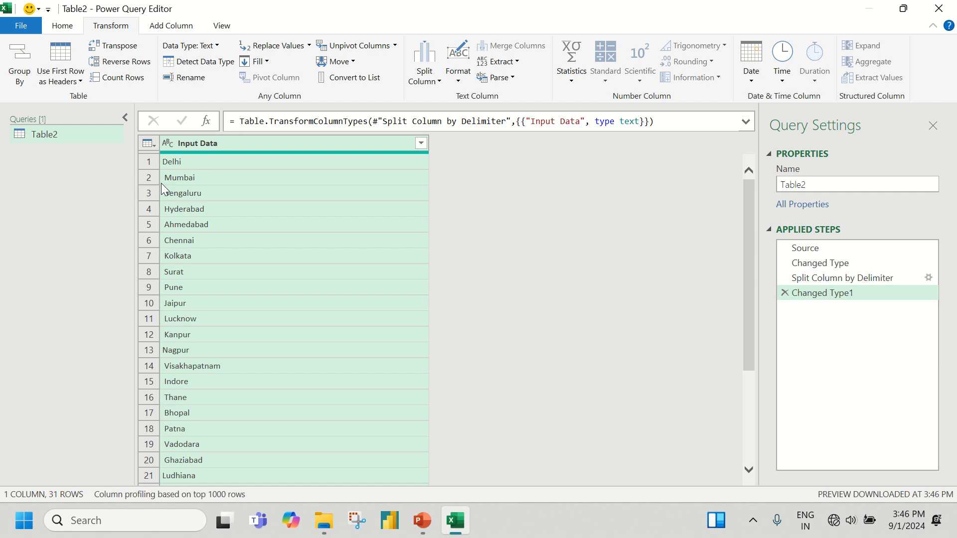
Trim the surrounding spaces from the city names in the Input Data column
{"action": "right_click", "coordinate": [209, 145]}
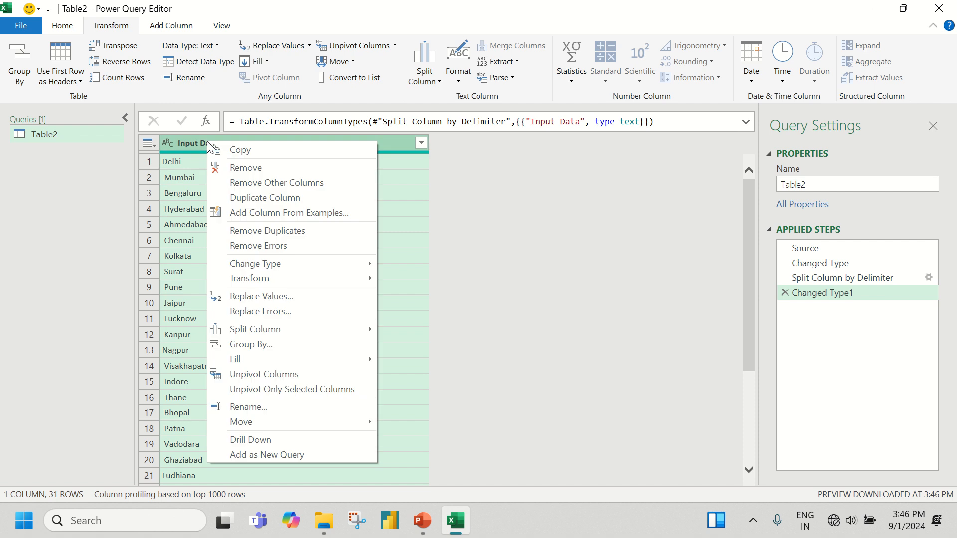
{"action": "mouse_move", "coordinate": [273, 279]}
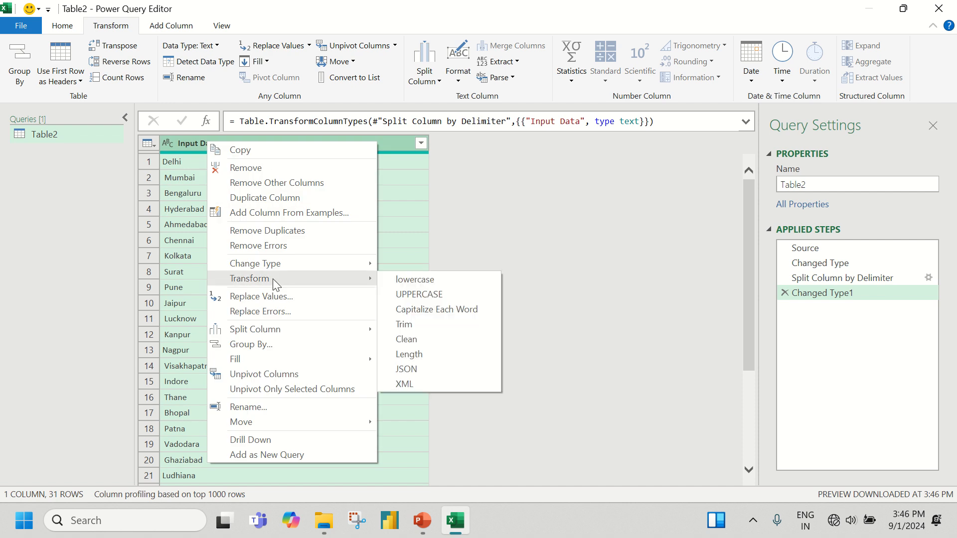
{"action": "left_click", "coordinate": [411, 325]}
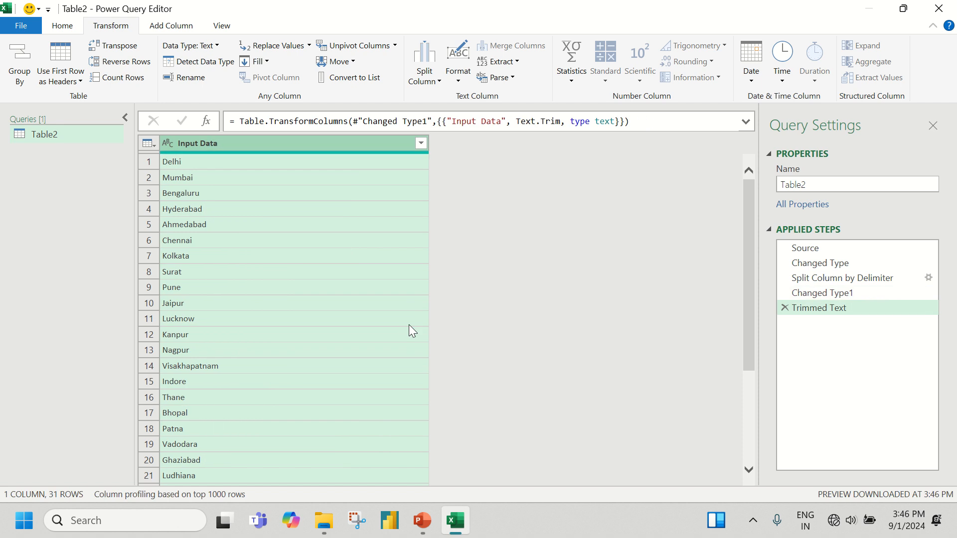
{"action": "right_click", "coordinate": [246, 144]}
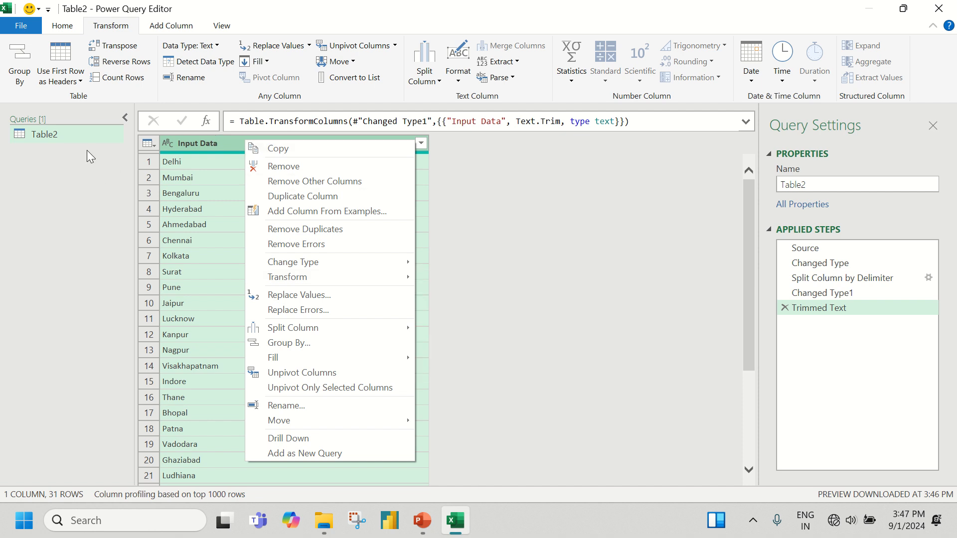
{"action": "right_click", "coordinate": [214, 142]}
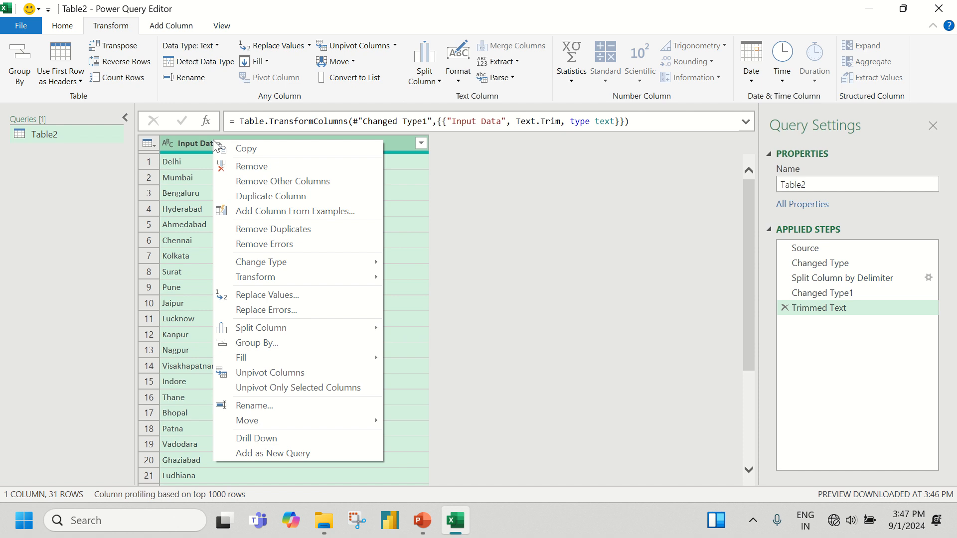
{"action": "mouse_move", "coordinate": [235, 278]}
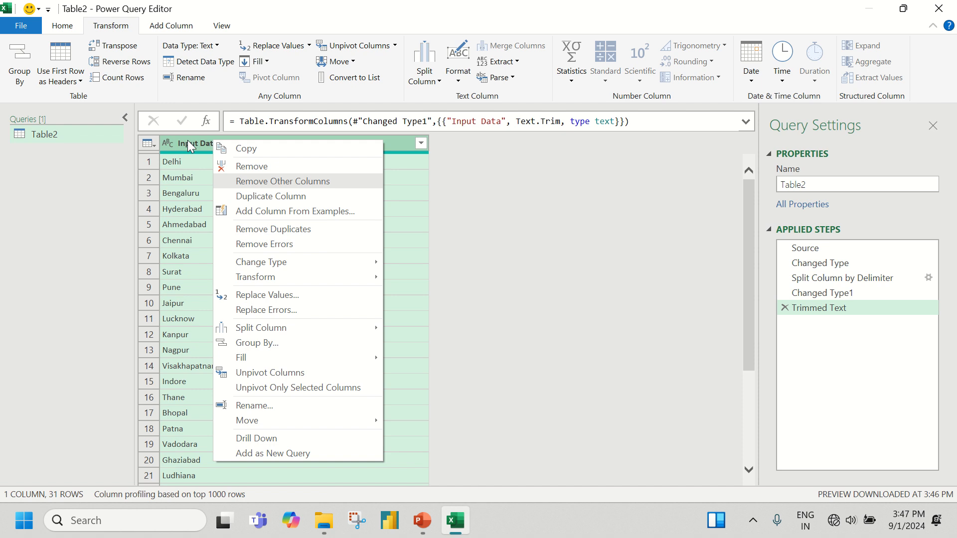
{"action": "right_click", "coordinate": [188, 141]}
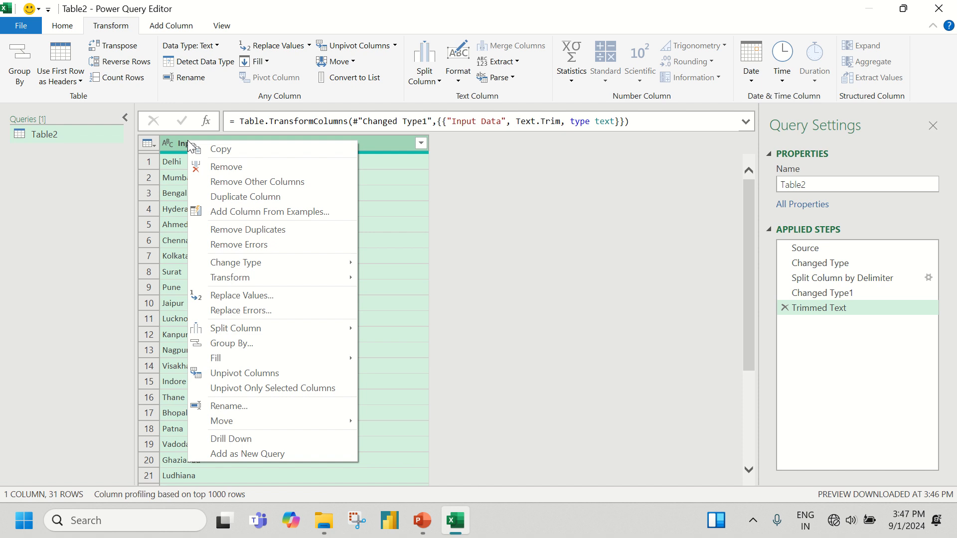
{"action": "left_click", "coordinate": [468, 259]}
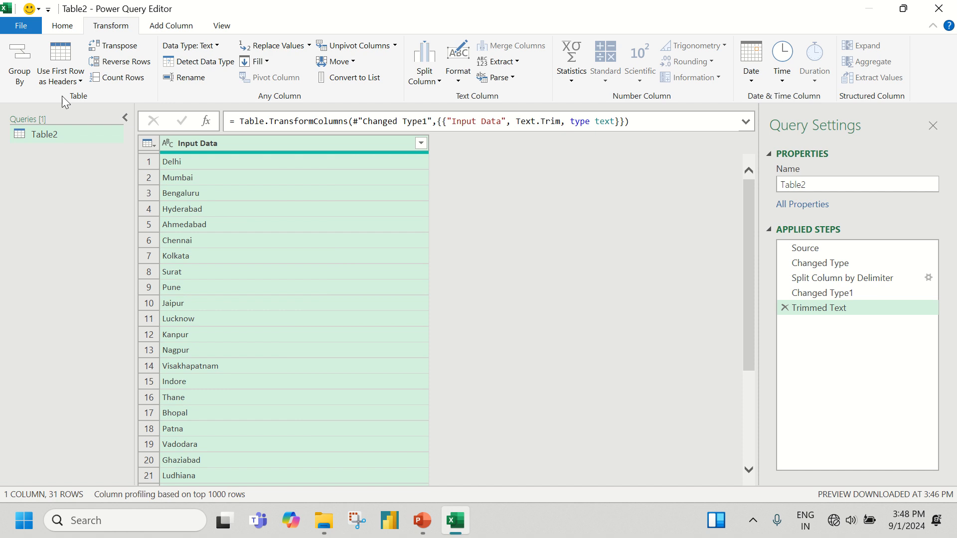
Load the query as a table into the existing worksheet at cell O3, beside the Required Output column
{"action": "left_click", "coordinate": [68, 27]}
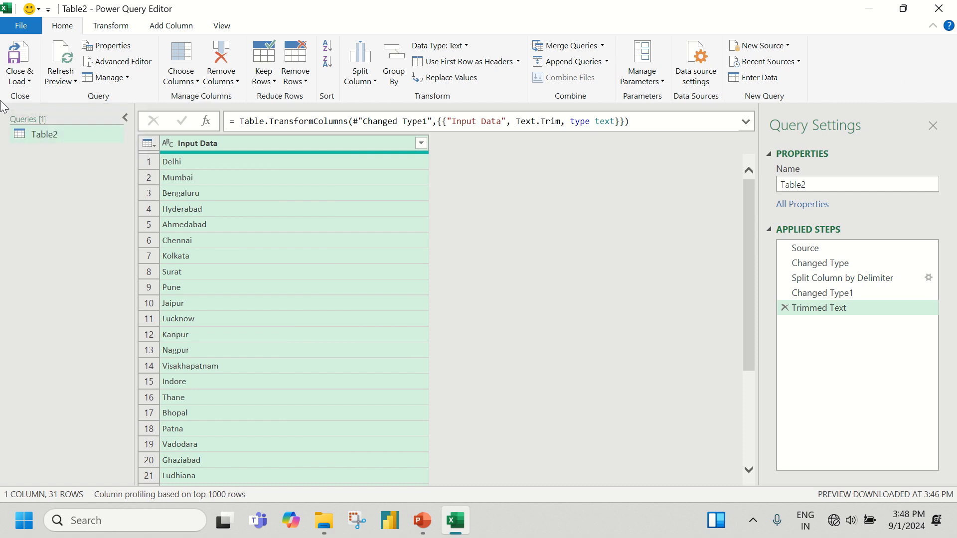
{"action": "left_click", "coordinate": [28, 82]}
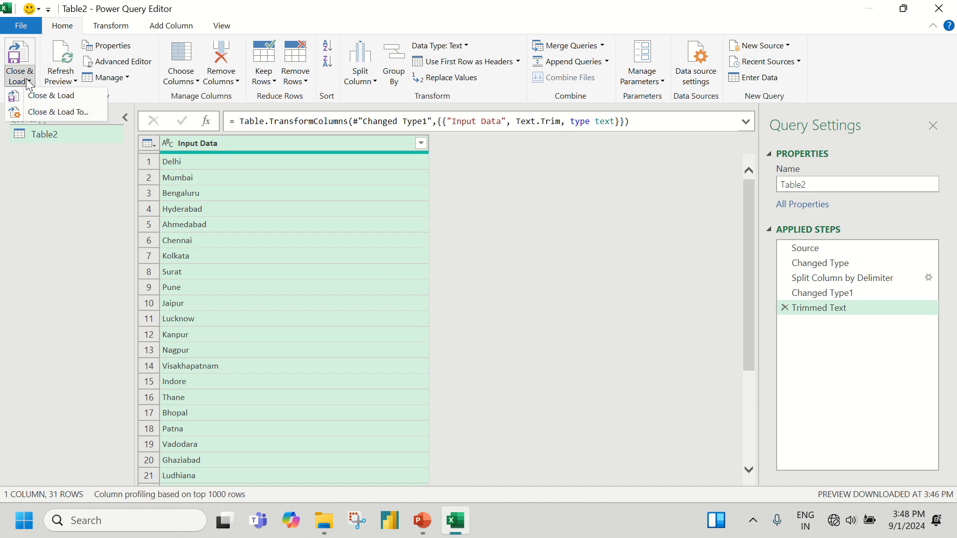
{"action": "left_click", "coordinate": [47, 111]}
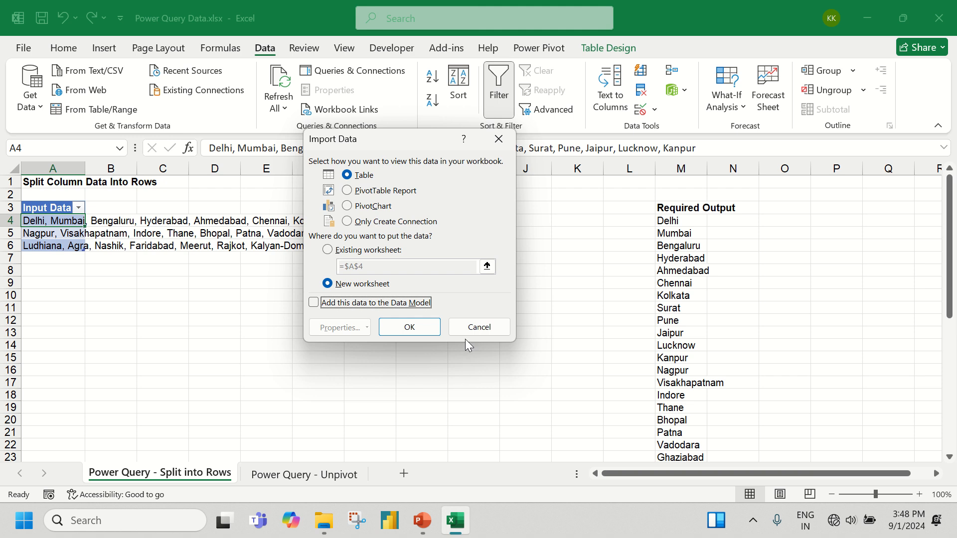
{"action": "left_click", "coordinate": [340, 251]}
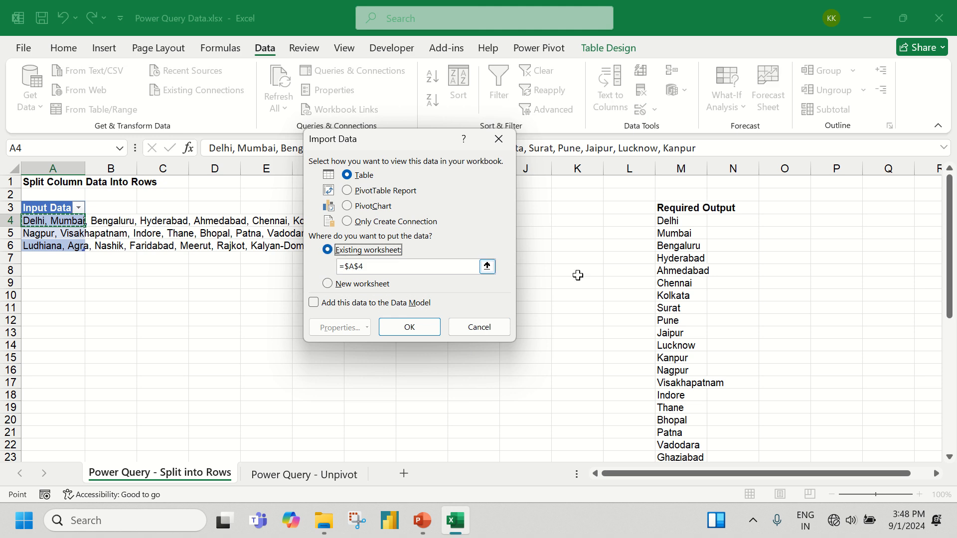
{"action": "left_click", "coordinate": [778, 210]}
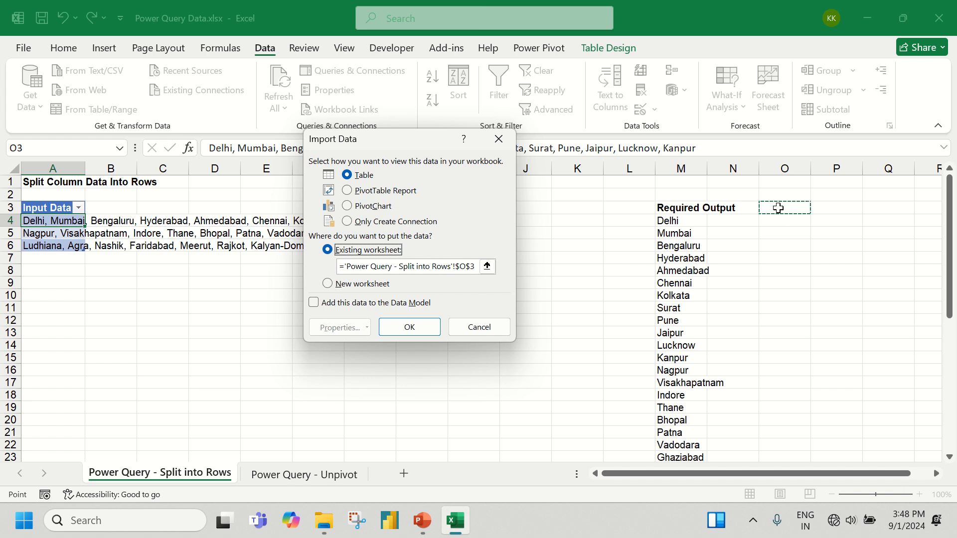
{"action": "left_click", "coordinate": [395, 327]}
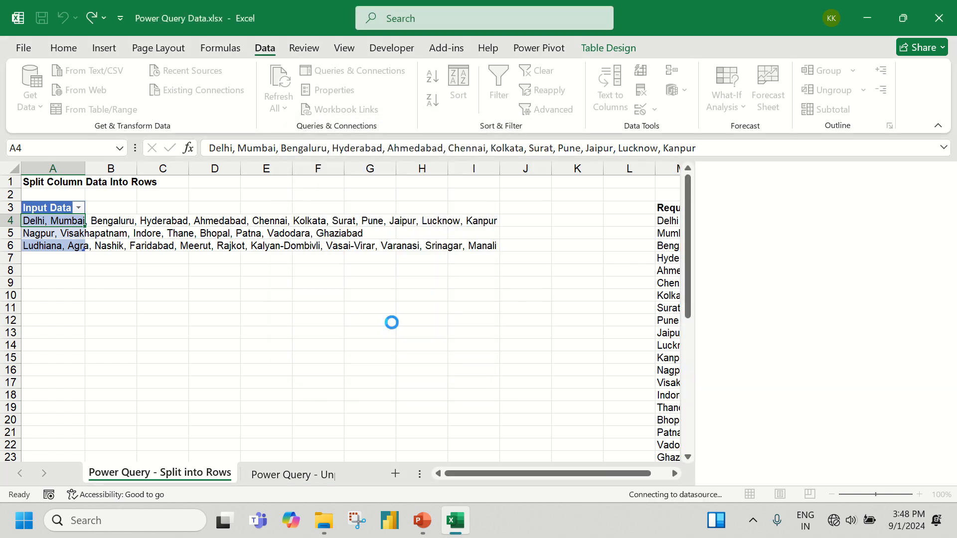
{"action": "left_click_drag", "start_coordinate": [570, 474], "coordinate": [662, 475]}
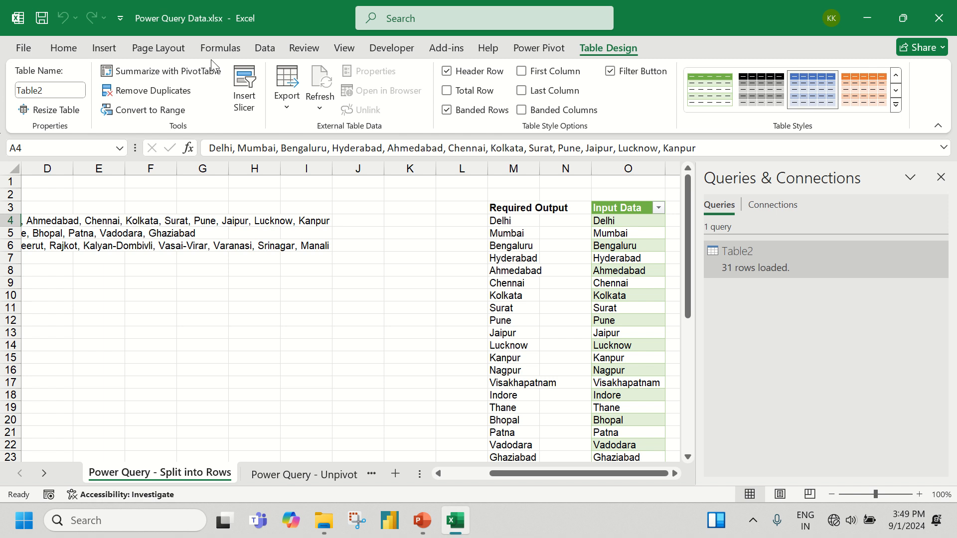
Close Power Query Data.xlsx with its changes saved and open Super Stores.xlsx
{"action": "left_click", "coordinate": [939, 18]}
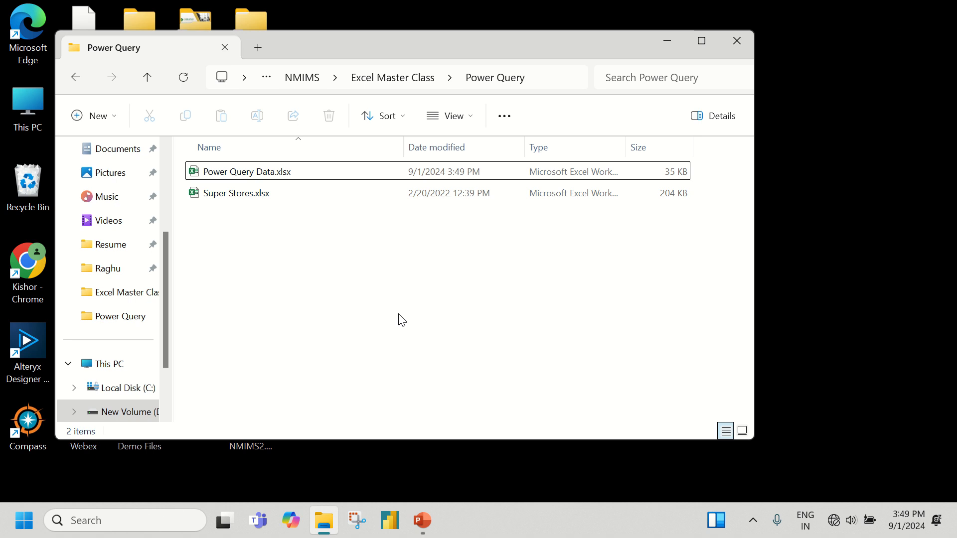
{"action": "double_click", "coordinate": [270, 199]}
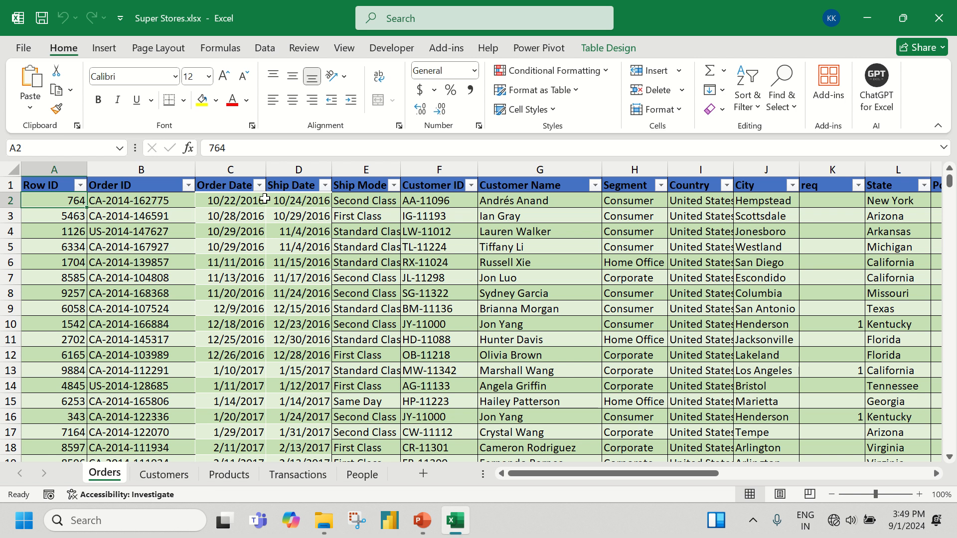
Convert the customer data in A1:H299 on the Customers sheet into a table with headers
{"action": "left_click", "coordinate": [164, 474]}
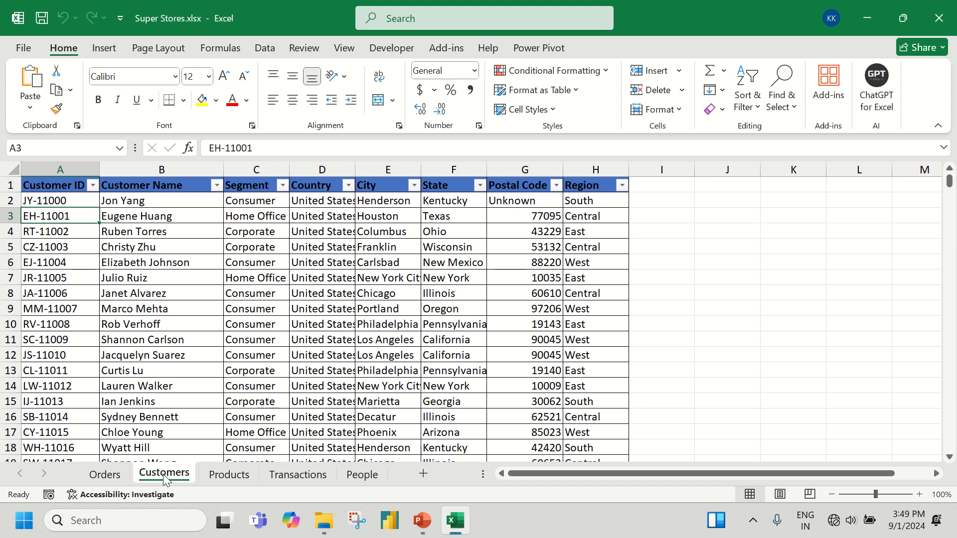
{"action": "left_click", "coordinate": [333, 271]}
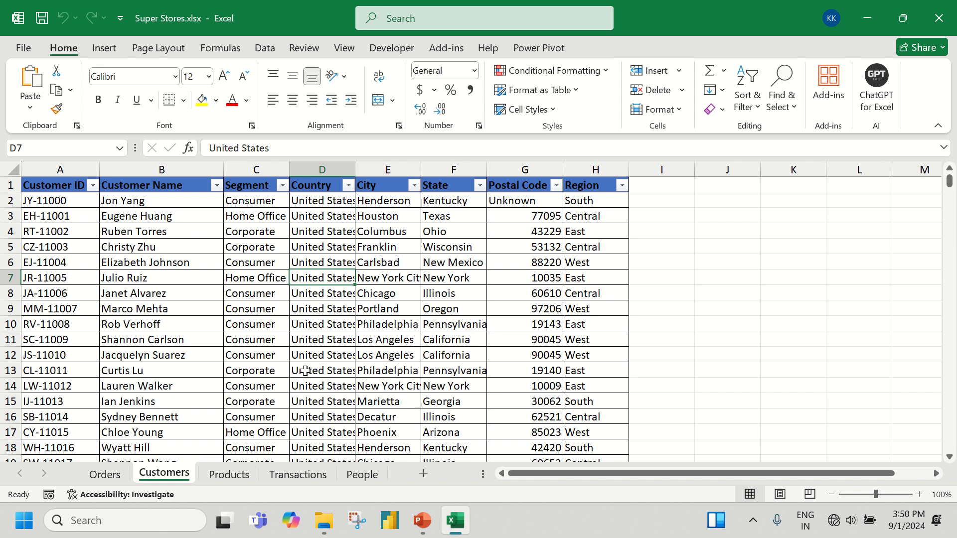
{"action": "key", "text": "ctrl+t"}
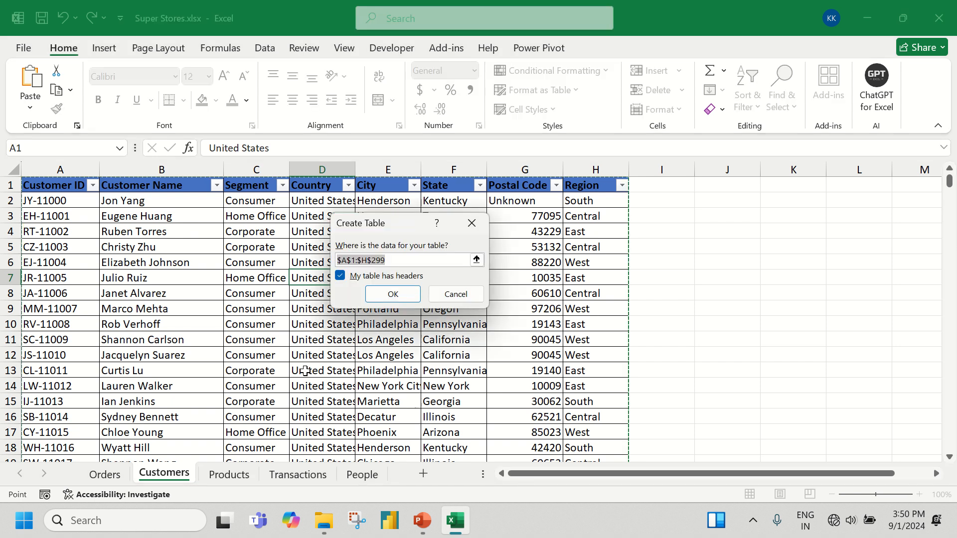
{"action": "left_click", "coordinate": [406, 294]}
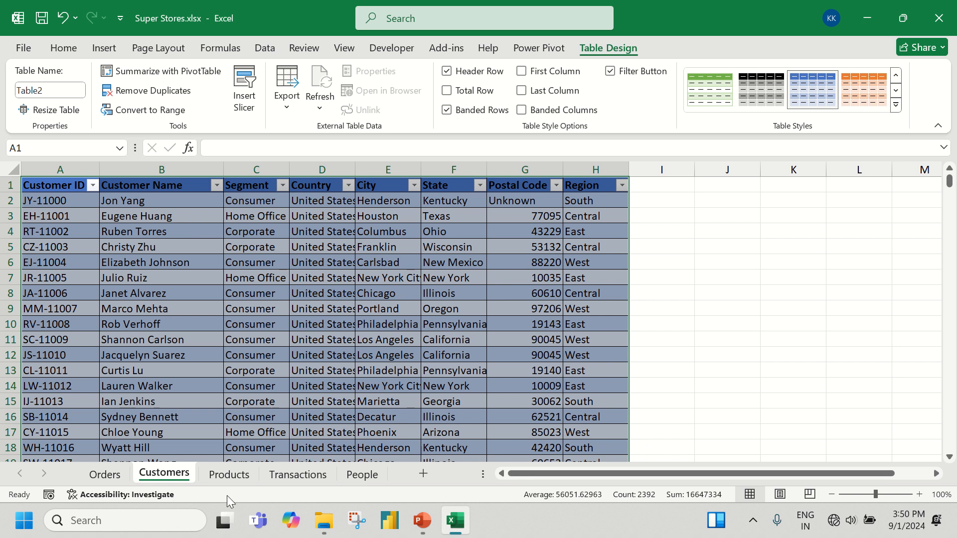
Convert the product data in A1:D49 on the Products sheet into a table with headers
{"action": "left_click", "coordinate": [234, 478]}
{"action": "left_click", "coordinate": [245, 309]}
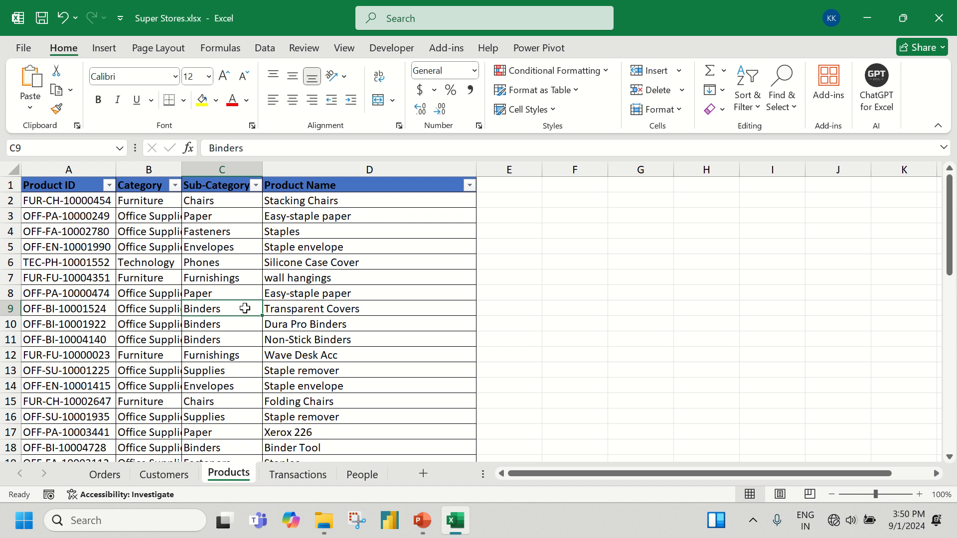
{"action": "key", "text": "ctrl+t"}
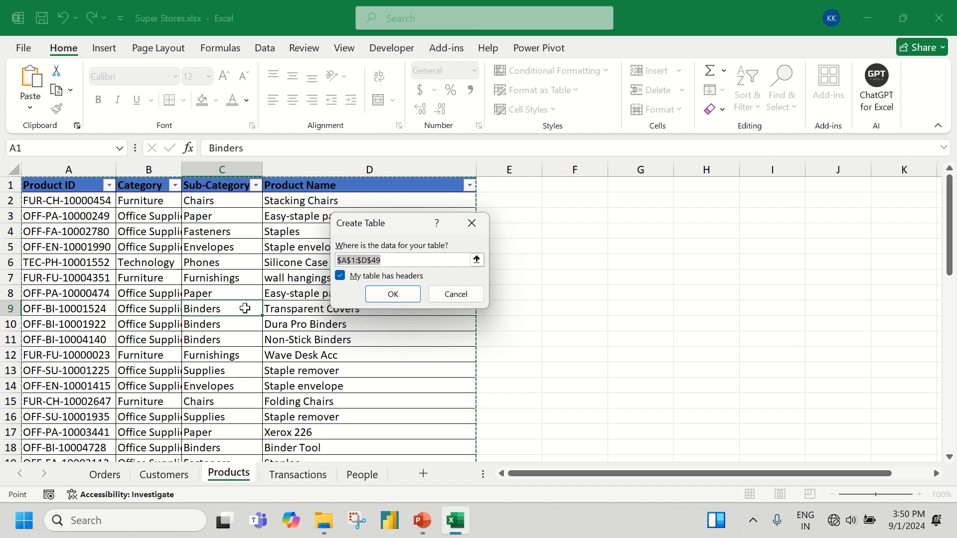
{"action": "left_click", "coordinate": [389, 293]}
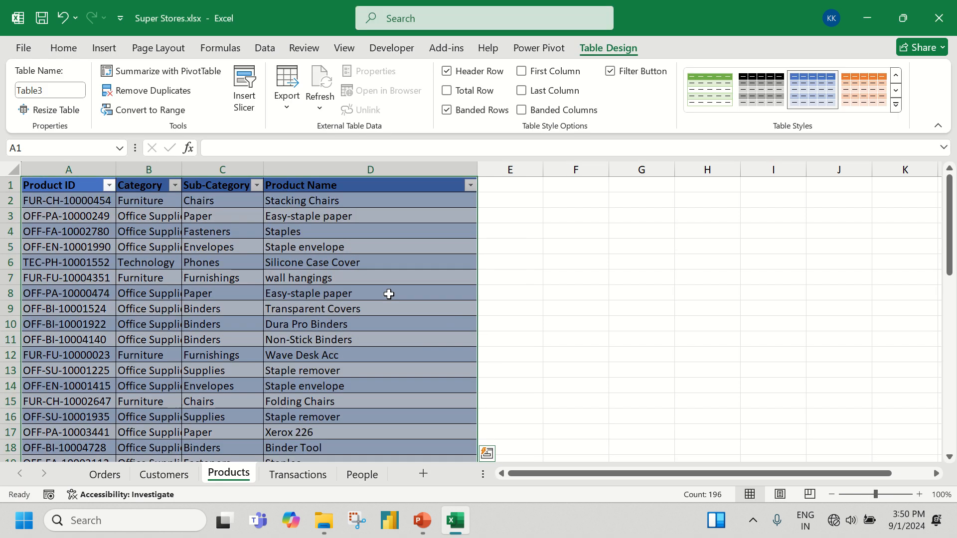
Convert the data in A1:K358 on the Transactions sheet into a table with headers
{"action": "left_click", "coordinate": [292, 473]}
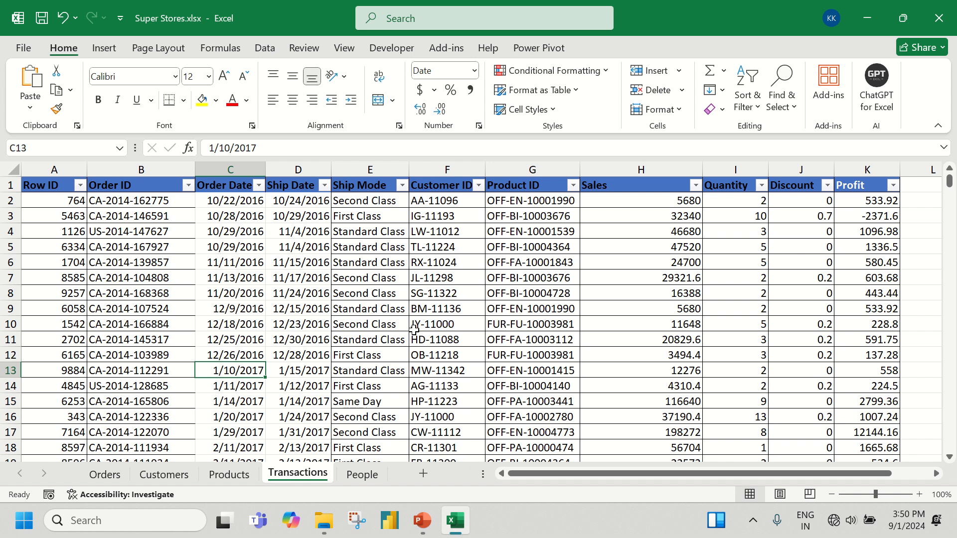
{"action": "key", "text": "ctrl+t"}
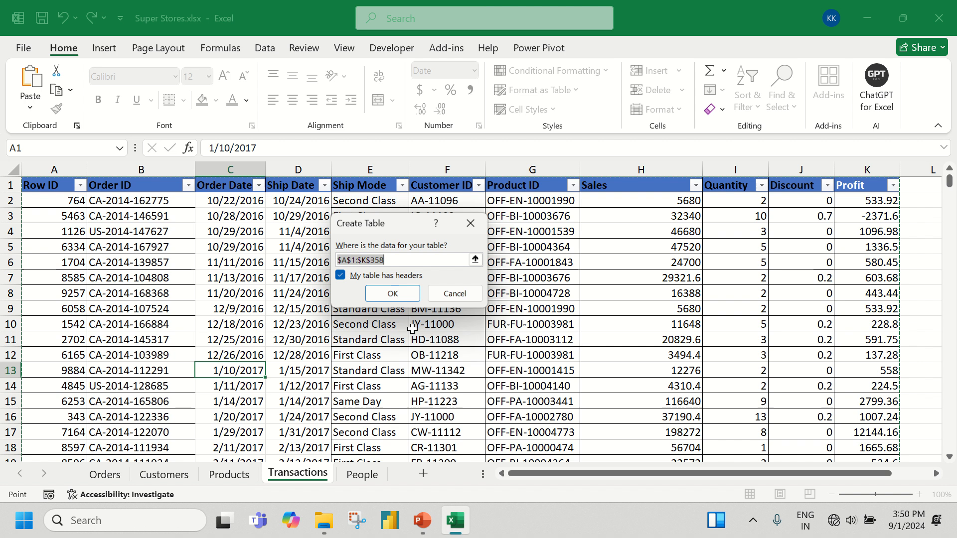
{"action": "key", "text": "Return"}
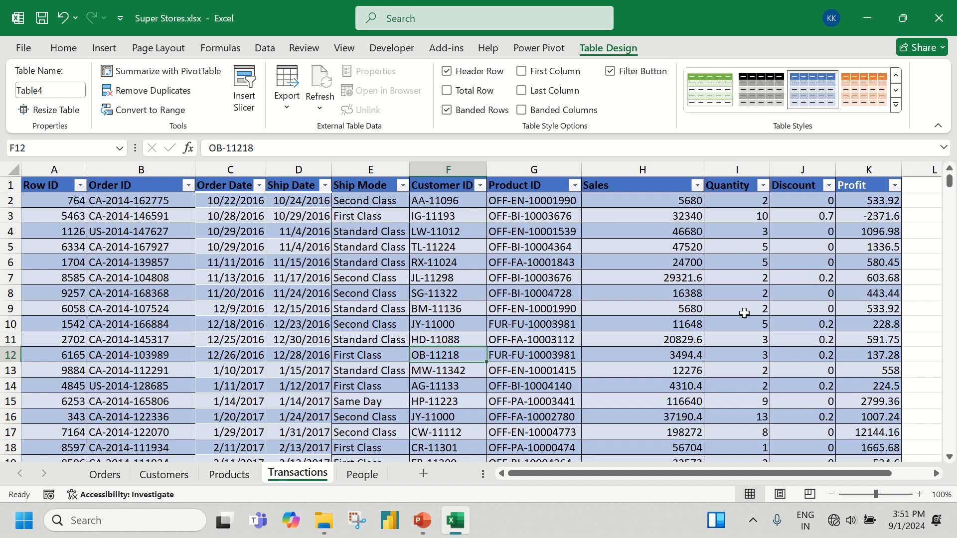
Add a column headed Region in L1, directly after Profit in the Transactions table
{"action": "left_click", "coordinate": [923, 189]}
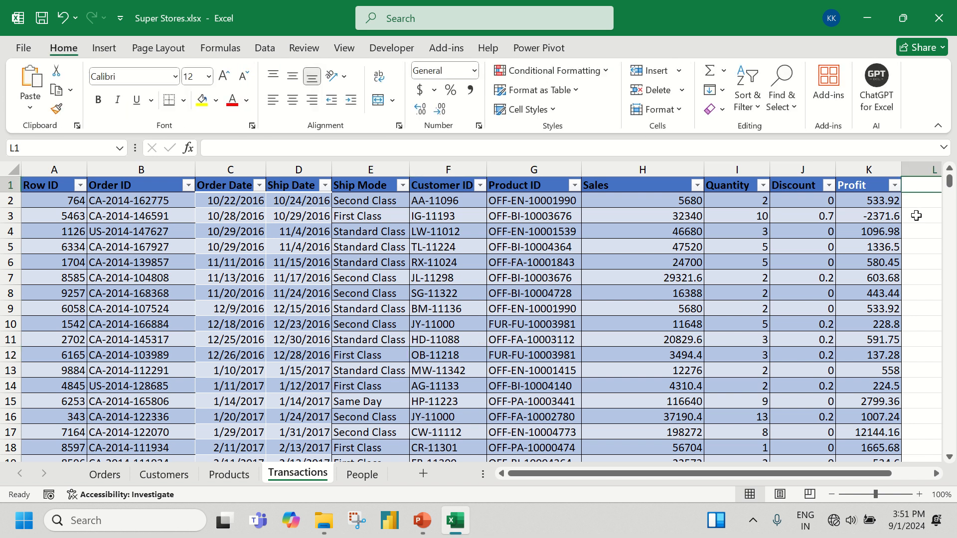
{"action": "key", "text": "Right"}
{"action": "key", "text": "Right"}
{"action": "key", "text": "Right"}
{"action": "key", "text": "Left"}
{"action": "key", "text": "Left"}
{"action": "key", "text": "Left"}
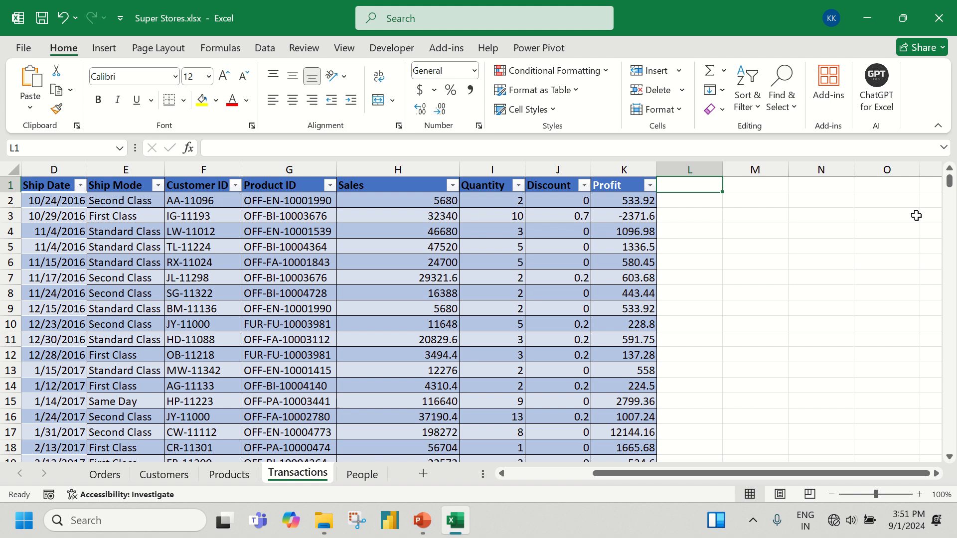
{"action": "type", "text": "Region"}
{"action": "key", "text": "Return"}
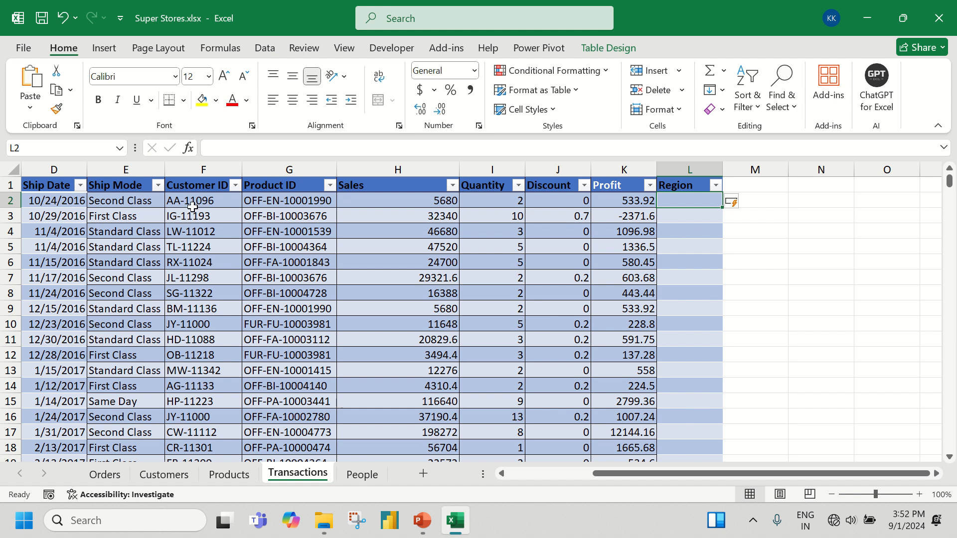
Filter the Customers table to the first transaction's customer ID, check its Region value and return to the Transactions sheet
{"action": "left_click", "coordinate": [167, 478]}
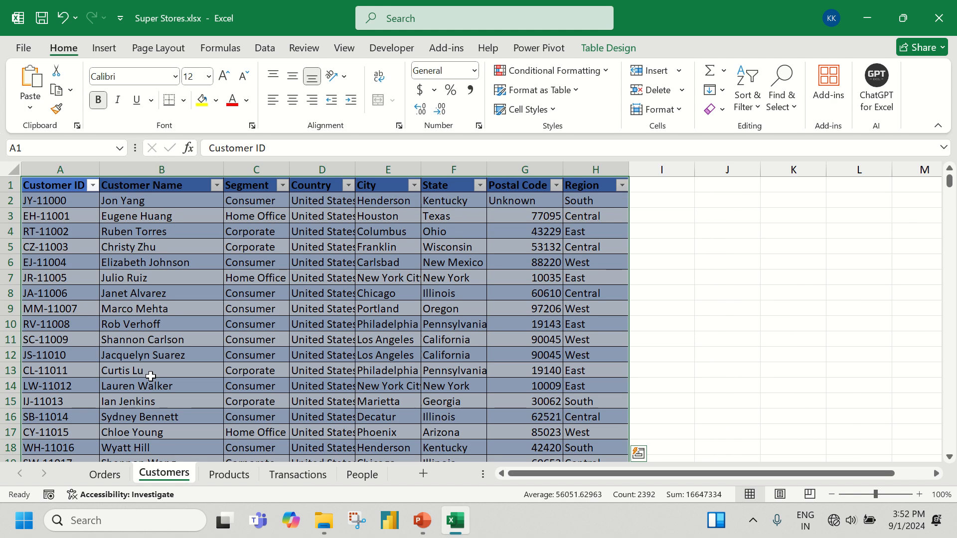
{"action": "left_click", "coordinate": [93, 185]}
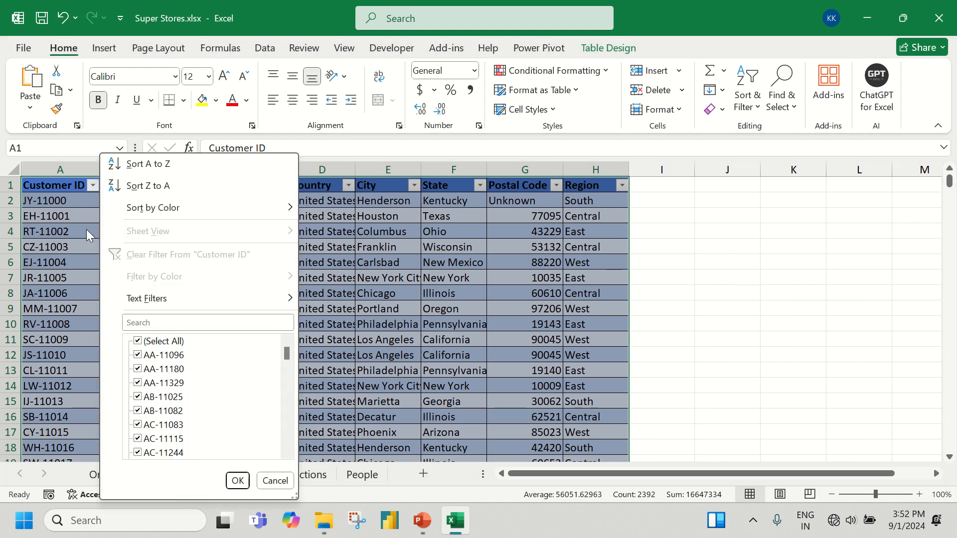
{"action": "left_click", "coordinate": [146, 342]}
{"action": "left_click", "coordinate": [138, 355]}
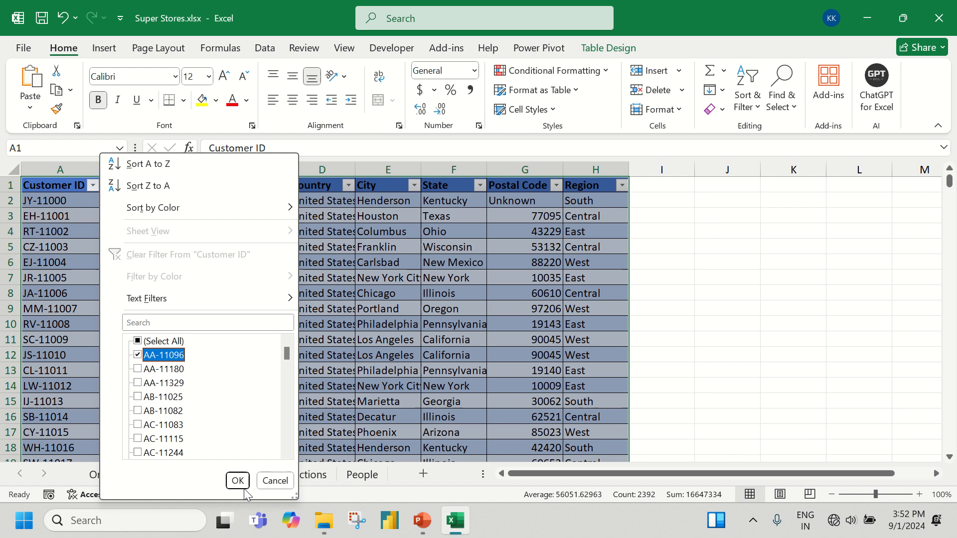
{"action": "left_click", "coordinate": [238, 480]}
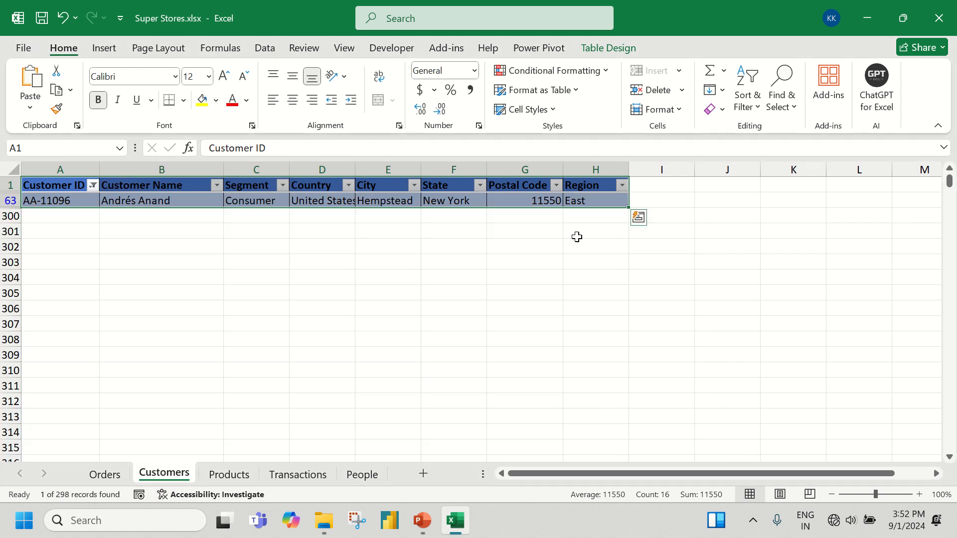
{"action": "left_click", "coordinate": [581, 199]}
{"action": "left_click", "coordinate": [298, 473]}
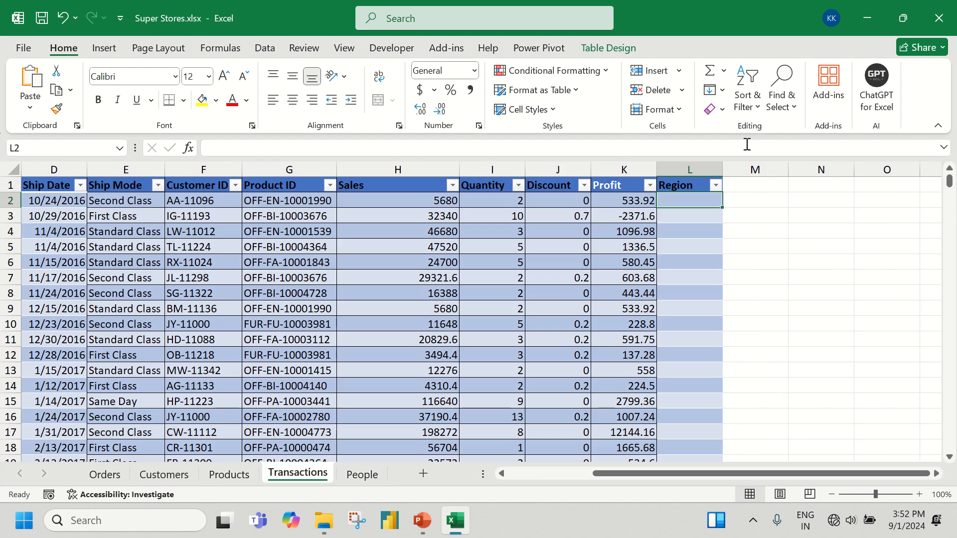
Clear the Customer ID filter on the Customers sheet and return to the first Region cell on the Transactions sheet
{"action": "left_click", "coordinate": [164, 475]}
{"action": "left_click", "coordinate": [93, 185]}
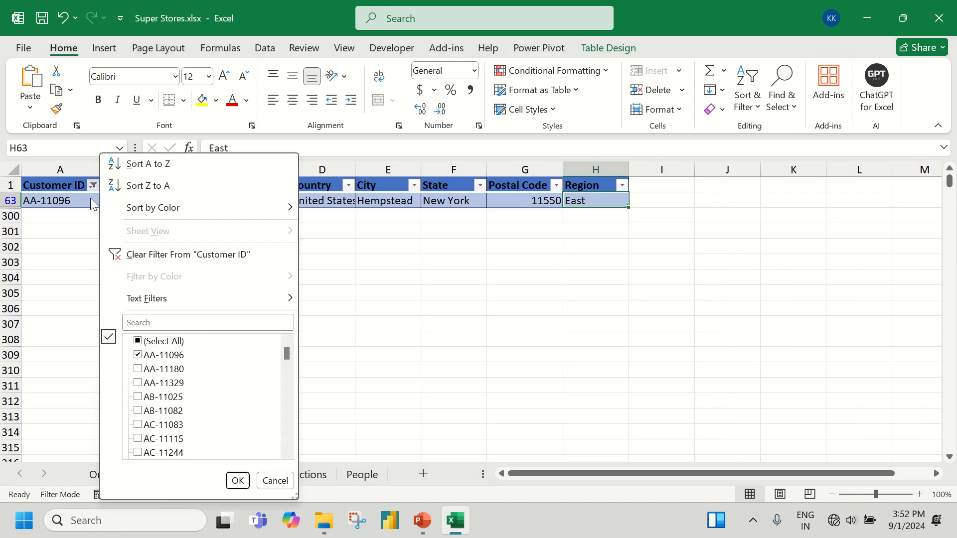
{"action": "left_click", "coordinate": [149, 257]}
{"action": "left_click", "coordinate": [352, 278]}
{"action": "left_click", "coordinate": [298, 474]}
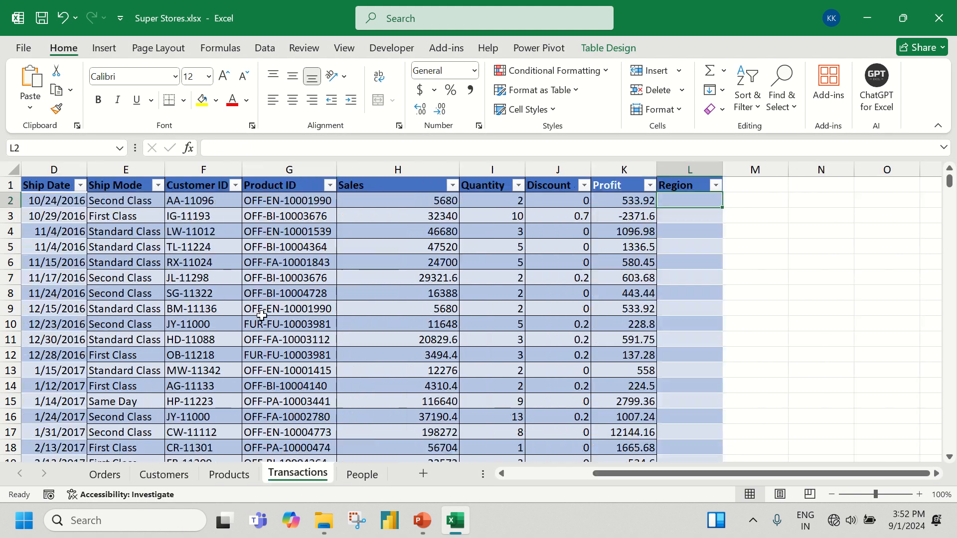
{"action": "left_click", "coordinate": [180, 200]}
{"action": "left_click", "coordinate": [688, 200]}
Undo the filter changes on the Customers sheet and delete the empty Region column L from the Transactions sheet
{"action": "key", "text": "ctrl+z"}
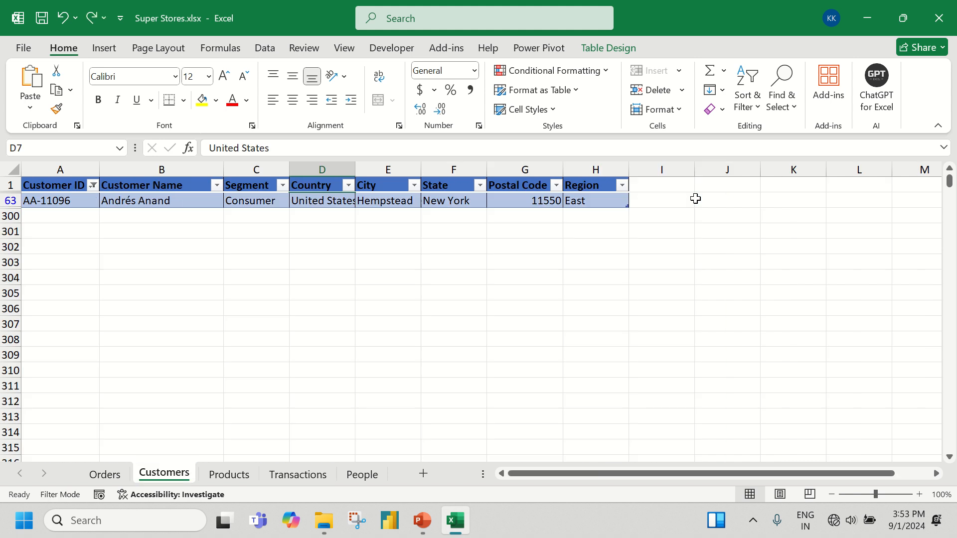
{"action": "key", "text": "ctrl+z"}
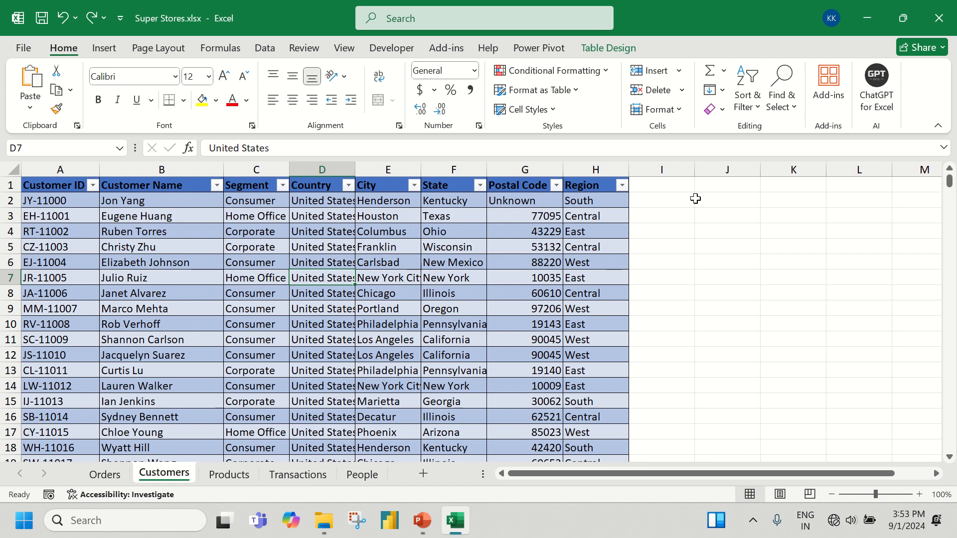
{"action": "left_click", "coordinate": [298, 474]}
{"action": "left_click", "coordinate": [689, 170]}
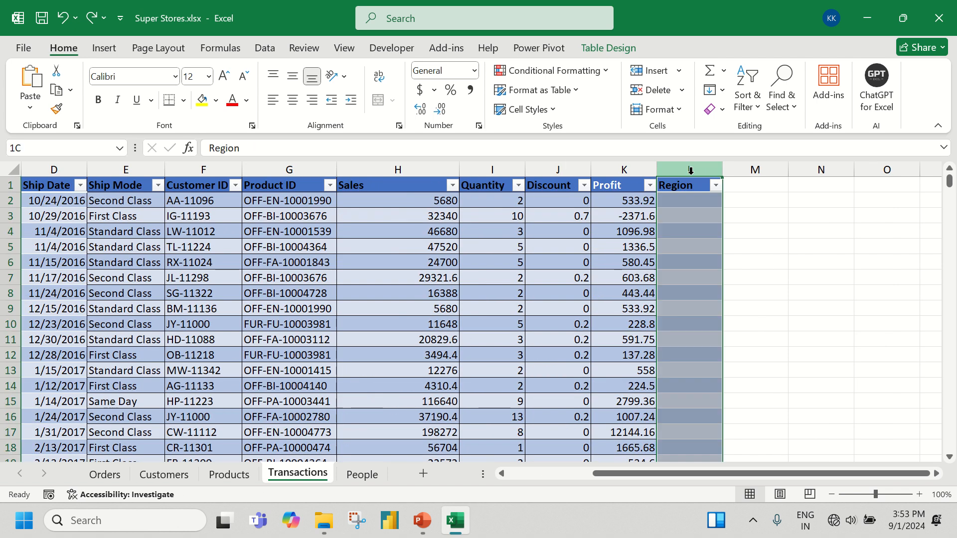
{"action": "key", "text": "ctrl+minus"}
{"action": "left_click", "coordinate": [539, 226]}
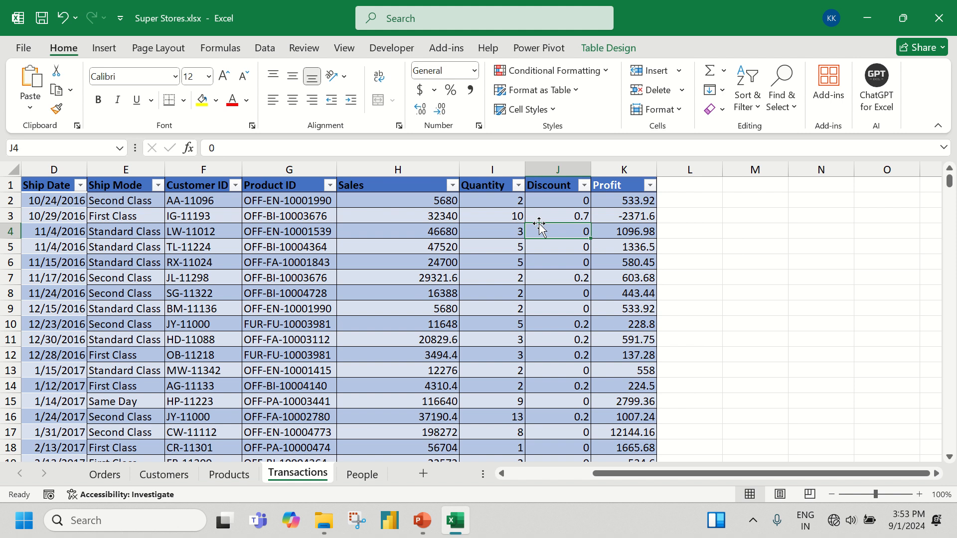
Enter the header Region in cell L1 to extend the Transactions table with a new column beside Profit
{"action": "key", "text": "Left"}
{"action": "key", "text": "Left"}
{"action": "key", "text": "Left"}
{"action": "key", "text": "Left"}
{"action": "key", "text": "Left"}
{"action": "key", "text": "Left"}
{"action": "key", "text": "Left"}
{"action": "key", "text": "Left"}
{"action": "key", "text": "Left"}
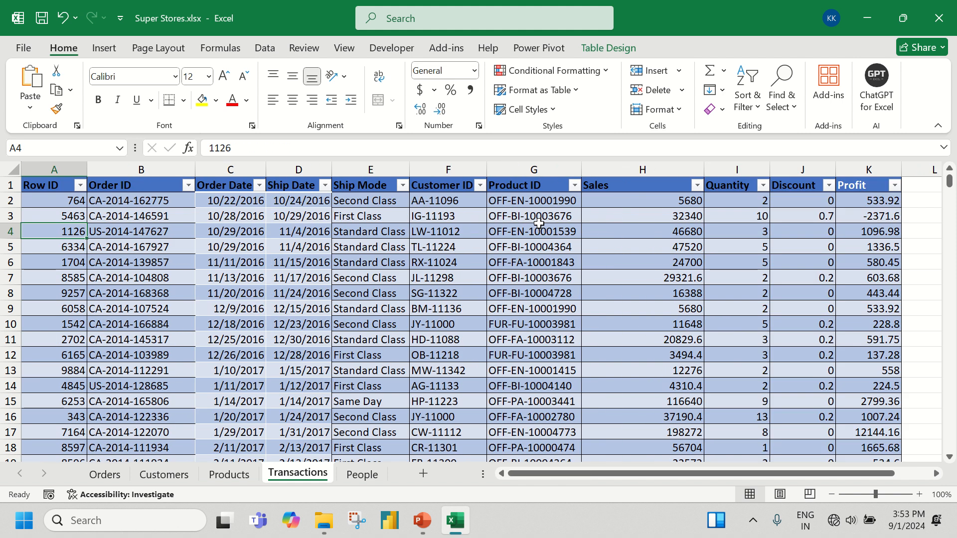
{"action": "key", "text": "Right"}
{"action": "key", "text": "Right"}
{"action": "key", "text": "Right"}
{"action": "key", "text": "Right"}
{"action": "key", "text": "Right"}
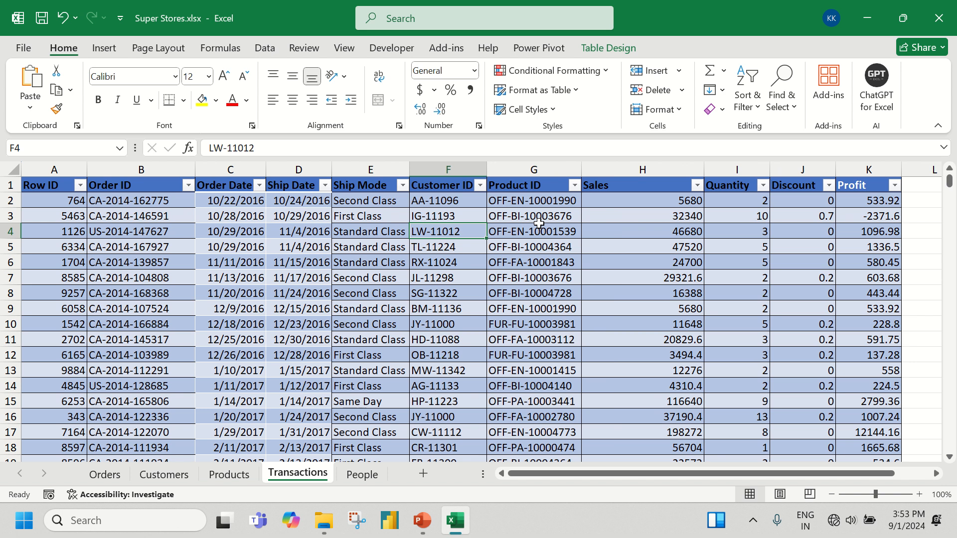
{"action": "key", "text": "Up"}
{"action": "key", "text": "Up"}
{"action": "key", "text": "Up"}
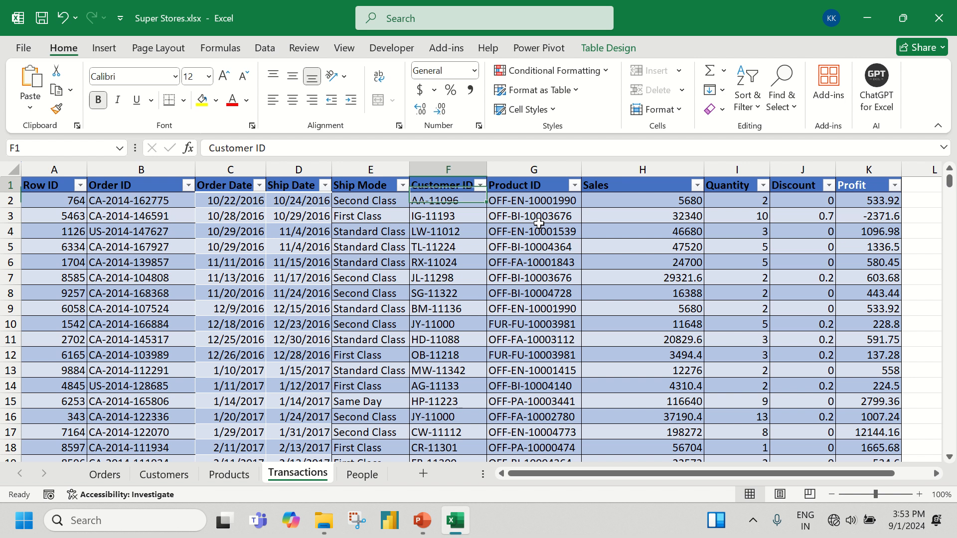
{"action": "key", "text": "Right"}
{"action": "key", "text": "Right"}
{"action": "key", "text": "Right"}
{"action": "key", "text": "Right"}
{"action": "key", "text": "Right"}
{"action": "key", "text": "Right"}
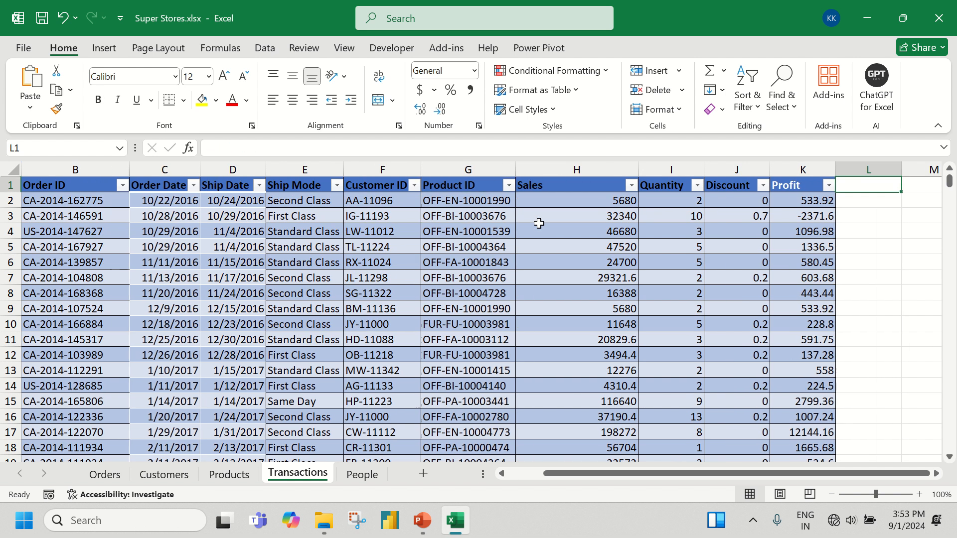
{"action": "type", "text": "Region"}
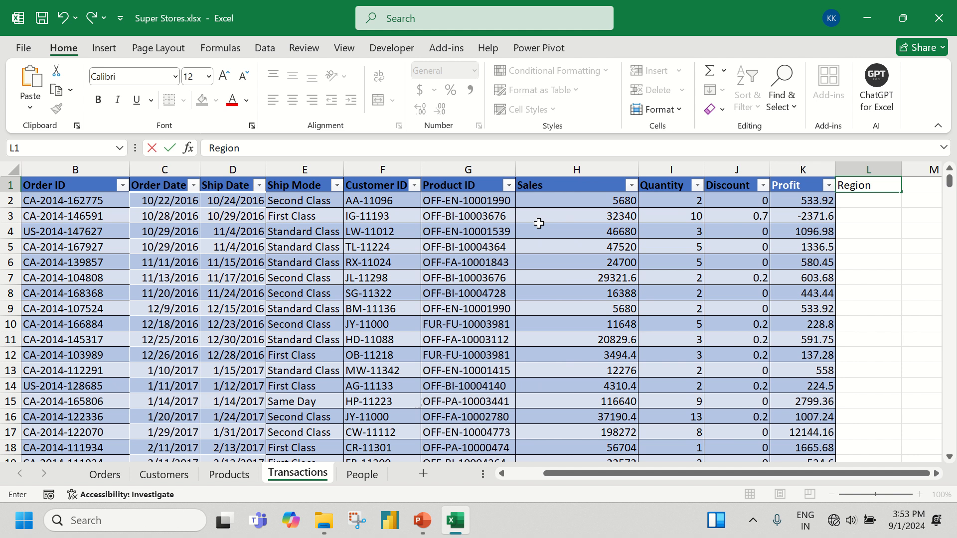
{"action": "key", "text": "Return"}
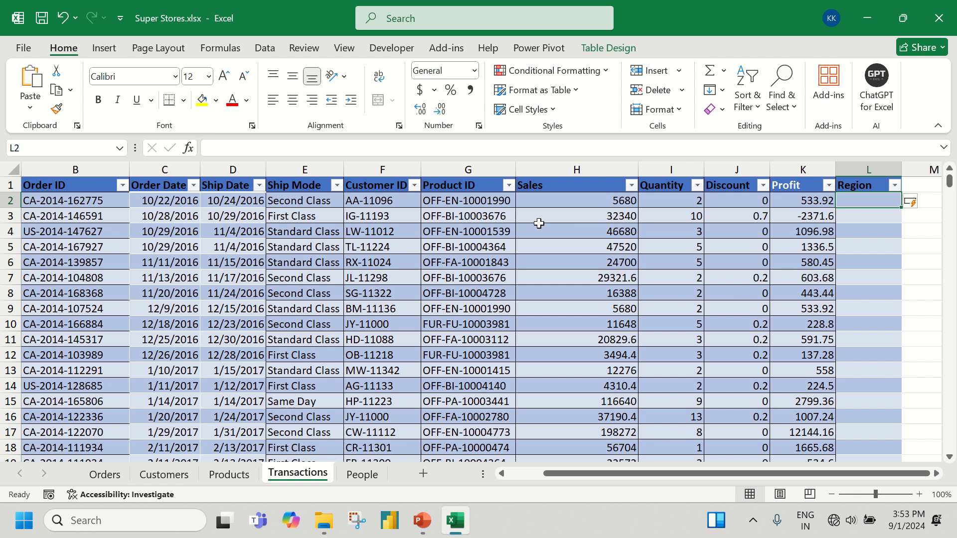
Start a VLOOKUP formula in L2 with the row's Customer ID as the lookup value
{"action": "type", "text": "=v"}
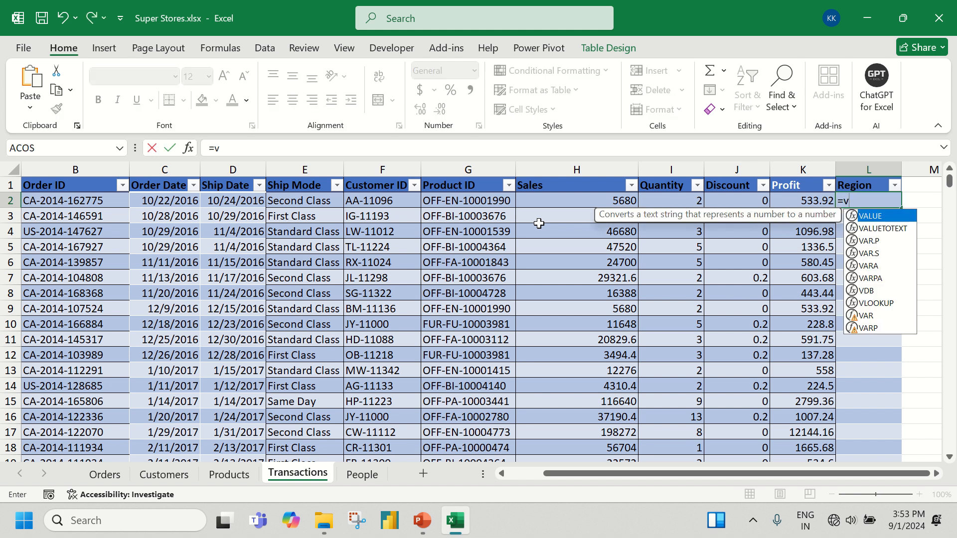
{"action": "type", "text": "l"}
{"action": "key", "text": "Tab"}
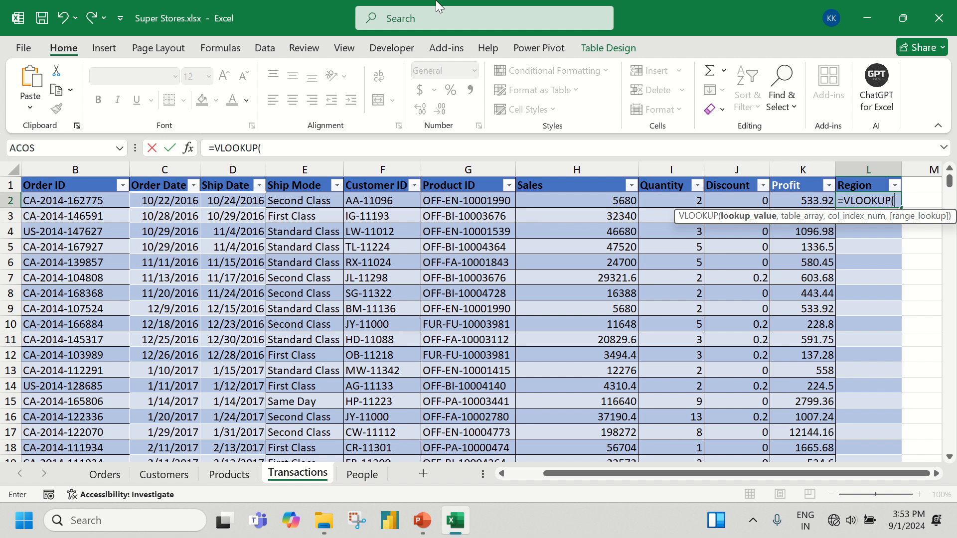
{"action": "left_click", "coordinate": [392, 199]}
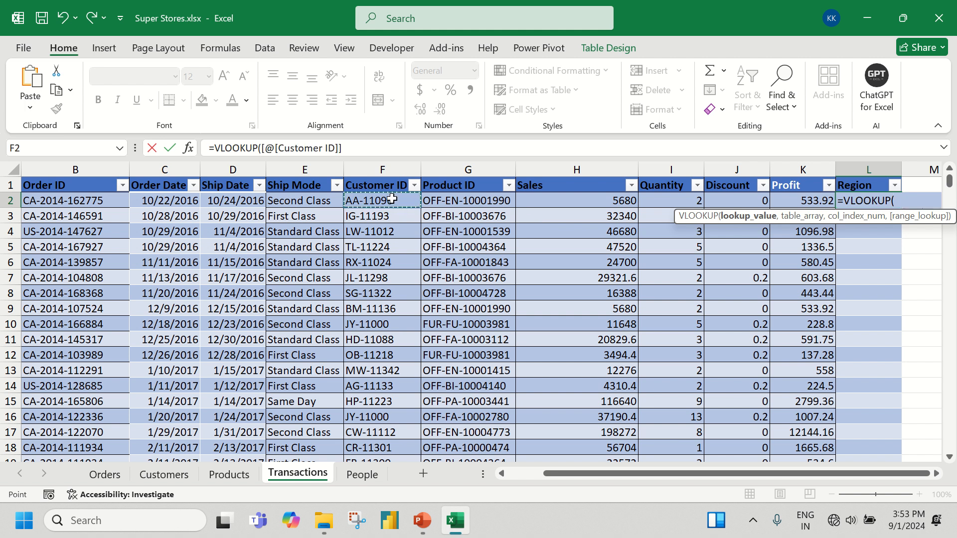
{"action": "type", "text": ","}
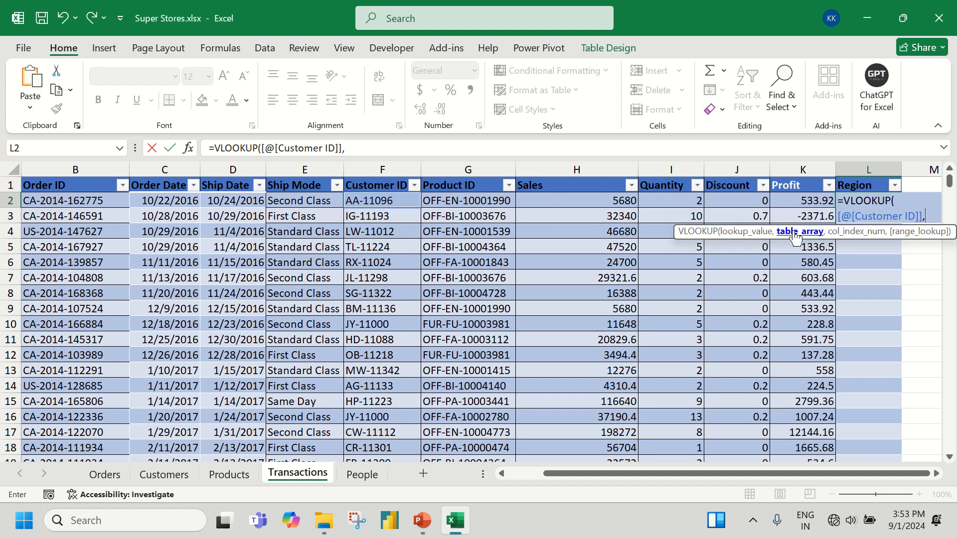
Set the VLOOKUP's table array to the entire Customers table, headers included, as Table2[#All]
{"action": "left_click", "coordinate": [150, 475]}
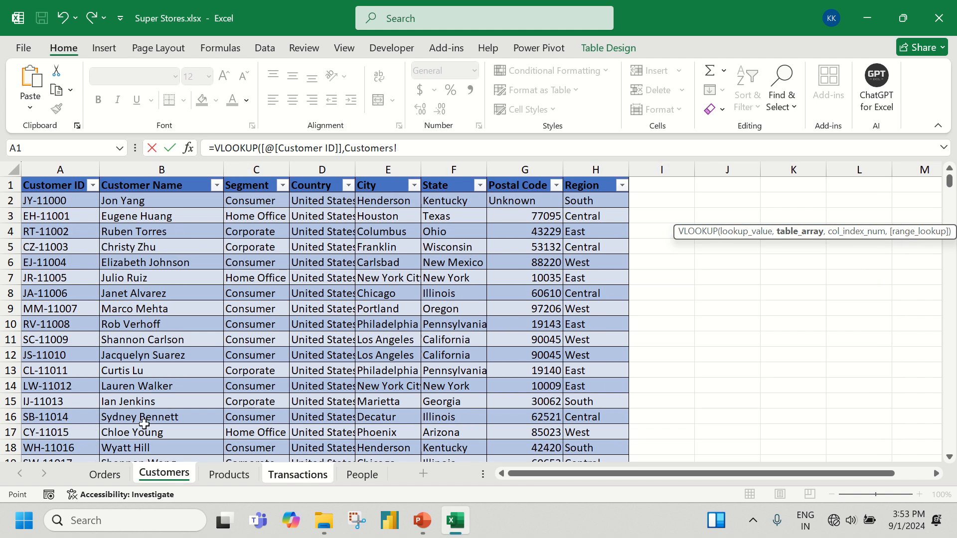
{"action": "left_click", "coordinate": [70, 192]}
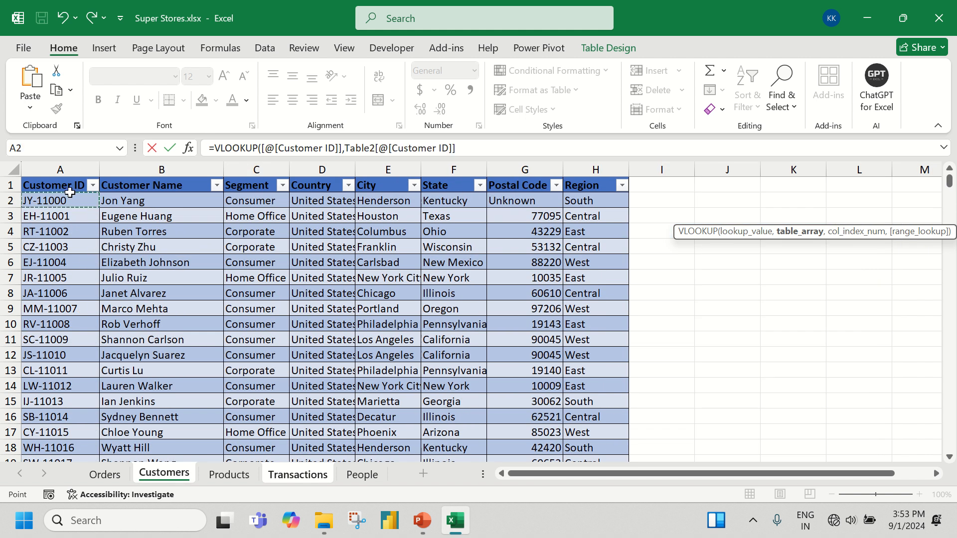
{"action": "key", "text": "Up"}
{"action": "key", "text": "ctrl+shift+Right"}
{"action": "key", "text": "ctrl+shift+Down"}
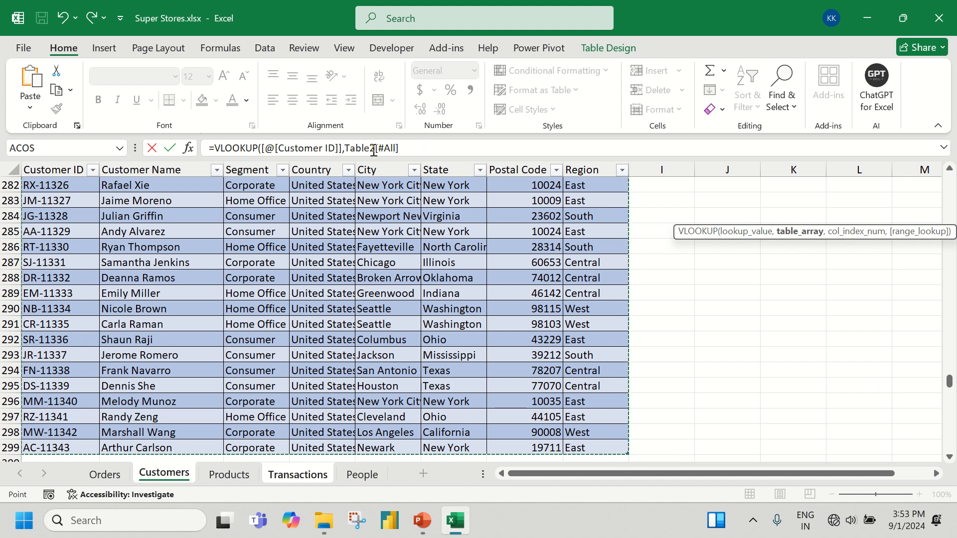
{"action": "scroll", "coordinate": [581, 172], "scroll_direction": "up", "scroll_amount": 20}
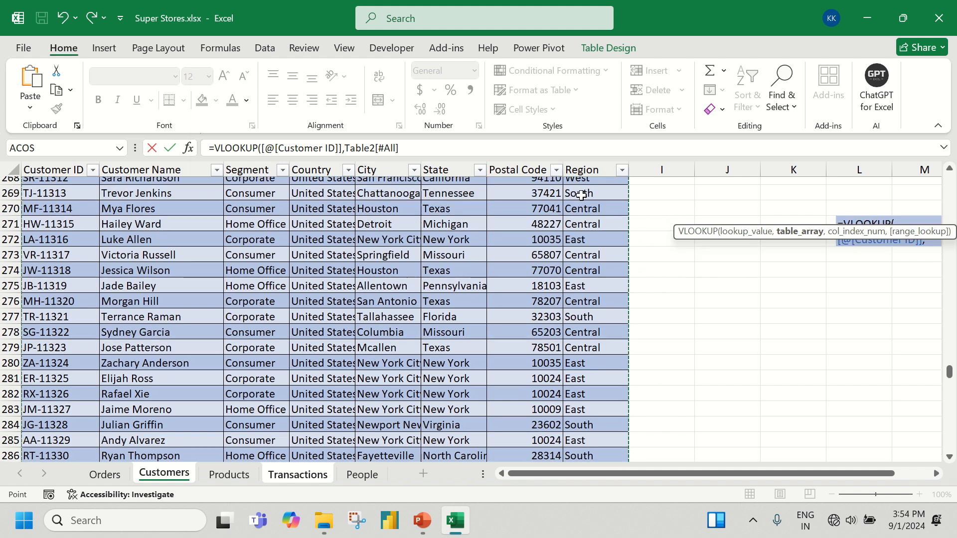
{"action": "scroll", "coordinate": [580, 196], "scroll_direction": "up", "scroll_amount": 20}
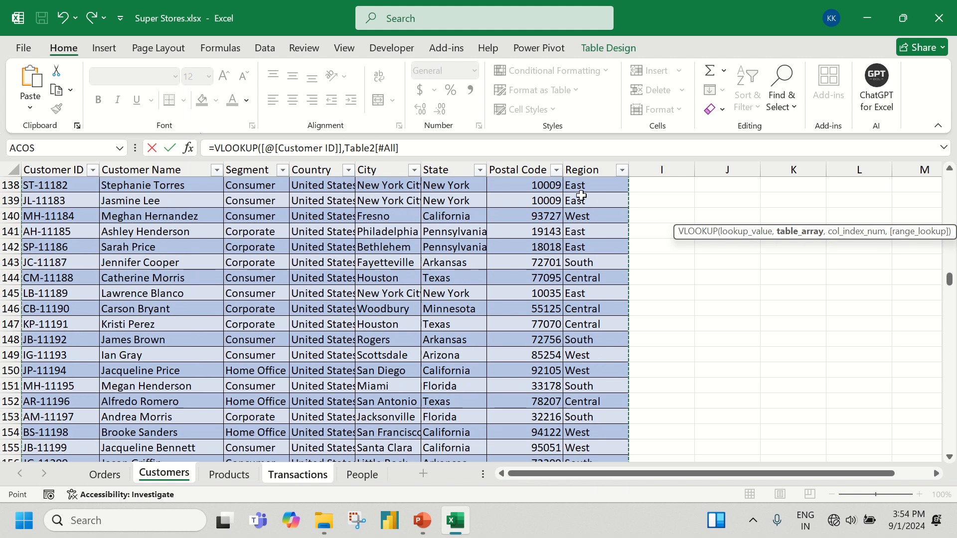
{"action": "scroll", "coordinate": [581, 195], "scroll_direction": "up", "scroll_amount": 18}
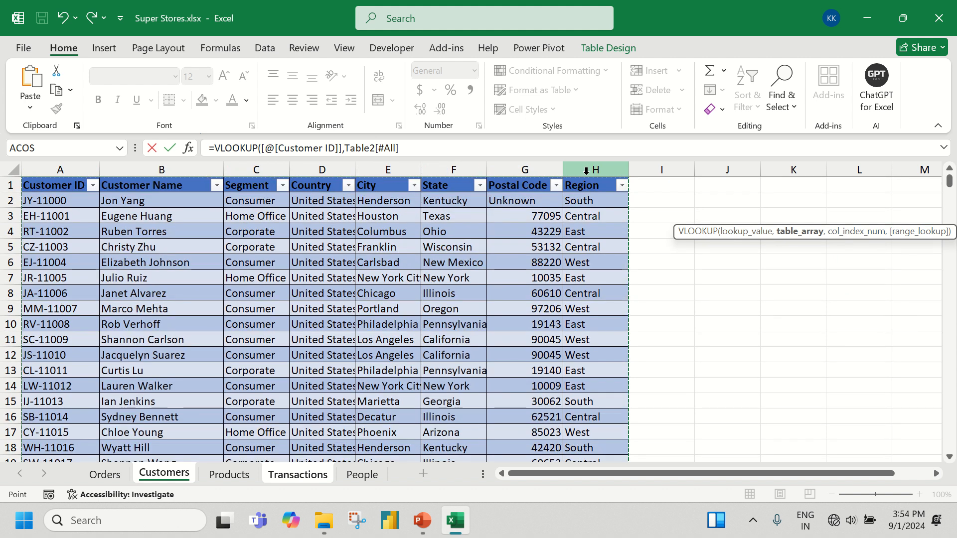
Complete the VLOOKUP with column index 8 to return each customer's Region and commit it down the Transactions table
{"action": "type", "text": ","}
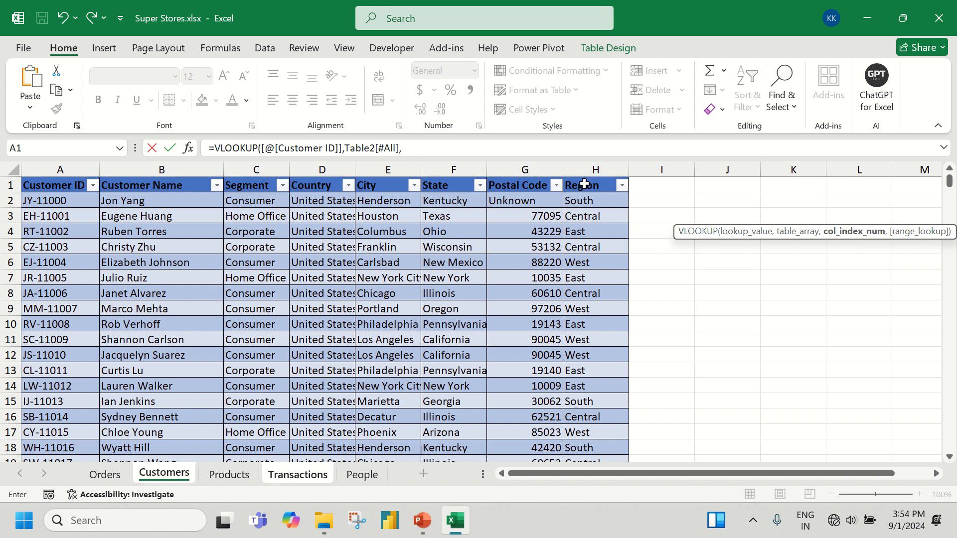
{"action": "type", "text": "8,0"}
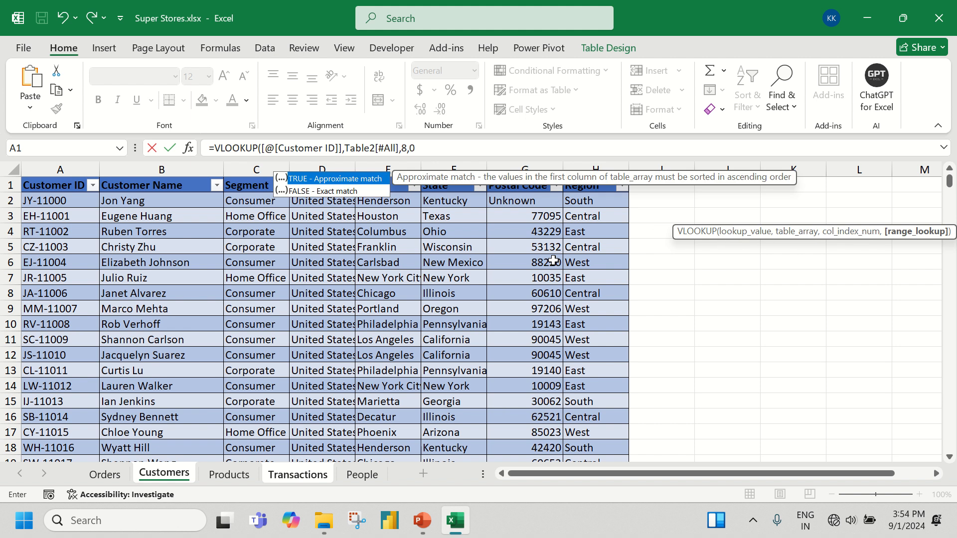
{"action": "key", "text": "Return"}
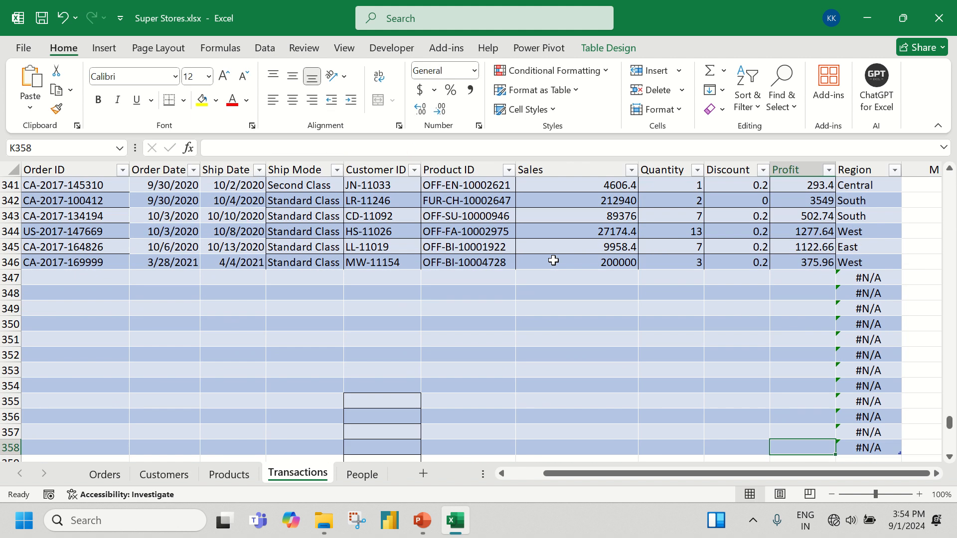
Examine the end of the Transactions table around the last order in row 346 and the rows below it
{"action": "key", "text": "ctrl+Up"}
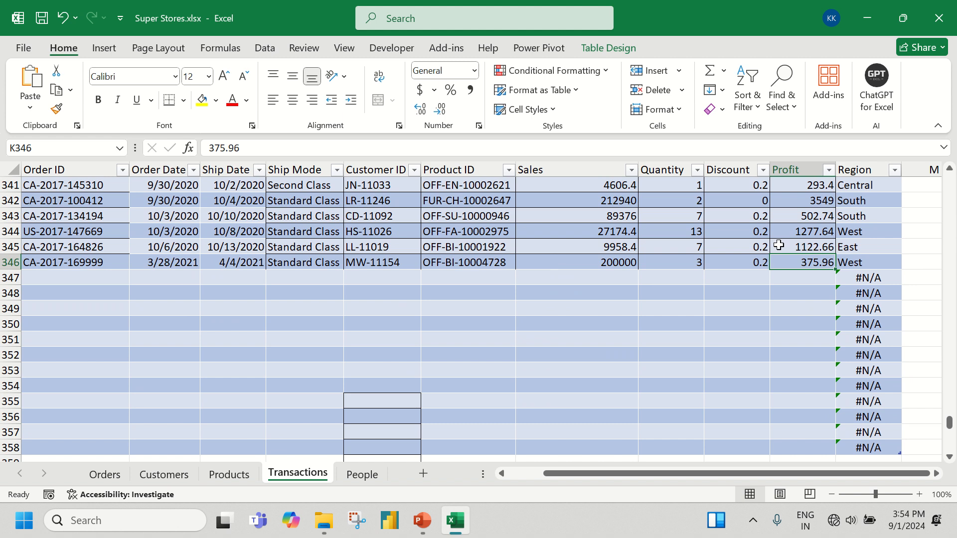
{"action": "scroll", "coordinate": [798, 246], "scroll_direction": "up", "scroll_amount": 6}
{"action": "scroll", "coordinate": [731, 291], "scroll_direction": "down", "scroll_amount": 8}
{"action": "scroll", "coordinate": [728, 297], "scroll_direction": "down", "scroll_amount": 1}
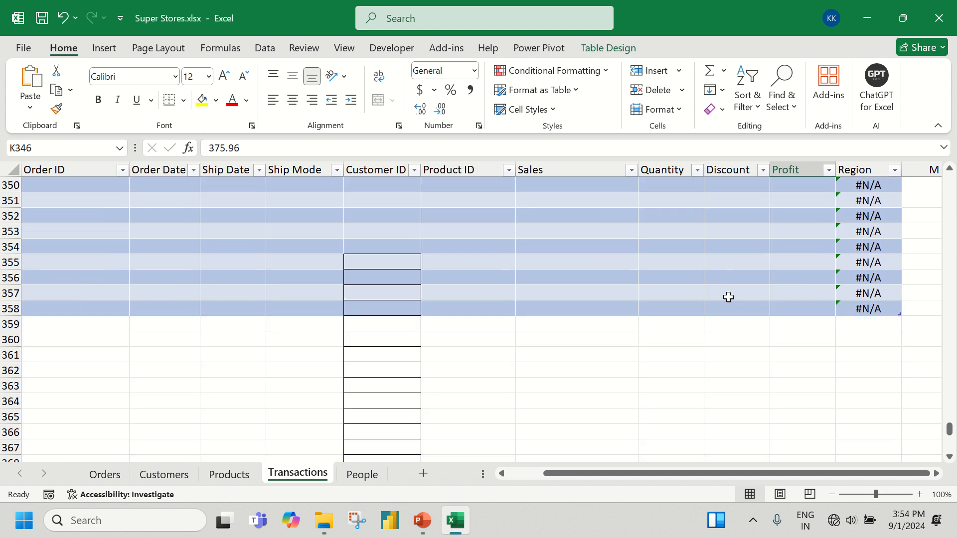
{"action": "scroll", "coordinate": [122, 258], "scroll_direction": "up", "scroll_amount": 2}
{"action": "left_click_drag", "start_coordinate": [682, 477], "coordinate": [645, 477]}
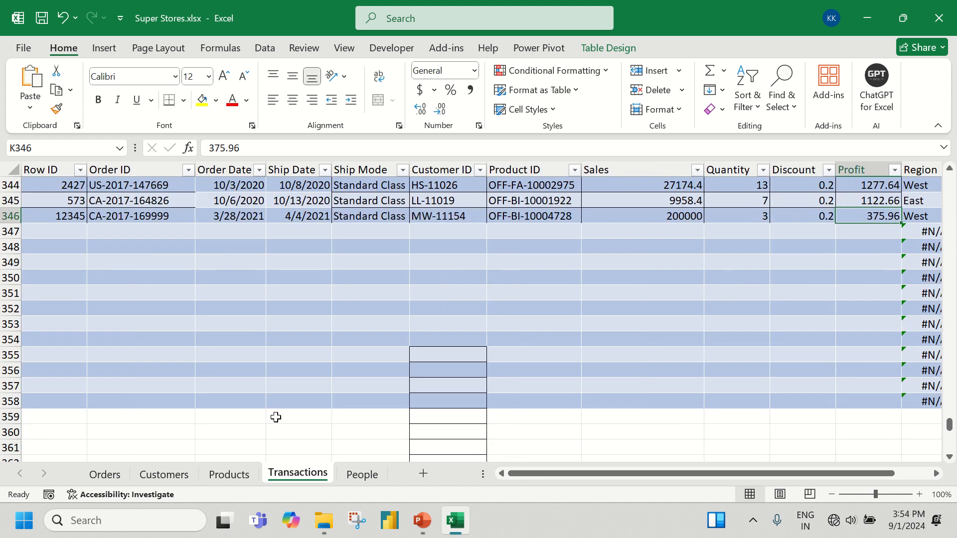
{"action": "scroll", "coordinate": [245, 389], "scroll_direction": "up", "scroll_amount": 4}
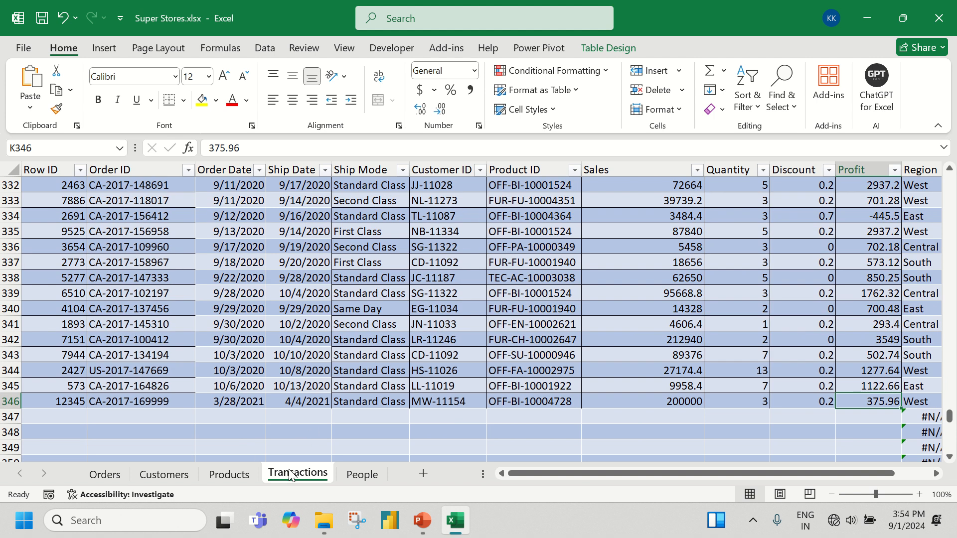
{"action": "scroll", "coordinate": [290, 475], "scroll_direction": "down", "scroll_amount": 4}
{"action": "scroll", "coordinate": [290, 474], "scroll_direction": "down", "scroll_amount": 1}
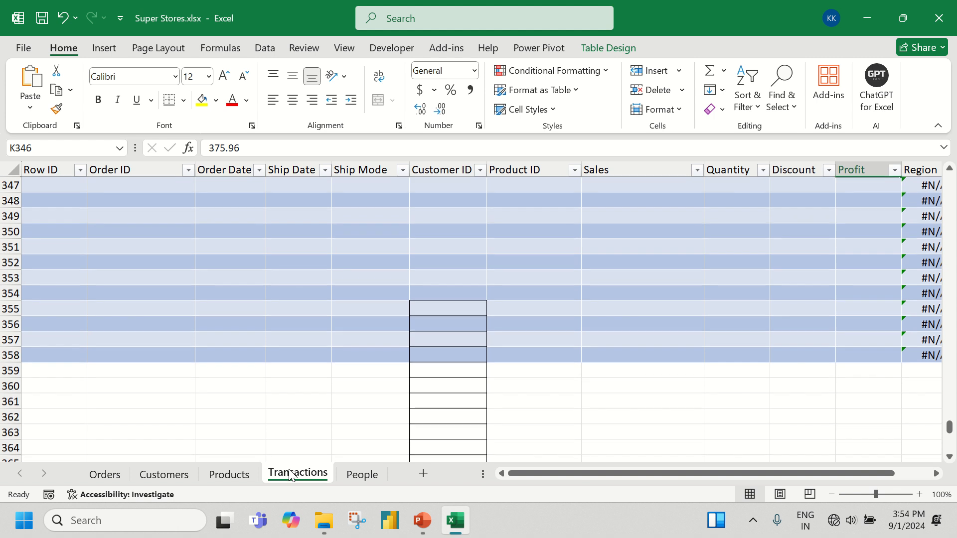
{"action": "scroll", "coordinate": [5, 269], "scroll_direction": "up", "scroll_amount": 2}
Delete the empty table rows 347 to 358 below the last order on the Transactions sheet
{"action": "left_click", "coordinate": [7, 263]}
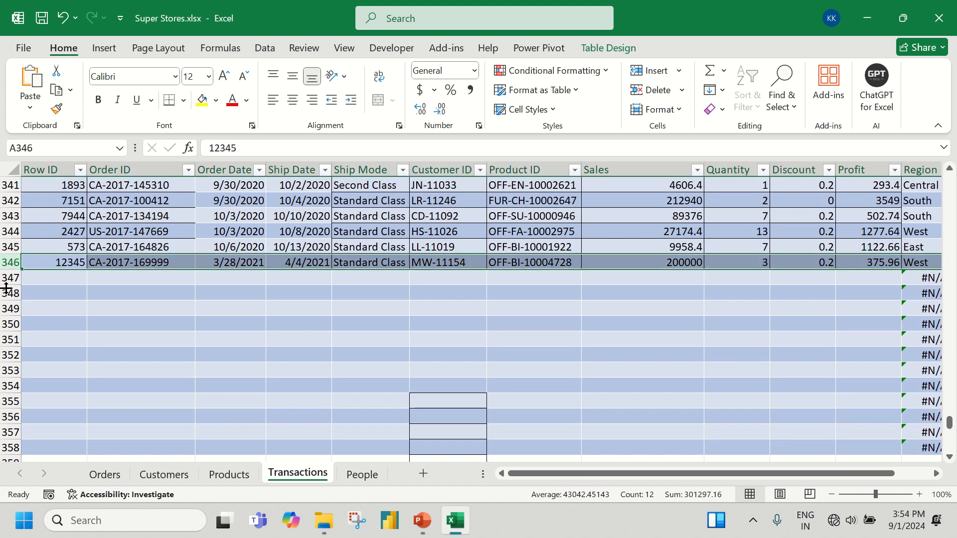
{"action": "scroll", "coordinate": [2, 279], "scroll_direction": "down", "scroll_amount": 3}
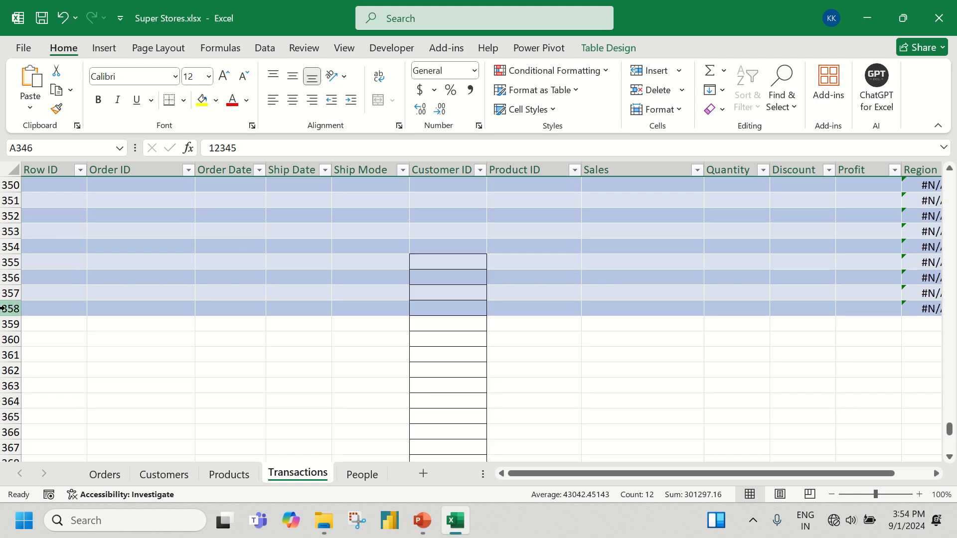
{"action": "scroll", "coordinate": [8, 269], "scroll_direction": "up", "scroll_amount": 3}
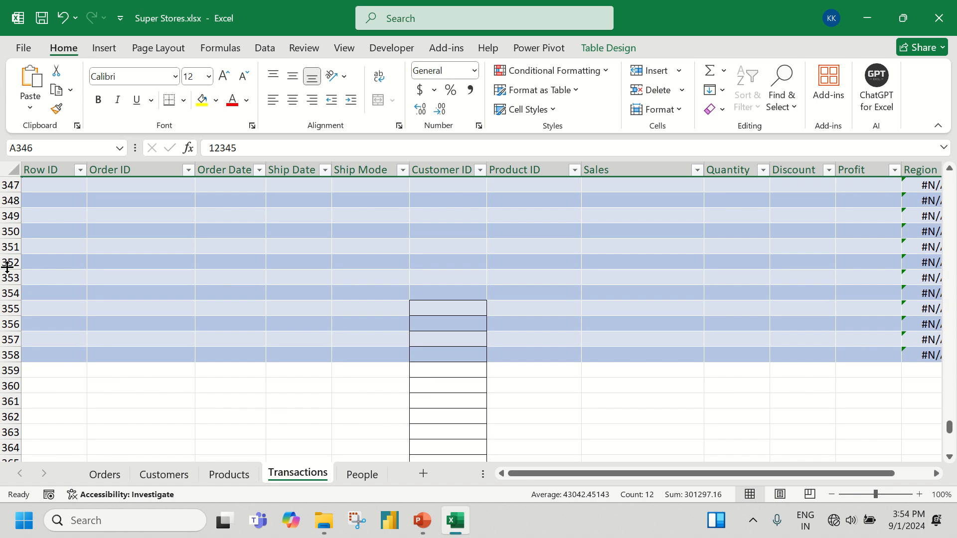
{"action": "left_click_drag", "start_coordinate": [8, 276], "coordinate": [3, 431]}
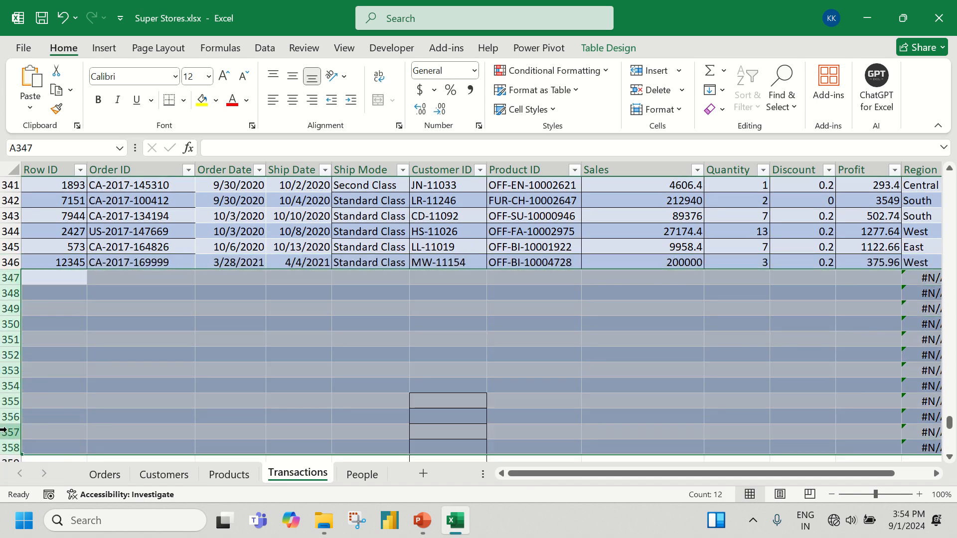
{"action": "scroll", "coordinate": [46, 357], "scroll_direction": "down", "scroll_amount": 2}
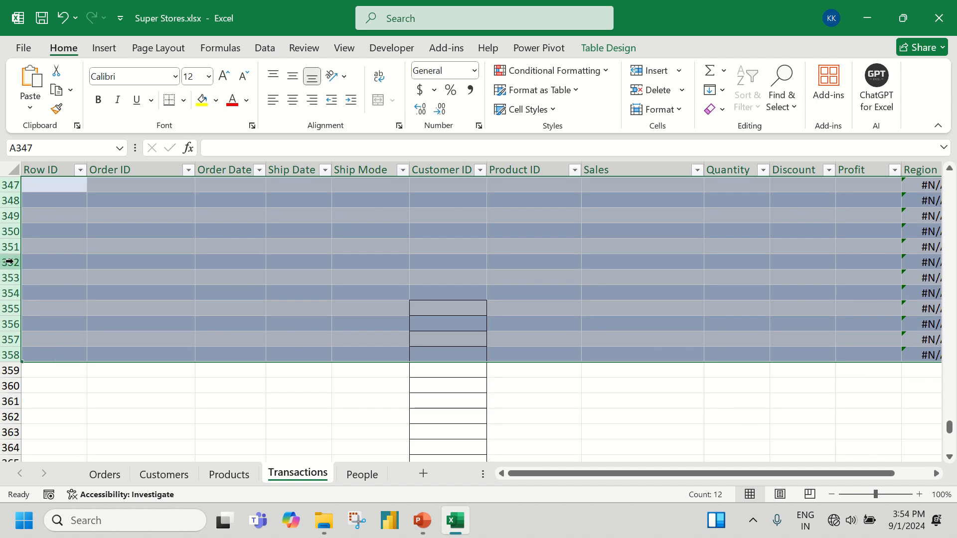
{"action": "right_click", "coordinate": [13, 245]}
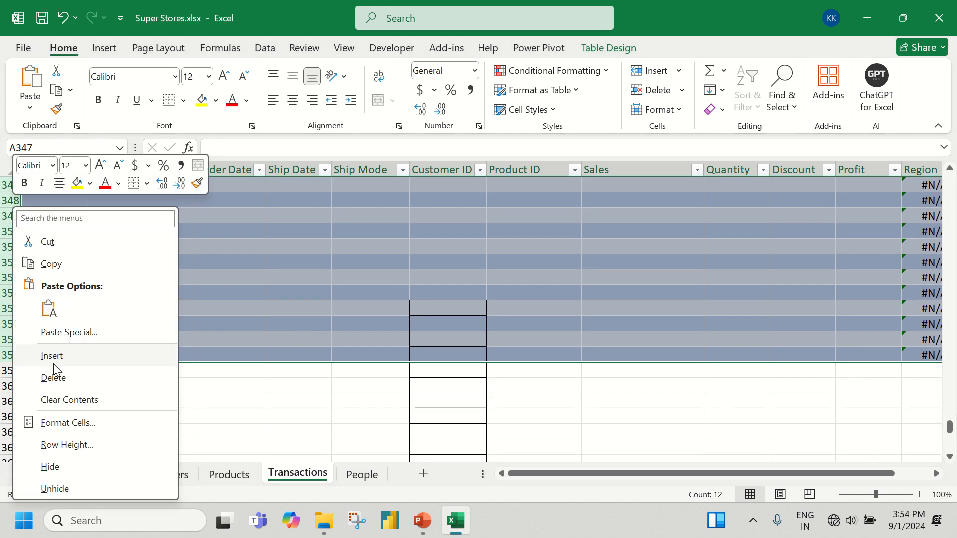
{"action": "left_click", "coordinate": [64, 378]}
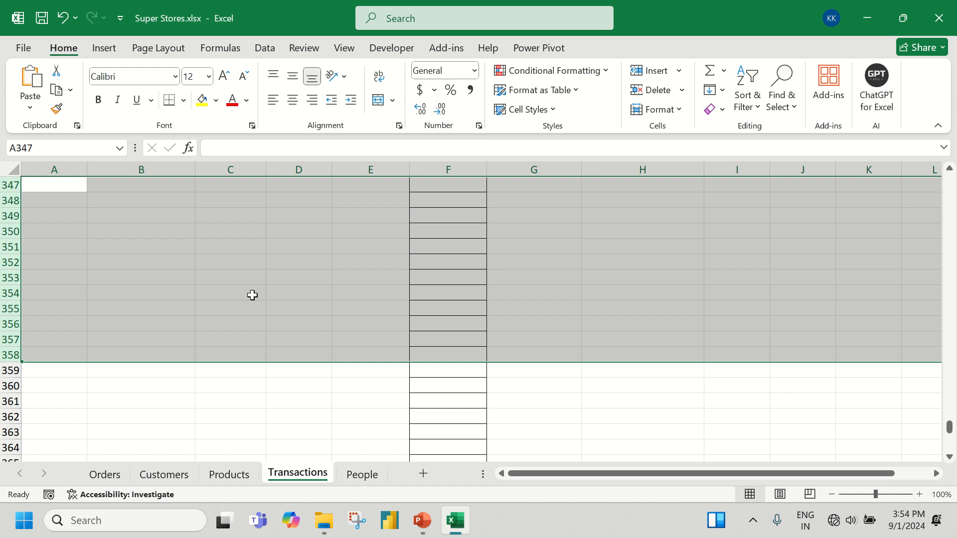
Delete the remaining blank rows with bordered cells, from row 347 to 376, below the Transactions table
{"action": "scroll", "coordinate": [247, 299], "scroll_direction": "up", "scroll_amount": 3}
{"action": "mouse_move", "coordinate": [5, 328]}
{"action": "left_mouse_down"}
{"action": "mouse_move", "coordinate": [6, 466]}
{"action": "mouse_move", "coordinate": [66, 307]}
{"action": "mouse_move", "coordinate": [10, 311]}
{"action": "left_mouse_up"}
{"action": "right_click", "coordinate": [9, 244]}
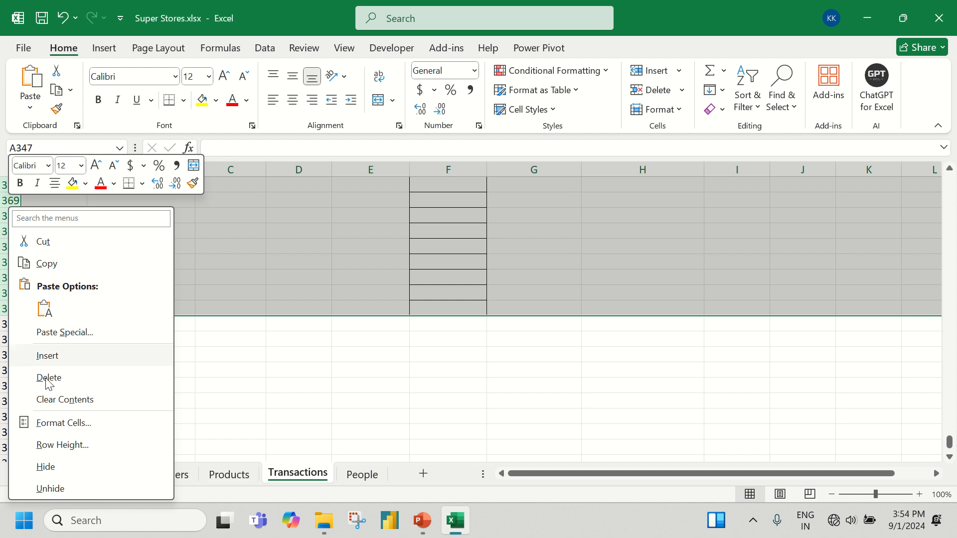
{"action": "left_click", "coordinate": [64, 379]}
{"action": "scroll", "coordinate": [234, 390], "scroll_direction": "up", "scroll_amount": 1}
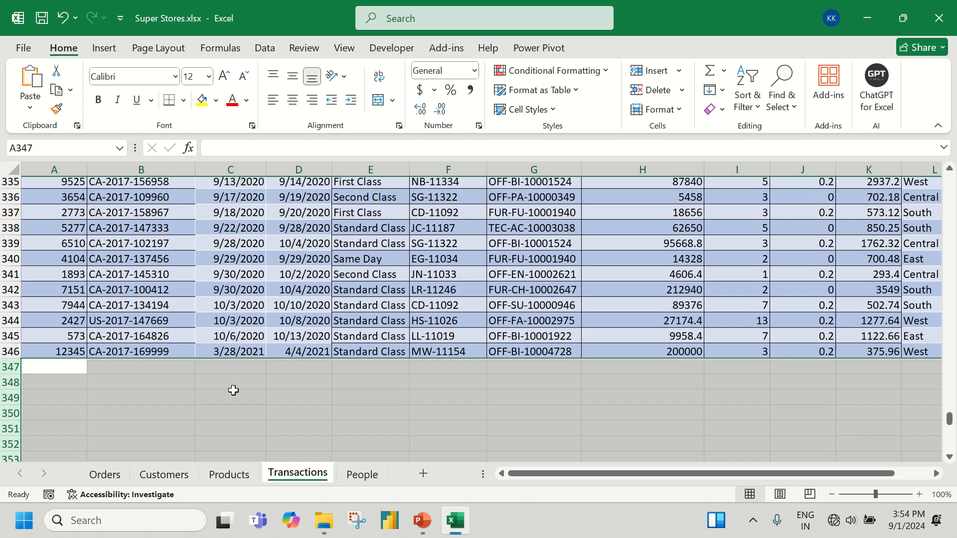
{"action": "left_click", "coordinate": [7, 355]}
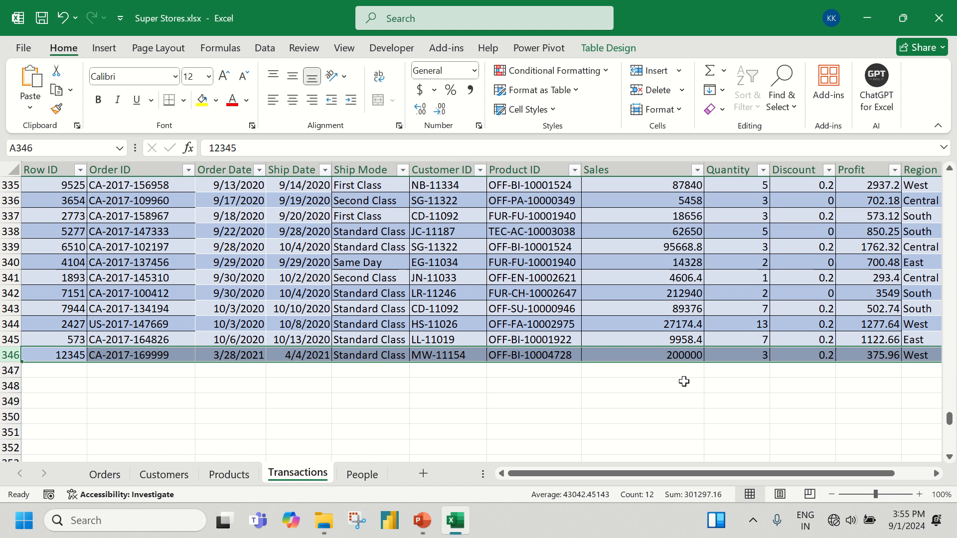
Delete the filled Region column L and enter the header Region in L1 again to create an empty table column
{"action": "scroll", "coordinate": [683, 380], "scroll_direction": "up", "scroll_amount": 5}
{"action": "left_click_drag", "start_coordinate": [950, 408], "coordinate": [949, 172]}
{"action": "left_click_drag", "start_coordinate": [806, 473], "coordinate": [885, 470]}
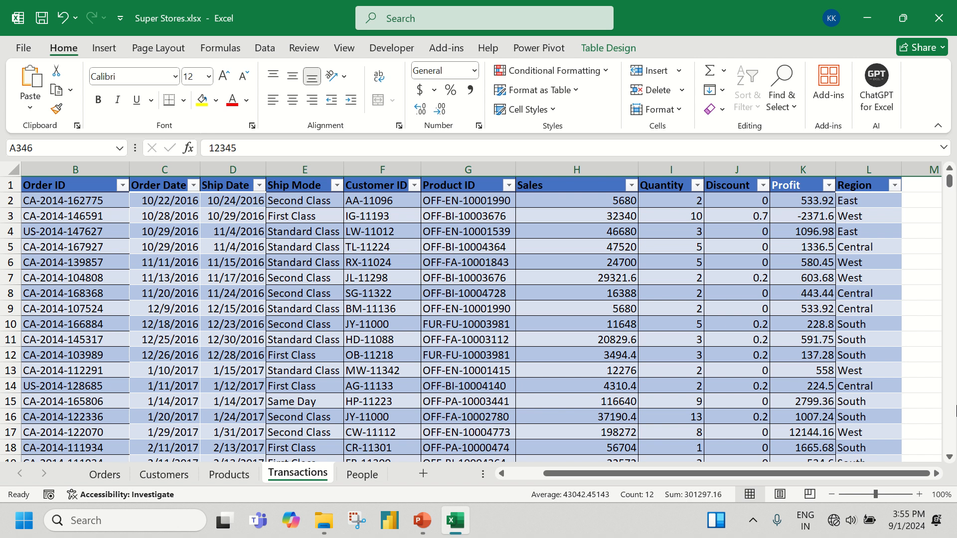
{"action": "left_click", "coordinate": [862, 164]}
{"action": "key", "text": "ctrl+minus"}
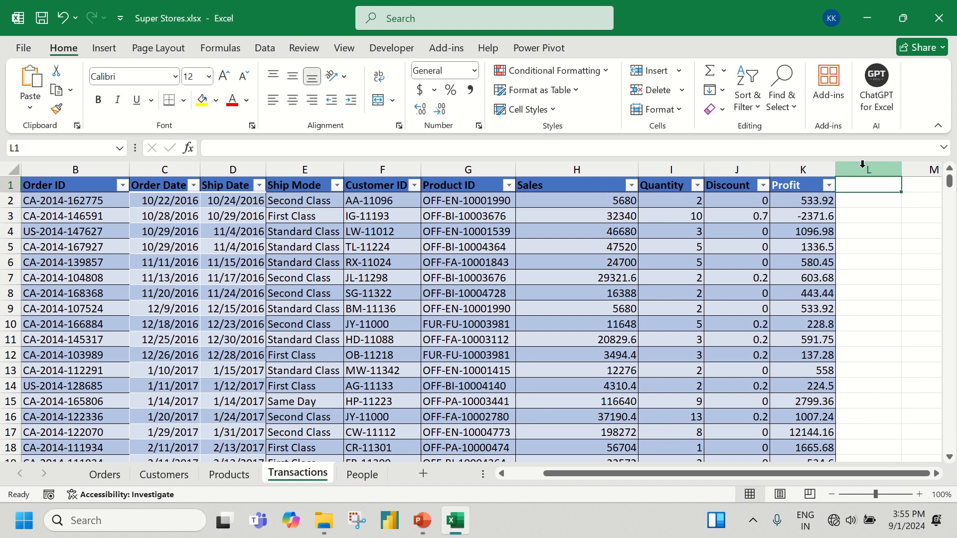
{"action": "type", "text": "Region"}
{"action": "key", "text": "Return"}
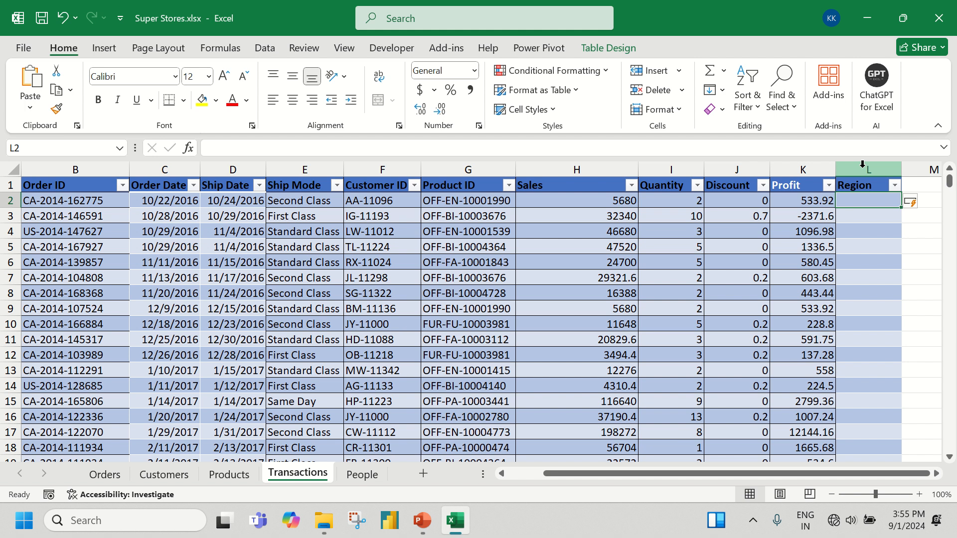
{"action": "type", "text": "="}
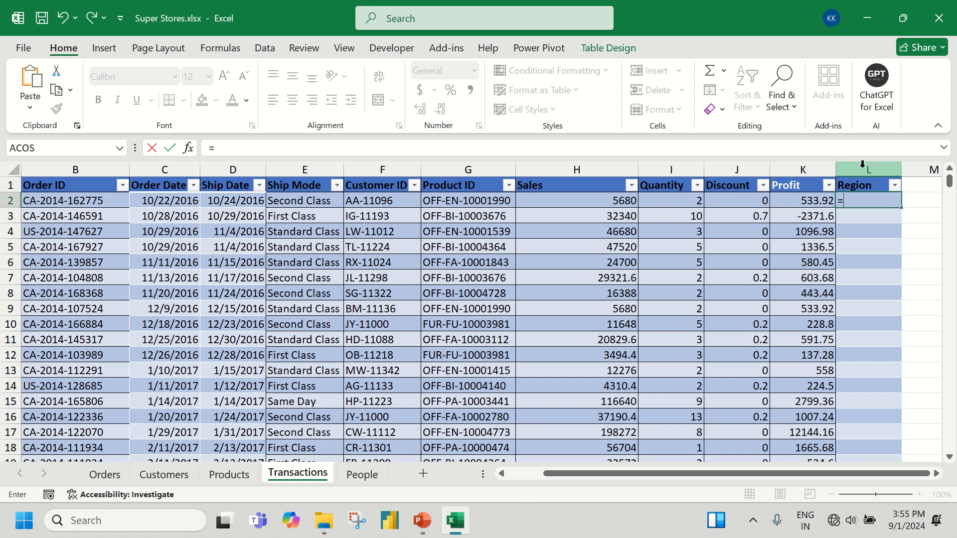
{"action": "type", "text": "VLOOKUP("}
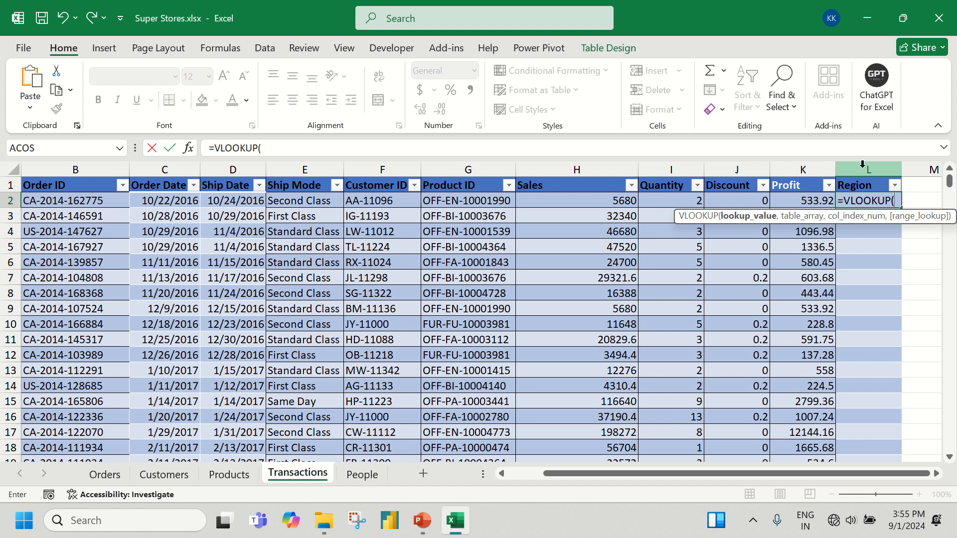
{"action": "key", "text": "Escape"}
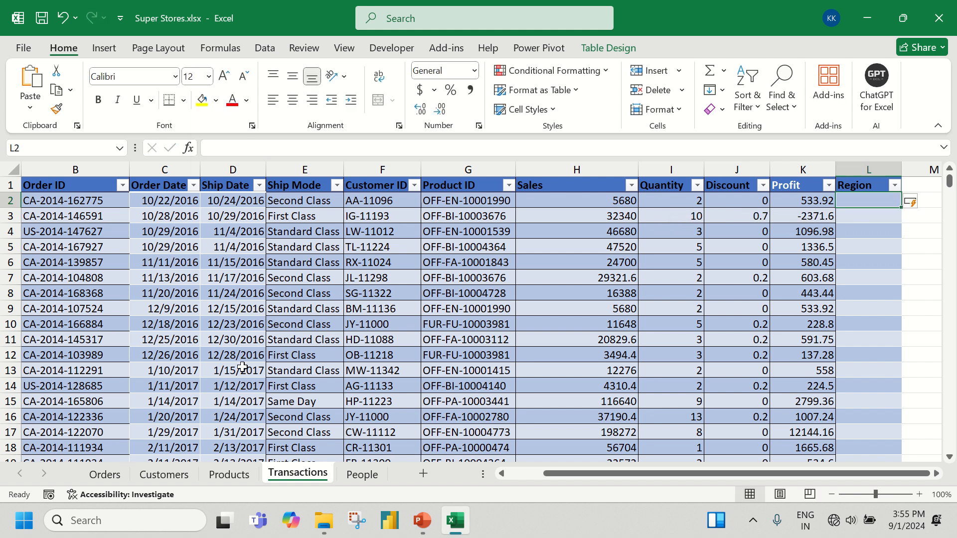
Review the Customer ID and Region columns on the Customers sheet and return to the first Region cell on Transactions
{"action": "left_click", "coordinate": [164, 474]}
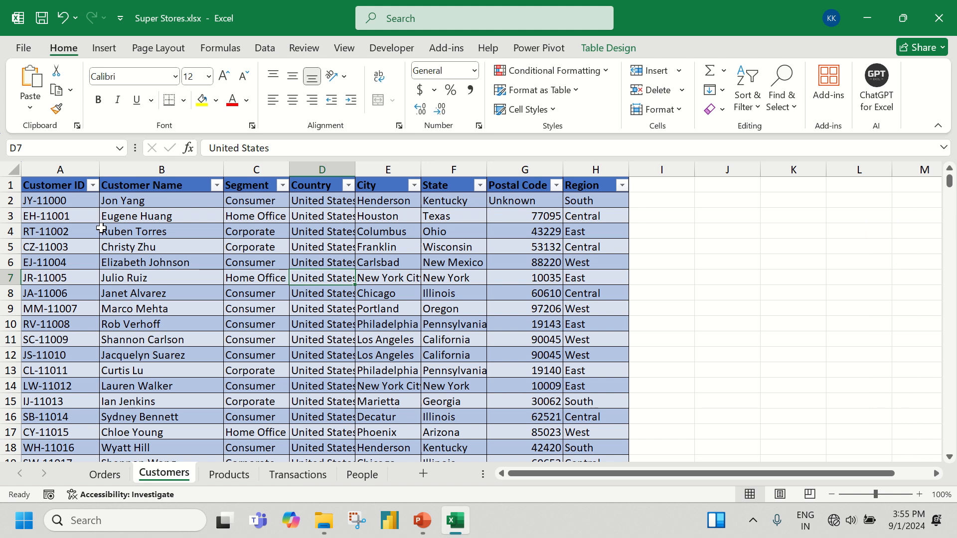
{"action": "left_click", "coordinate": [80, 172]}
{"action": "left_click_drag", "start_coordinate": [81, 172], "coordinate": [604, 170]}
{"action": "left_click", "coordinate": [597, 185]}
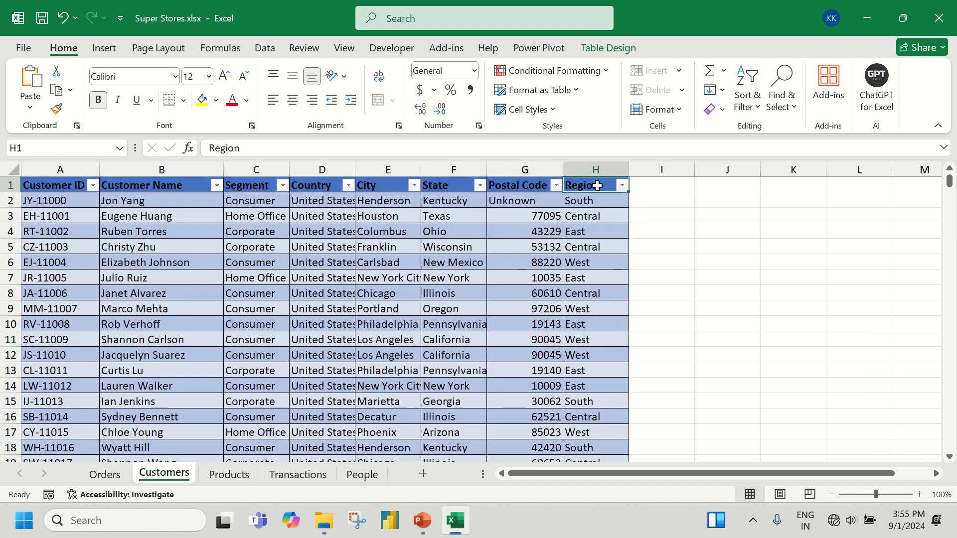
{"action": "left_click", "coordinate": [64, 198]}
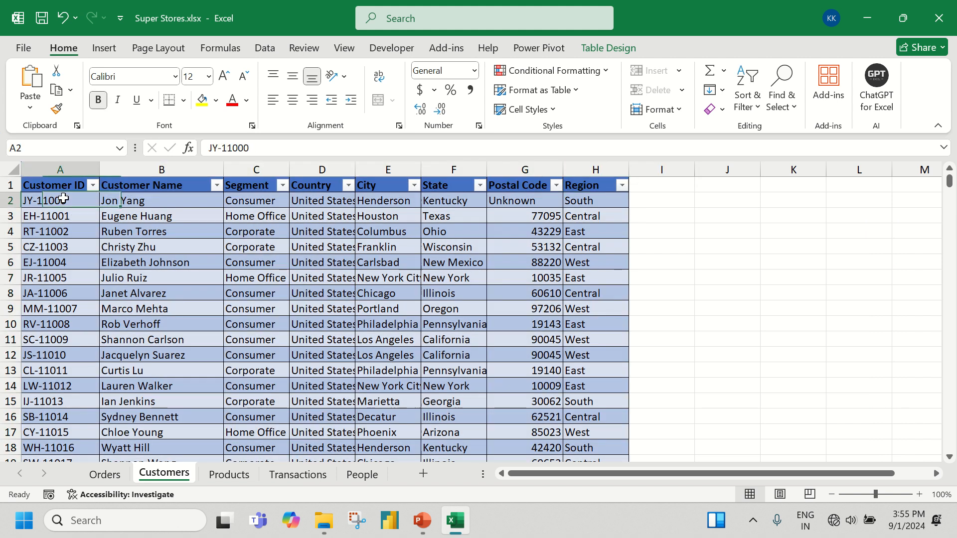
{"action": "left_click", "coordinate": [616, 206]}
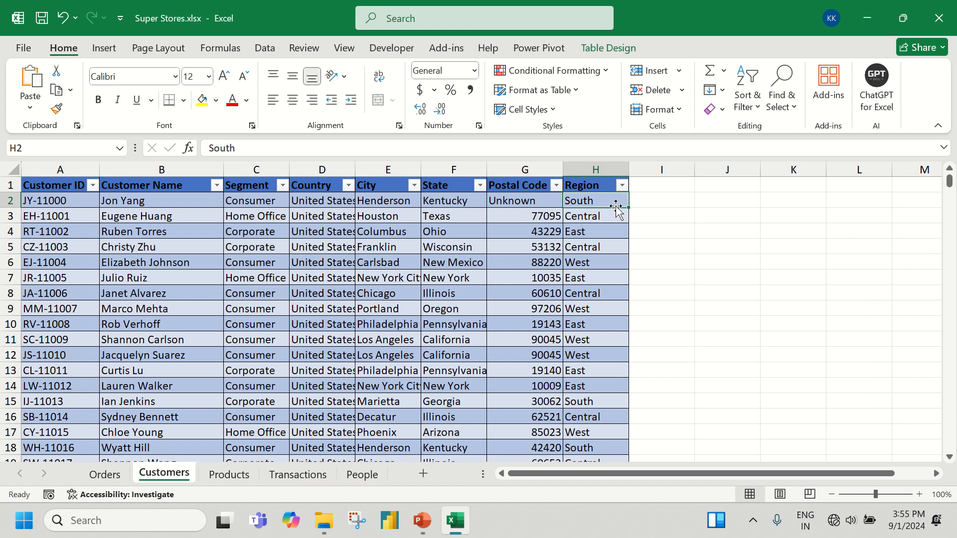
{"action": "left_click", "coordinate": [297, 476]}
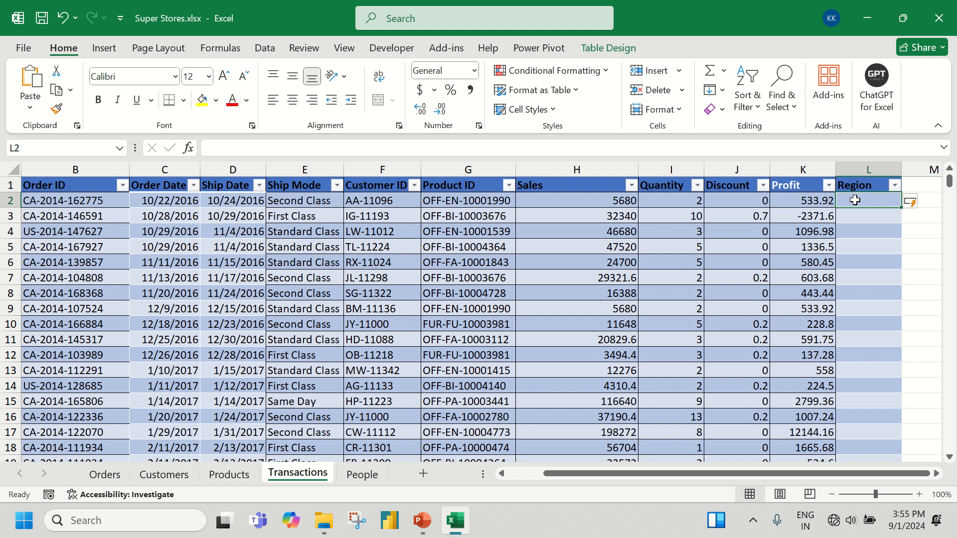
Start a VLOOKUP in the first Region cell of Transactions, using the row's Customer ID as lookup value and the whole Customers table as the array
{"action": "type", "text": "=VLOOKUP("}
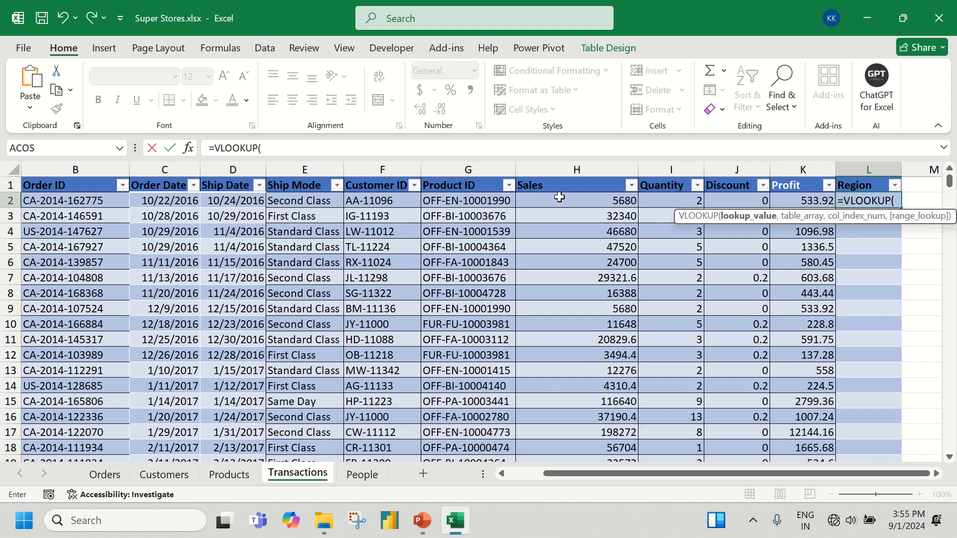
{"action": "left_click", "coordinate": [382, 201]}
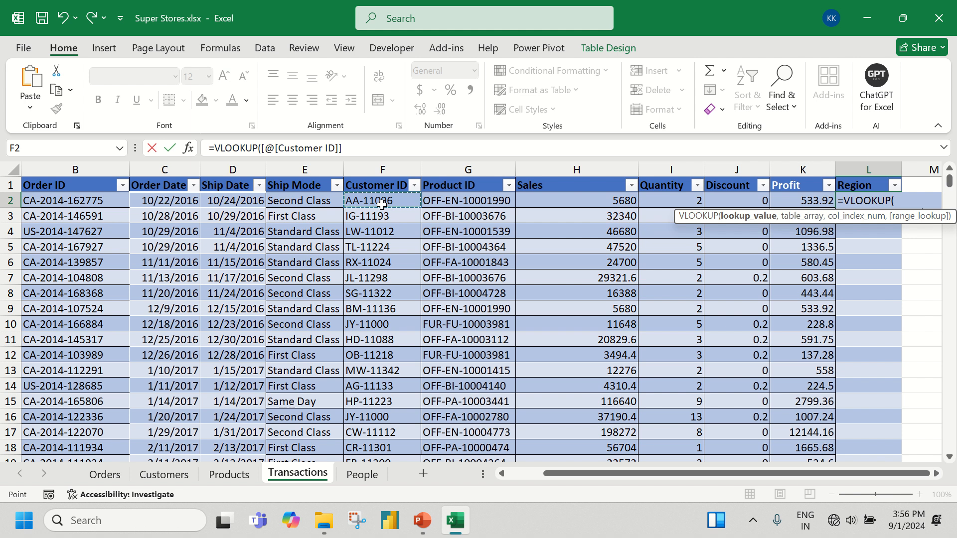
{"action": "type", "text": ","}
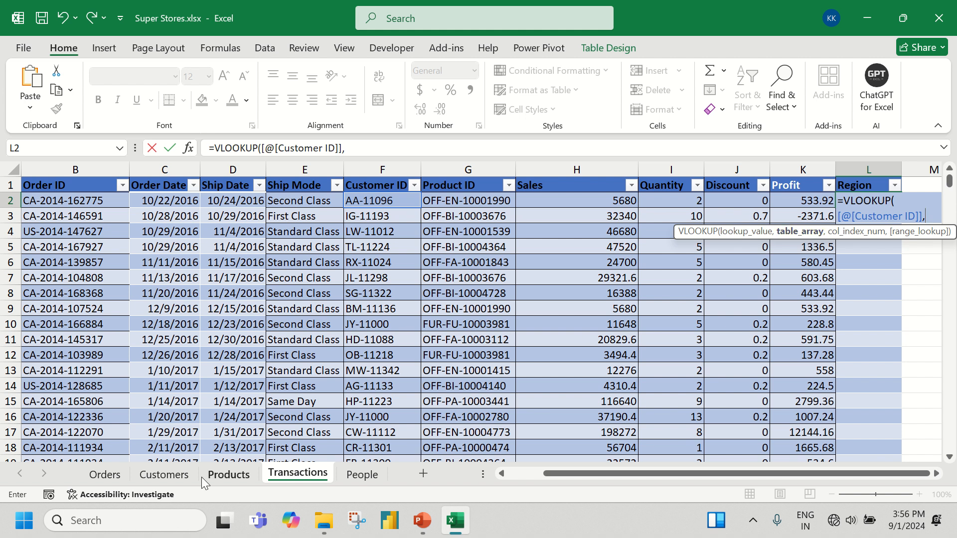
{"action": "left_click", "coordinate": [165, 475]}
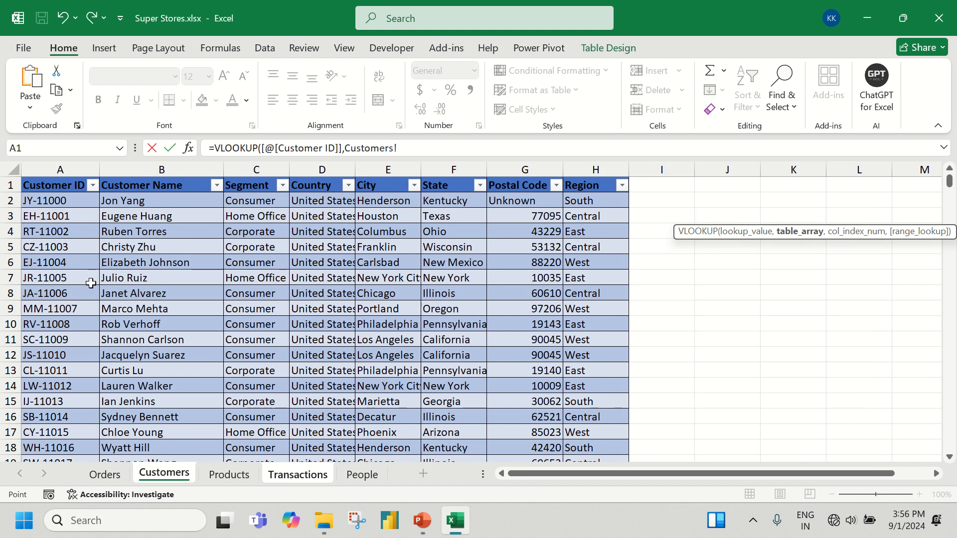
{"action": "left_click", "coordinate": [68, 183]}
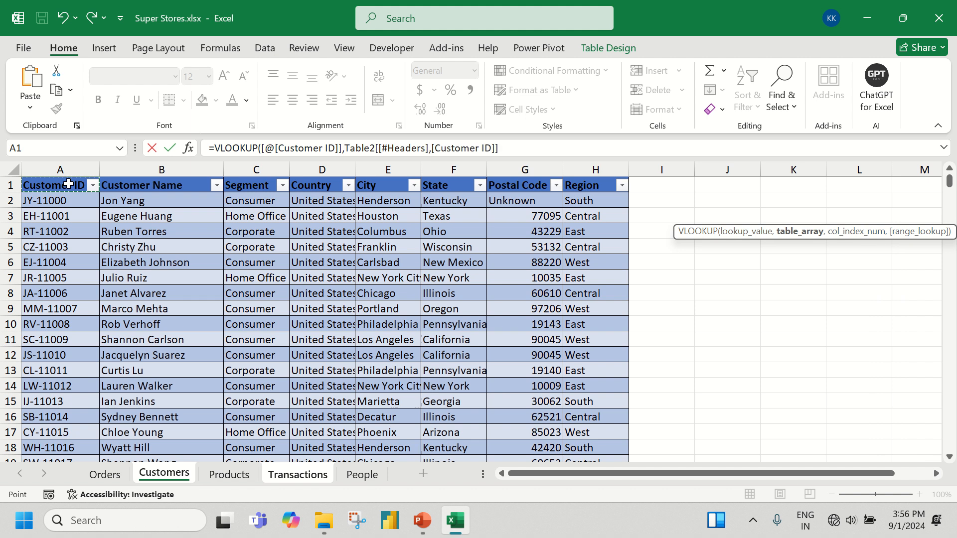
{"action": "key", "text": "ctrl+shift+Right"}
{"action": "key", "text": "ctrl+shift+Down"}
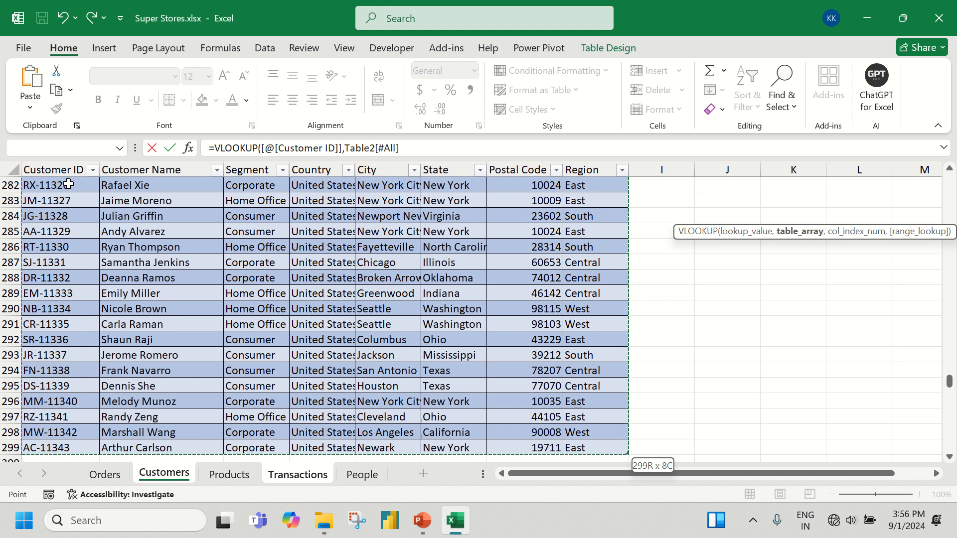
Complete the lookup with column index 8 and exact match 0, and check the Region column down to its last row
{"action": "type", "text": ","}
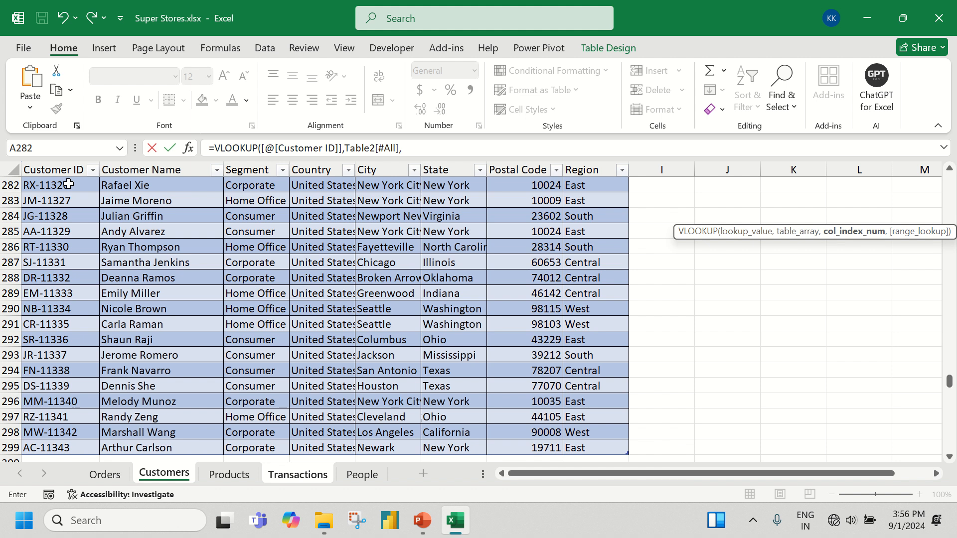
{"action": "type", "text": "8,"}
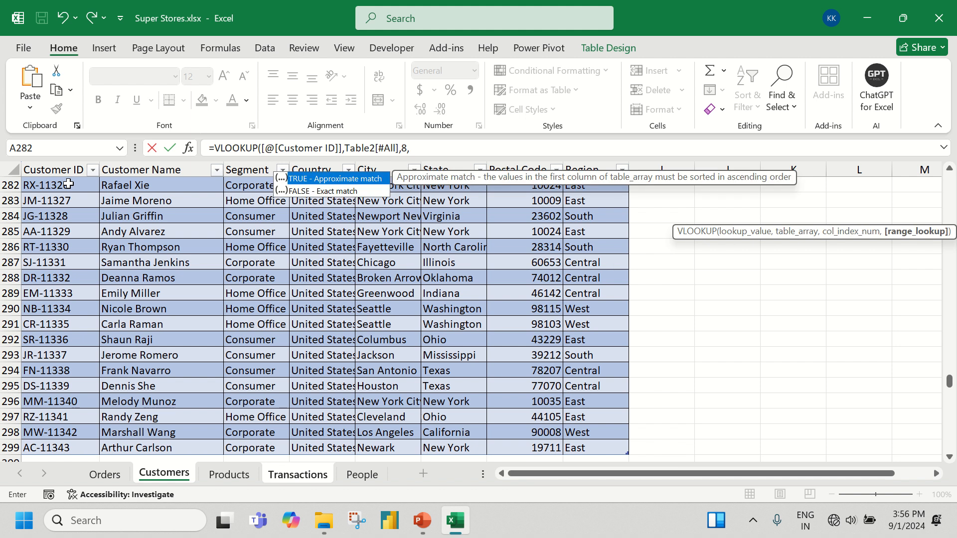
{"action": "type", "text": "0)"}
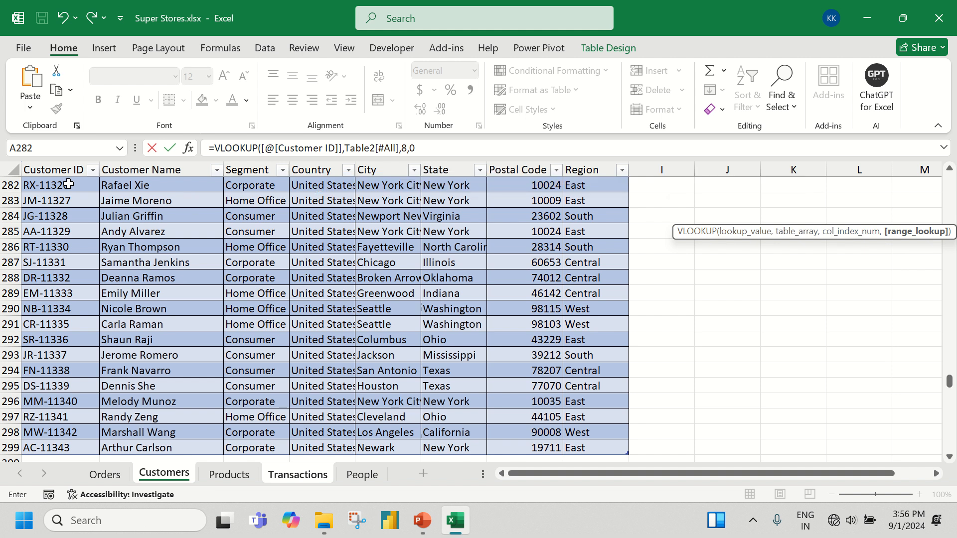
{"action": "key", "text": "Return"}
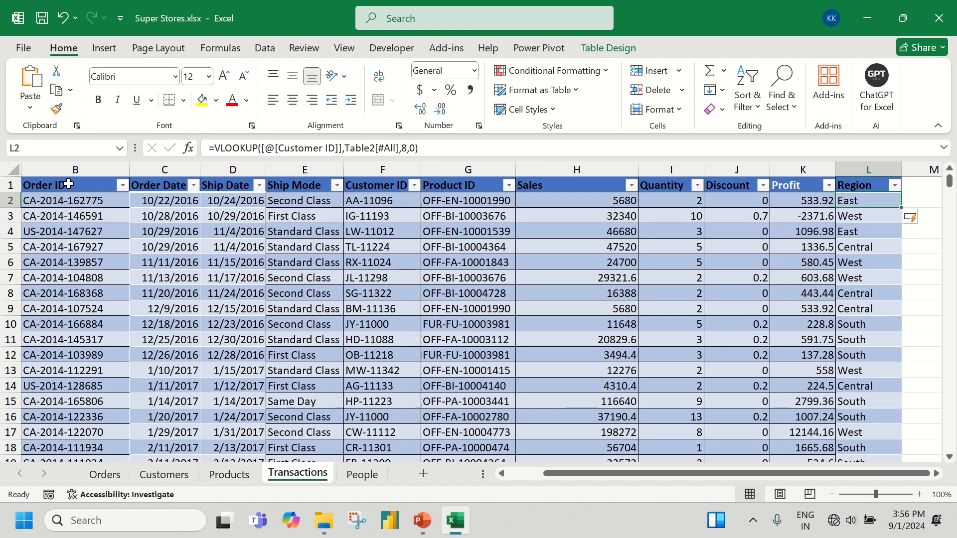
{"action": "key", "text": "ctrl+Down"}
{"action": "key", "text": "ctrl+Up"}
{"action": "key", "text": "Down"}
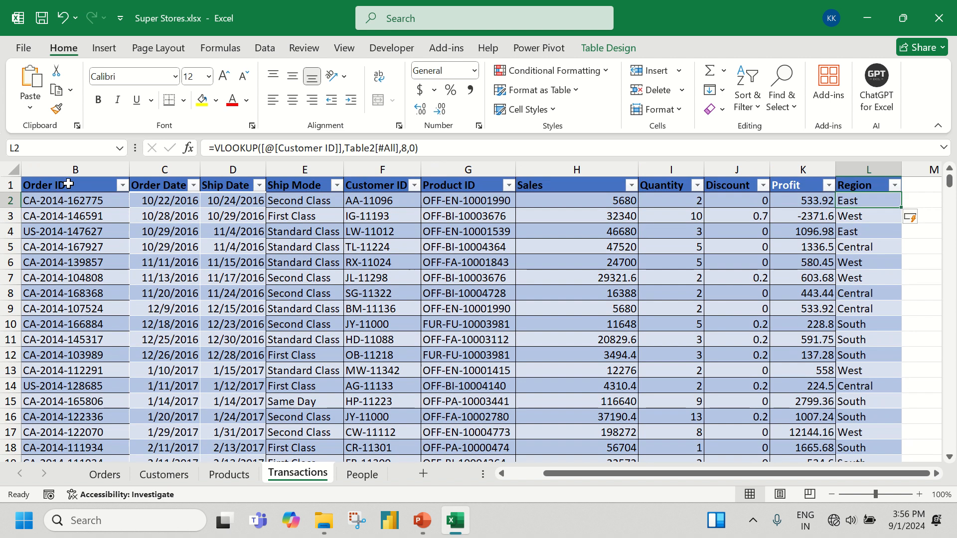
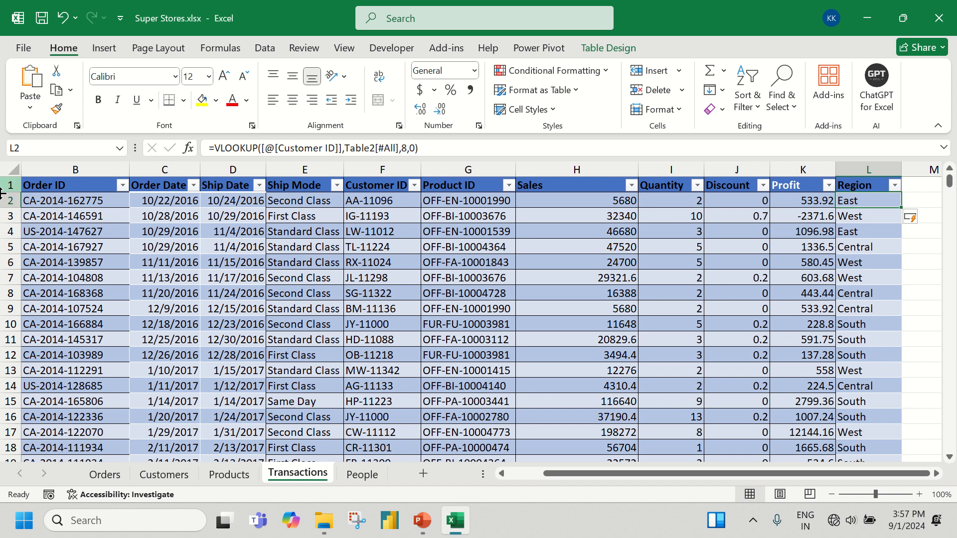
Review the Products sheet and the Product ID column on the Transactions sheet
{"action": "left_click", "coordinate": [217, 473]}
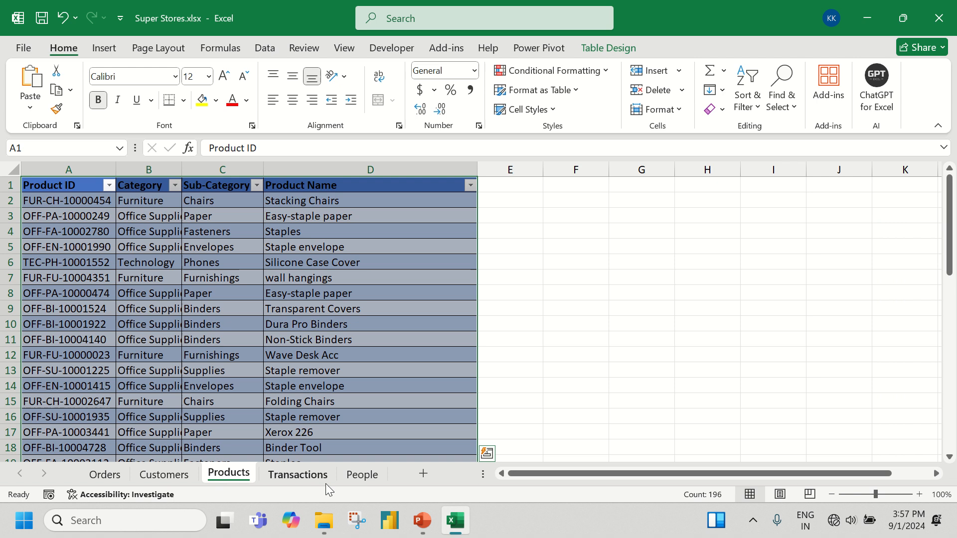
{"action": "left_click", "coordinate": [300, 479]}
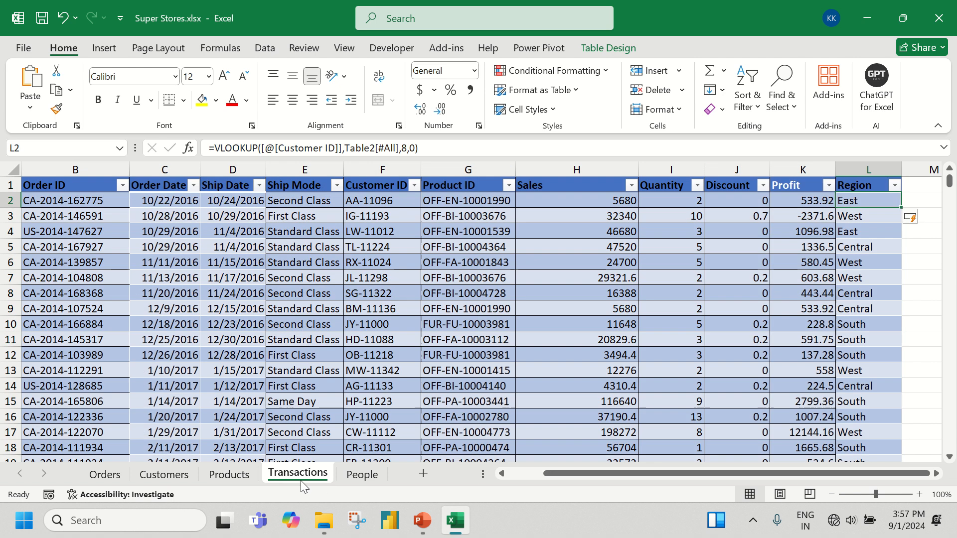
{"action": "left_click", "coordinate": [459, 170]}
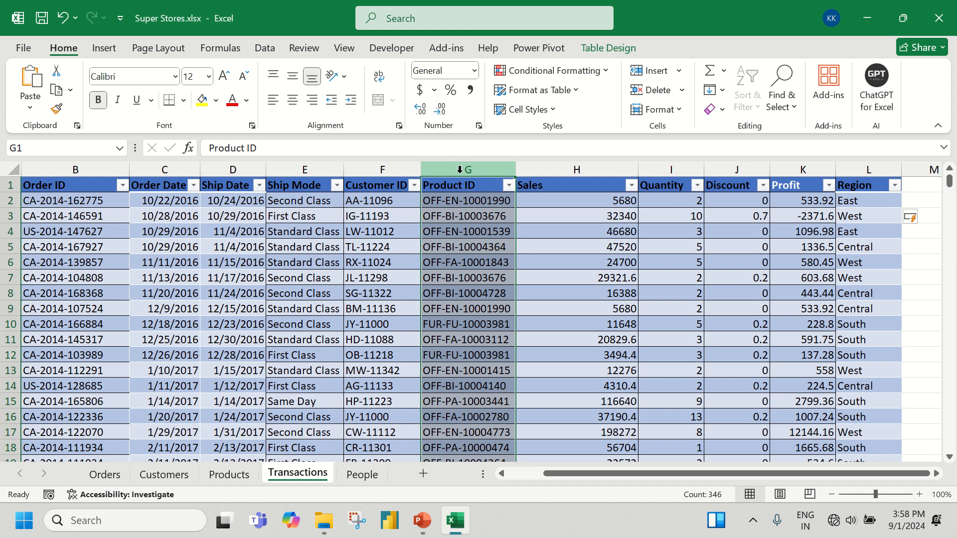
Delete the Region column L from the Transactions sheet
{"action": "left_click", "coordinate": [868, 168]}
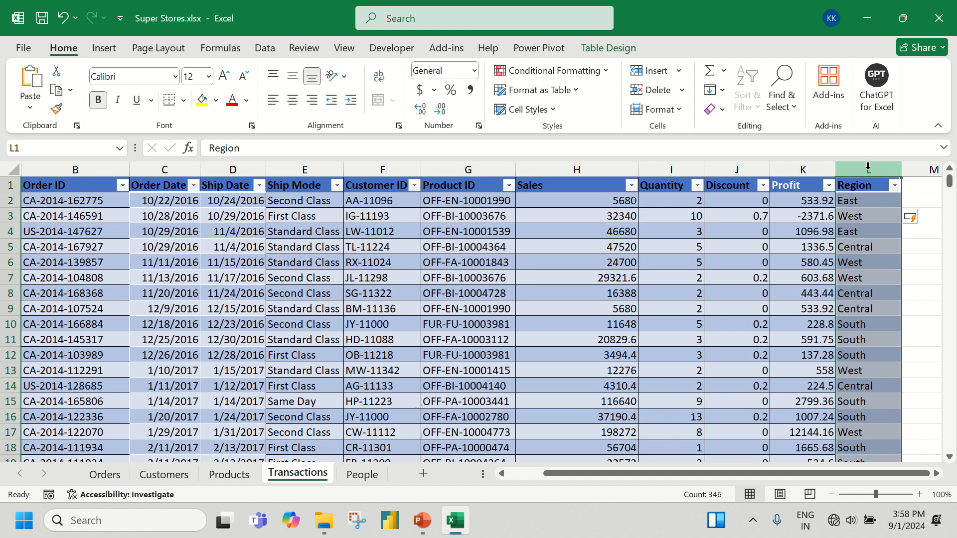
{"action": "right_click", "coordinate": [867, 168]}
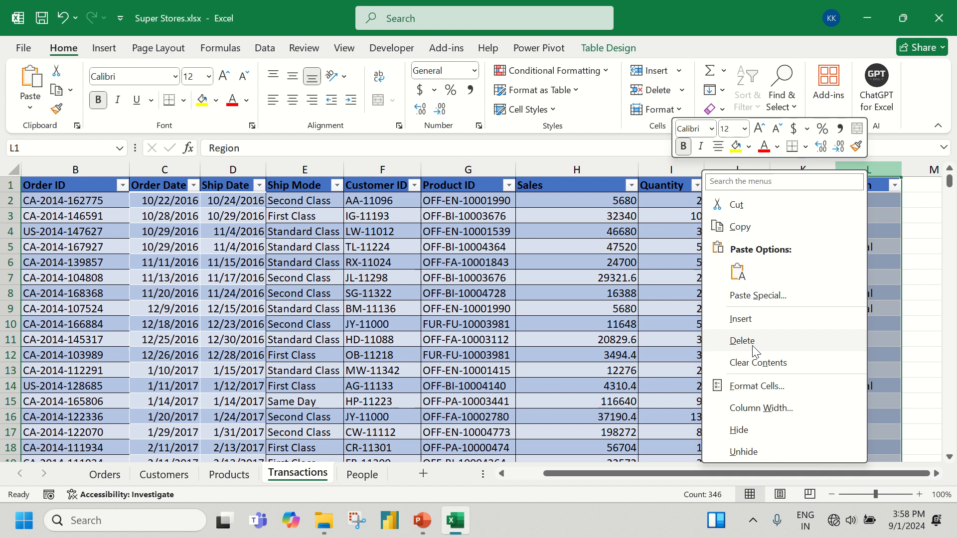
{"action": "left_click", "coordinate": [884, 278]}
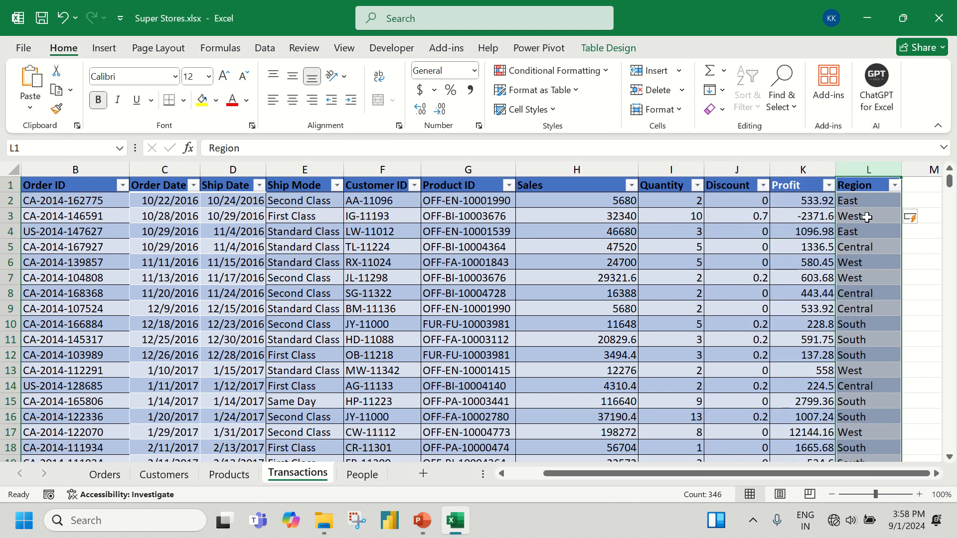
{"action": "right_click", "coordinate": [864, 168]}
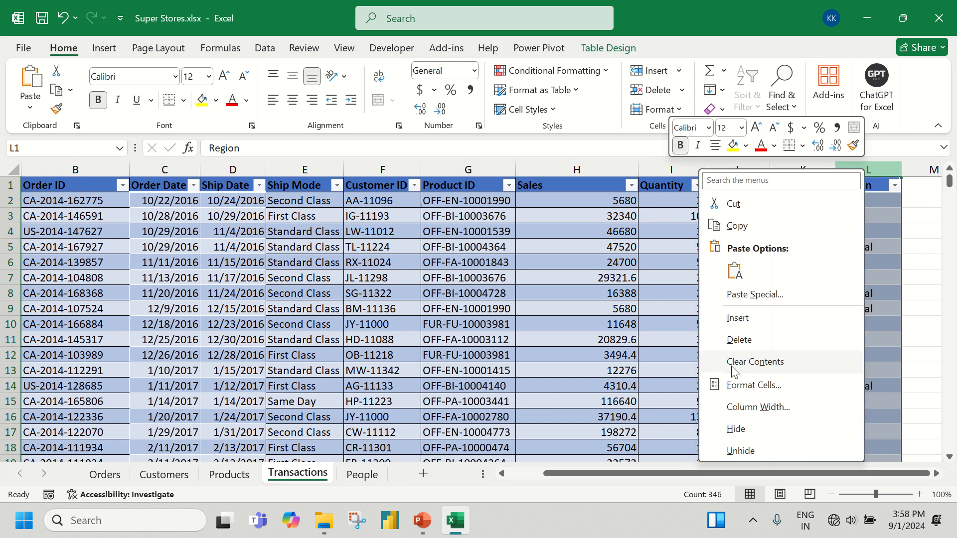
{"action": "left_click", "coordinate": [737, 340]}
{"action": "left_click", "coordinate": [692, 275]}
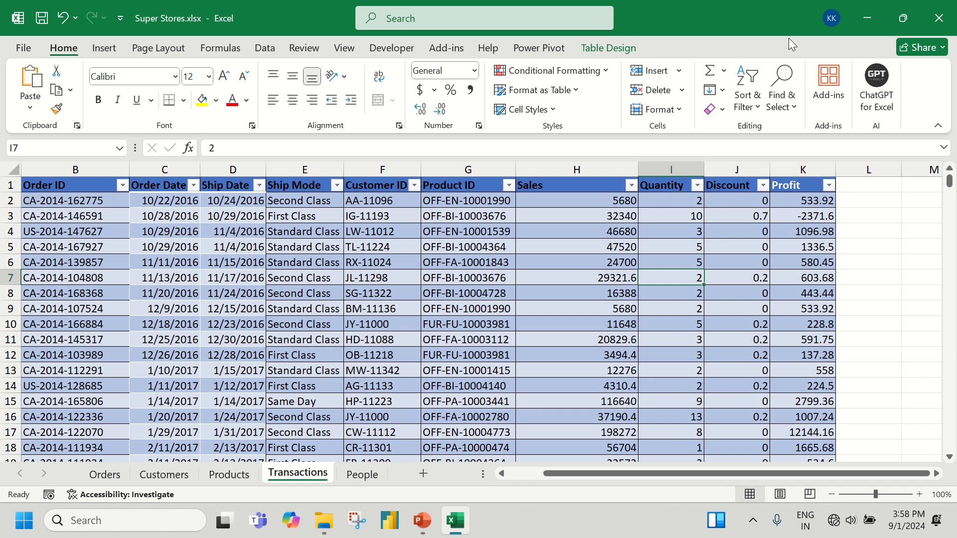
{"action": "left_click", "coordinate": [325, 341]}
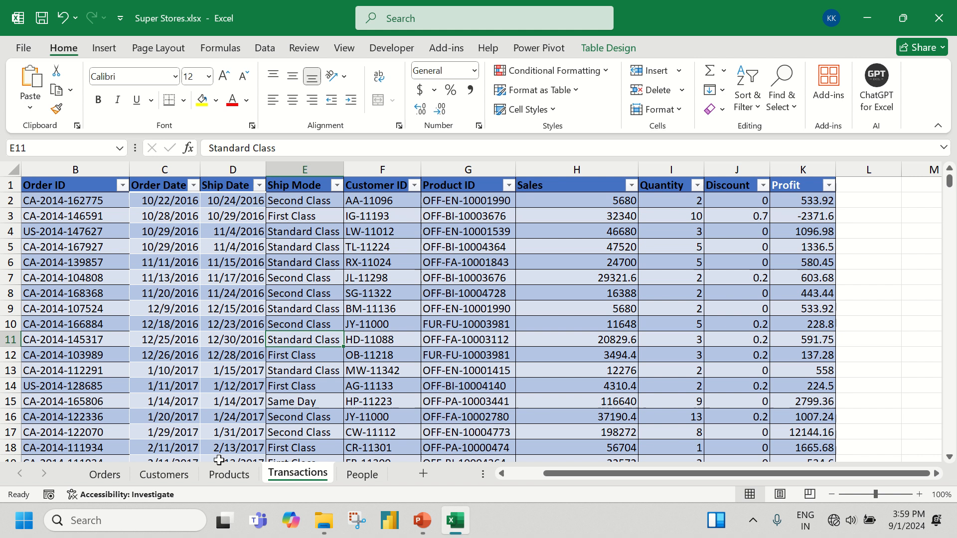
Go to the Customers sheet, show the Power Pivot commands and select a cell inside the customer table
{"action": "left_click", "coordinate": [178, 478]}
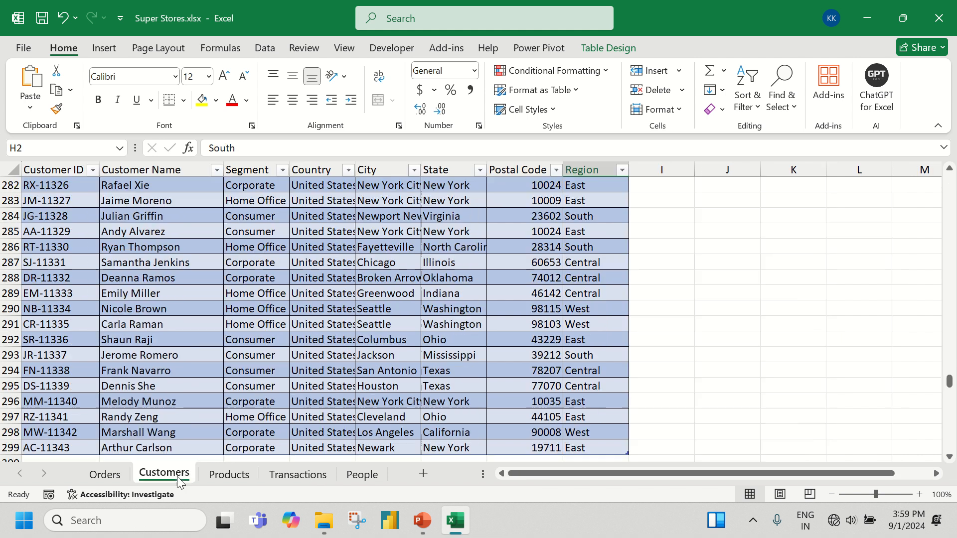
{"action": "left_click", "coordinate": [552, 52]}
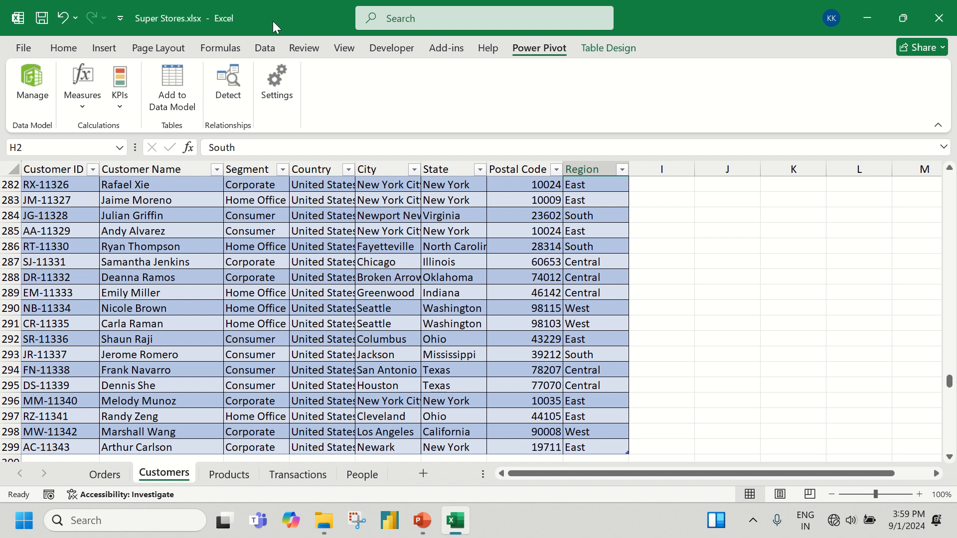
{"action": "left_click", "coordinate": [208, 278]}
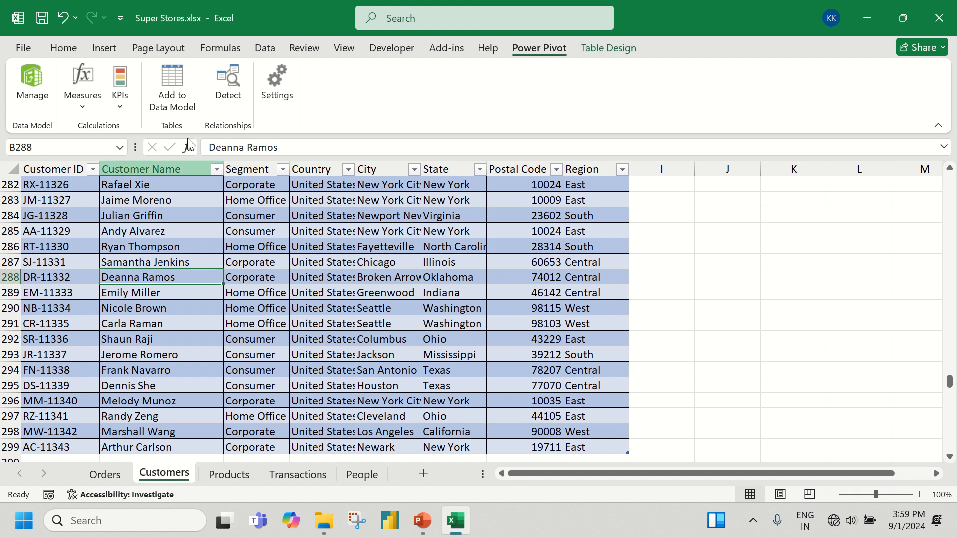
Check in the Excel options which COM Add-ins are enabled, including Microsoft Power Pivot for Excel, and leave without changes
{"action": "left_click", "coordinate": [31, 51]}
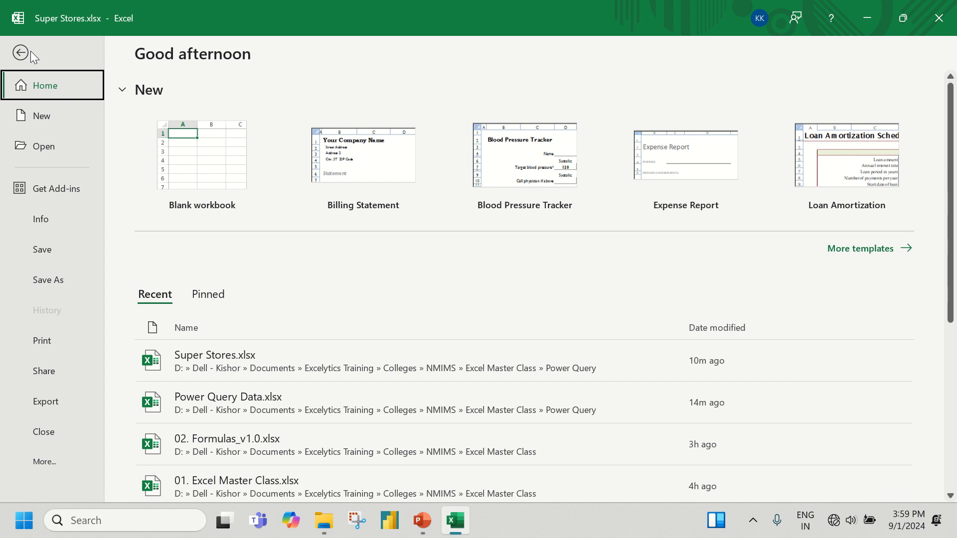
{"action": "left_click", "coordinate": [53, 468]}
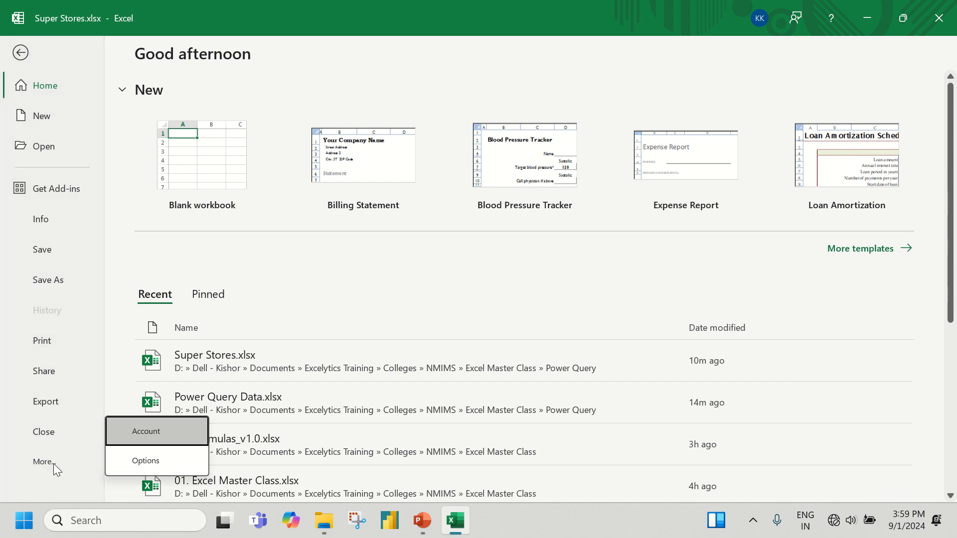
{"action": "left_click", "coordinate": [140, 464]}
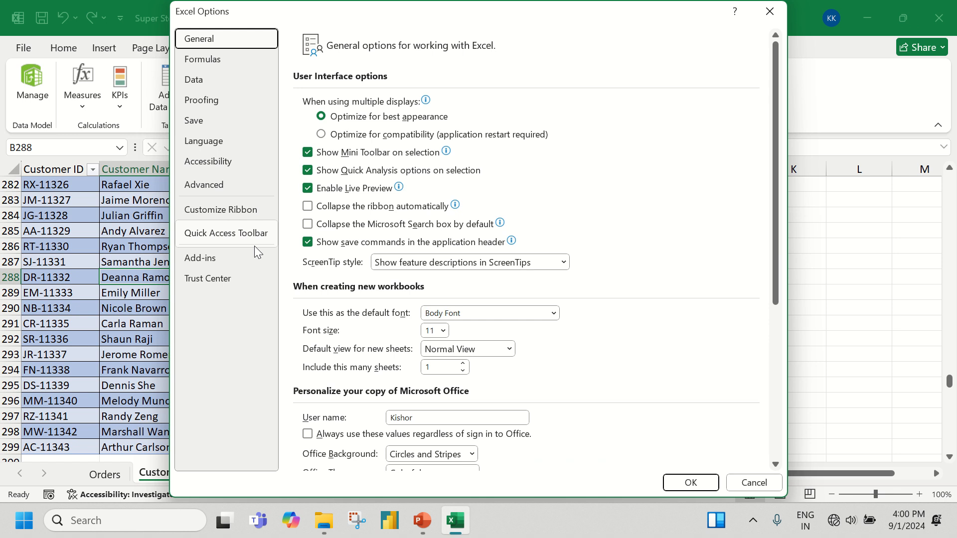
{"action": "left_click", "coordinate": [227, 258]}
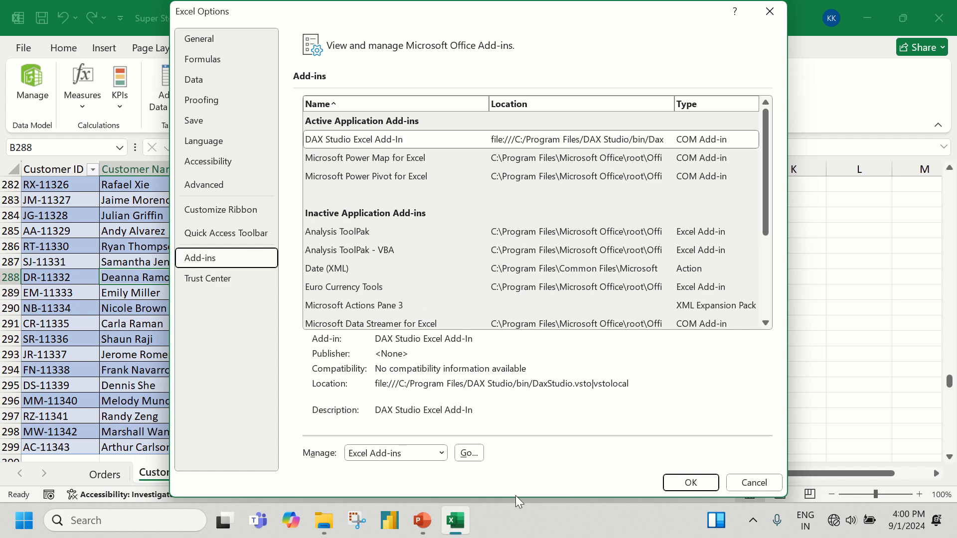
{"action": "left_click_drag", "start_coordinate": [515, 495], "coordinate": [514, 339]}
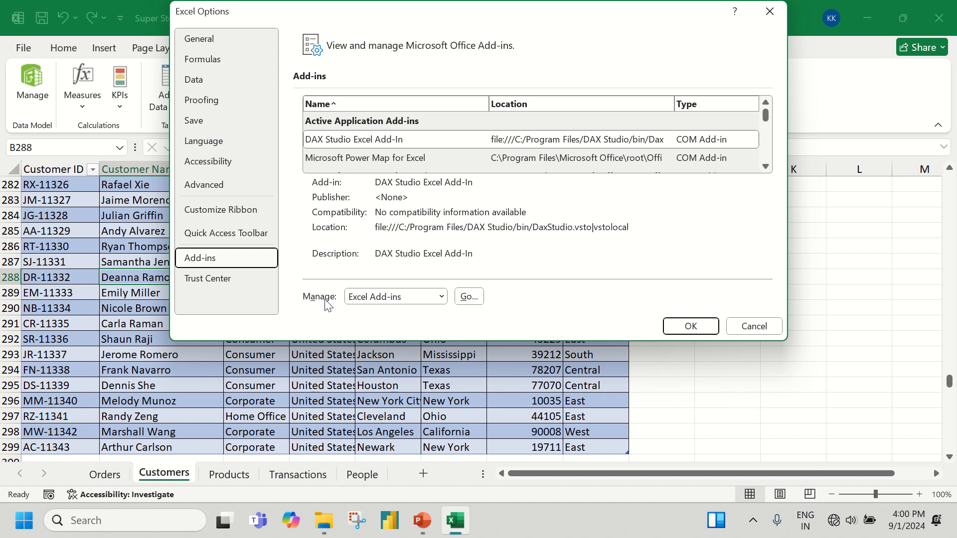
{"action": "left_click", "coordinate": [392, 298]}
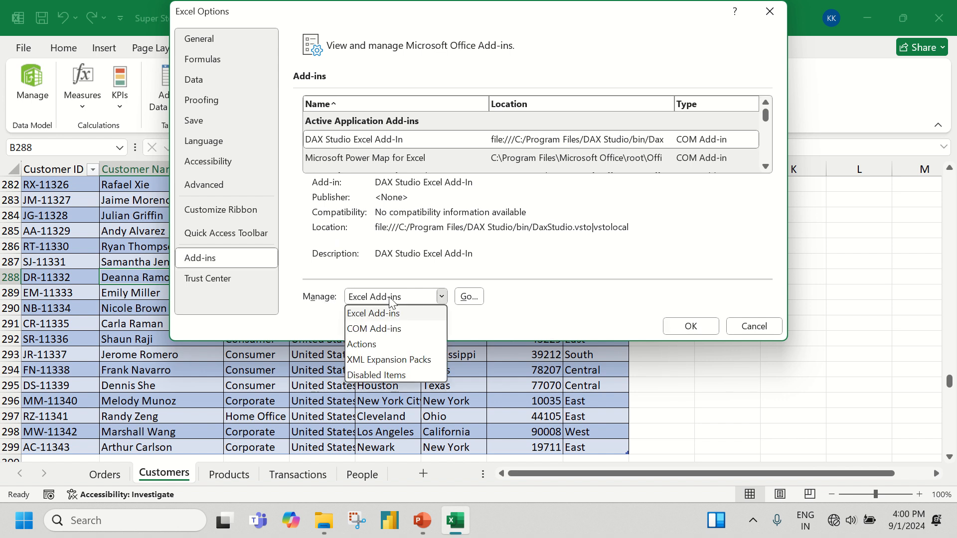
{"action": "left_click", "coordinate": [379, 330]}
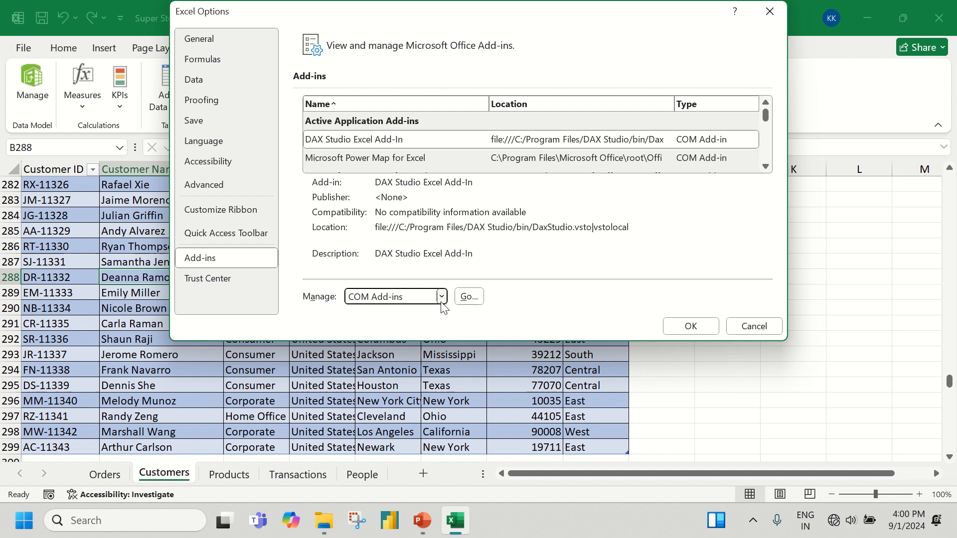
{"action": "left_click", "coordinate": [464, 298]}
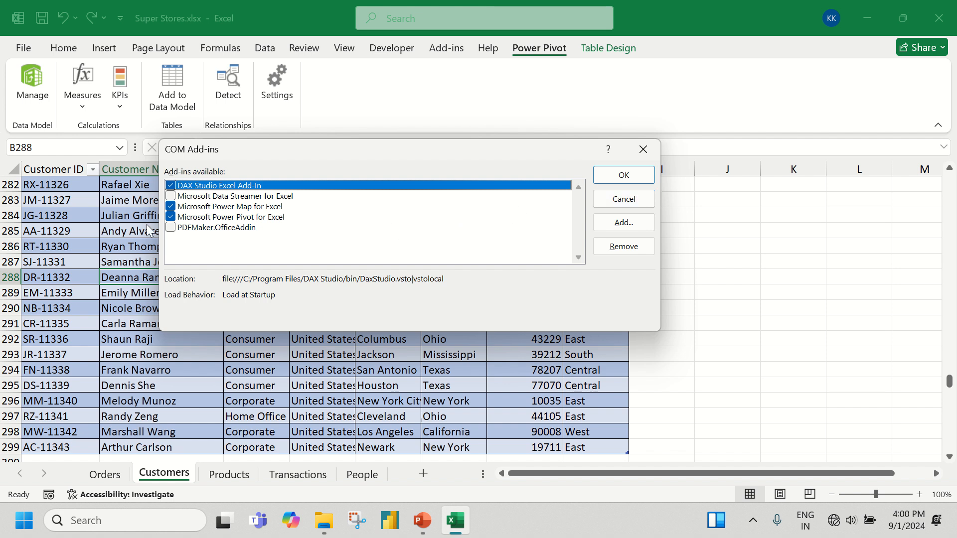
{"action": "left_click", "coordinate": [621, 199]}
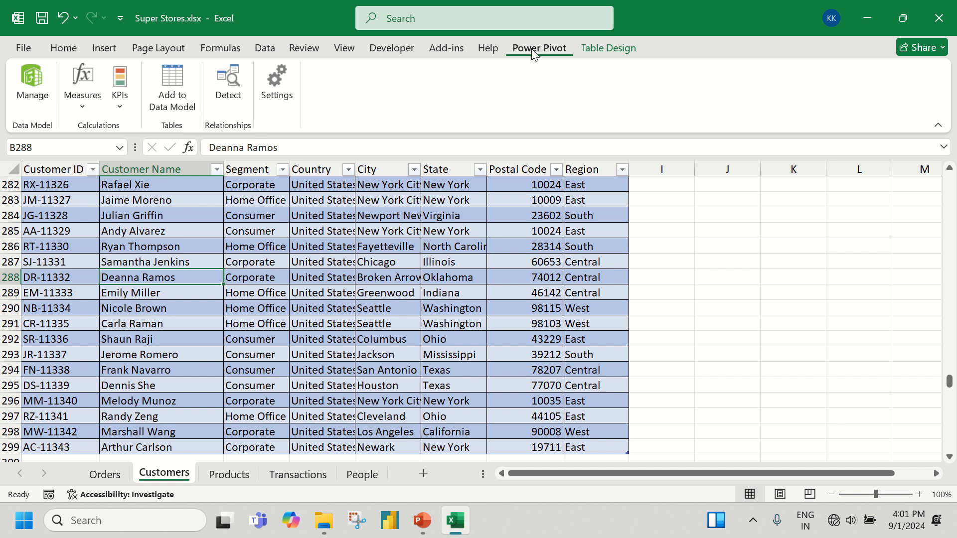
Add the Customers table to the Data Model and return to the workbook
{"action": "key", "text": "ctrl+Up"}
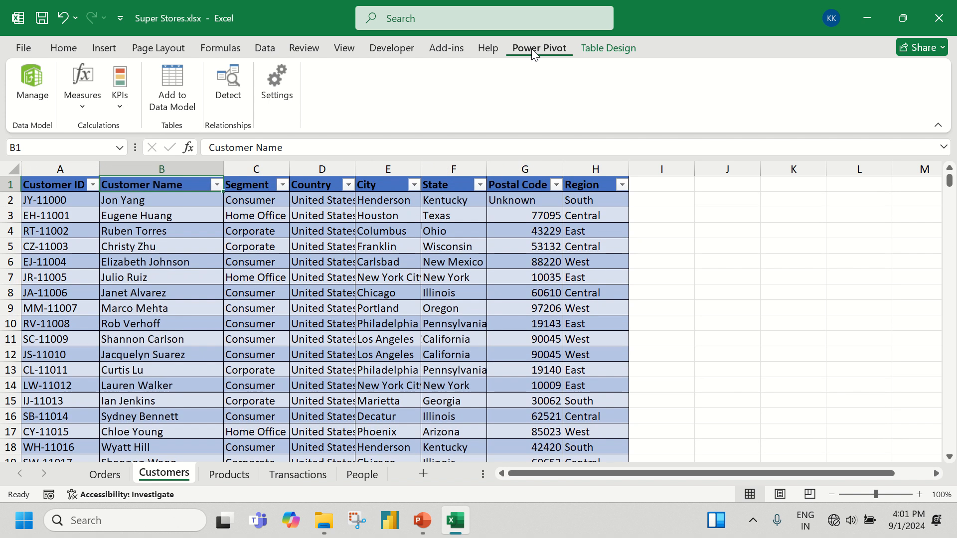
{"action": "key", "text": "ctrl+Left"}
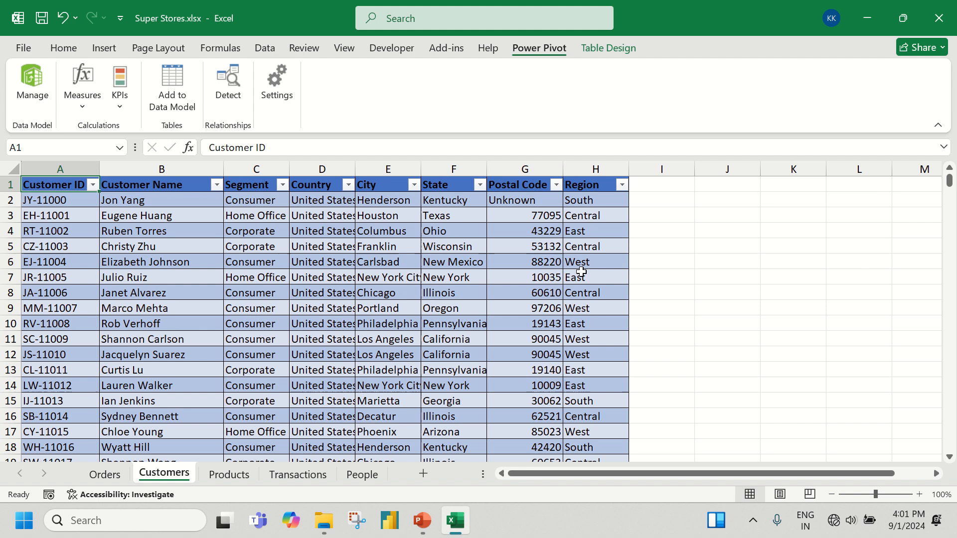
{"action": "left_click", "coordinate": [366, 256]}
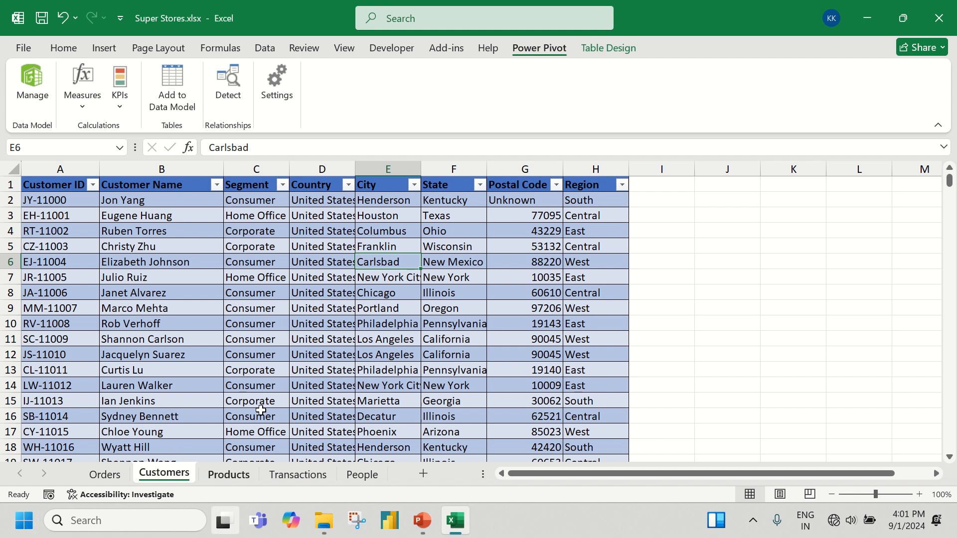
{"action": "left_click", "coordinate": [240, 279]}
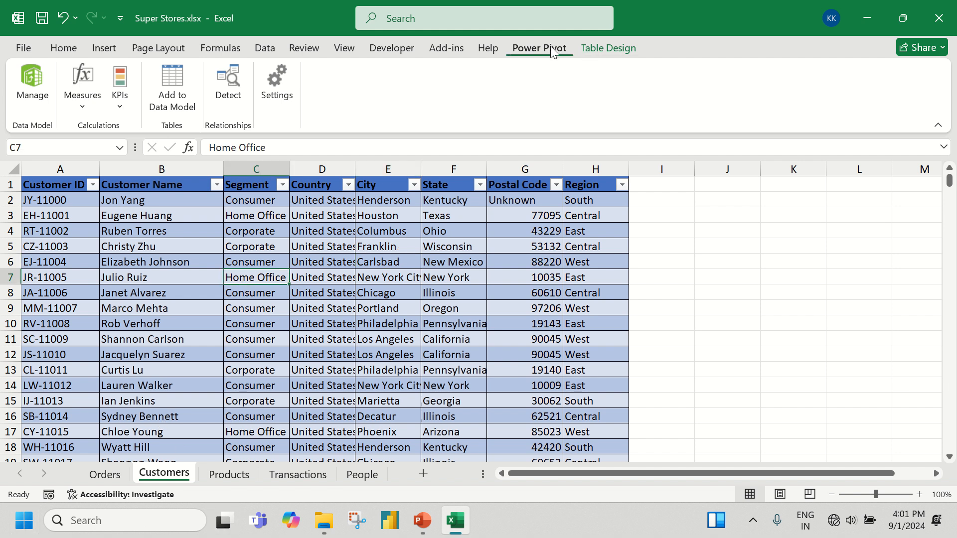
{"action": "left_click", "coordinate": [173, 82]}
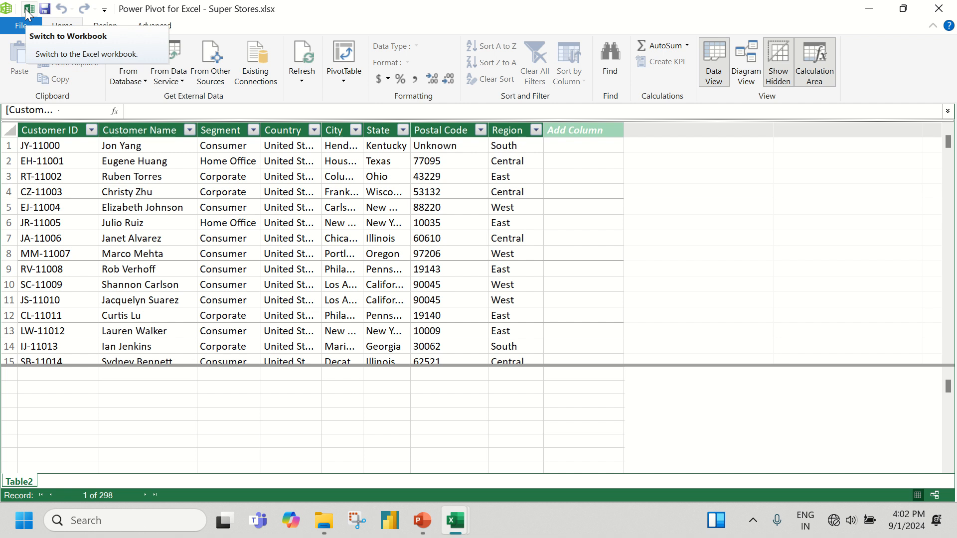
{"action": "left_click", "coordinate": [947, 15]}
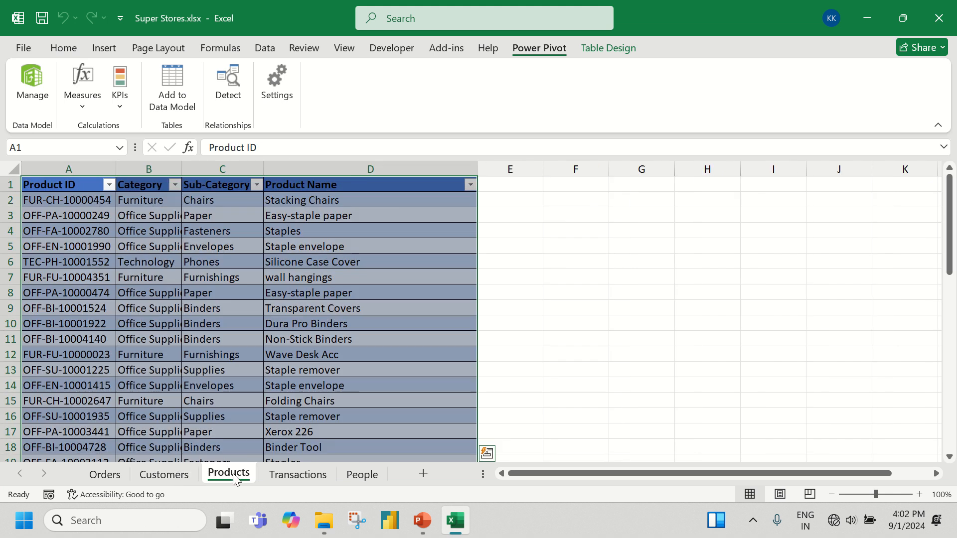
Add the table on the Products sheet to the Data Model
{"action": "left_click", "coordinate": [232, 473]}
{"action": "left_click", "coordinate": [217, 310]}
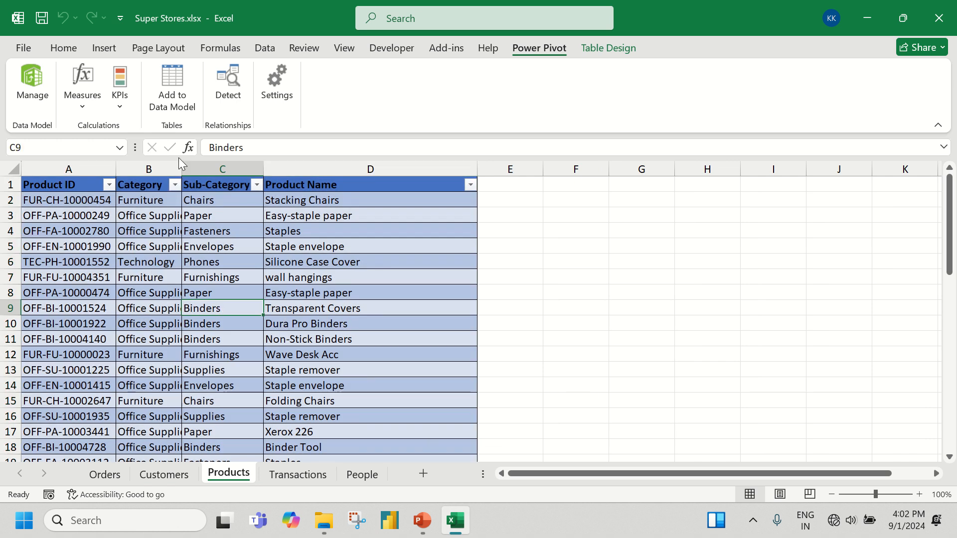
{"action": "left_click", "coordinate": [178, 100]}
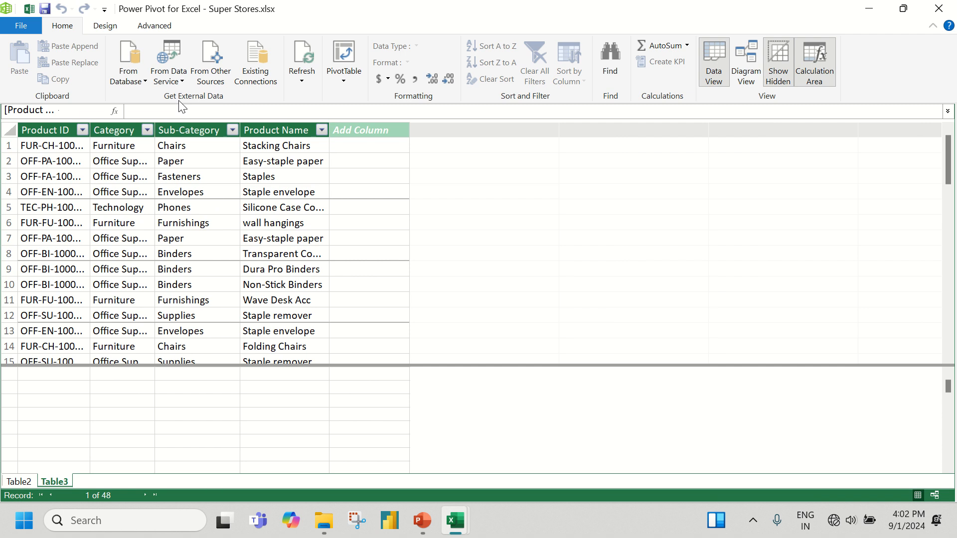
Examine the customer and product tables in Power Pivot's Diagram View and close the Power Pivot window
{"action": "left_click", "coordinate": [745, 58]}
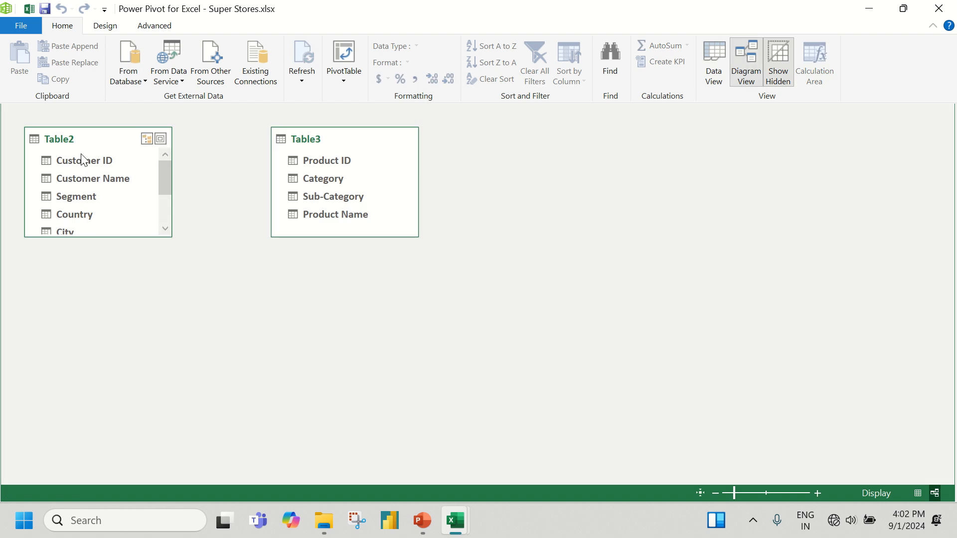
{"action": "left_click", "coordinate": [721, 55]}
{"action": "left_click", "coordinate": [745, 54]}
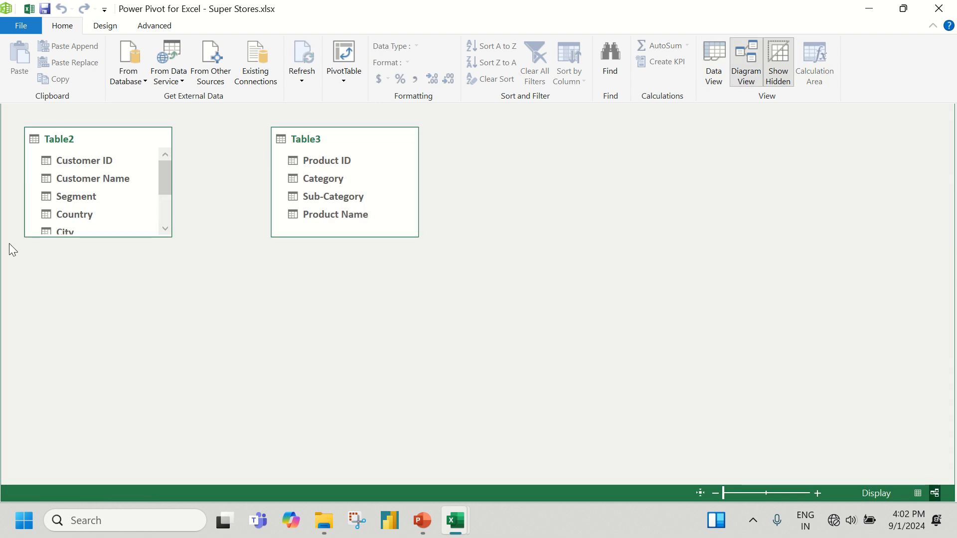
{"action": "scroll", "coordinate": [96, 171], "scroll_direction": "down", "scroll_amount": 2}
{"action": "scroll", "coordinate": [96, 166], "scroll_direction": "up", "scroll_amount": 2}
{"action": "left_click", "coordinate": [939, 13]}
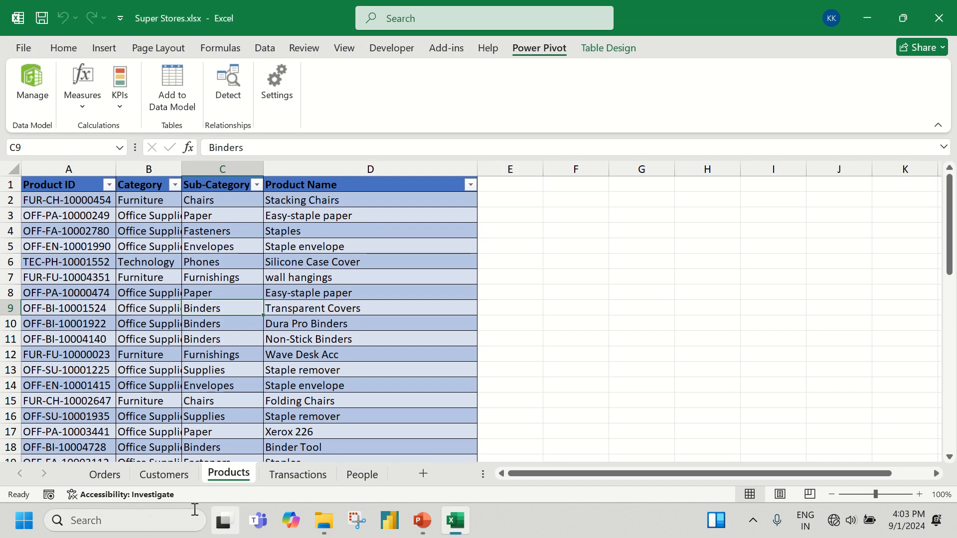
Add the table on the Transactions sheet to the Data Model
{"action": "left_click", "coordinate": [297, 476]}
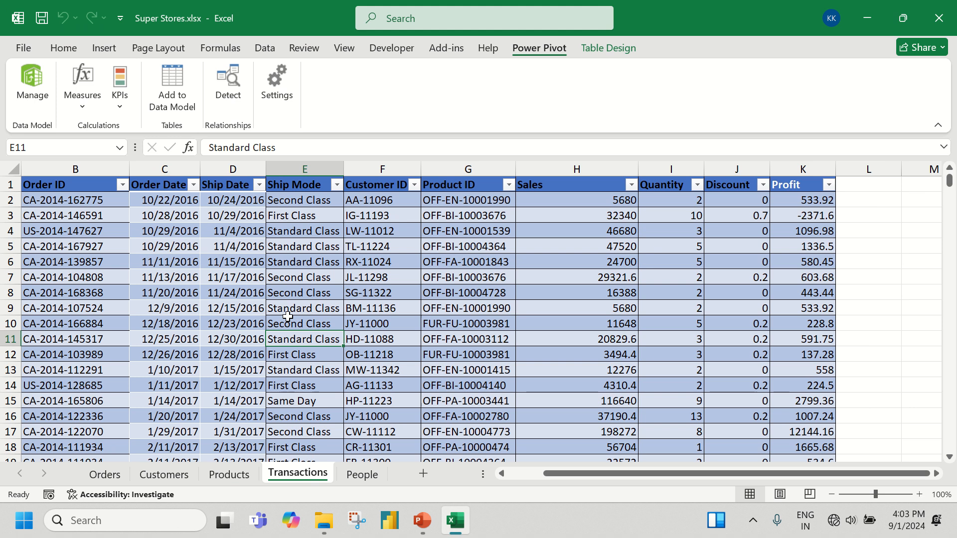
{"action": "left_click", "coordinate": [245, 322]}
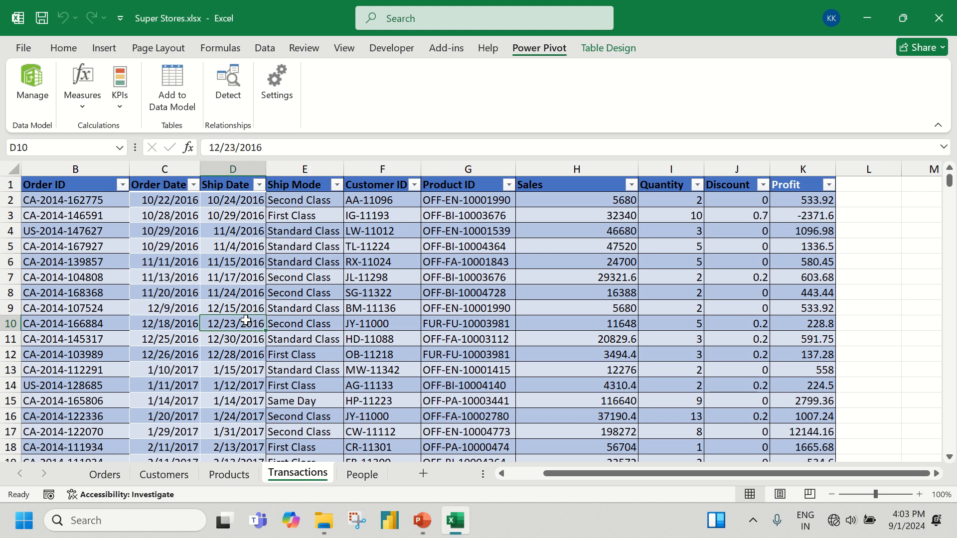
{"action": "left_click", "coordinate": [173, 89]}
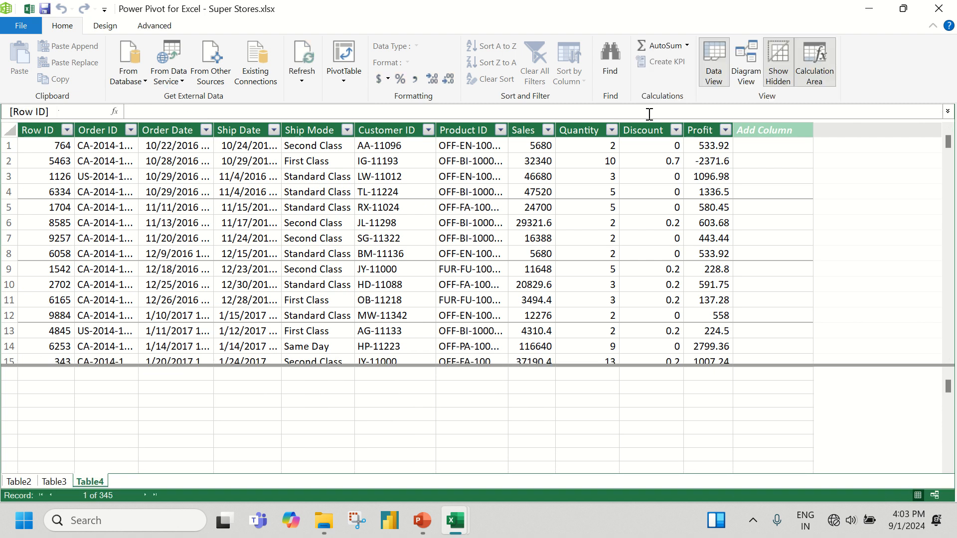
Arrange the tables in Diagram View with Table4 between Table2 and Table3, and enlarge Table2 and Table4 to show all their fields
{"action": "left_click", "coordinate": [750, 75]}
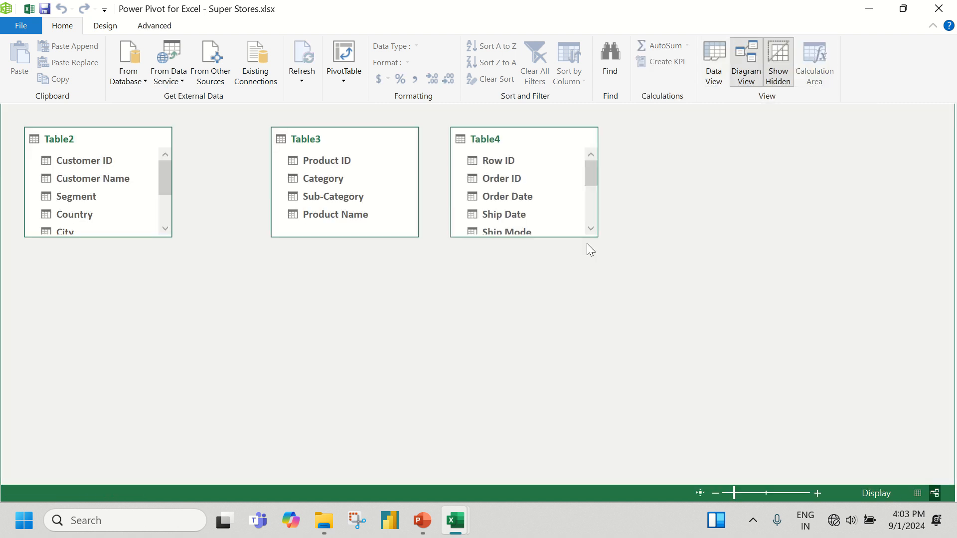
{"action": "left_click_drag", "start_coordinate": [493, 148], "coordinate": [239, 288]}
{"action": "left_click_drag", "start_coordinate": [331, 145], "coordinate": [483, 149]}
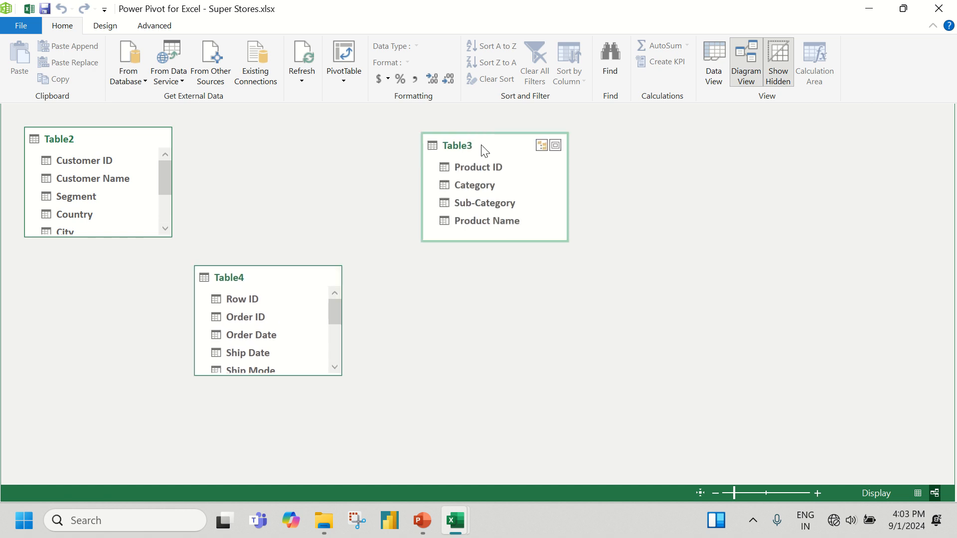
{"action": "left_click_drag", "start_coordinate": [258, 279], "coordinate": [287, 270]}
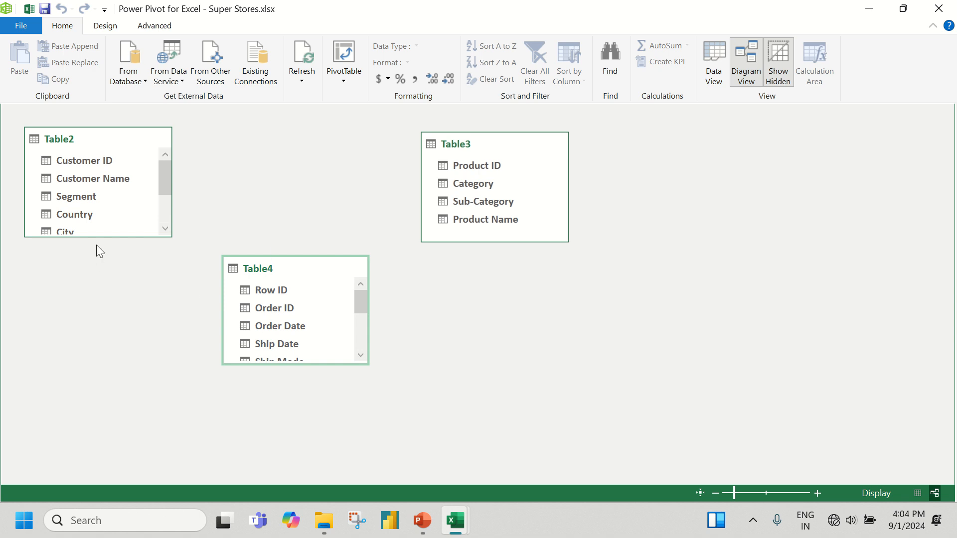
{"action": "left_click_drag", "start_coordinate": [100, 237], "coordinate": [103, 330]}
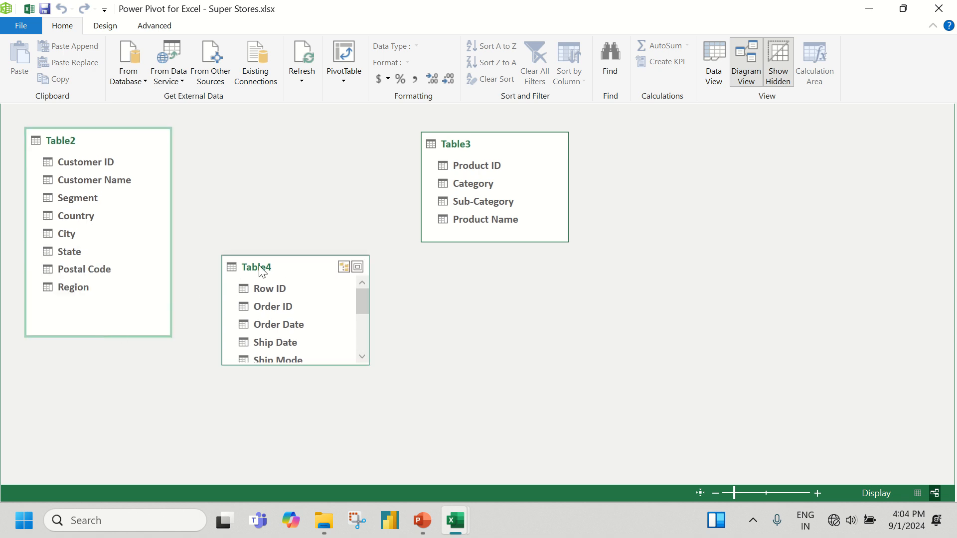
{"action": "left_click_drag", "start_coordinate": [256, 267], "coordinate": [269, 200]}
{"action": "left_click_drag", "start_coordinate": [288, 293], "coordinate": [281, 438]}
Rename Table2 as Customers and Table4 as Transactions in the diagram
{"action": "double_click", "coordinate": [70, 141]}
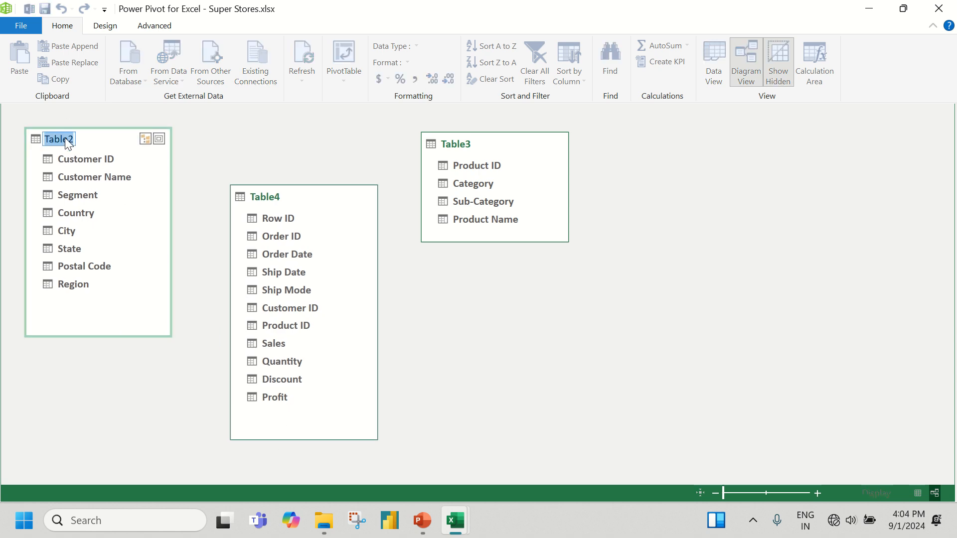
{"action": "type", "text": "Customers"}
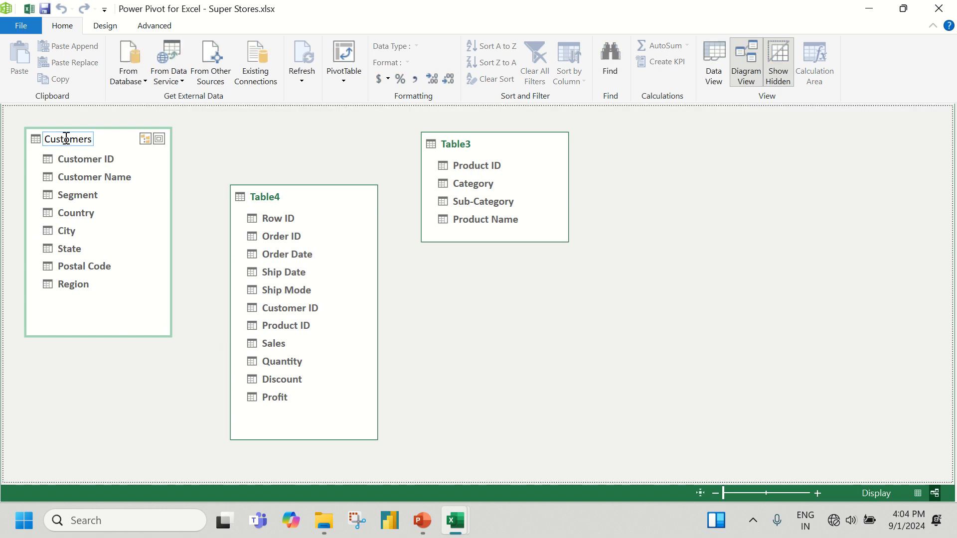
{"action": "key", "text": "Return"}
{"action": "double_click", "coordinate": [273, 201]}
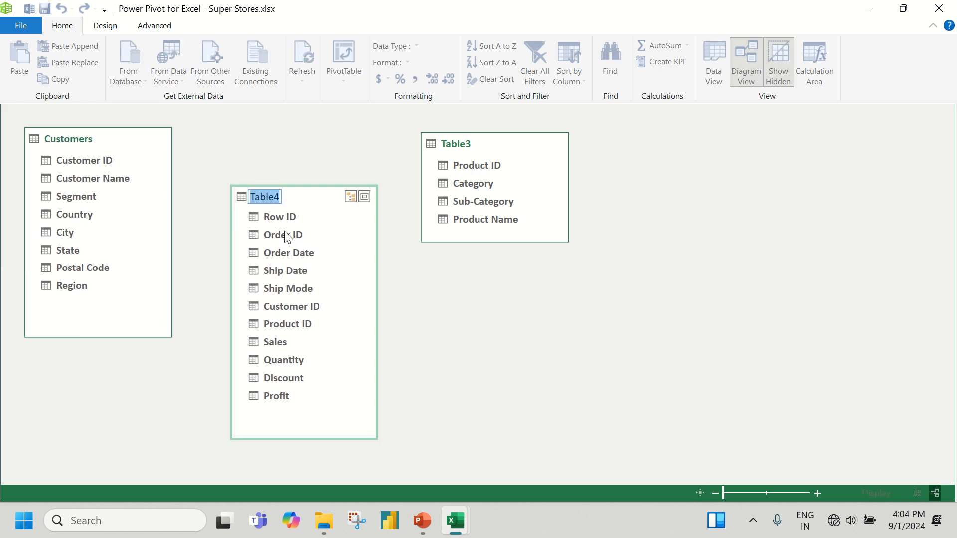
{"action": "type", "text": "Transaction"}
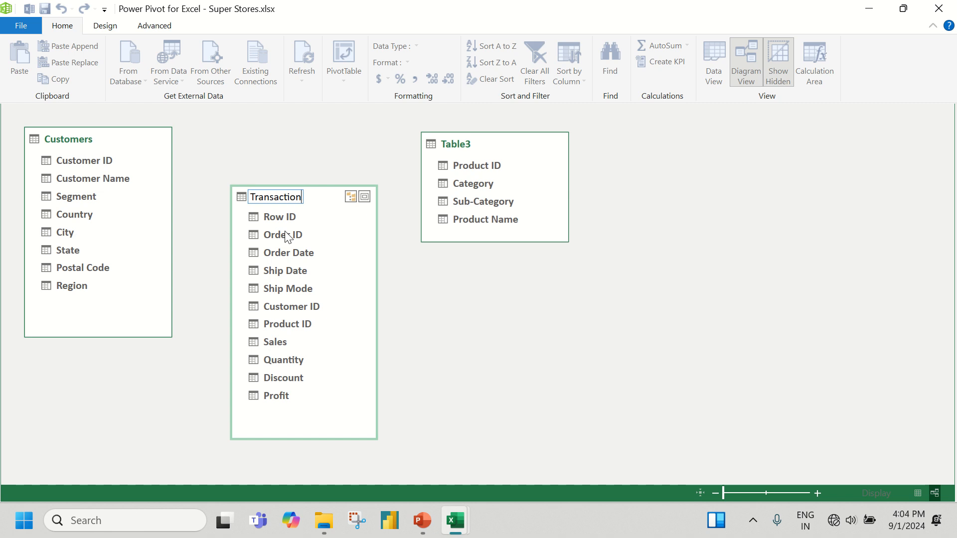
{"action": "type", "text": "s"}
{"action": "key", "text": "Return"}
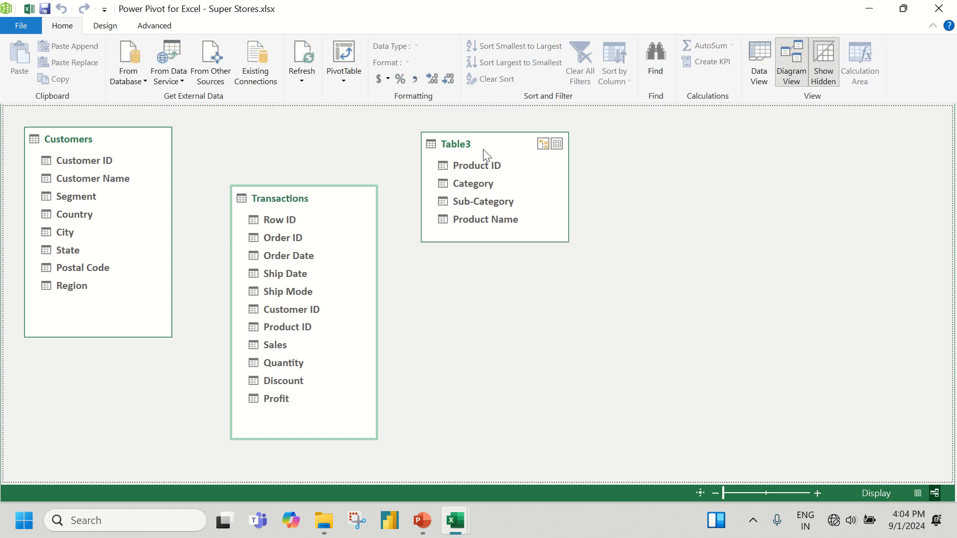
Rename Table3 as Products and space the Products and Transactions tables farther from Customers
{"action": "double_click", "coordinate": [467, 145]}
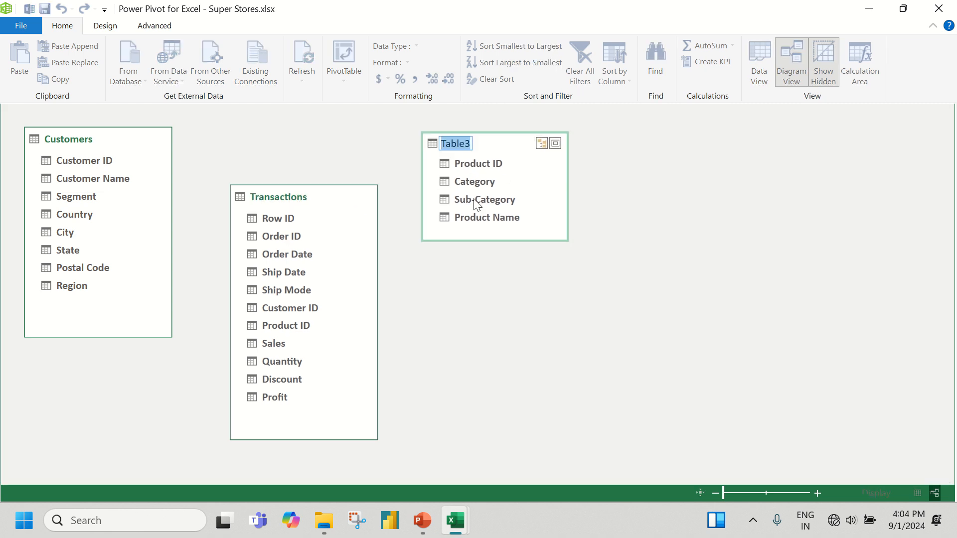
{"action": "type", "text": "Pro"}
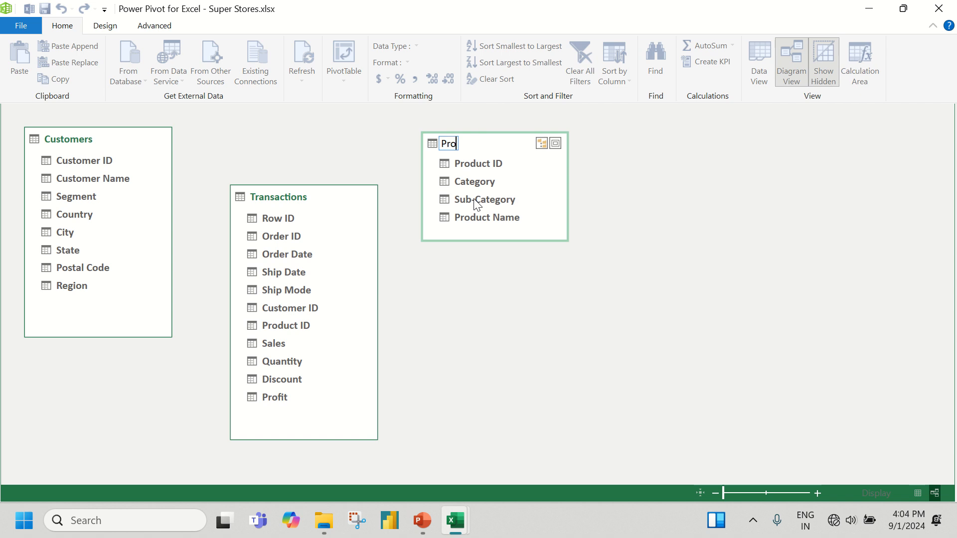
{"action": "type", "text": "ducts"}
{"action": "key", "text": "Return"}
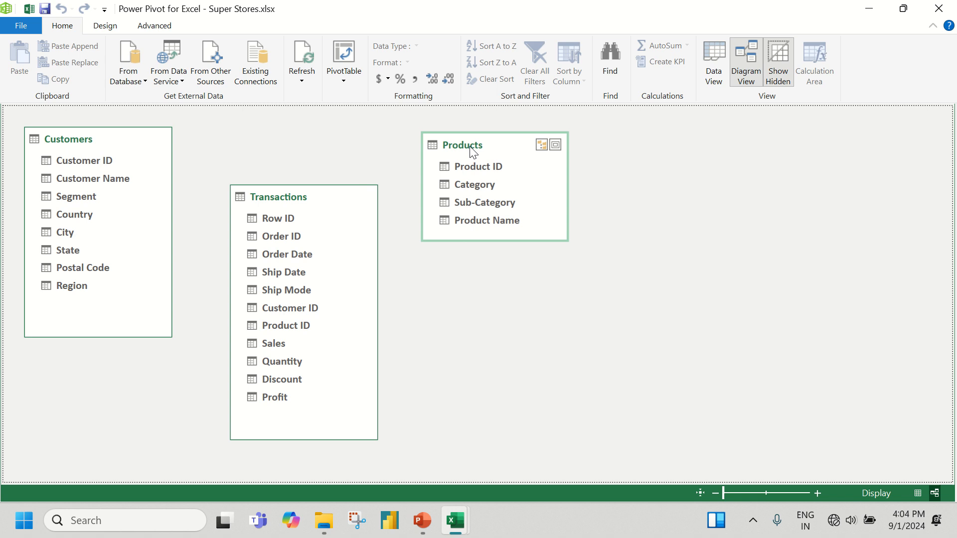
{"action": "left_click_drag", "start_coordinate": [473, 150], "coordinate": [529, 145]}
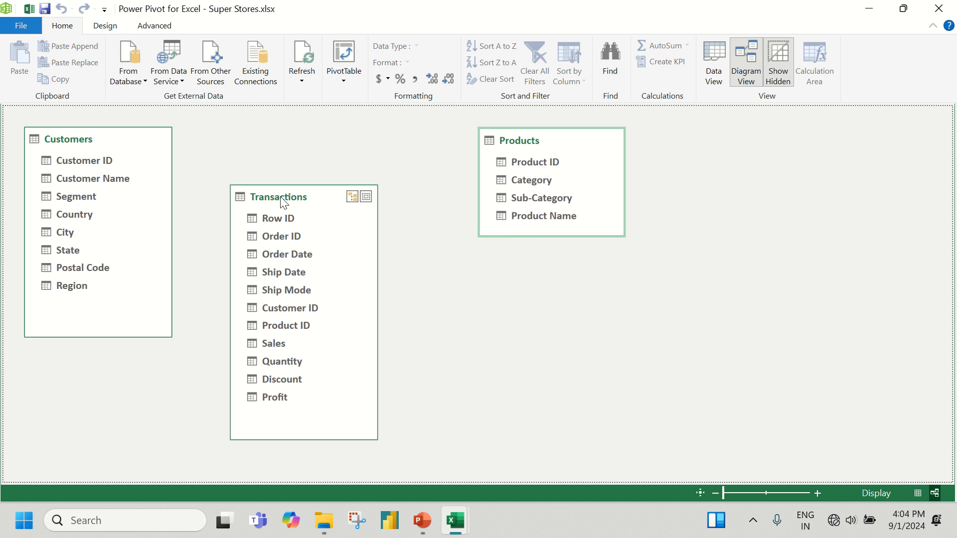
{"action": "left_click_drag", "start_coordinate": [284, 199], "coordinate": [297, 204]}
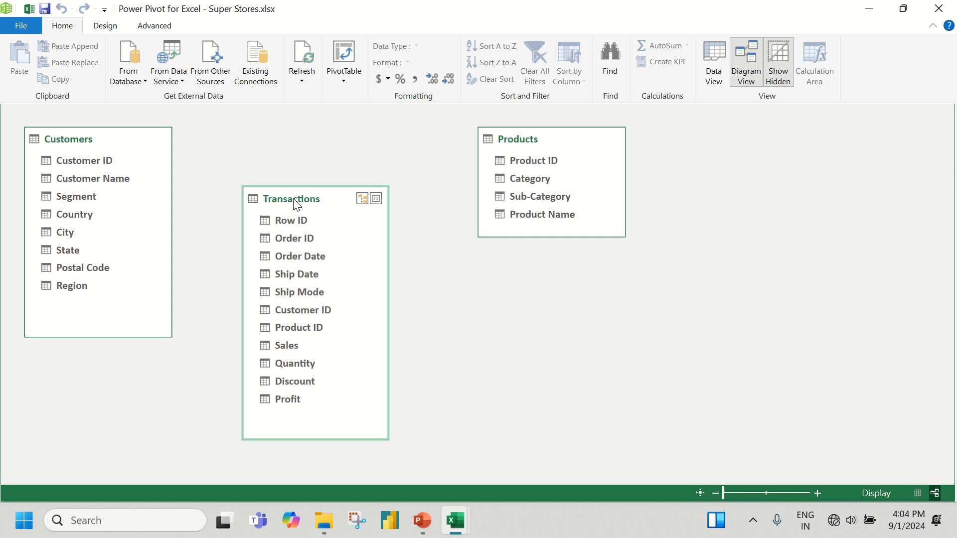
{"action": "double_click", "coordinate": [83, 140]}
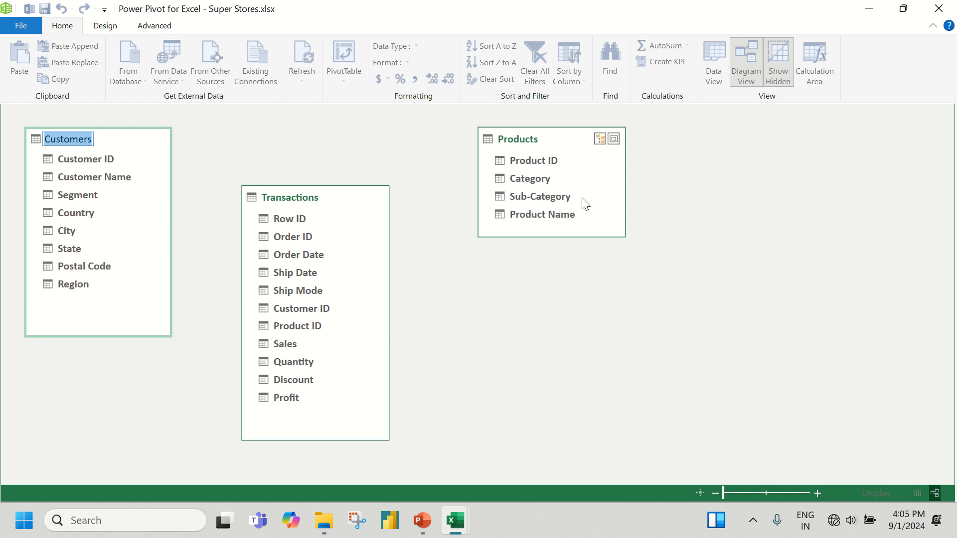
{"action": "left_click", "coordinate": [130, 133]}
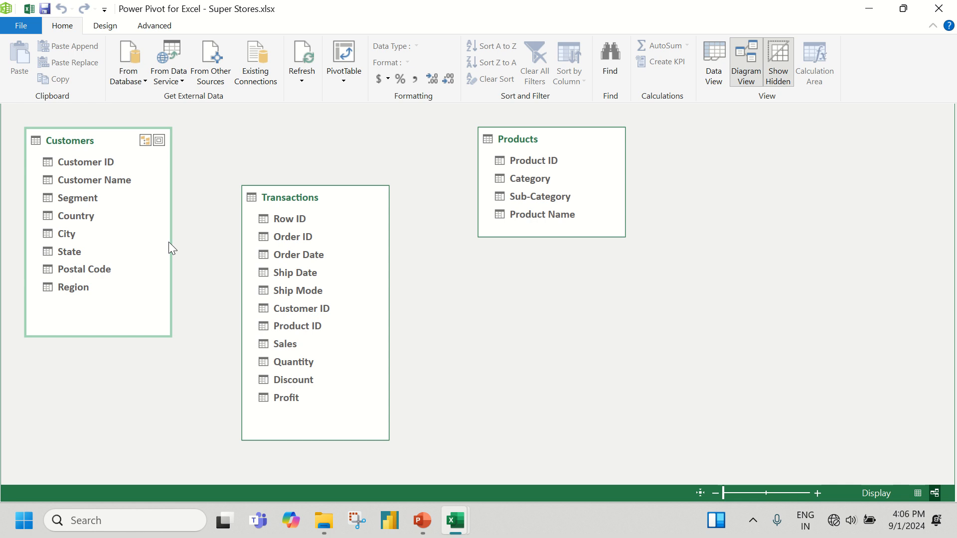
Create a relationship from Customer ID in Customers to Customer ID in Transactions, and delete it from the model
{"action": "left_click", "coordinate": [83, 163]}
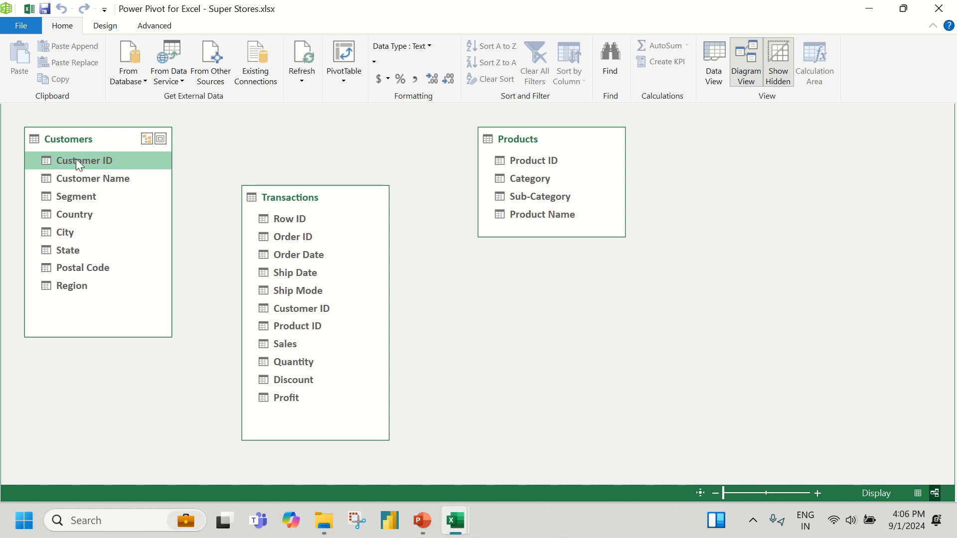
{"action": "left_click_drag", "start_coordinate": [75, 159], "coordinate": [46, 162]}
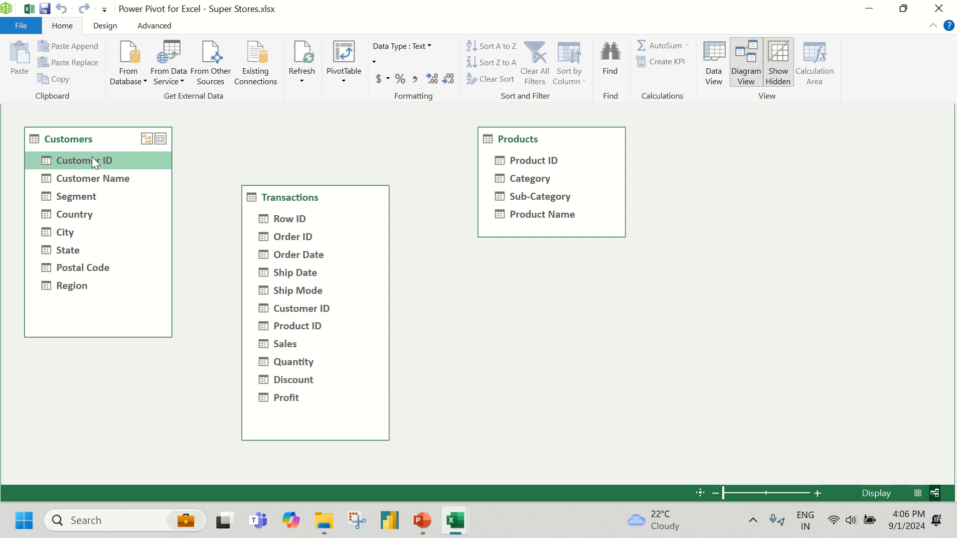
{"action": "left_click_drag", "start_coordinate": [92, 156], "coordinate": [282, 309]}
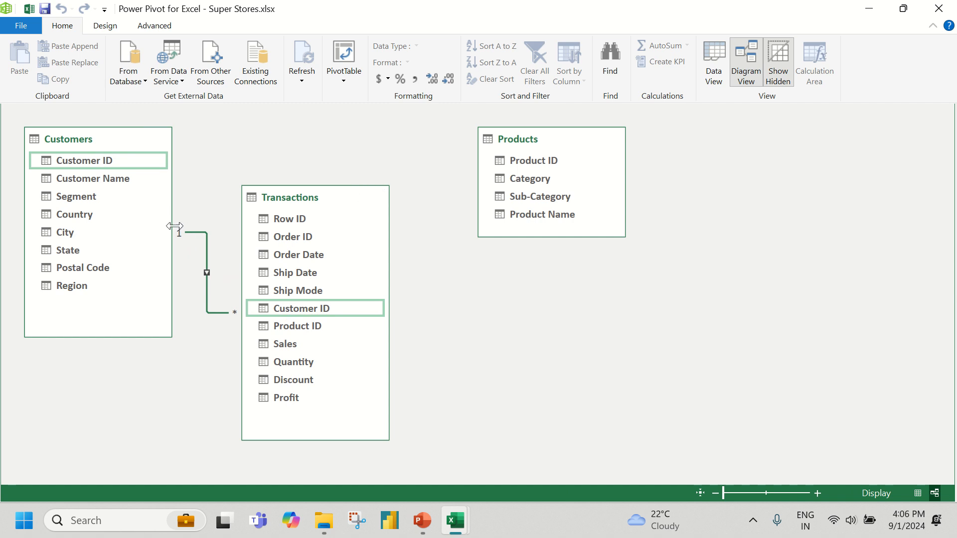
{"action": "right_click", "coordinate": [194, 232]}
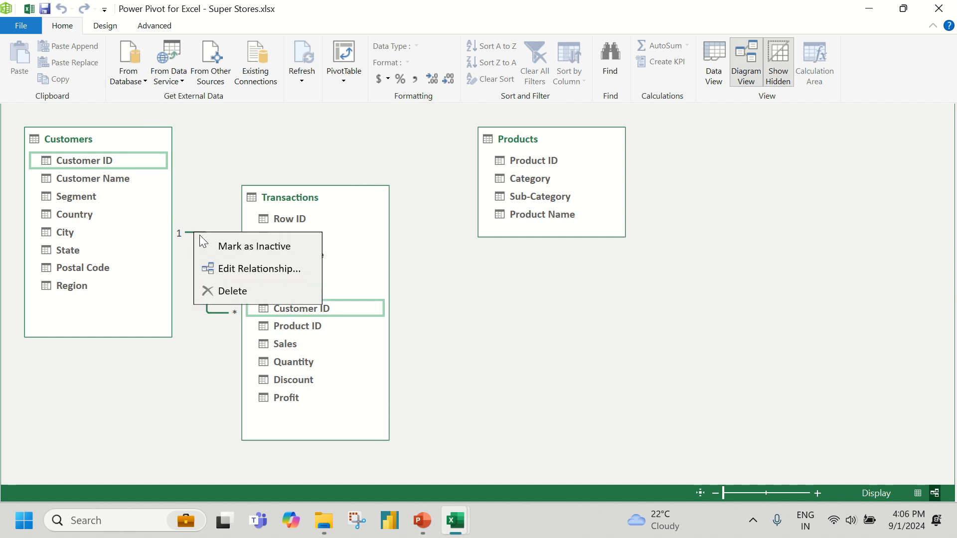
{"action": "left_click", "coordinate": [224, 294]}
{"action": "left_click", "coordinate": [428, 277]}
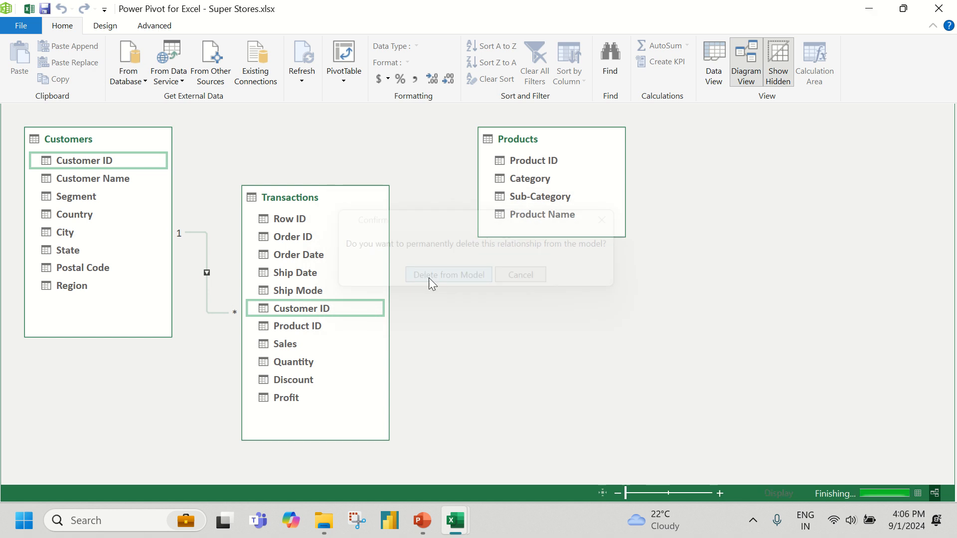
Relate the Transactions table to Customers on Customer ID and to Products on Product ID, and move Products lower in the diagram
{"action": "left_click", "coordinate": [89, 162]}
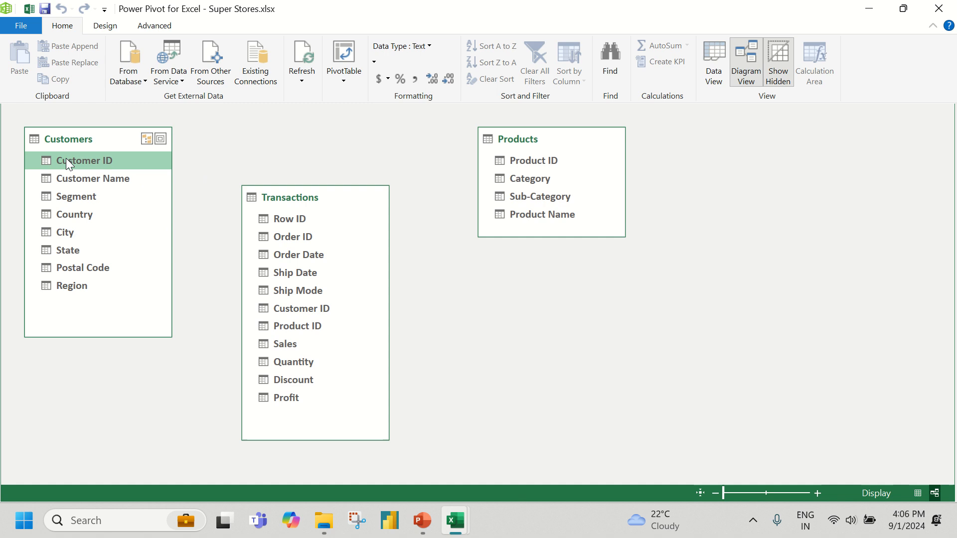
{"action": "left_click_drag", "start_coordinate": [66, 158], "coordinate": [292, 309]}
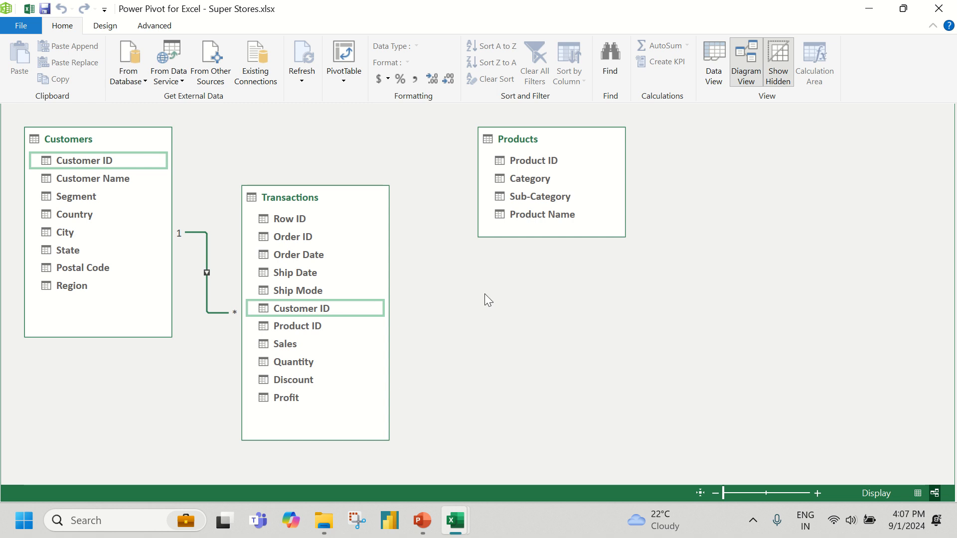
{"action": "left_click", "coordinate": [321, 200]}
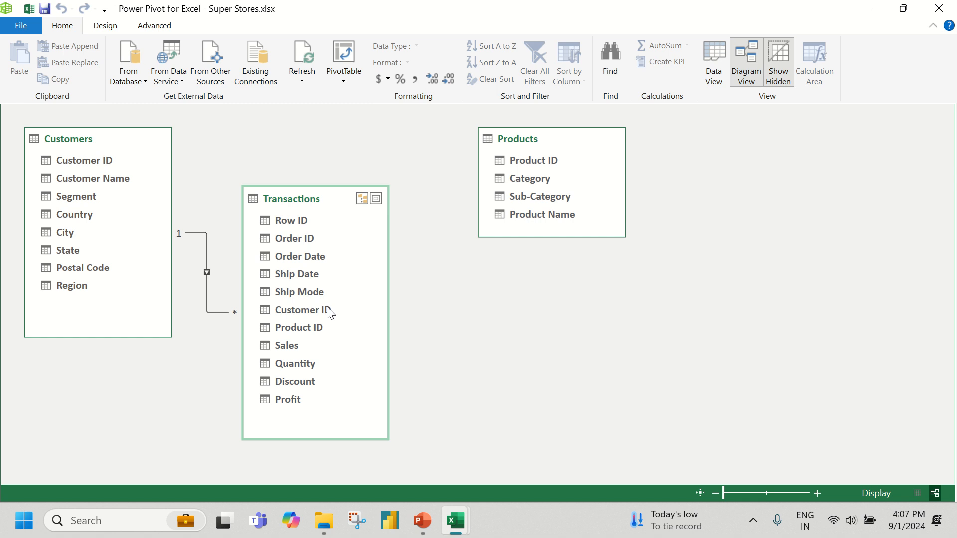
{"action": "left_click", "coordinate": [314, 329]}
{"action": "left_click_drag", "start_coordinate": [282, 327], "coordinate": [595, 249]}
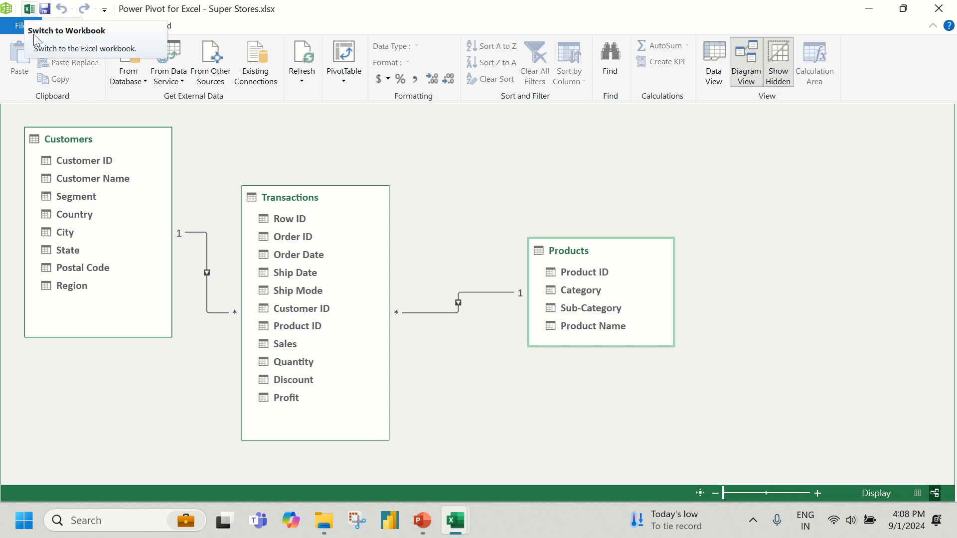
Create a PivotTable from the Data Model on a new worksheet
{"action": "left_click", "coordinate": [349, 80]}
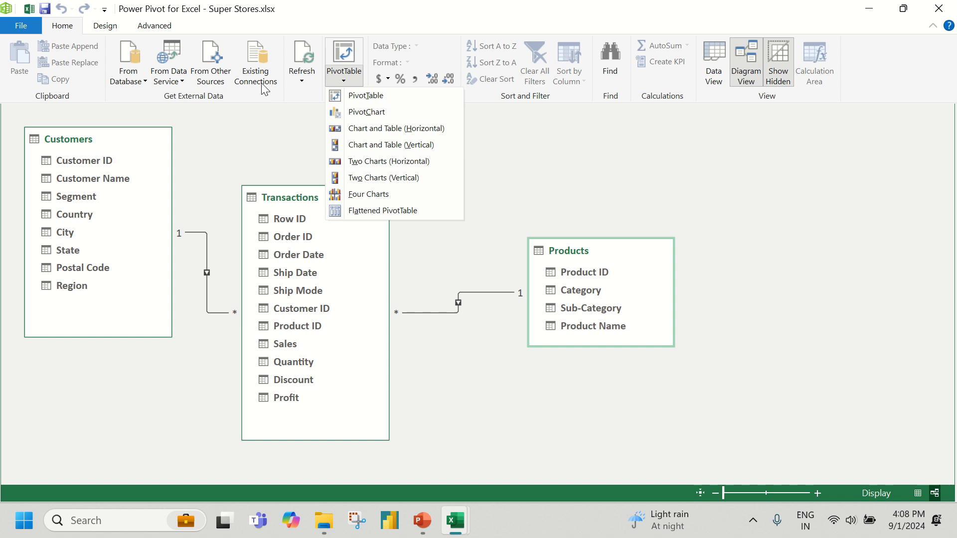
{"action": "left_click", "coordinate": [366, 101]}
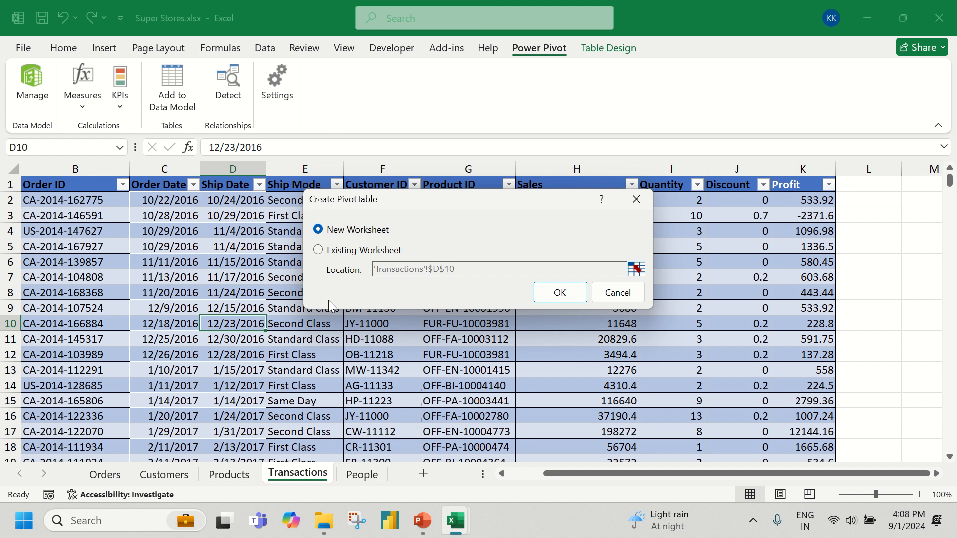
{"action": "left_click", "coordinate": [559, 293]}
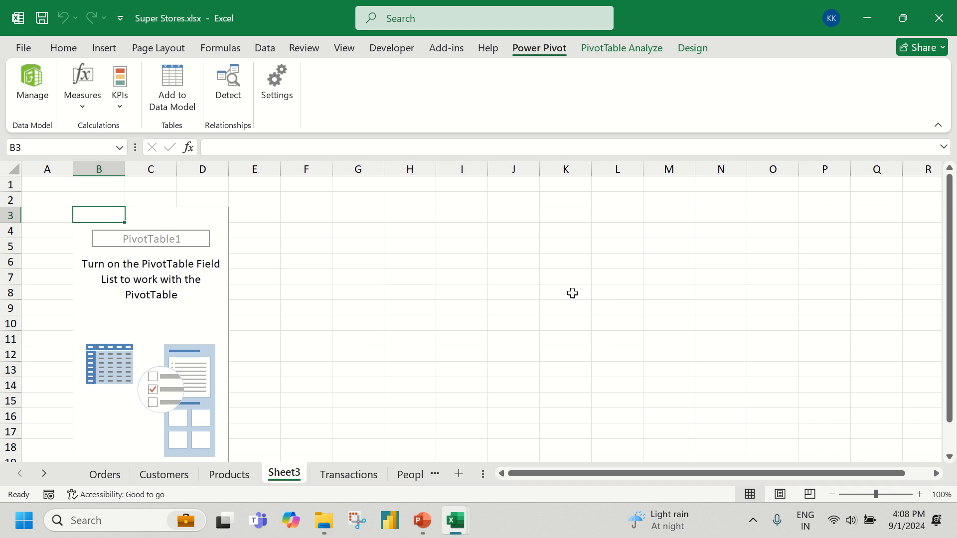
{"action": "left_click", "coordinate": [388, 264]}
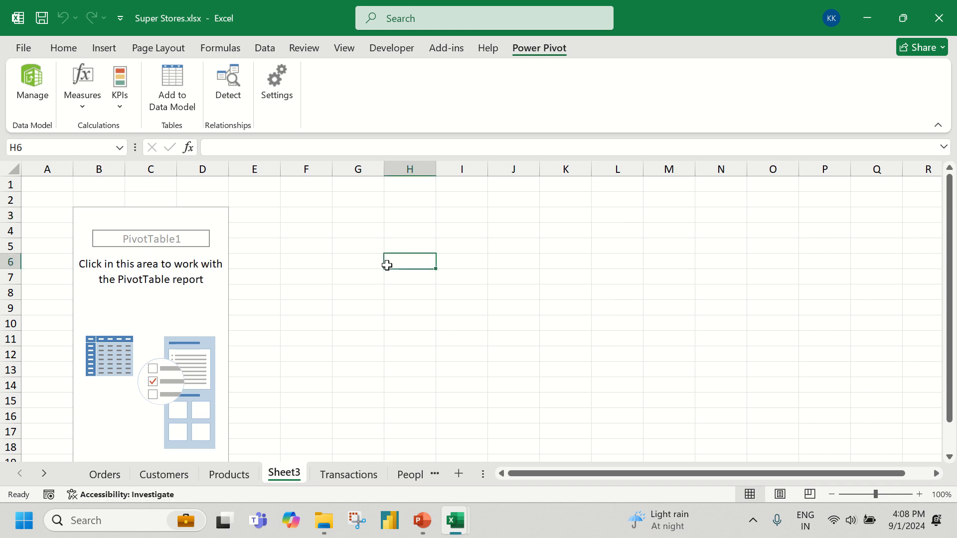
{"action": "left_click", "coordinate": [195, 256]}
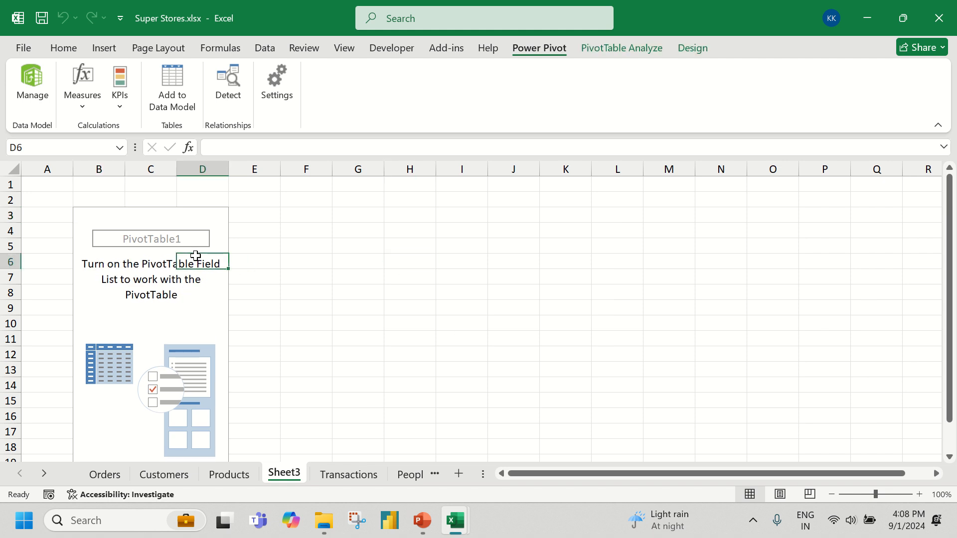
{"action": "right_click", "coordinate": [184, 228]}
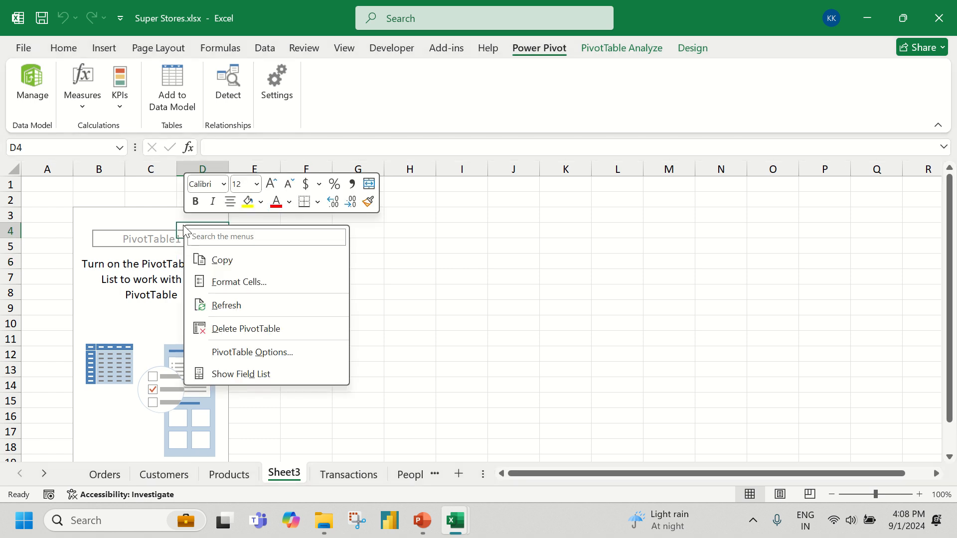
{"action": "key", "text": "Escape"}
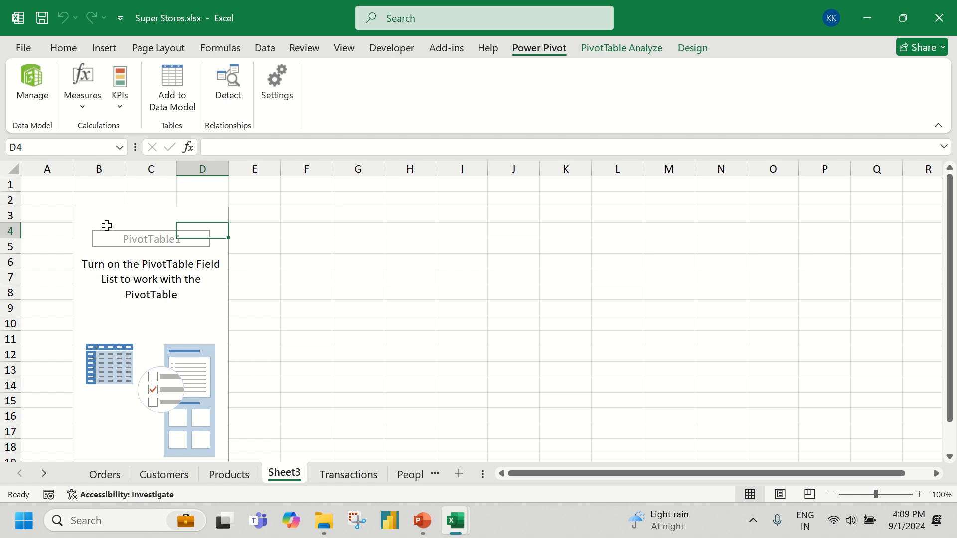
Show the PivotTable's field list and review the Data Model diagram and the PivotTable layouts it offers
{"action": "right_click", "coordinate": [108, 228]}
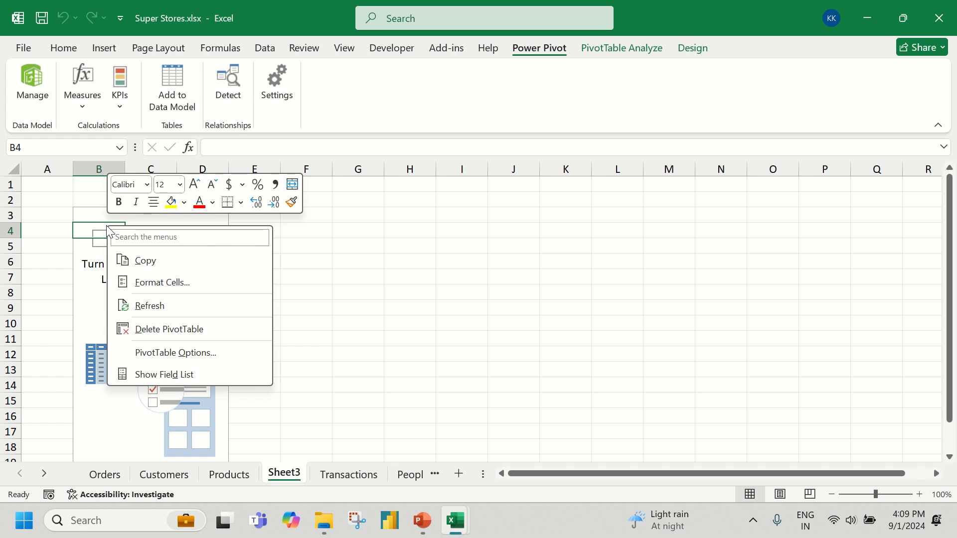
{"action": "left_click", "coordinate": [158, 373]}
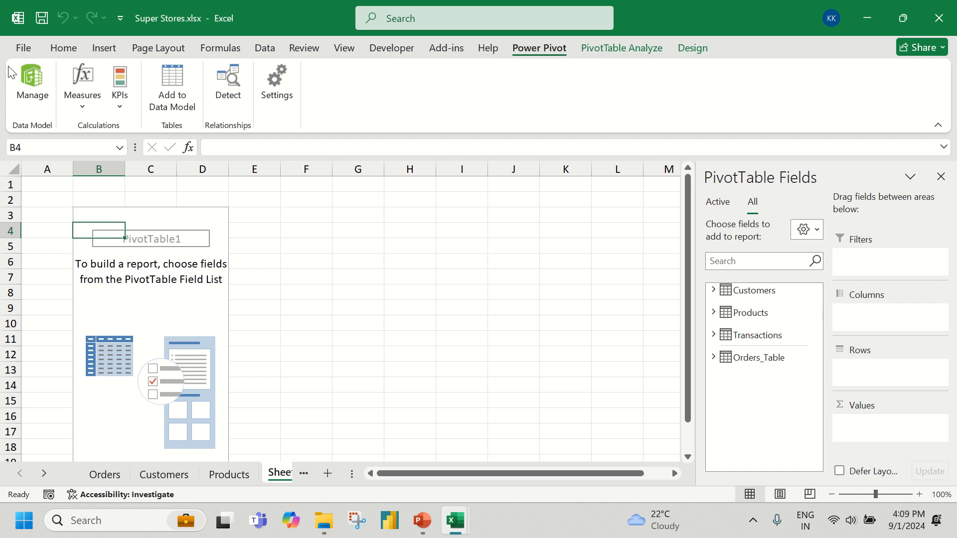
{"action": "left_click", "coordinate": [31, 86]}
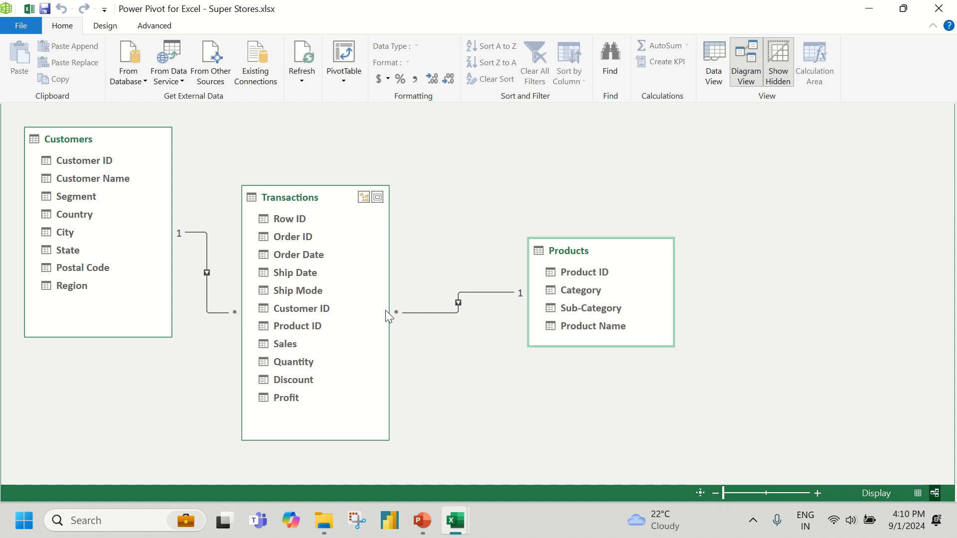
{"action": "left_click", "coordinate": [342, 79]}
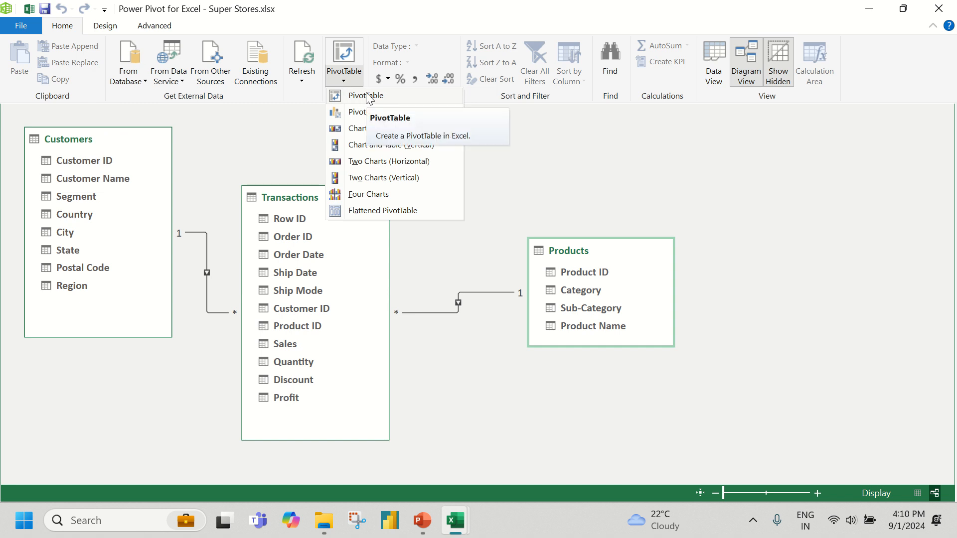
{"action": "left_click", "coordinate": [828, 188]}
{"action": "left_click", "coordinate": [935, 10]}
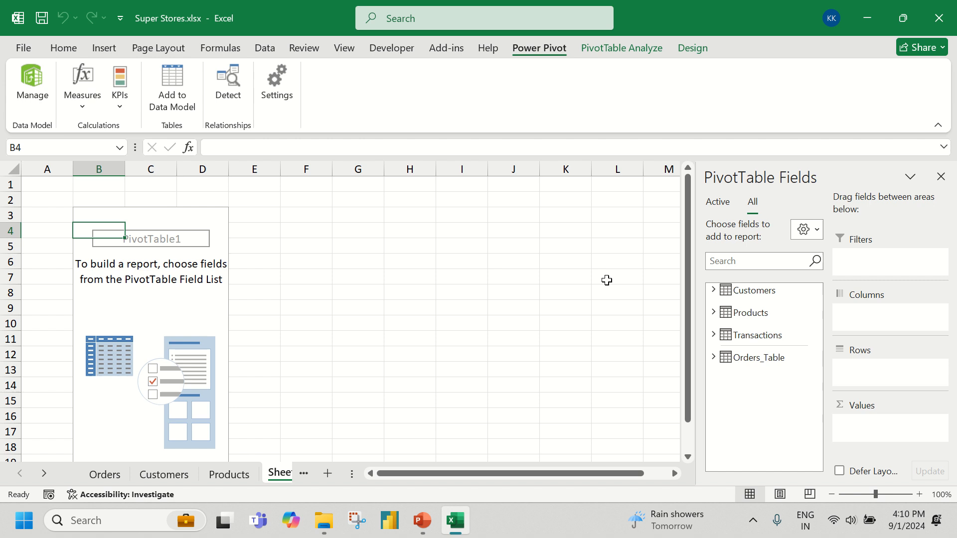
Summarise Sales from Transactions as PivotTable values, with Region from Customers as rows
{"action": "left_click", "coordinate": [714, 335]}
{"action": "scroll", "coordinate": [750, 323], "scroll_direction": "down", "scroll_amount": 2}
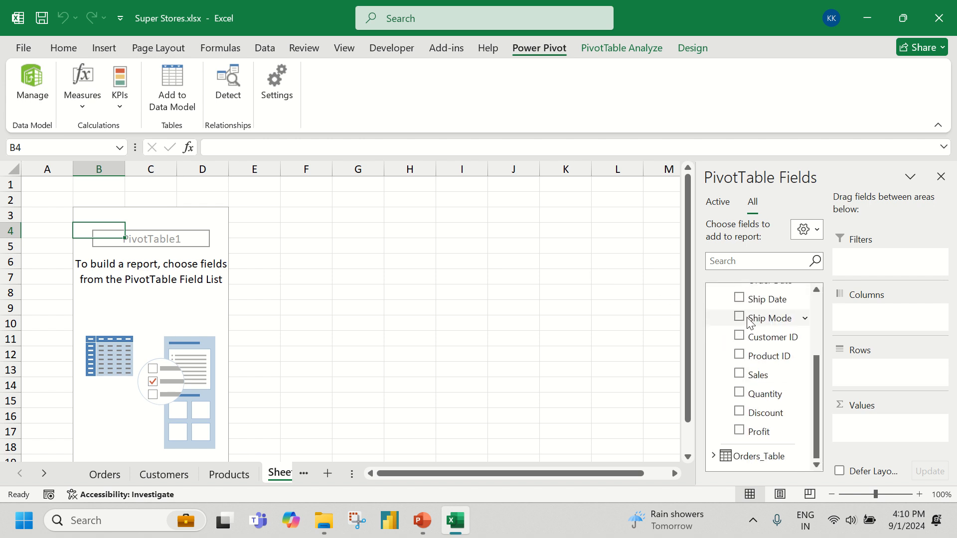
{"action": "left_click_drag", "start_coordinate": [758, 374], "coordinate": [886, 429]}
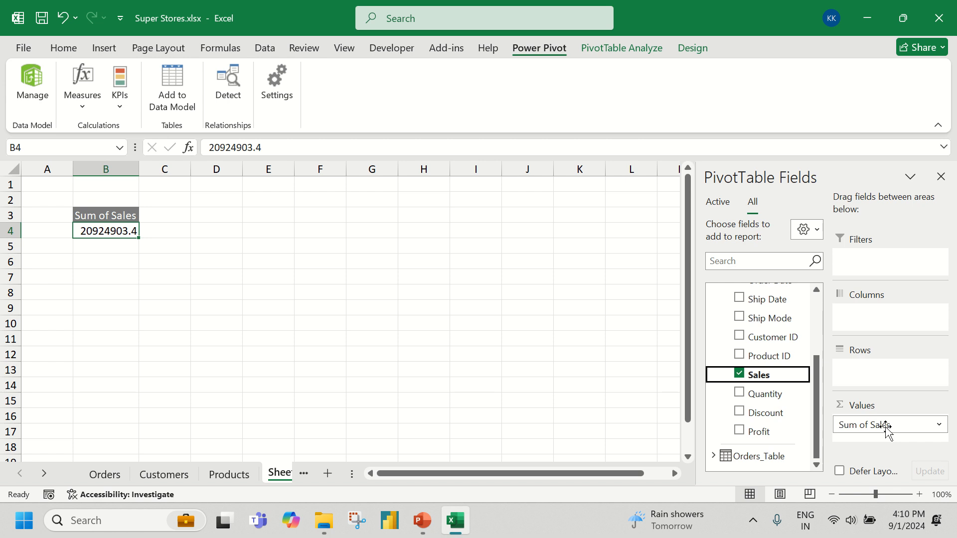
{"action": "scroll", "coordinate": [777, 372], "scroll_direction": "up", "scroll_amount": 2}
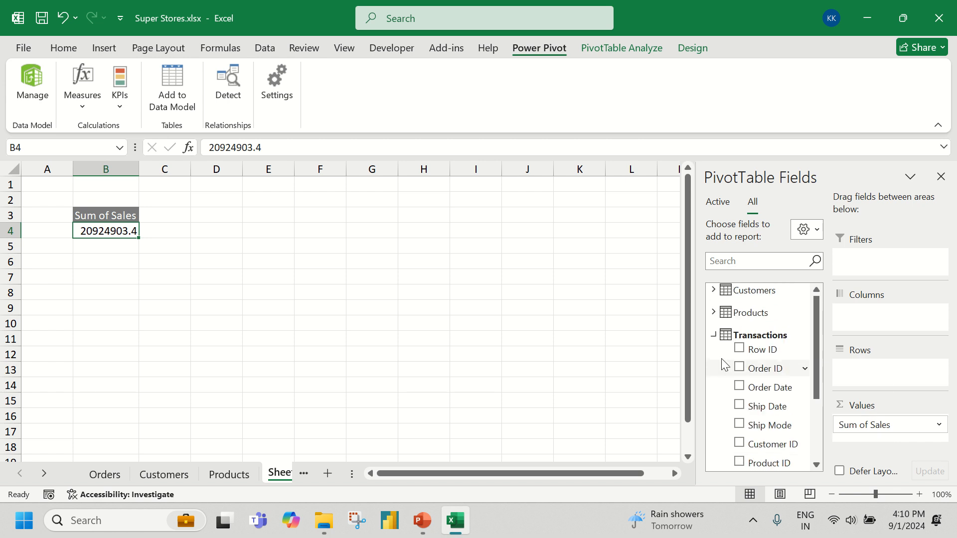
{"action": "left_click", "coordinate": [713, 335]}
{"action": "left_click", "coordinate": [713, 291]}
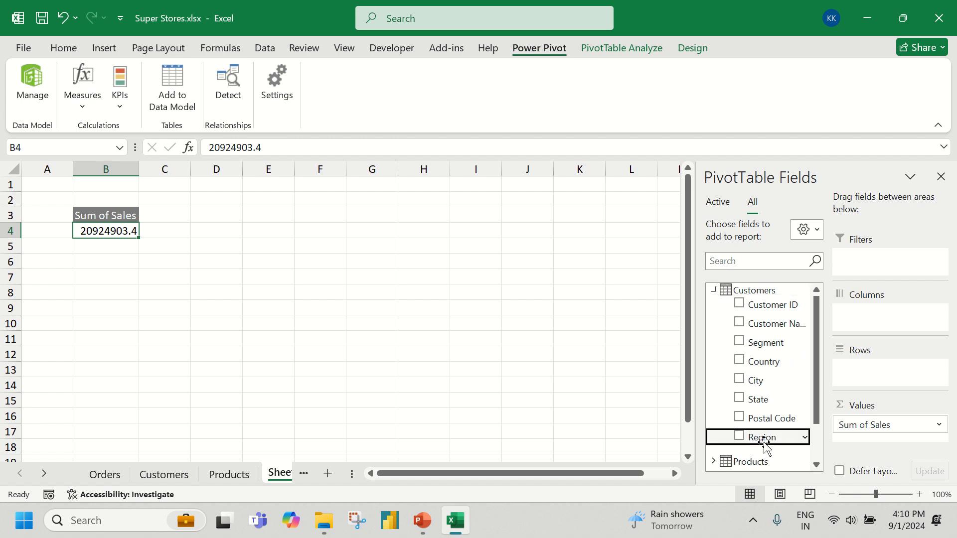
{"action": "left_click_drag", "start_coordinate": [764, 441], "coordinate": [890, 376]}
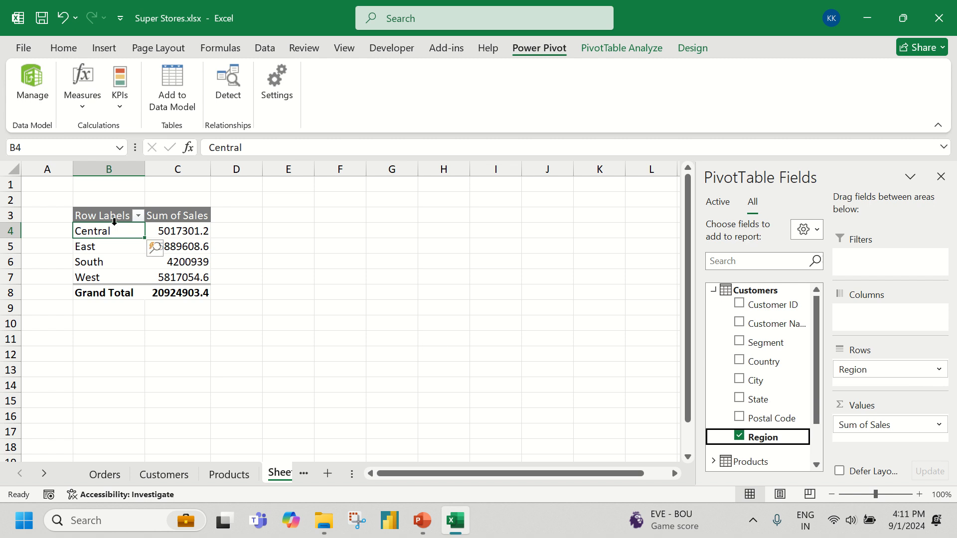
Create a second PivotTable from the Data Model on the existing worksheet at Sheet3 cell D5
{"action": "left_click", "coordinate": [247, 247]}
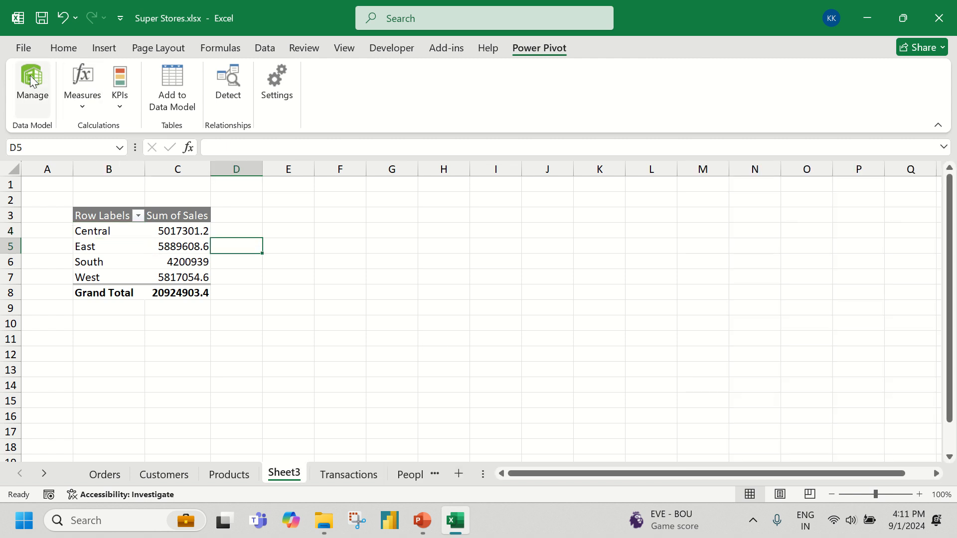
{"action": "left_click", "coordinate": [32, 81]}
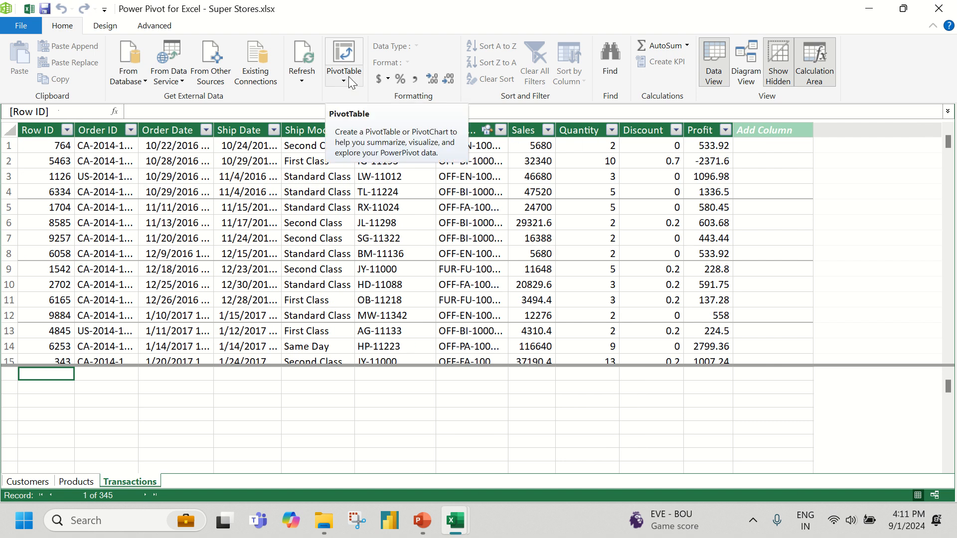
{"action": "left_click", "coordinate": [348, 76]}
{"action": "left_click", "coordinate": [352, 99]}
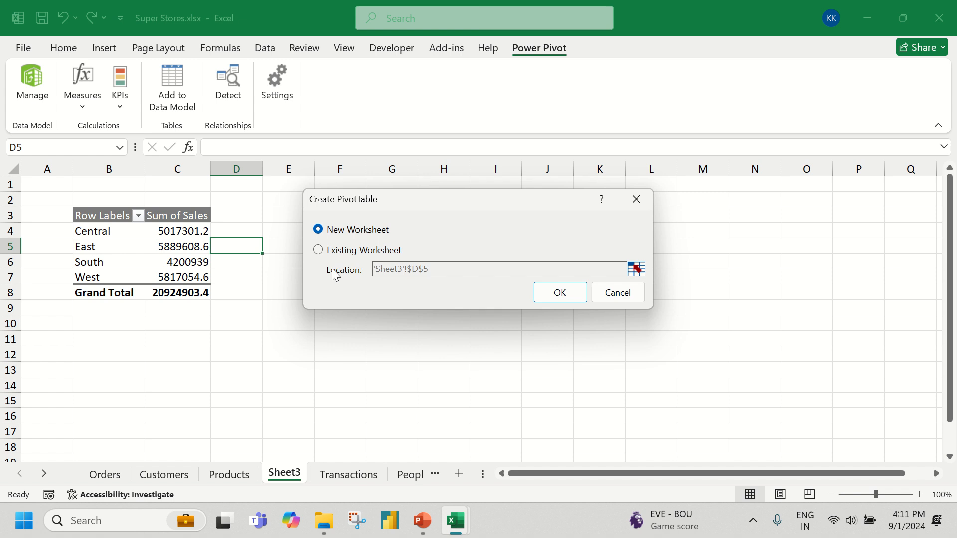
{"action": "left_click", "coordinate": [355, 249]}
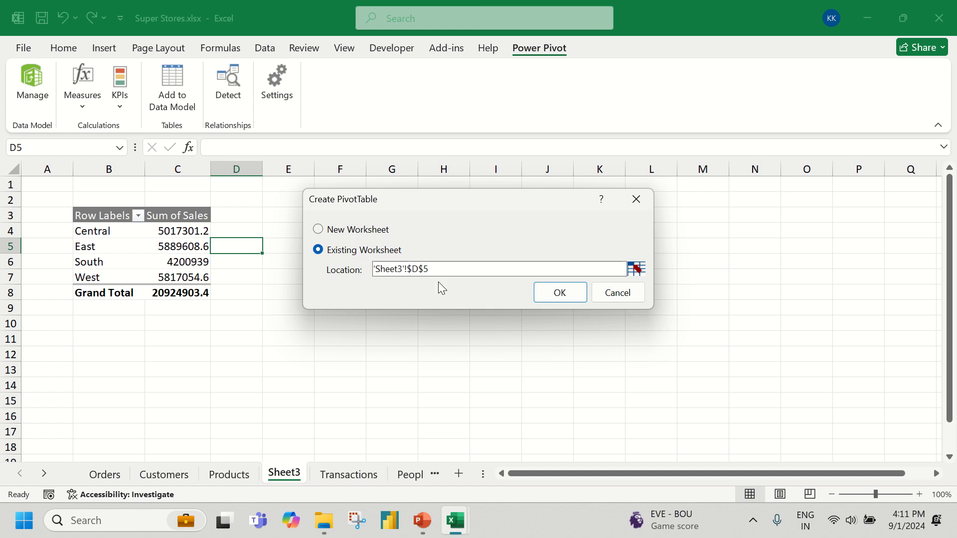
{"action": "left_click", "coordinate": [559, 292]}
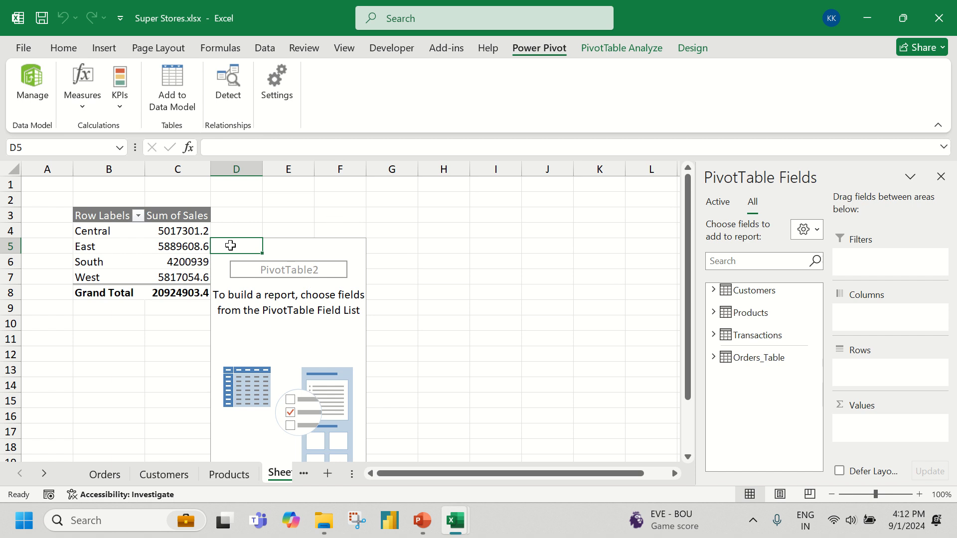
Move the empty second PivotTable from cell D5 to cell H3
{"action": "left_click_drag", "start_coordinate": [229, 245], "coordinate": [331, 435]}
{"action": "scroll", "coordinate": [346, 361], "scroll_direction": "up", "scroll_amount": 2}
{"action": "key", "text": "ctrl+c"}
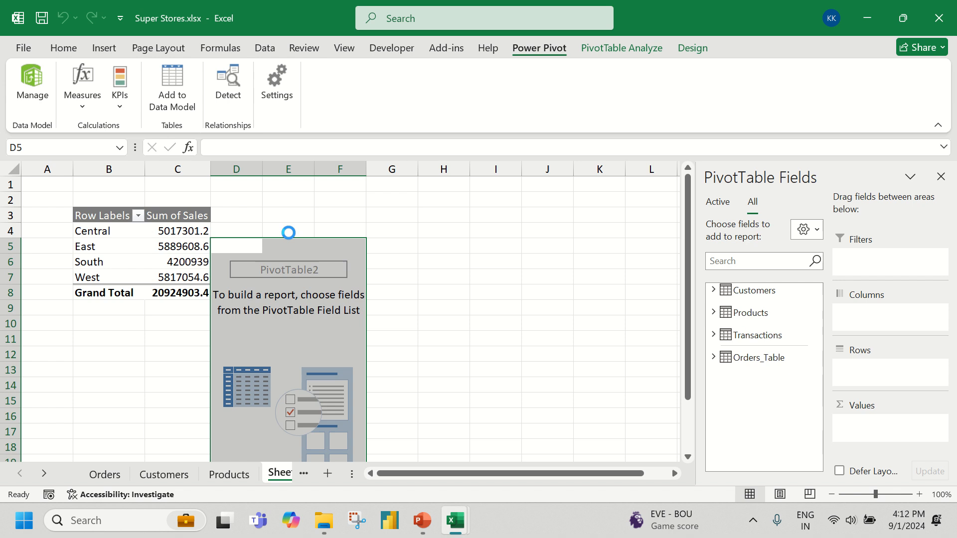
{"action": "left_click", "coordinate": [428, 221]}
{"action": "key", "text": "Return"}
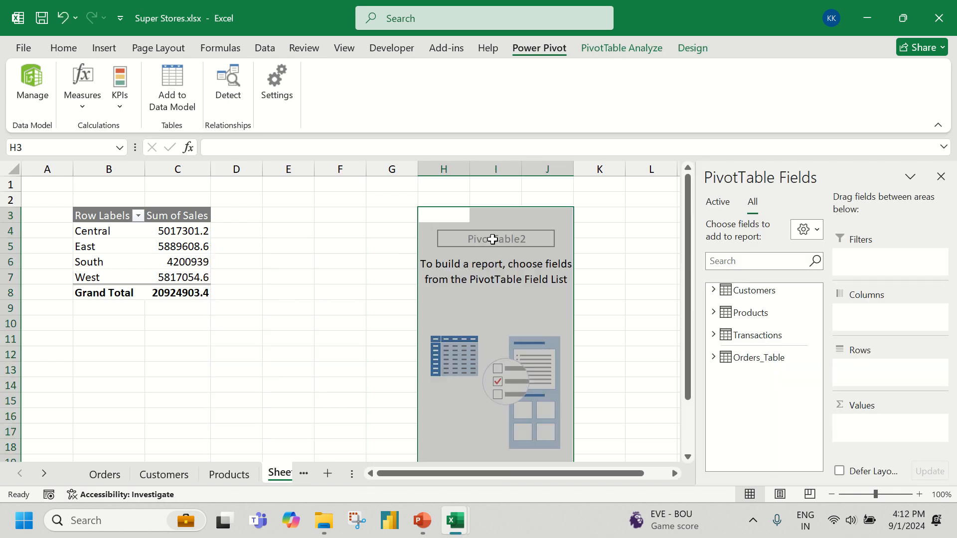
Fill the second PivotTable with Category from Products as rows and Sales from Transactions as values
{"action": "left_click", "coordinate": [713, 313]}
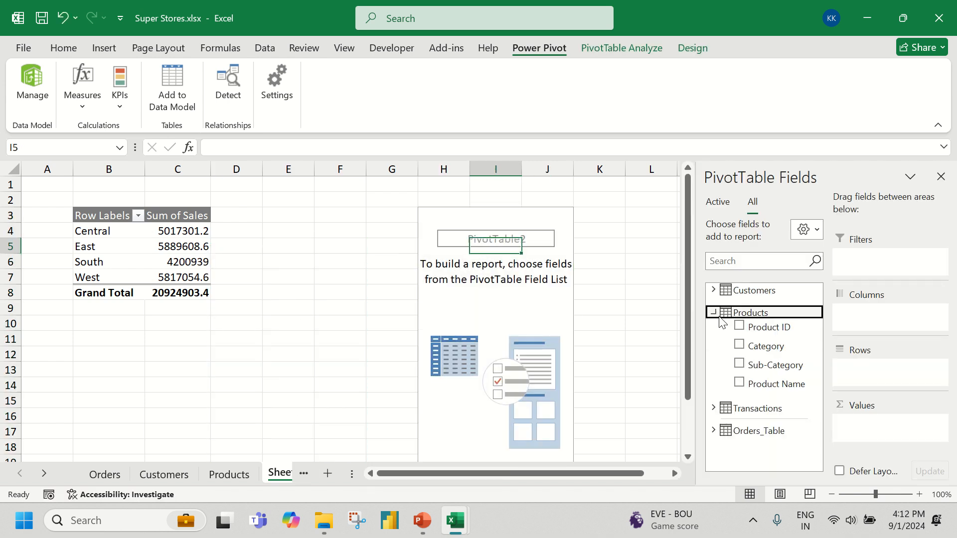
{"action": "left_click", "coordinate": [762, 346]}
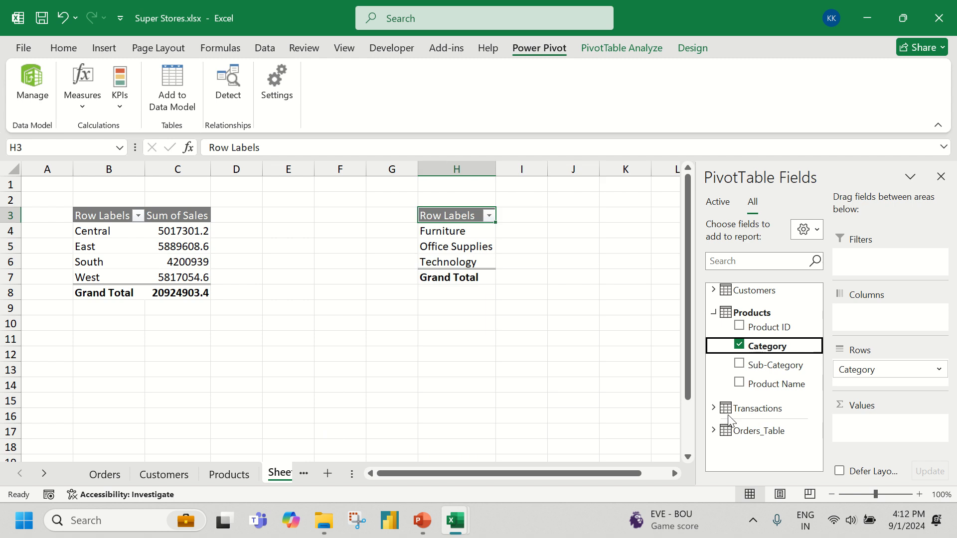
{"action": "left_click", "coordinate": [713, 408]}
{"action": "scroll", "coordinate": [752, 354], "scroll_direction": "down", "scroll_amount": 3}
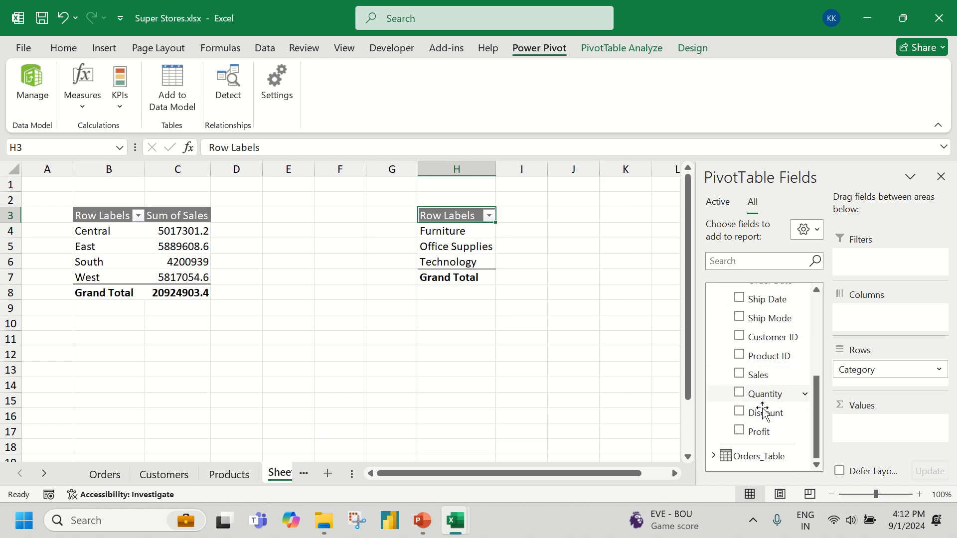
{"action": "left_click_drag", "start_coordinate": [757, 374], "coordinate": [891, 426]}
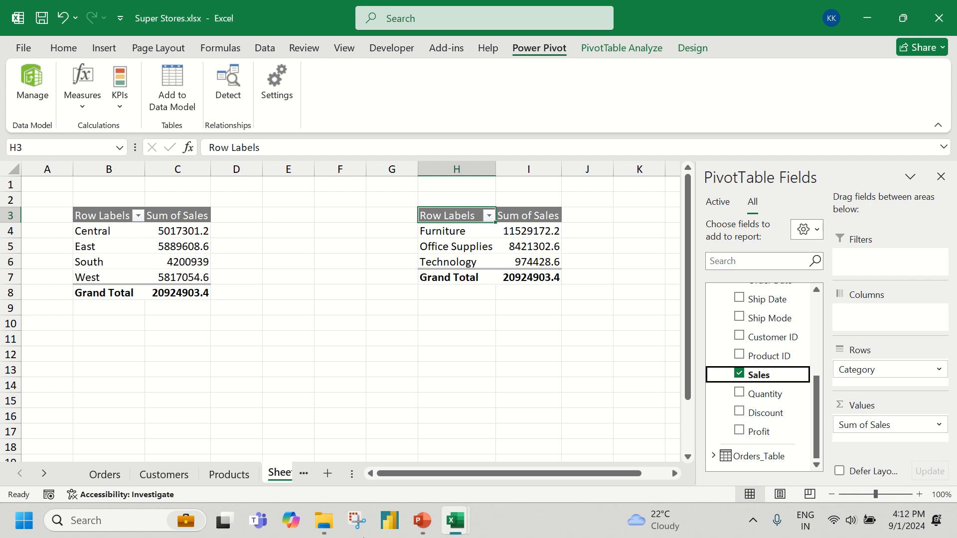
Insert a 2-D clustered column chart from the regional sales PivotTable and place it just below that table
{"action": "left_click", "coordinate": [169, 249]}
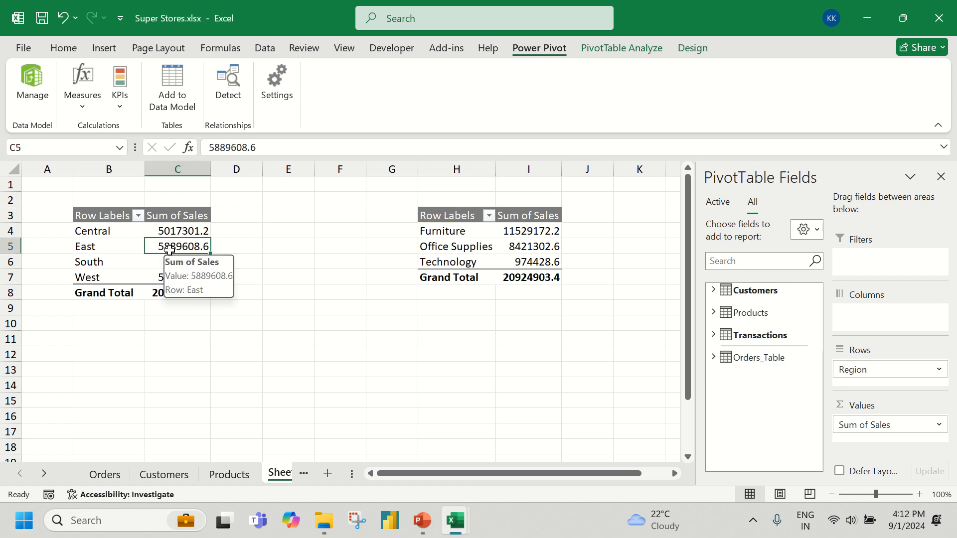
{"action": "left_click", "coordinate": [95, 51]}
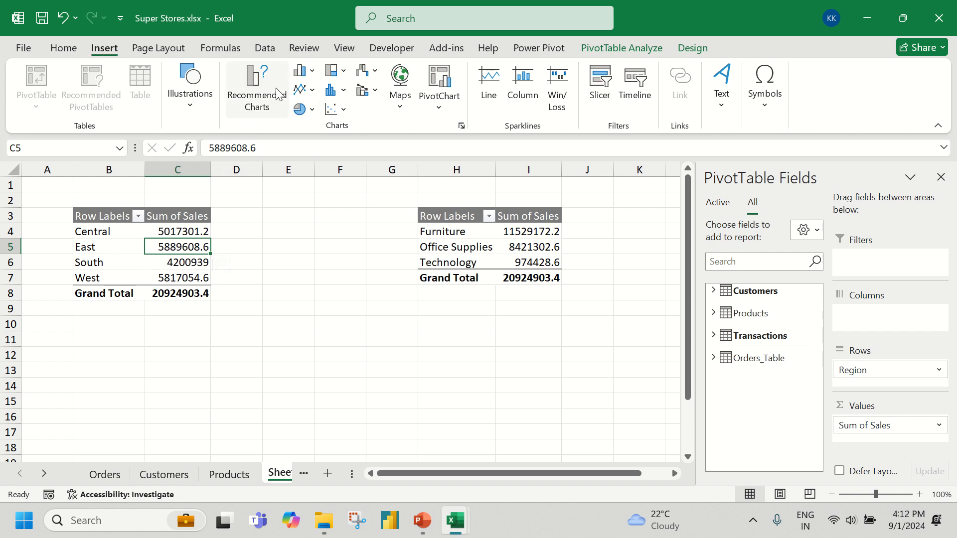
{"action": "left_click", "coordinate": [305, 70]}
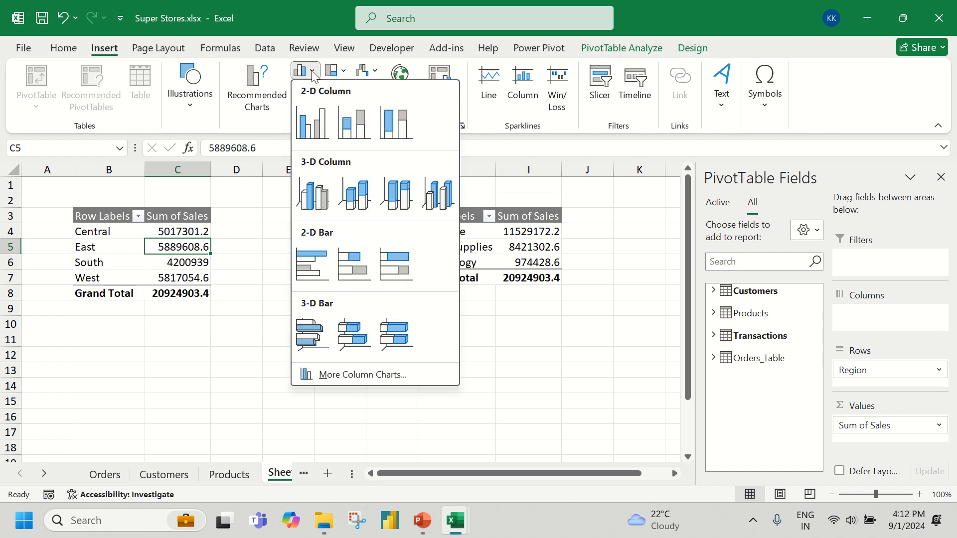
{"action": "left_click", "coordinate": [315, 120]}
{"action": "left_click_drag", "start_coordinate": [305, 240], "coordinate": [152, 323]}
Delete the category sales PivotTable that starts at cell H3
{"action": "left_click", "coordinate": [472, 233]}
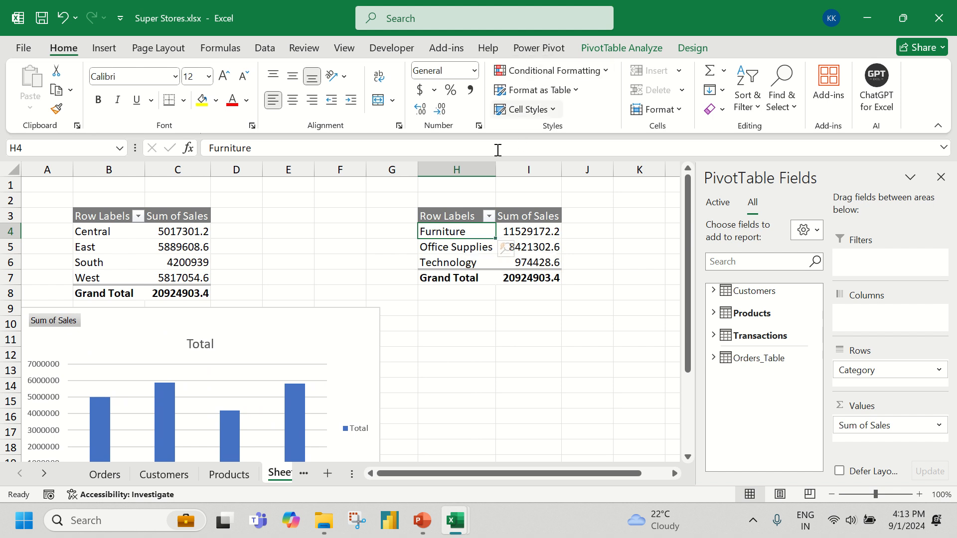
{"action": "left_click_drag", "start_coordinate": [452, 202], "coordinate": [535, 292]}
{"action": "key", "text": "Delete"}
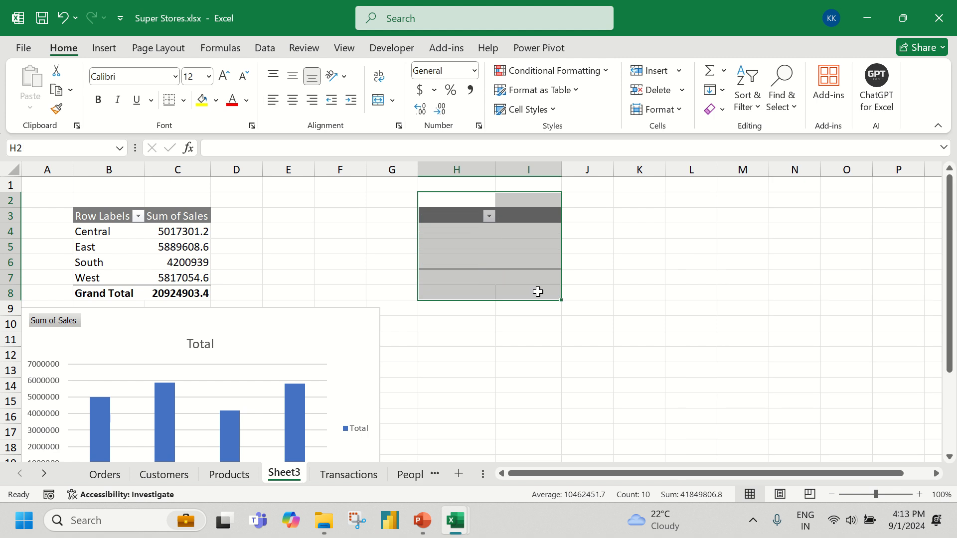
Create a PivotTable from the Data Model on the existing worksheet at Sheet3 cell H3
{"action": "left_click", "coordinate": [453, 214]}
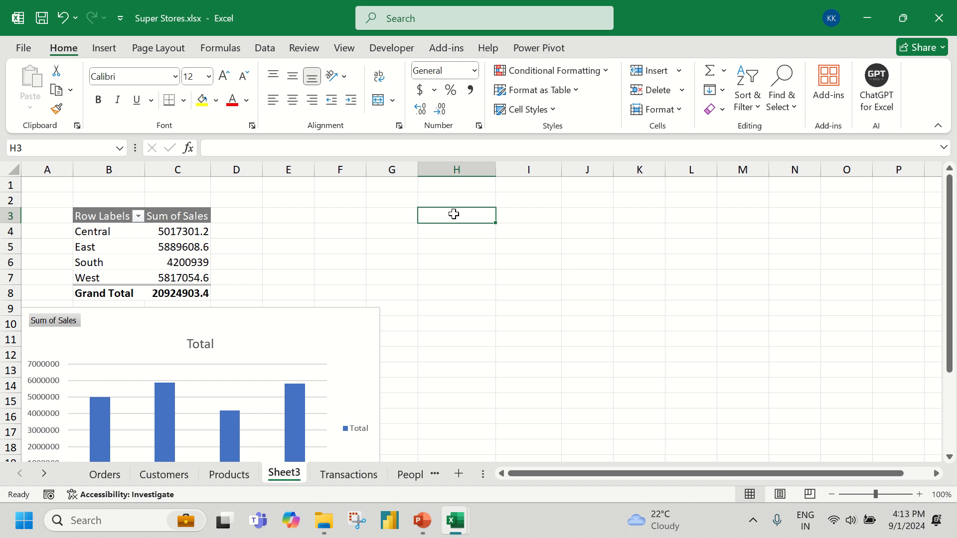
{"action": "left_click", "coordinate": [543, 49]}
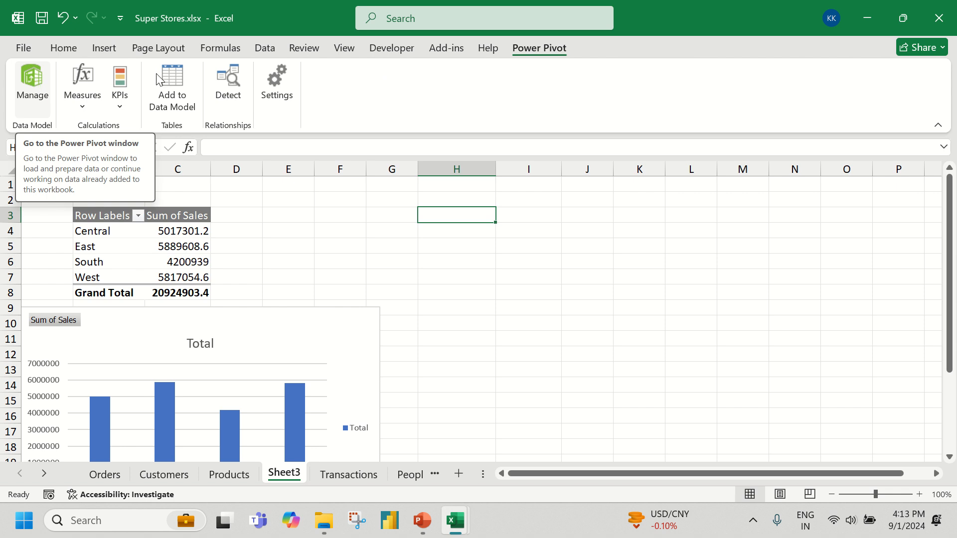
{"action": "left_click", "coordinate": [42, 81]}
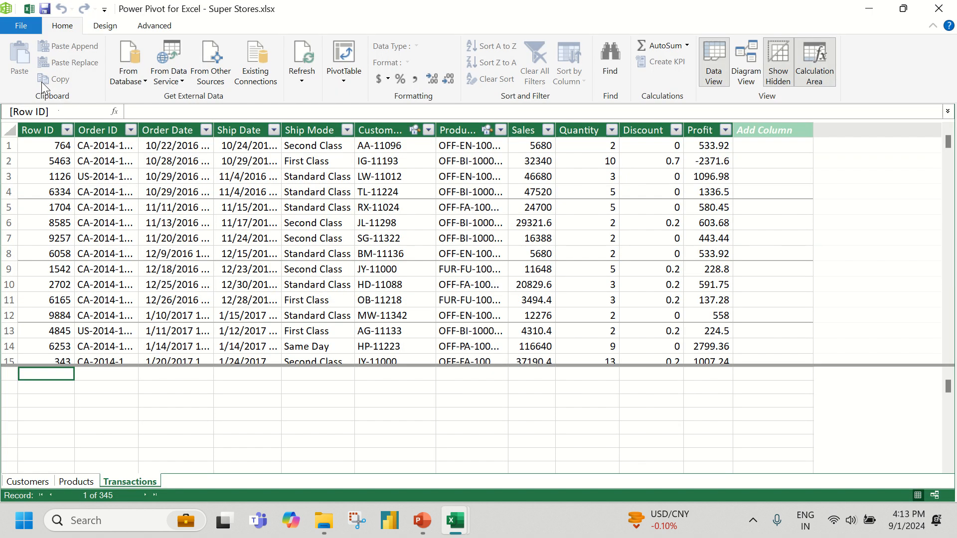
{"action": "left_click", "coordinate": [344, 74]}
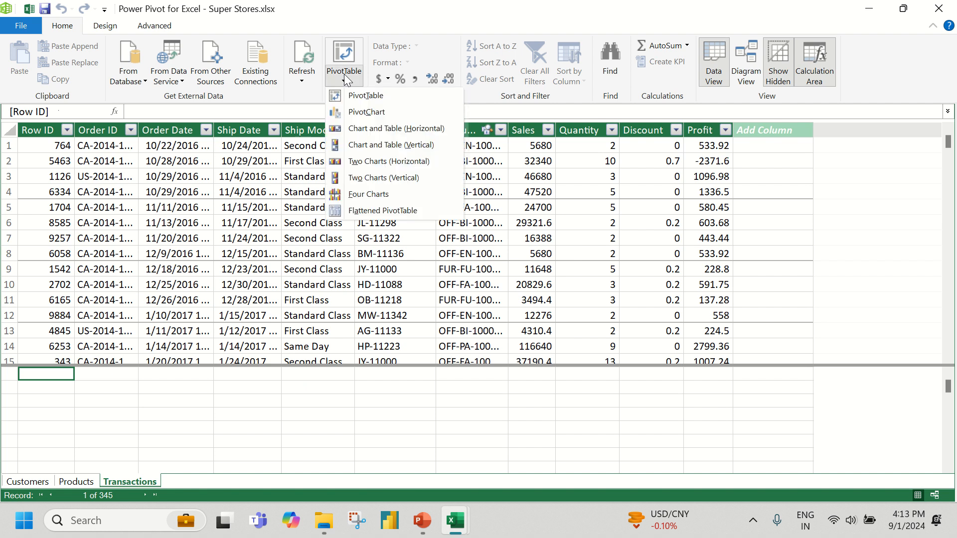
{"action": "left_click", "coordinate": [360, 96]}
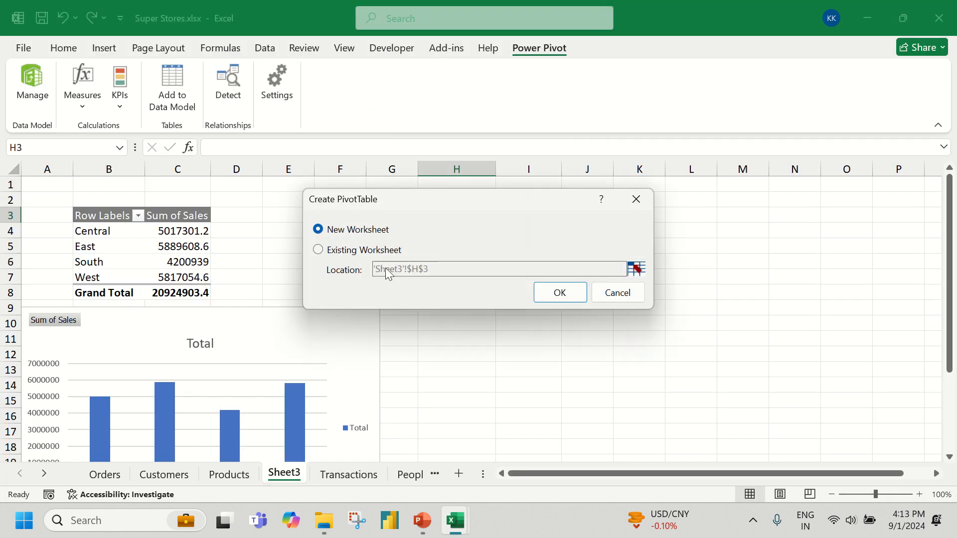
{"action": "left_click", "coordinate": [376, 252]}
{"action": "left_click_drag", "start_coordinate": [392, 194], "coordinate": [608, 121]}
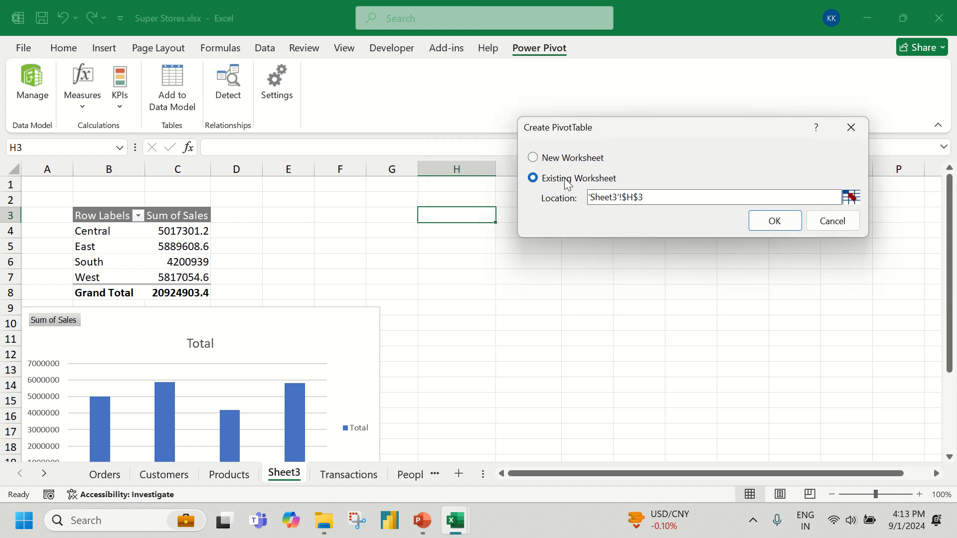
{"action": "left_click", "coordinate": [769, 225]}
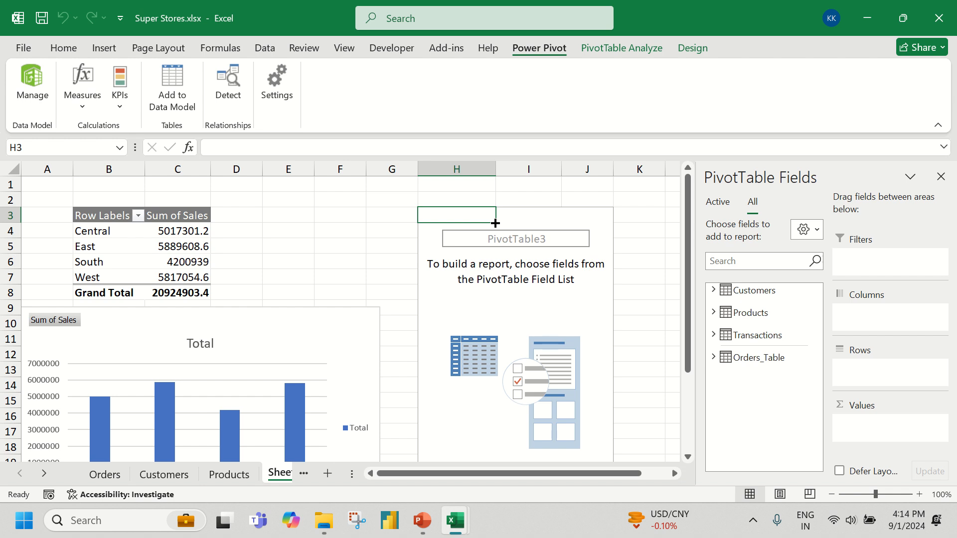
Fill the empty PivotTable at H3 with Category from Products as rows and Sales from Transactions as values
{"action": "left_click", "coordinate": [713, 313]}
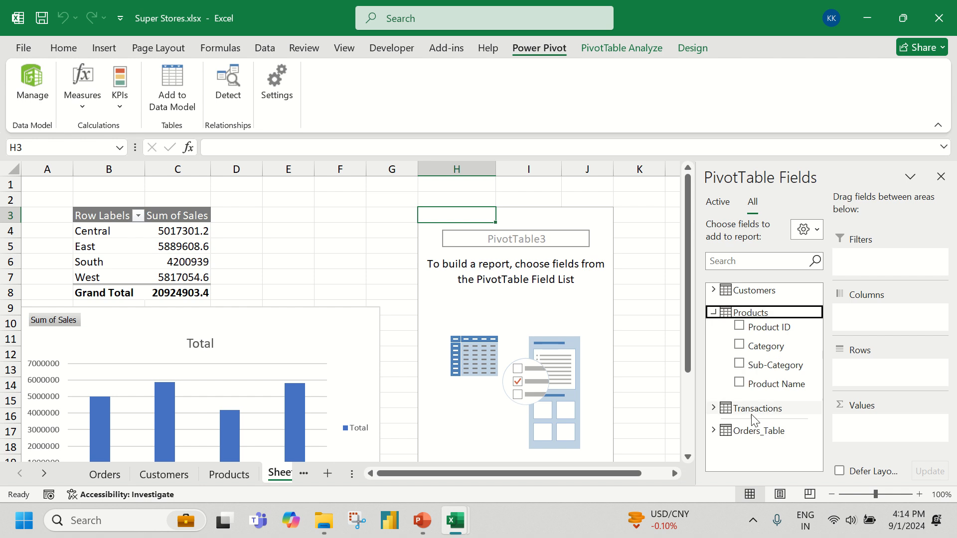
{"action": "left_click_drag", "start_coordinate": [765, 346], "coordinate": [889, 387]}
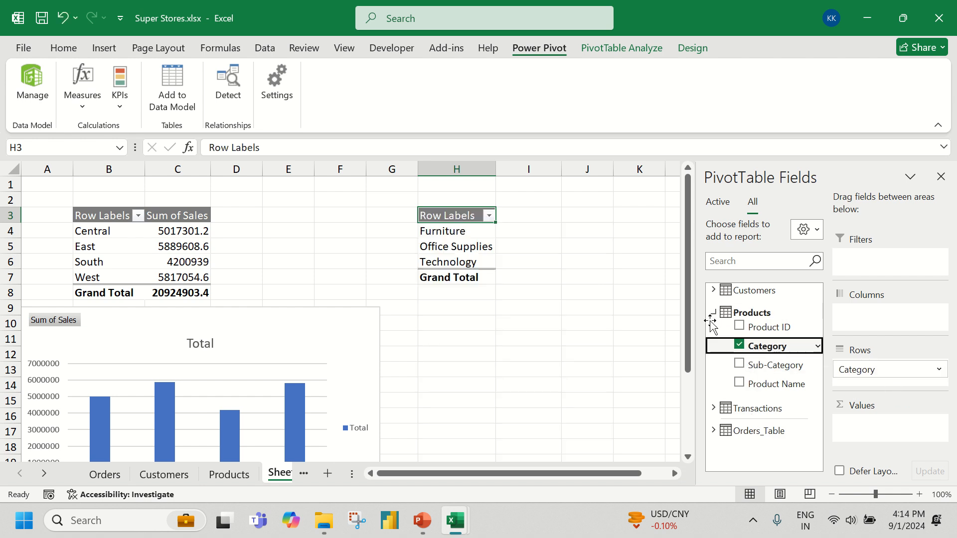
{"action": "left_click", "coordinate": [713, 408]}
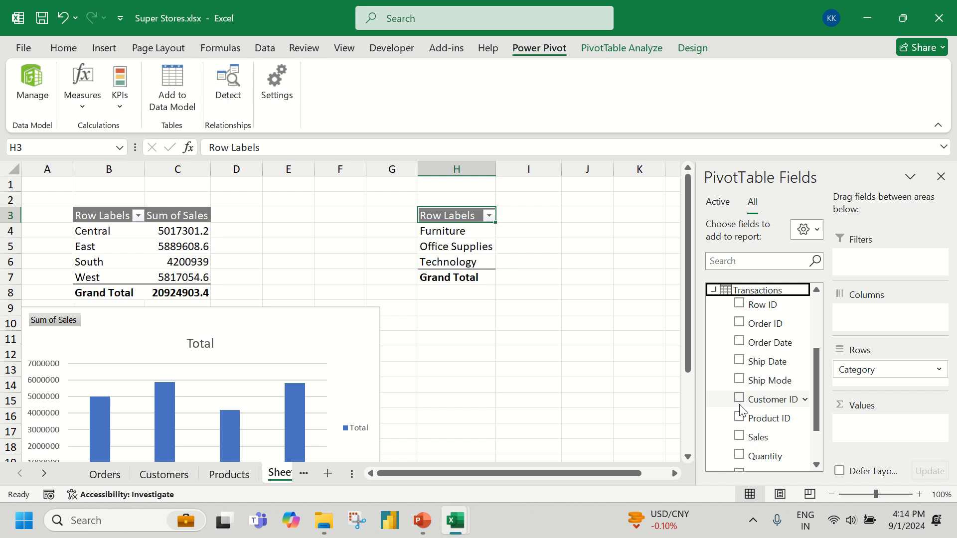
{"action": "scroll", "coordinate": [751, 381], "scroll_direction": "down", "scroll_amount": 3}
{"action": "left_click_drag", "start_coordinate": [756, 371], "coordinate": [890, 427]}
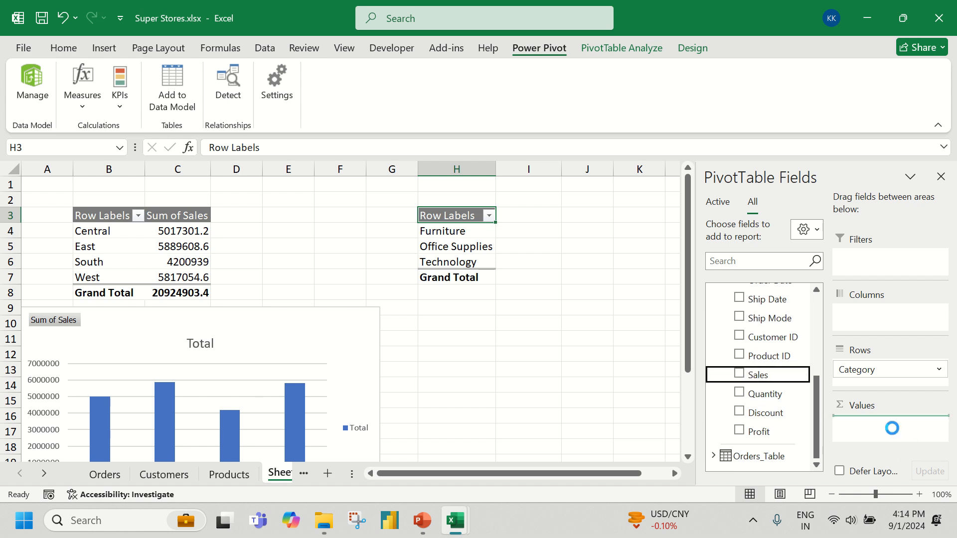
{"action": "left_click_drag", "start_coordinate": [459, 230], "coordinate": [459, 261]}
{"action": "left_click_drag", "start_coordinate": [537, 236], "coordinate": [535, 261]}
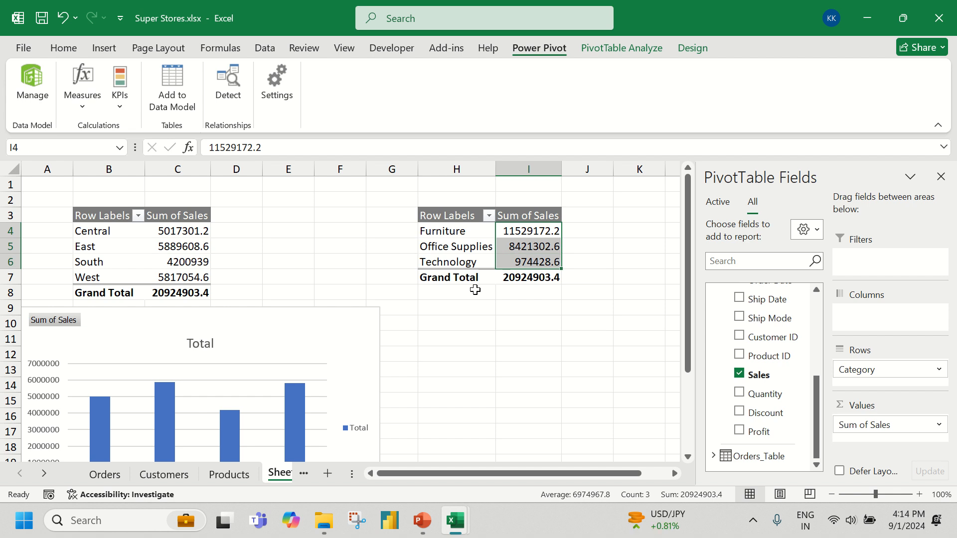
{"action": "left_click", "coordinate": [192, 247]}
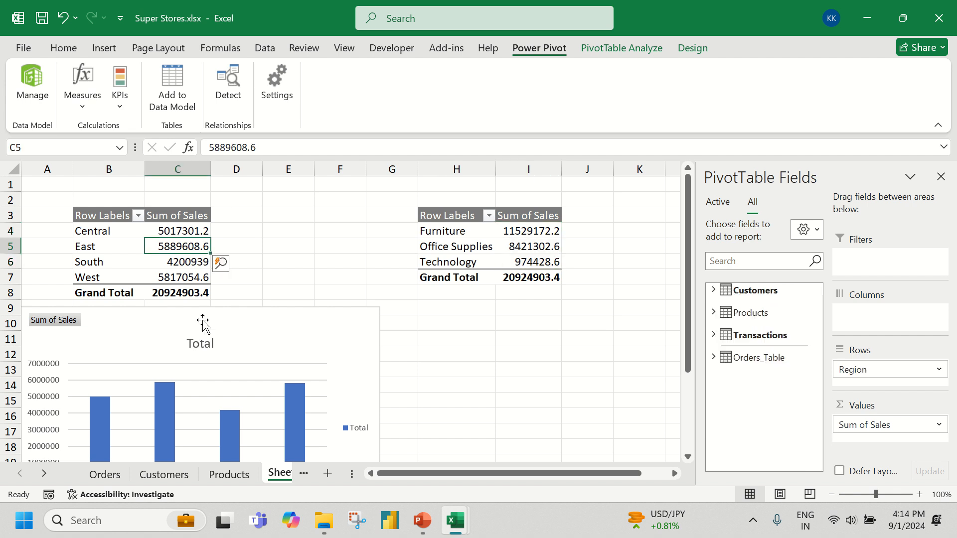
{"action": "left_click", "coordinate": [463, 234]}
{"action": "left_click", "coordinate": [186, 258]}
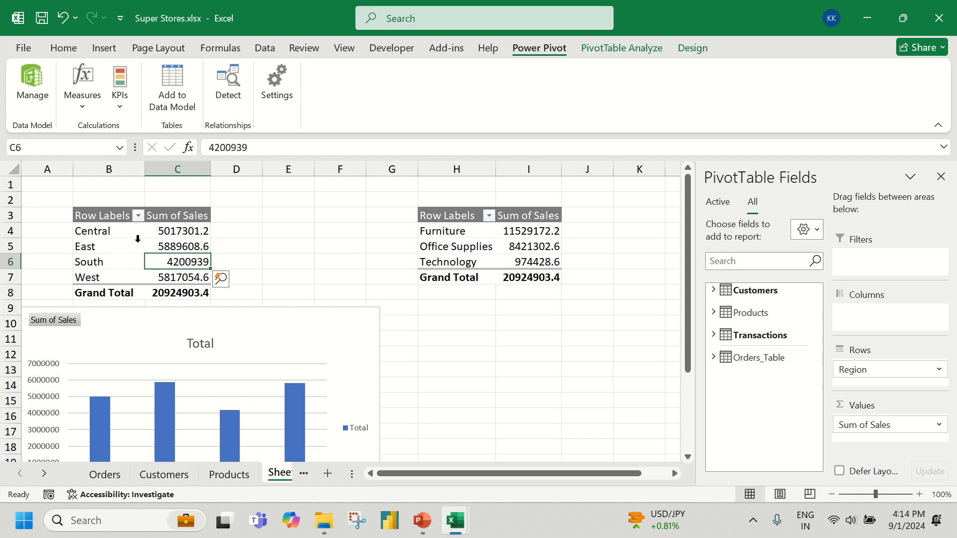
{"action": "left_click", "coordinate": [152, 233]}
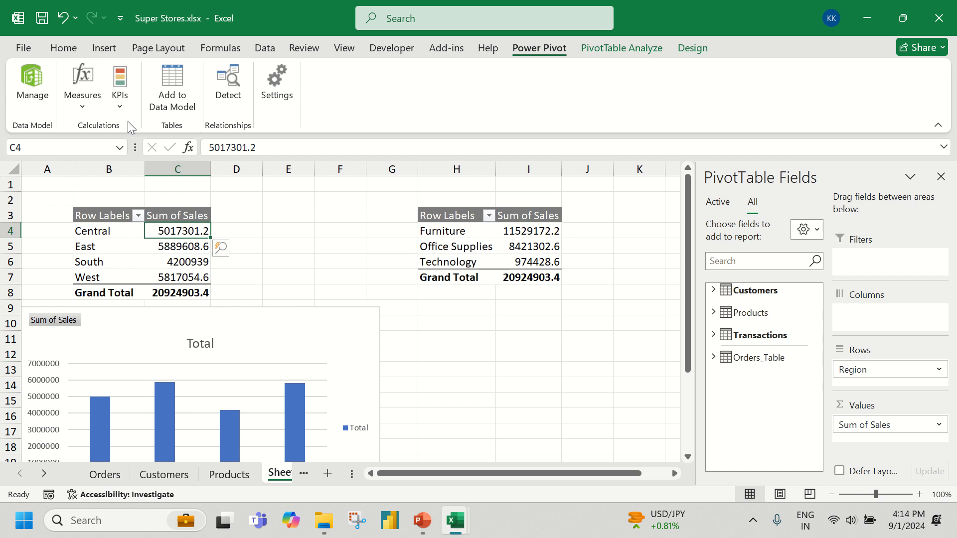
Insert a 2-D clustered column chart from the category sales PivotTable and place it beside the regional chart, below its table
{"action": "left_click", "coordinate": [103, 49]}
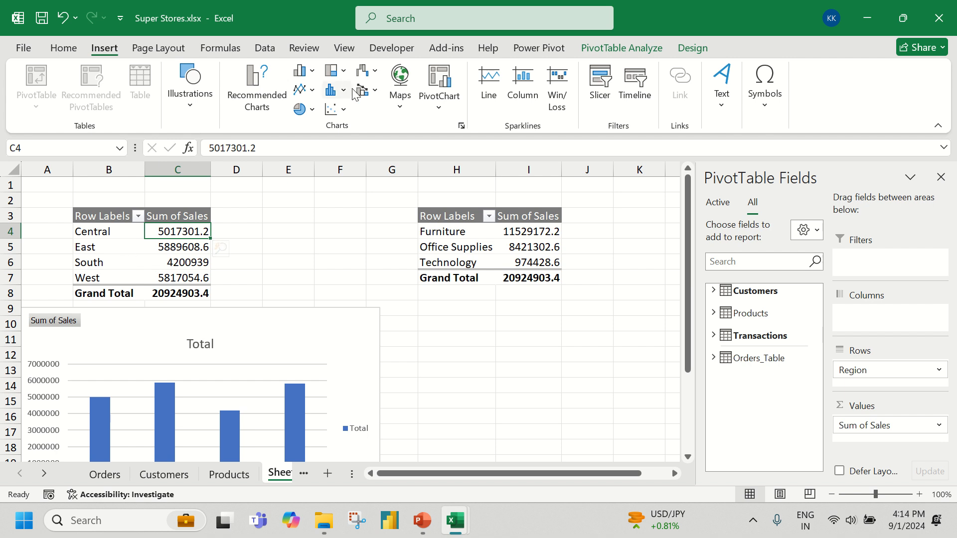
{"action": "left_click", "coordinate": [304, 71]}
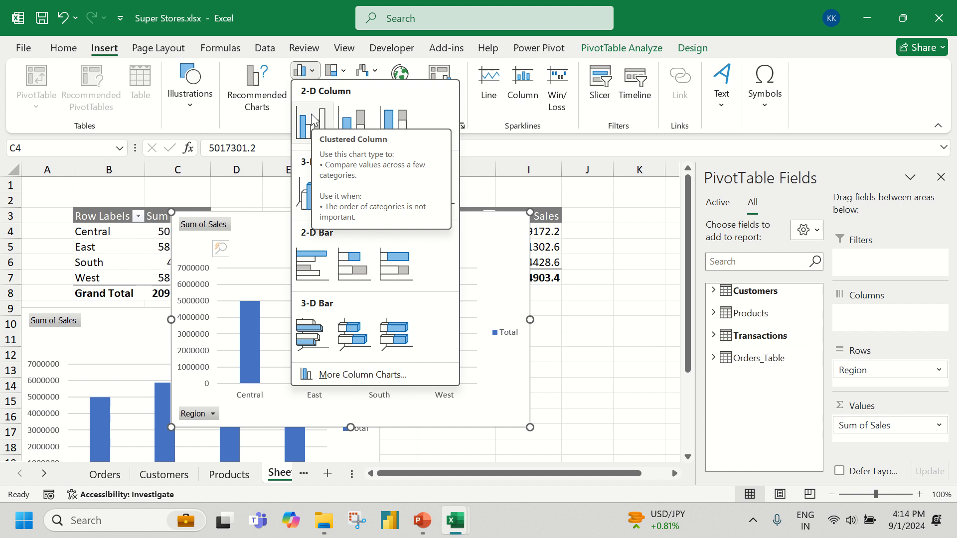
{"action": "left_click", "coordinate": [536, 247]}
{"action": "left_click", "coordinate": [486, 237]}
{"action": "left_click", "coordinate": [477, 247]}
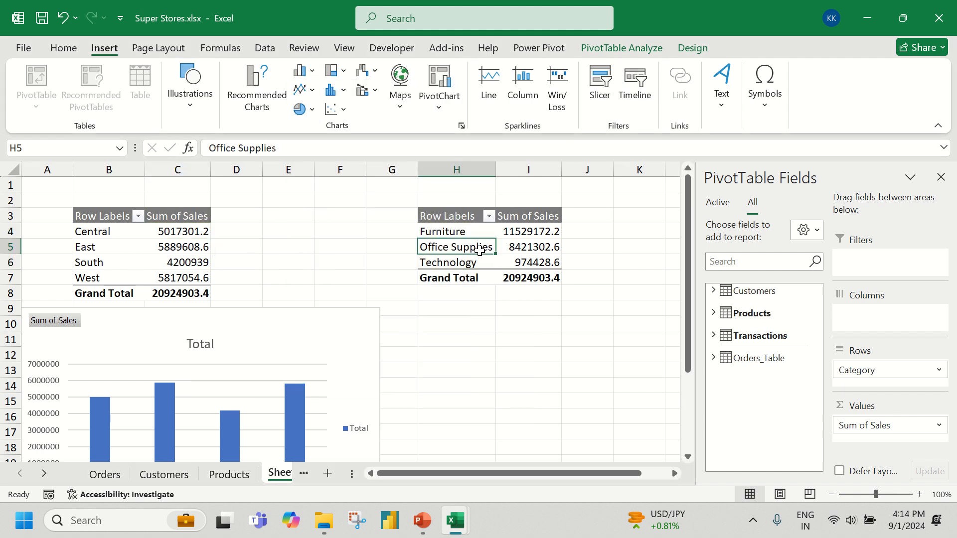
{"action": "left_click", "coordinate": [305, 70]}
{"action": "left_click", "coordinate": [305, 116]}
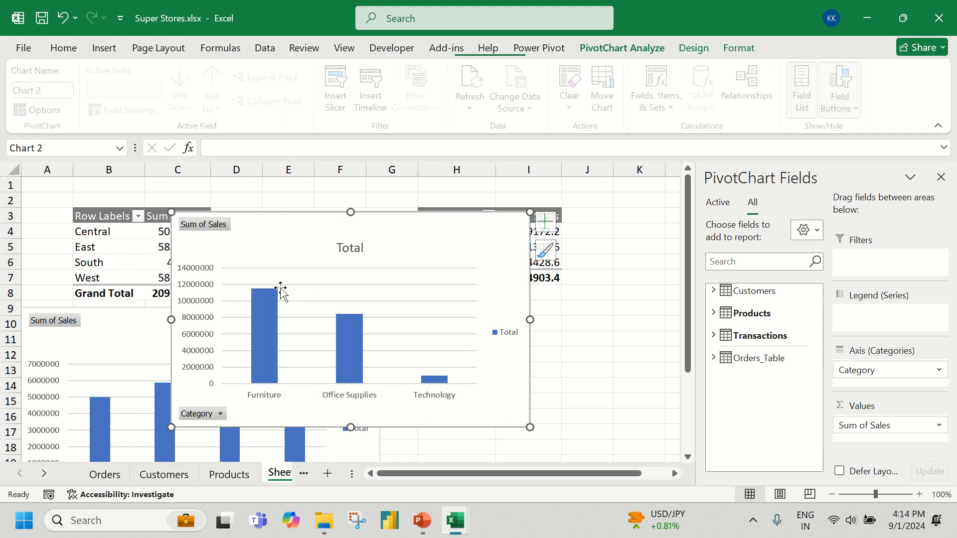
{"action": "left_click_drag", "start_coordinate": [265, 248], "coordinate": [478, 340]}
{"action": "left_click", "coordinate": [339, 230]}
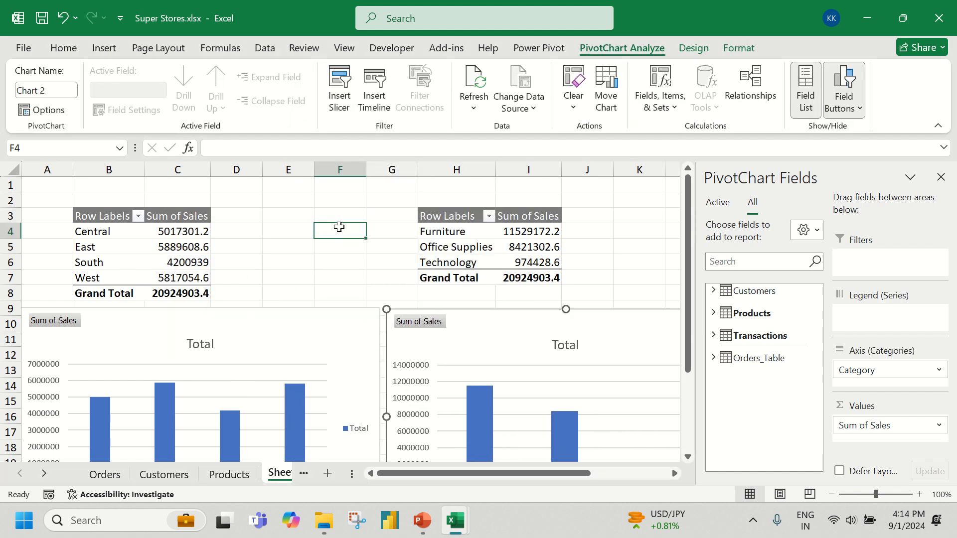
{"action": "scroll", "coordinate": [342, 257], "scroll_direction": "down", "scroll_amount": 3}
{"action": "scroll", "coordinate": [341, 255], "scroll_direction": "up", "scroll_amount": 2}
{"action": "scroll", "coordinate": [341, 255], "scroll_direction": "down", "scroll_amount": 1}
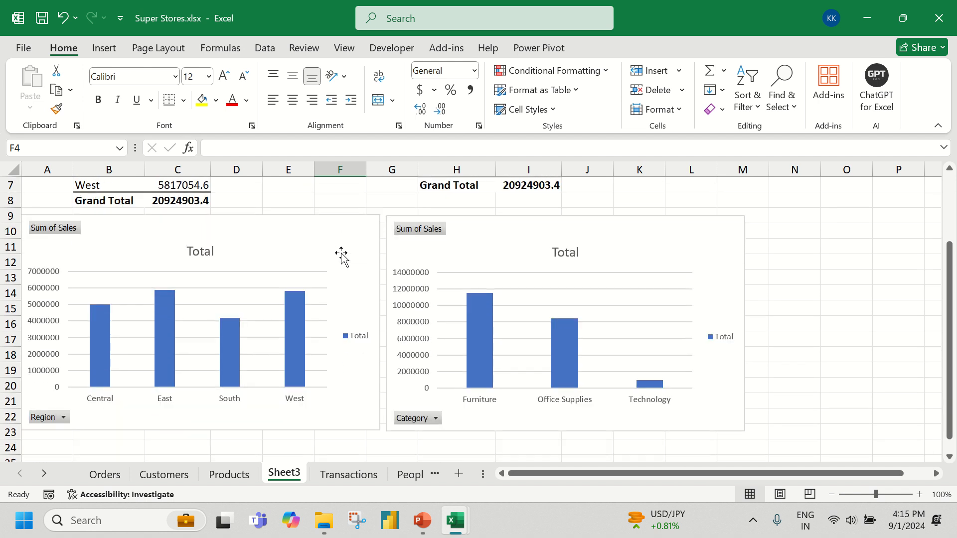
{"action": "scroll", "coordinate": [341, 256], "scroll_direction": "up", "scroll_amount": 2}
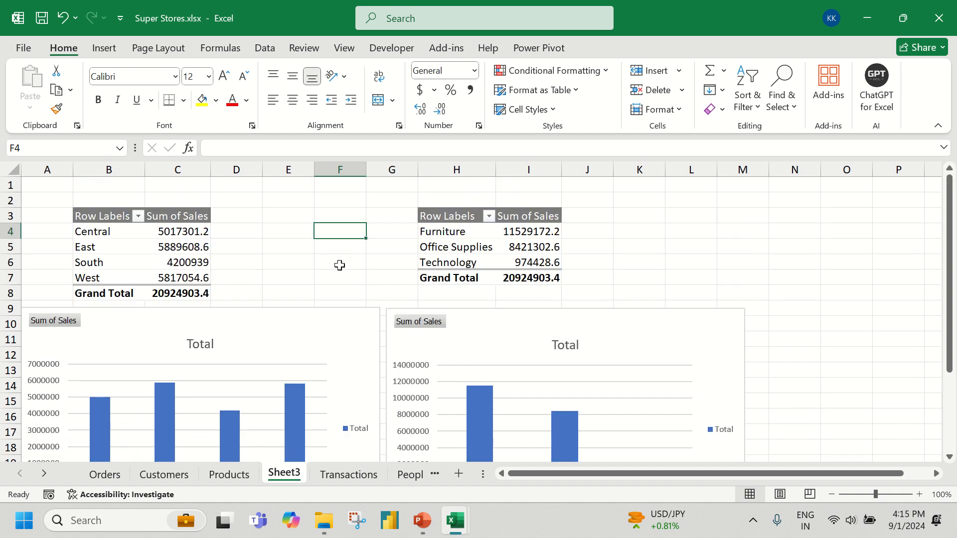
{"action": "scroll", "coordinate": [339, 265], "scroll_direction": "down", "scroll_amount": 1}
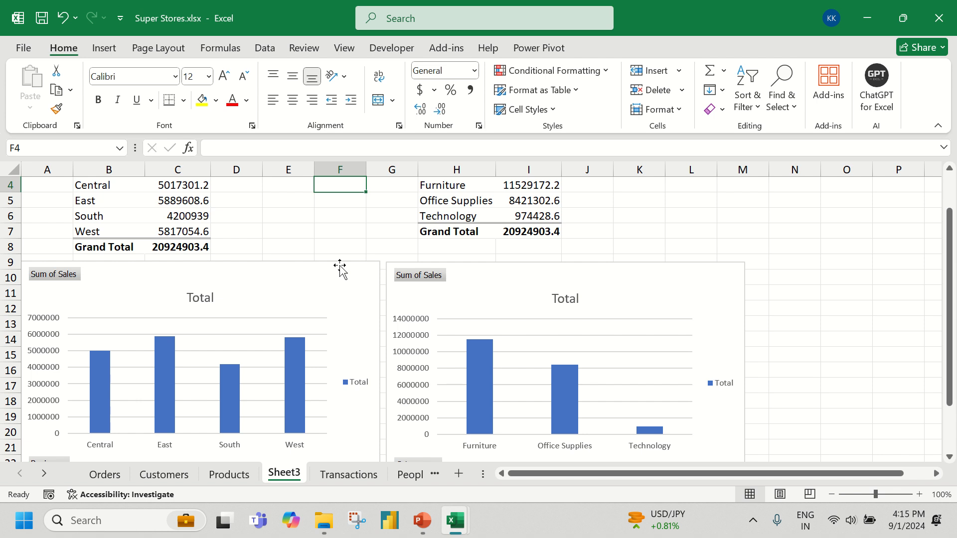
{"action": "scroll", "coordinate": [393, 305], "scroll_direction": "up", "scroll_amount": 1}
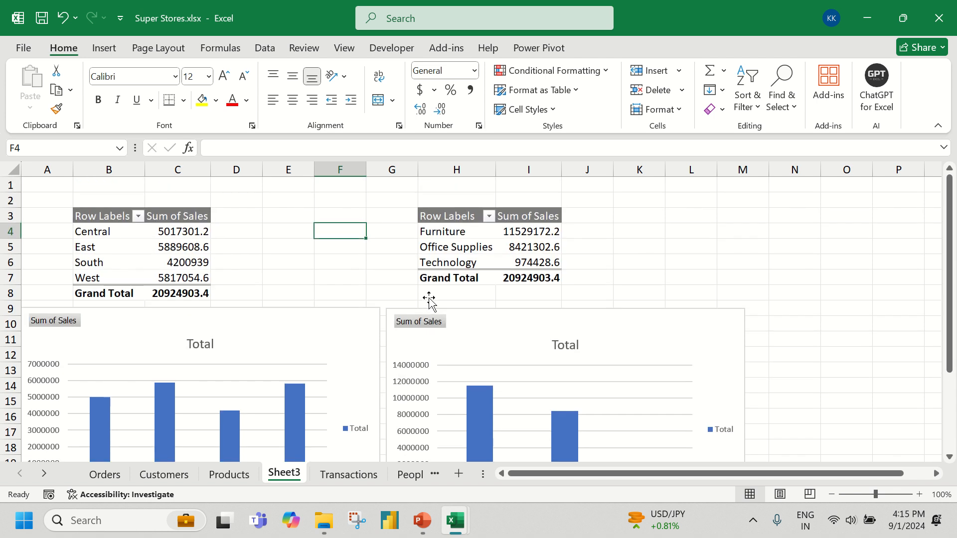
Delete the category column chart and the category sales PivotTable that starts at cell H3
{"action": "left_click", "coordinate": [481, 327]}
{"action": "key", "text": "Delete"}
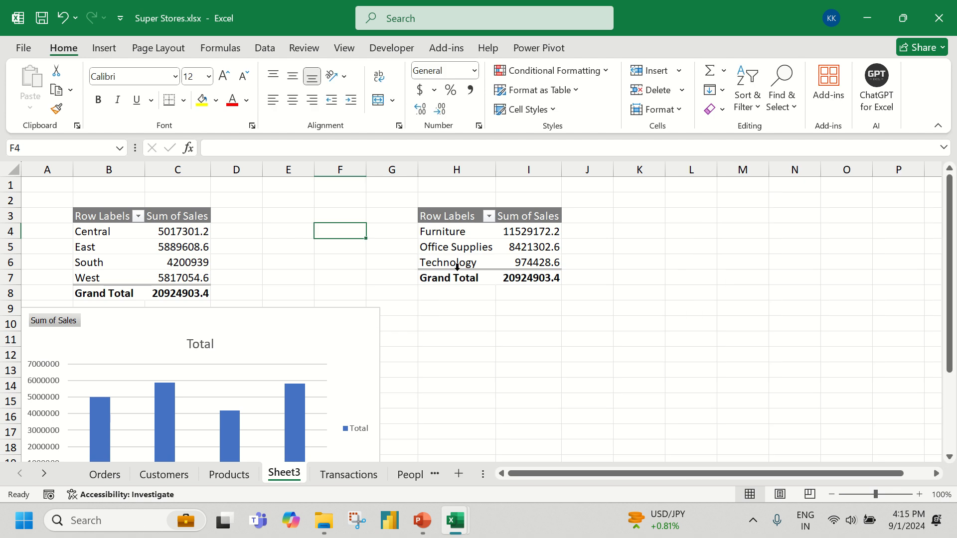
{"action": "left_click_drag", "start_coordinate": [433, 189], "coordinate": [546, 312]}
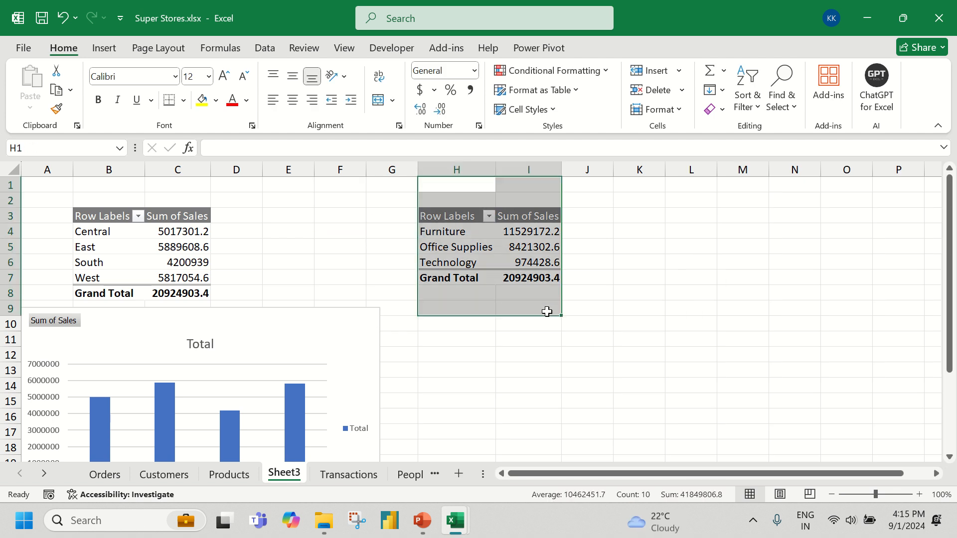
{"action": "key", "text": "Delete"}
Create a PivotTable from the Power Pivot Data Model on the existing worksheet at Sheet3 cell H3
{"action": "left_click", "coordinate": [451, 221]}
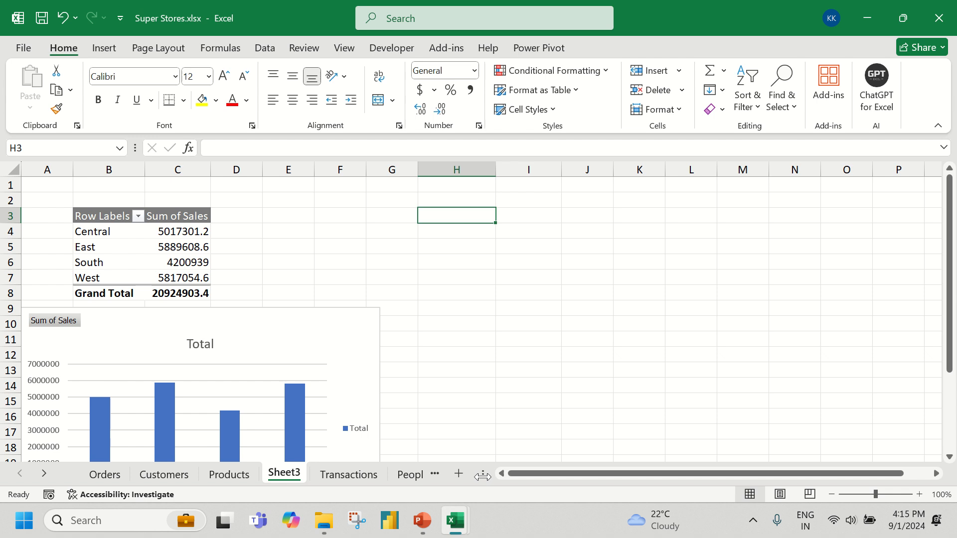
{"action": "left_click", "coordinate": [528, 47]}
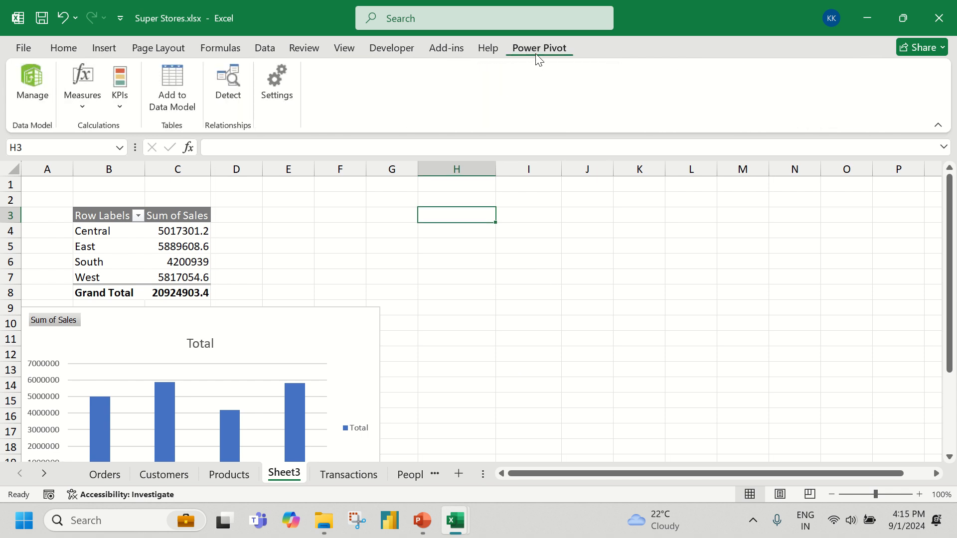
{"action": "left_click", "coordinate": [36, 83]}
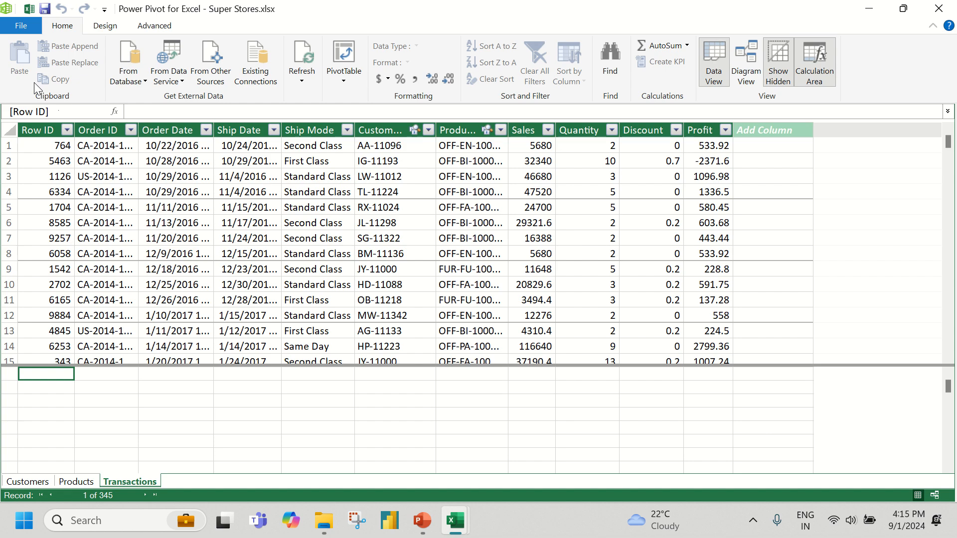
{"action": "left_click", "coordinate": [342, 75]}
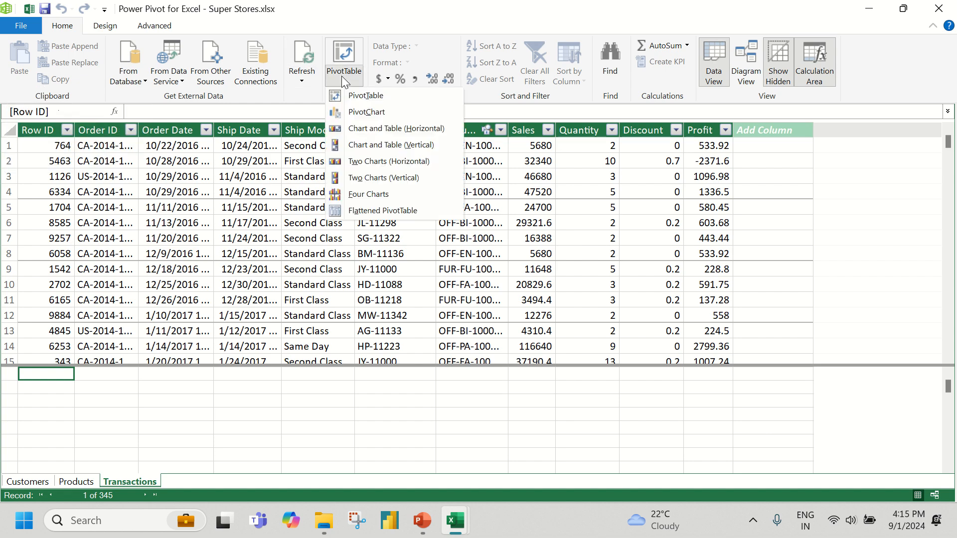
{"action": "left_click", "coordinate": [365, 97]}
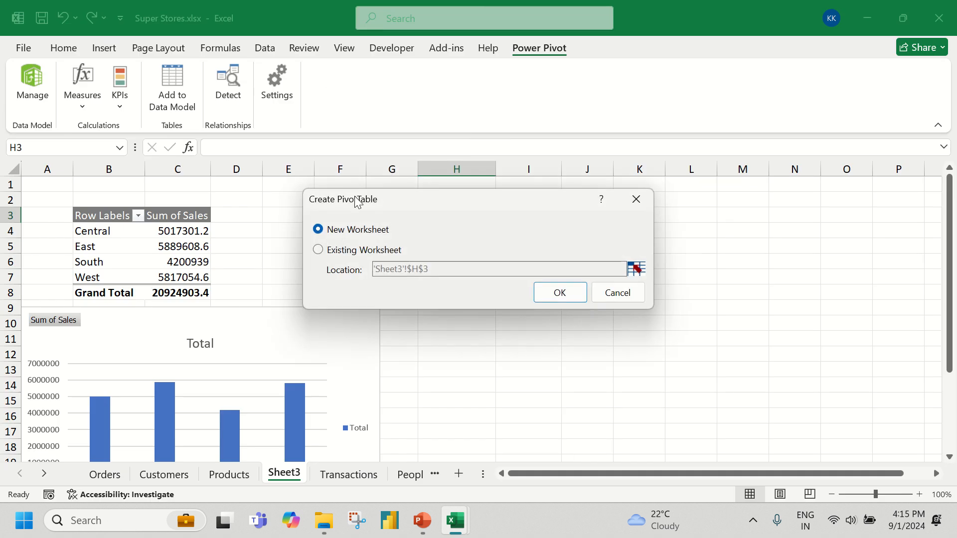
{"action": "left_click", "coordinate": [356, 255]}
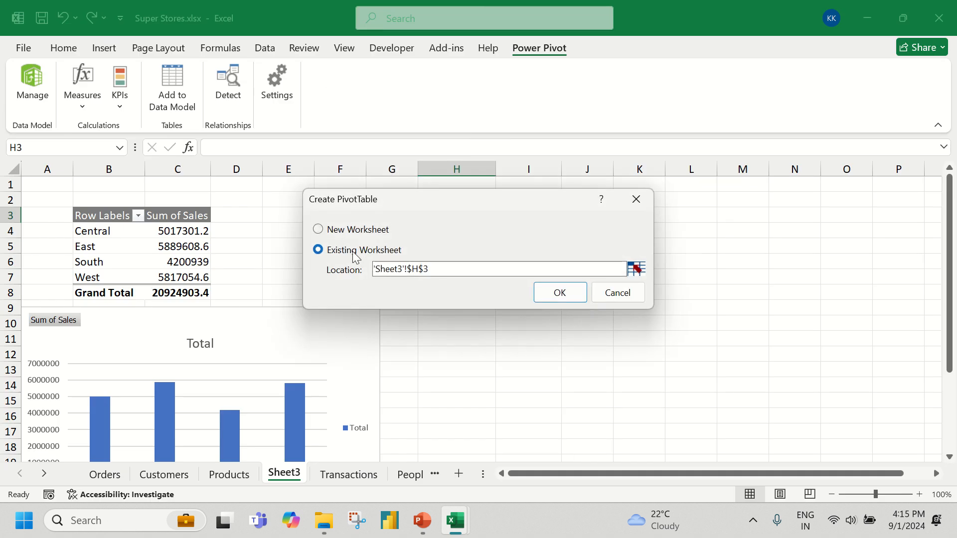
{"action": "left_click", "coordinate": [572, 291]}
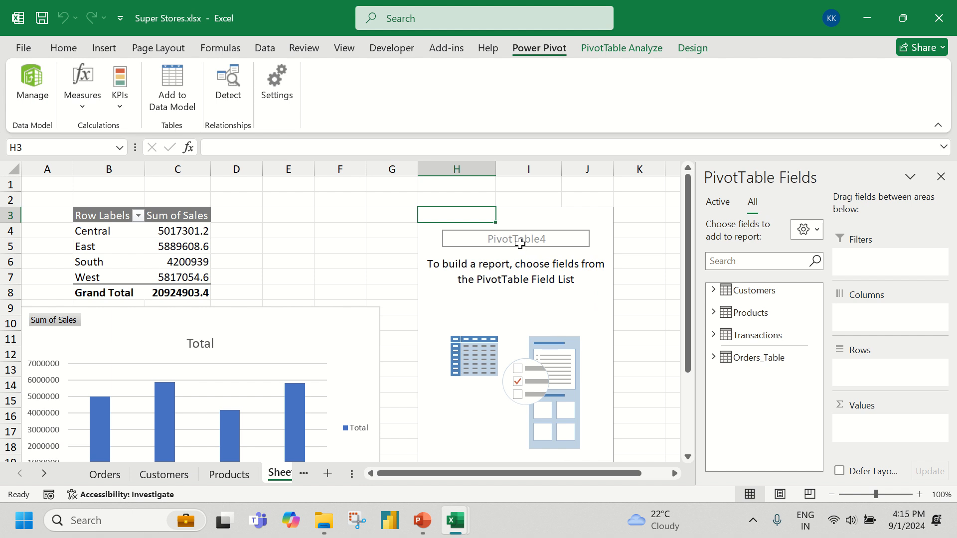
Set Category from Products as rows and Sales from Transactions as values in the new PivotTable at H3
{"action": "left_click", "coordinate": [713, 313]}
{"action": "left_click_drag", "start_coordinate": [765, 347], "coordinate": [864, 371]}
{"action": "left_click", "coordinate": [713, 408]}
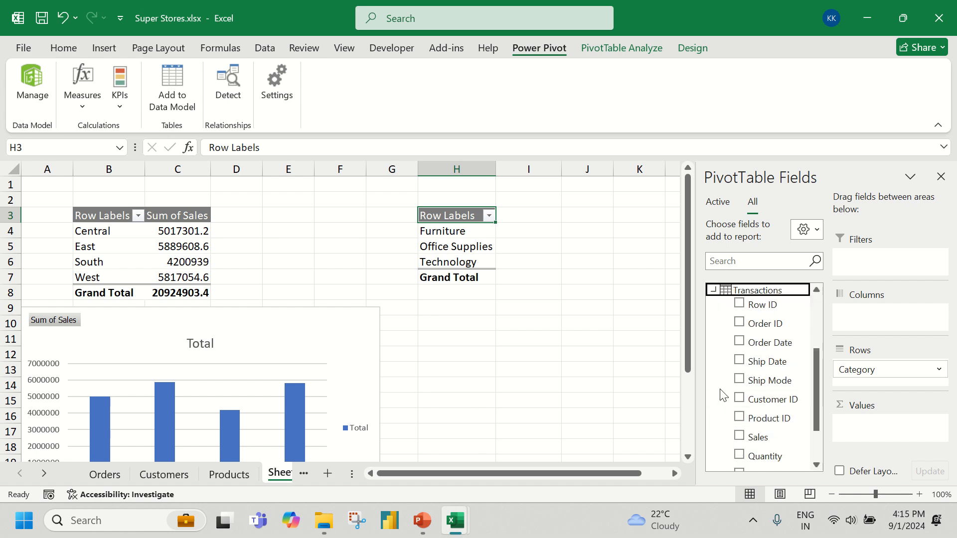
{"action": "scroll", "coordinate": [721, 393], "scroll_direction": "down", "scroll_amount": 2}
{"action": "left_click_drag", "start_coordinate": [758, 376], "coordinate": [880, 425]}
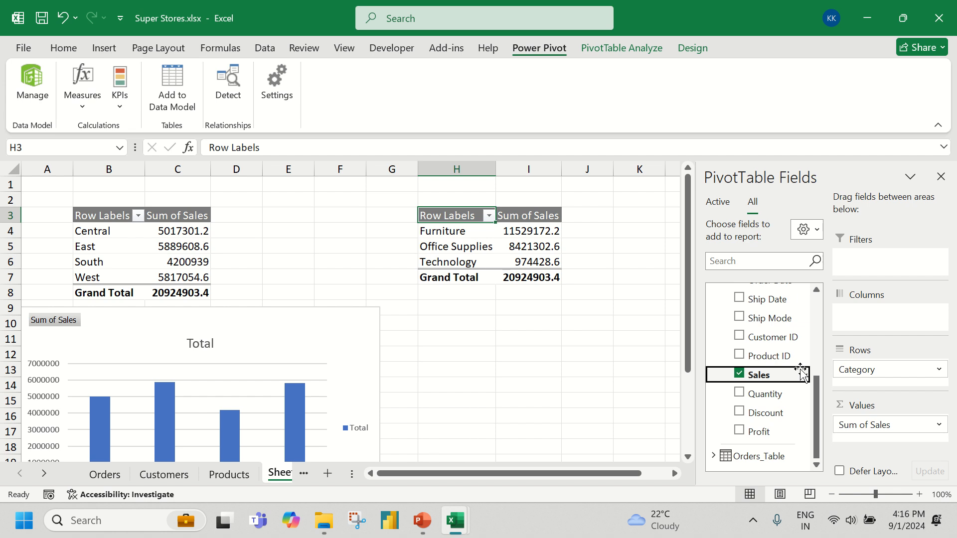
Insert a 2-D clustered column chart from the category sales PivotTable and place it below that table, beside the regional chart
{"action": "left_click", "coordinate": [106, 48]}
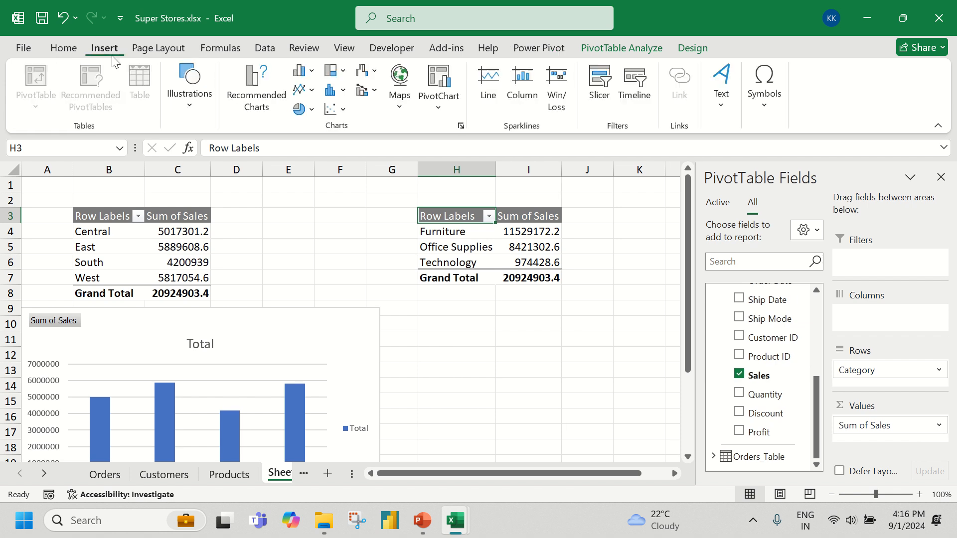
{"action": "left_click", "coordinate": [300, 70]}
{"action": "left_click", "coordinate": [316, 120]}
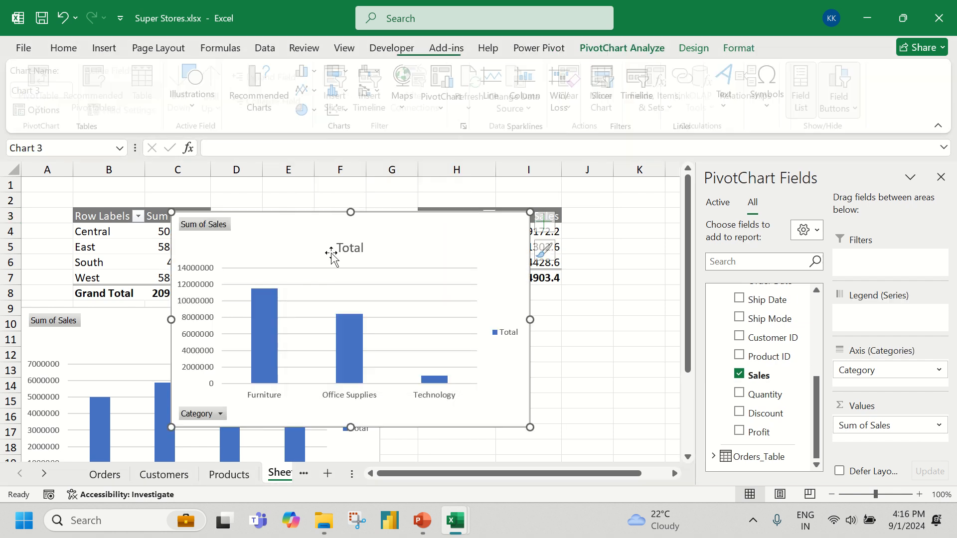
{"action": "left_click_drag", "start_coordinate": [263, 241], "coordinate": [474, 327]}
{"action": "left_click", "coordinate": [381, 243]}
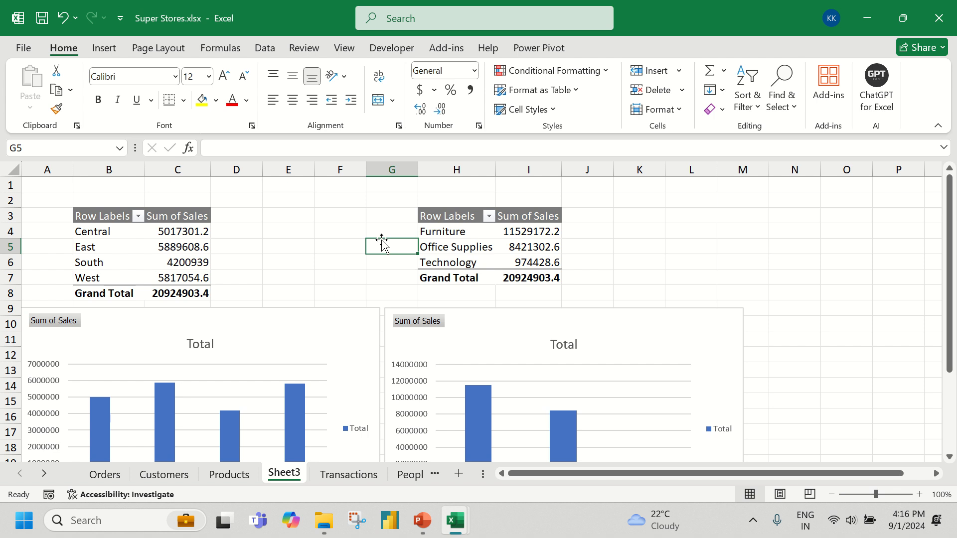
{"action": "left_click", "coordinate": [186, 247]}
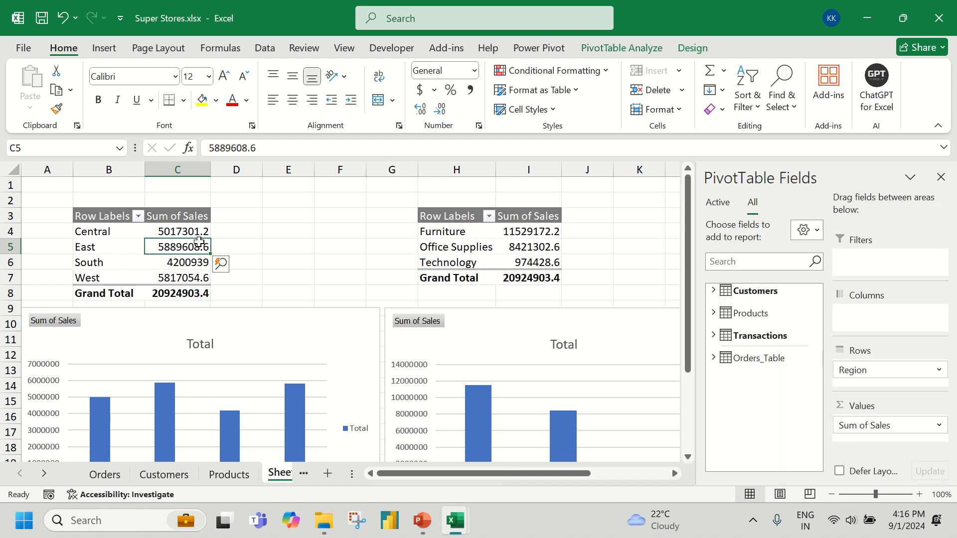
{"action": "left_click", "coordinate": [115, 50]}
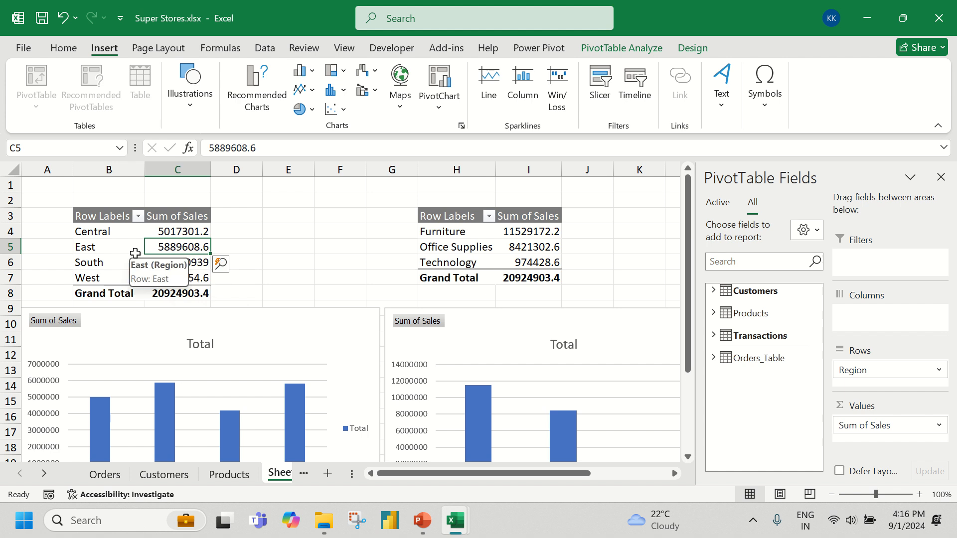
{"action": "left_click", "coordinate": [600, 95]}
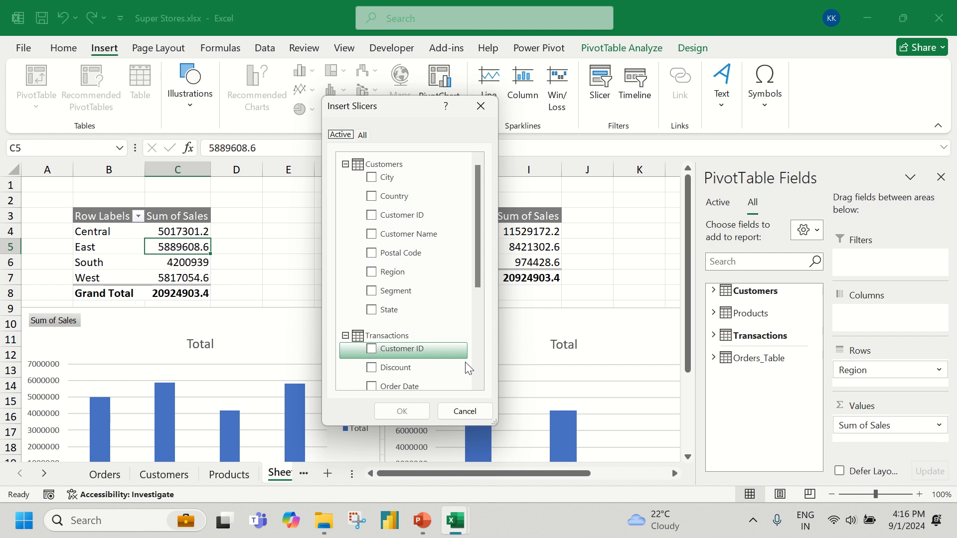
{"action": "left_click", "coordinate": [465, 411]}
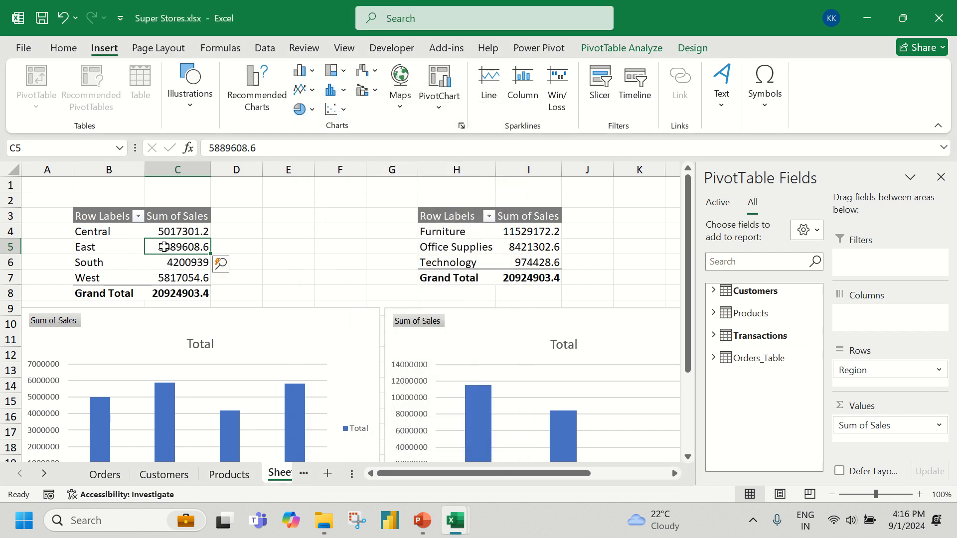
Insert a Segment slicer from Customers for the regional PivotTable, shorten it to 1.47" high and place it between the two PivotTables
{"action": "mouse_move", "coordinate": [164, 247]}
{"action": "left_click", "coordinate": [597, 82]}
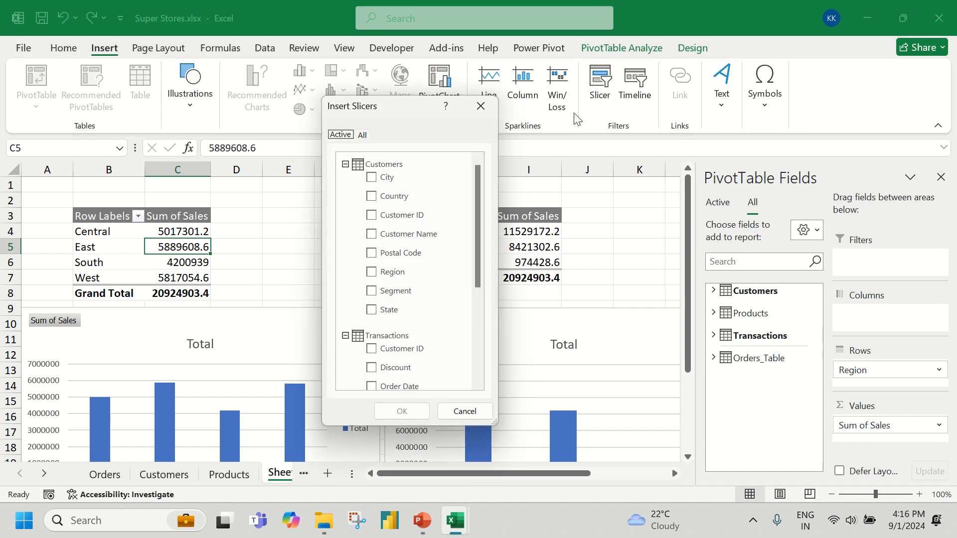
{"action": "left_click", "coordinate": [375, 295]}
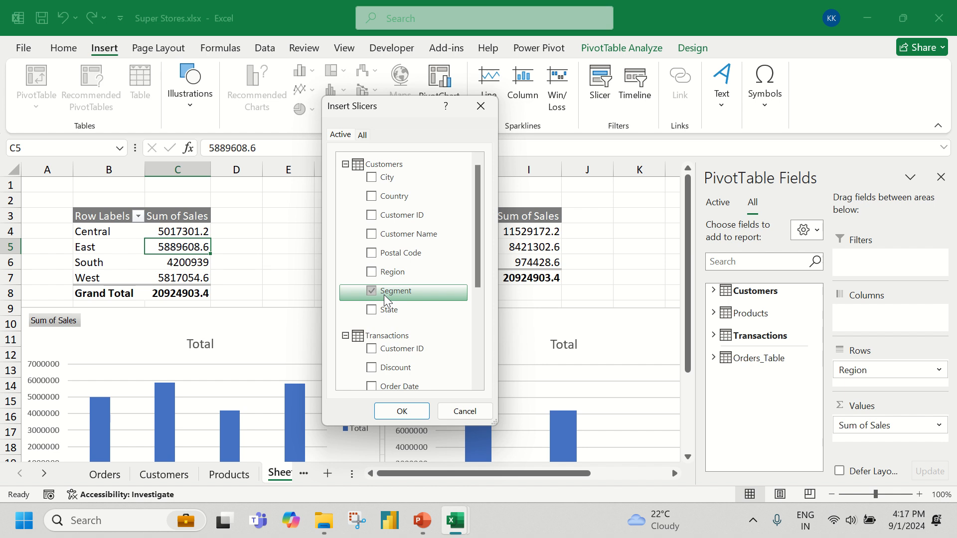
{"action": "left_click", "coordinate": [401, 411]}
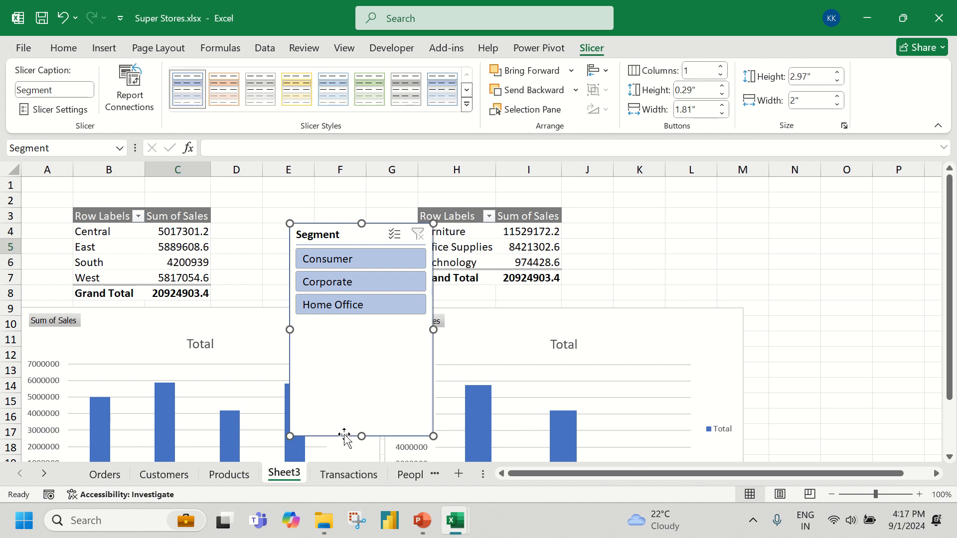
{"action": "left_click_drag", "start_coordinate": [361, 436], "coordinate": [371, 330]}
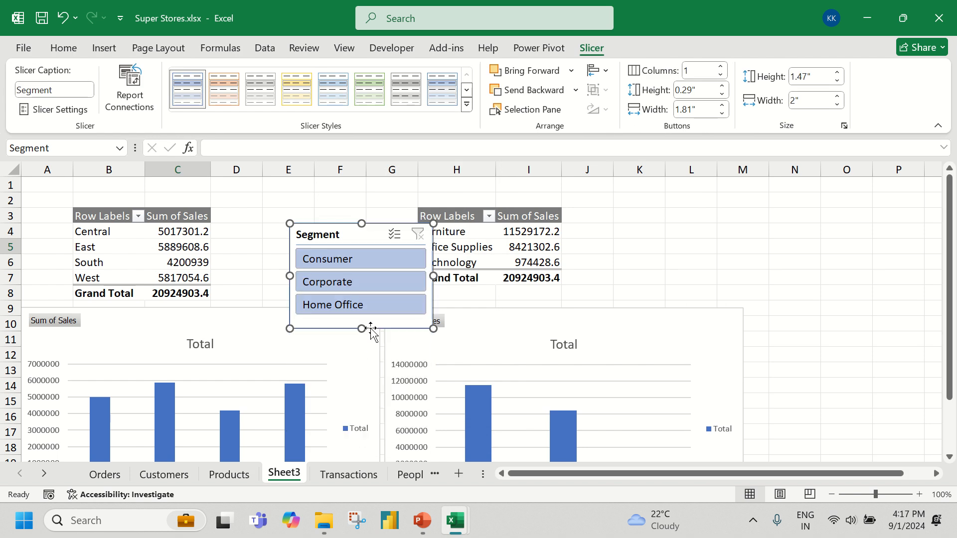
{"action": "left_click_drag", "start_coordinate": [335, 227], "coordinate": [301, 183]}
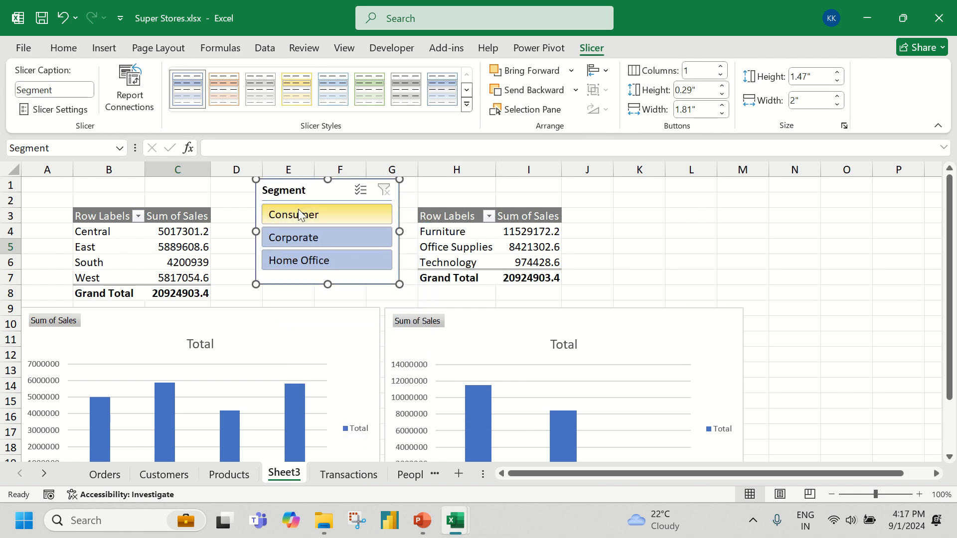
Filter the regional PivotTable by Consumer, Corporate and Home Office in turn with the Segment slicer, and clear the filter
{"action": "left_click", "coordinate": [300, 216]}
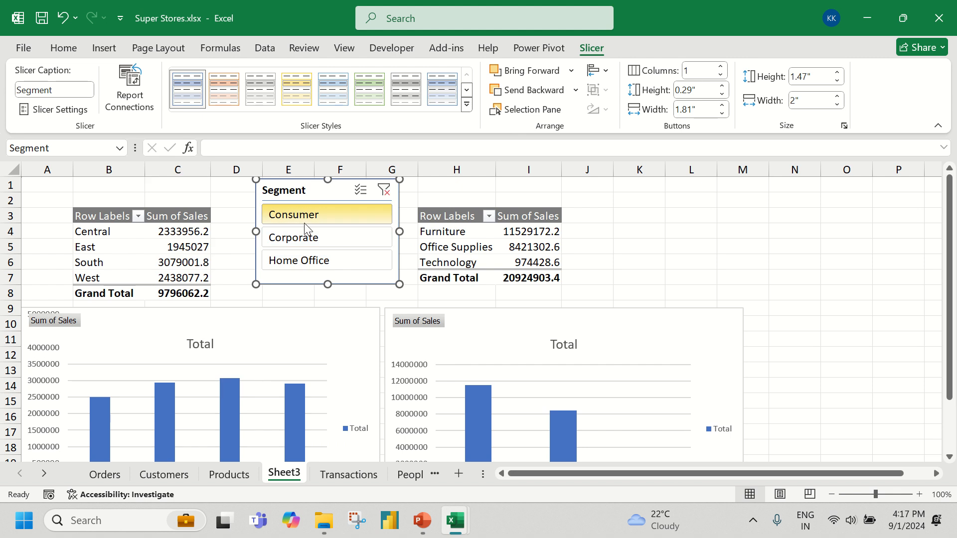
{"action": "left_click", "coordinate": [306, 239]}
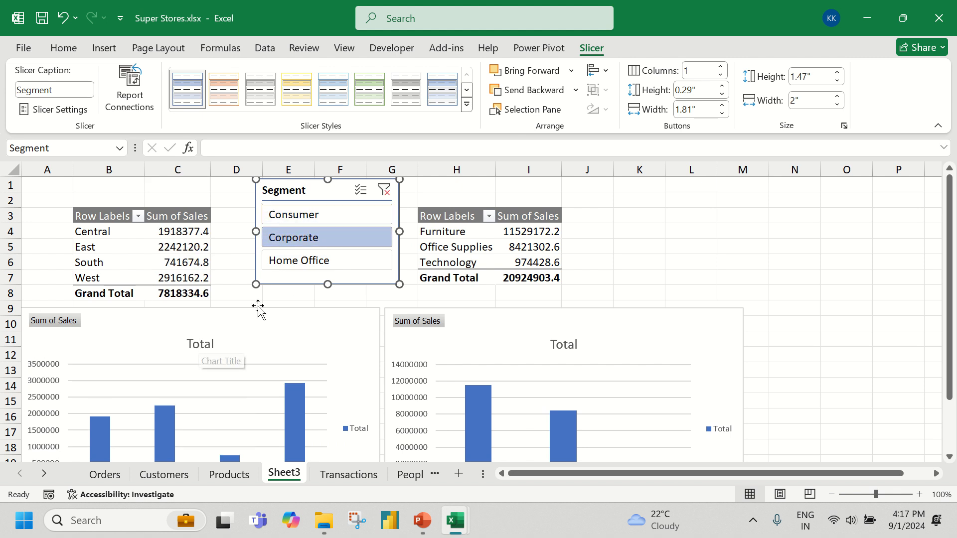
{"action": "left_click", "coordinate": [320, 263]}
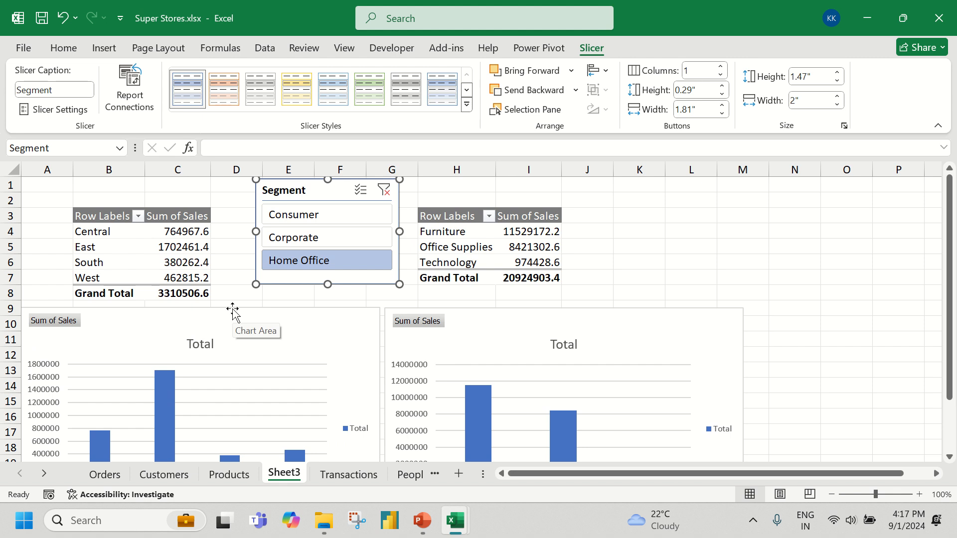
{"action": "left_click", "coordinate": [314, 238]}
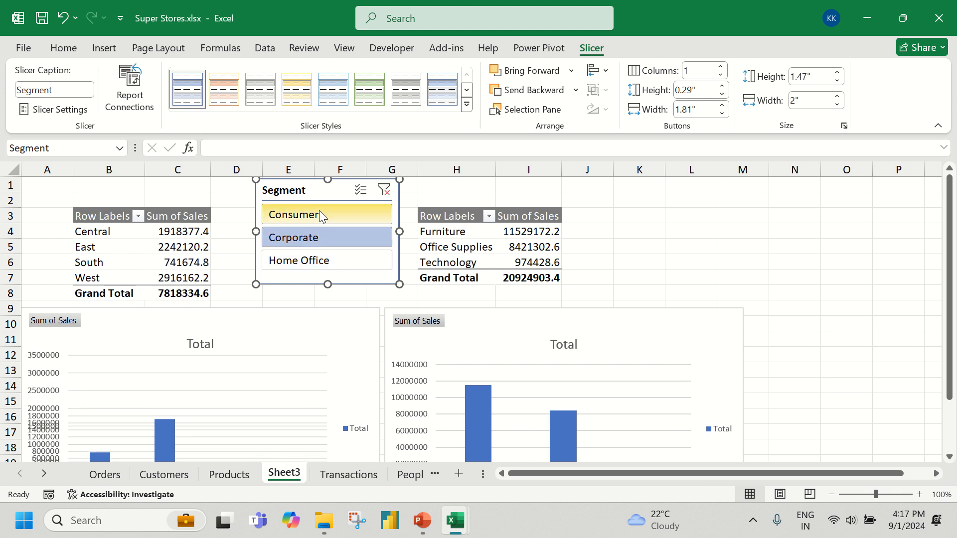
{"action": "left_click", "coordinate": [320, 215]}
{"action": "left_click", "coordinate": [314, 238]}
{"action": "left_click", "coordinate": [313, 261]}
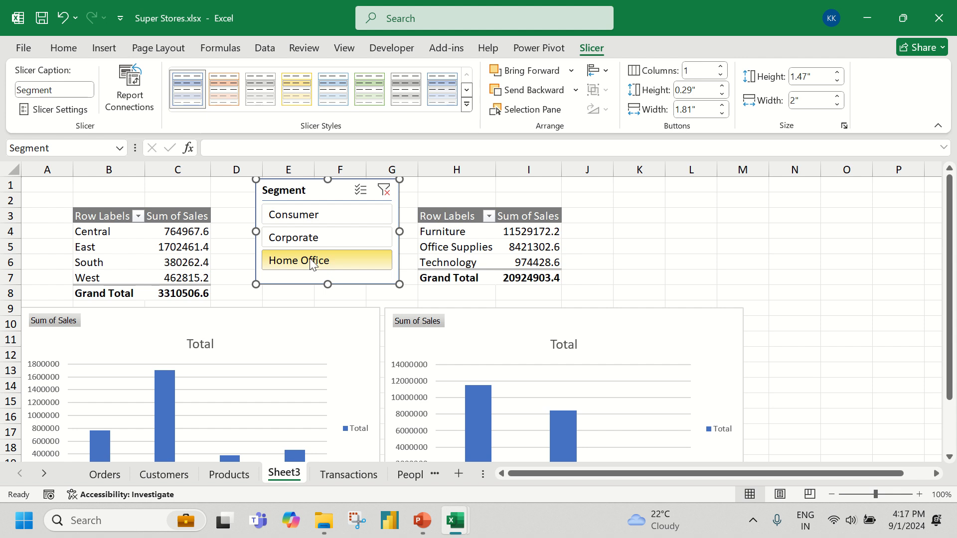
{"action": "left_click", "coordinate": [383, 190]}
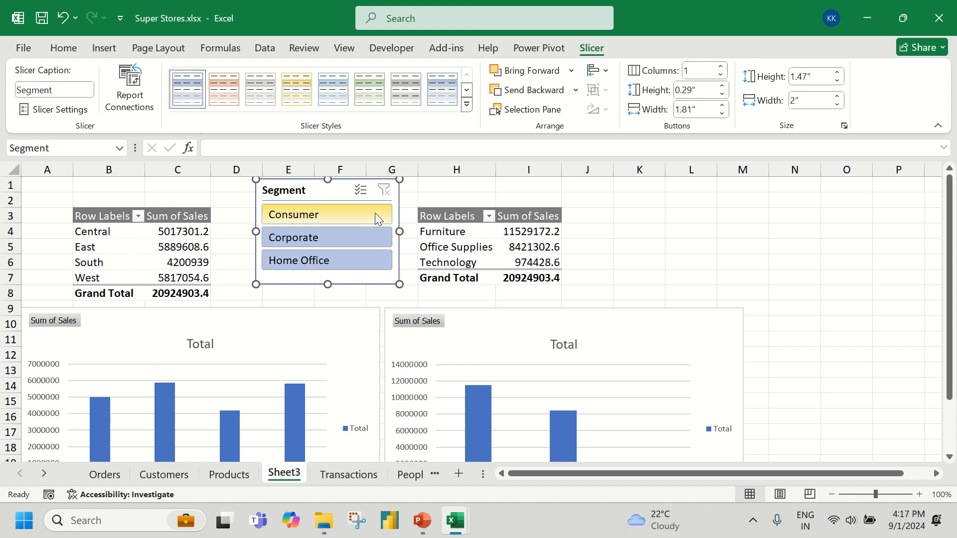
Connect the Segment slicer to PivotTable4 as well as PivotTable1 through its report connections
{"action": "right_click", "coordinate": [301, 195]}
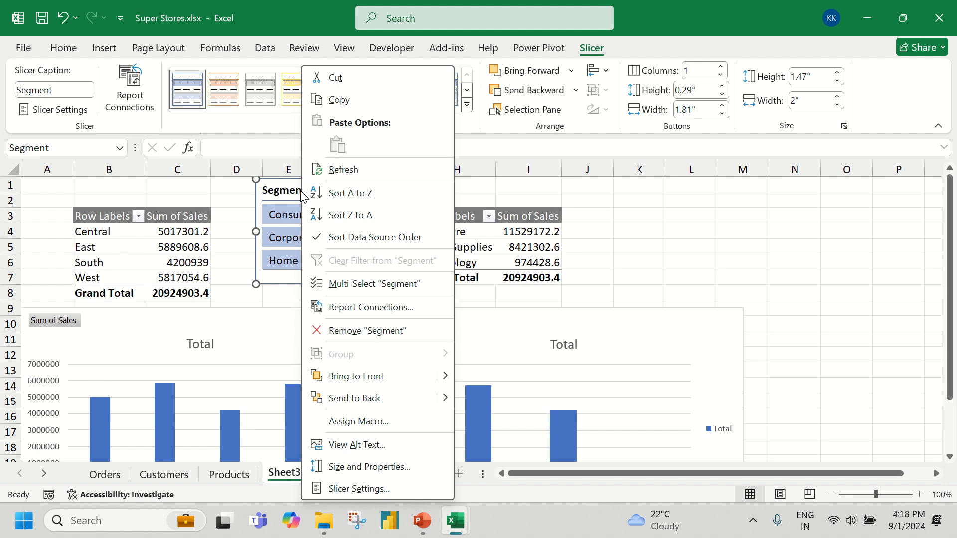
{"action": "left_click", "coordinate": [387, 309]}
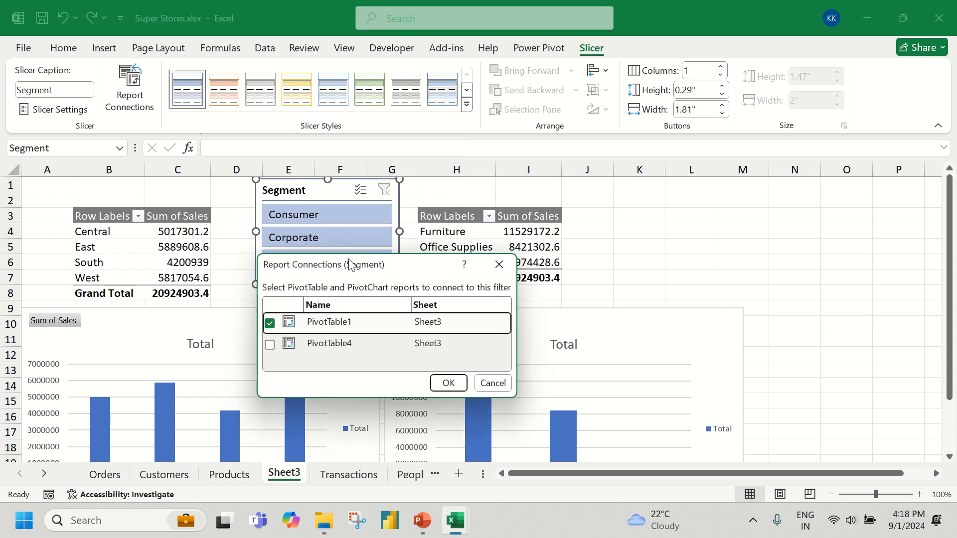
{"action": "left_click_drag", "start_coordinate": [355, 263], "coordinate": [554, 68]}
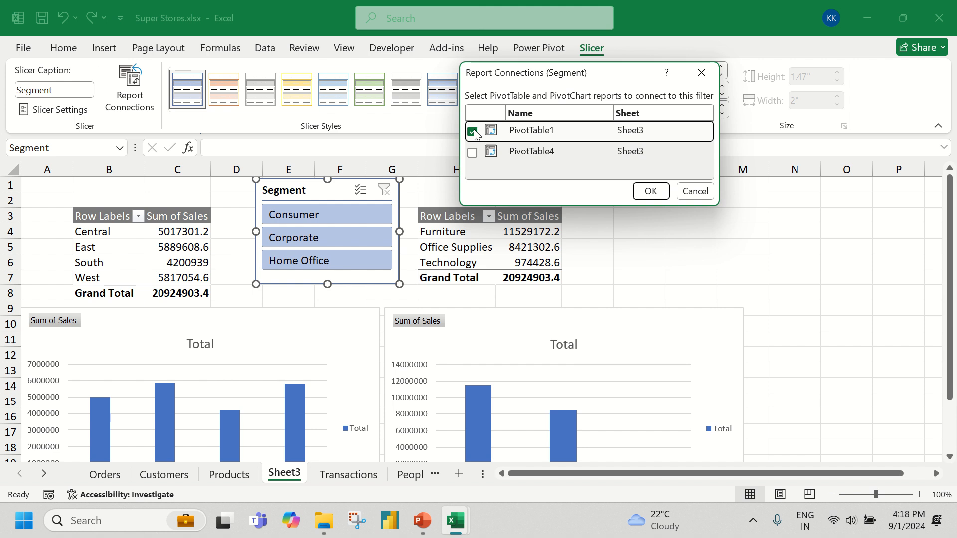
{"action": "left_click", "coordinate": [472, 154]}
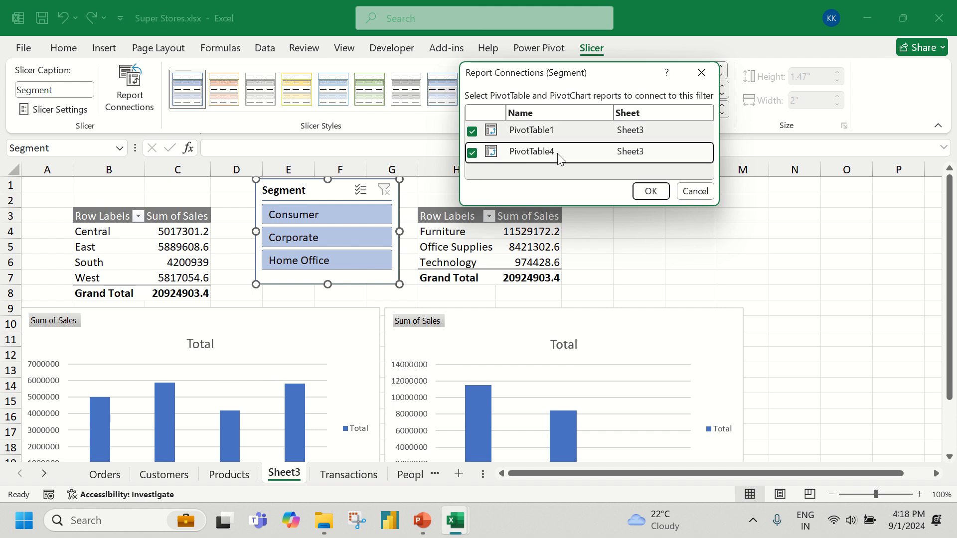
{"action": "left_click", "coordinate": [651, 191]}
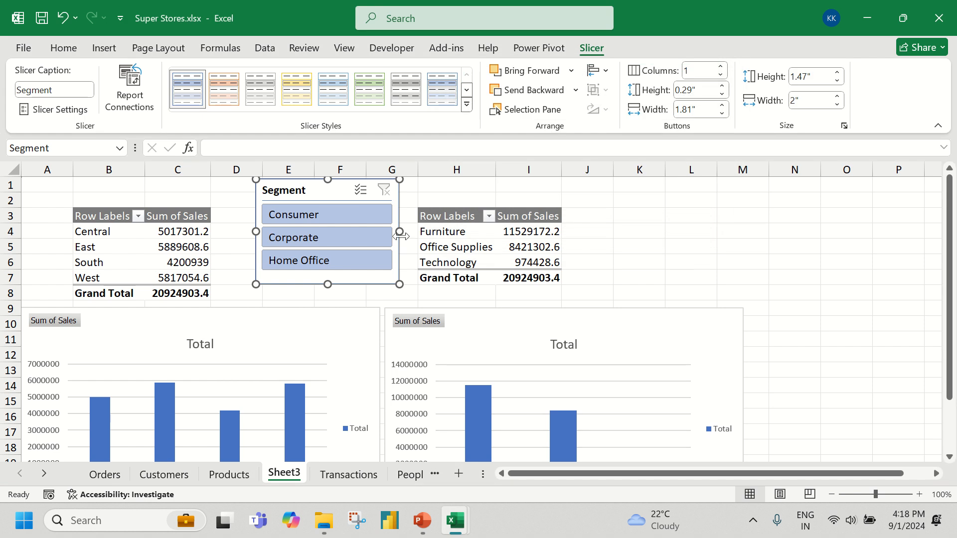
Switch the connected Segment slicer through Consumer, Corporate and Home Office, finish on Consumer, and compare both charts
{"action": "left_click", "coordinate": [348, 216]}
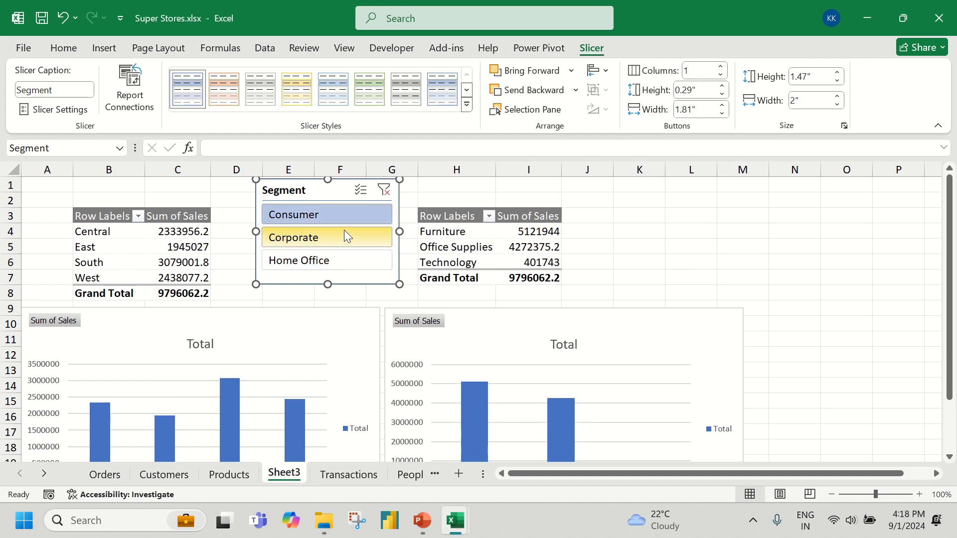
{"action": "left_click", "coordinate": [343, 233]}
{"action": "left_click", "coordinate": [322, 260]}
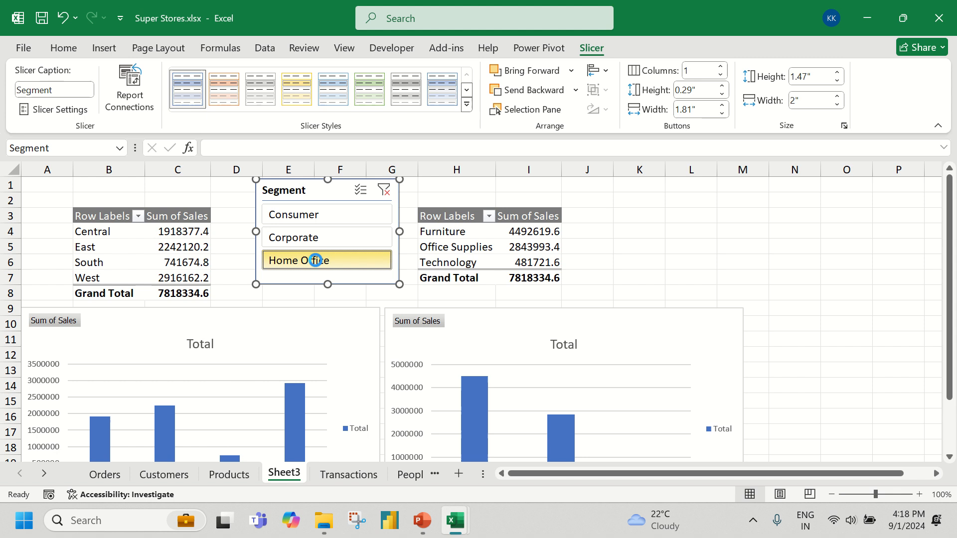
{"action": "left_click", "coordinate": [316, 242]}
{"action": "left_click", "coordinate": [316, 211]}
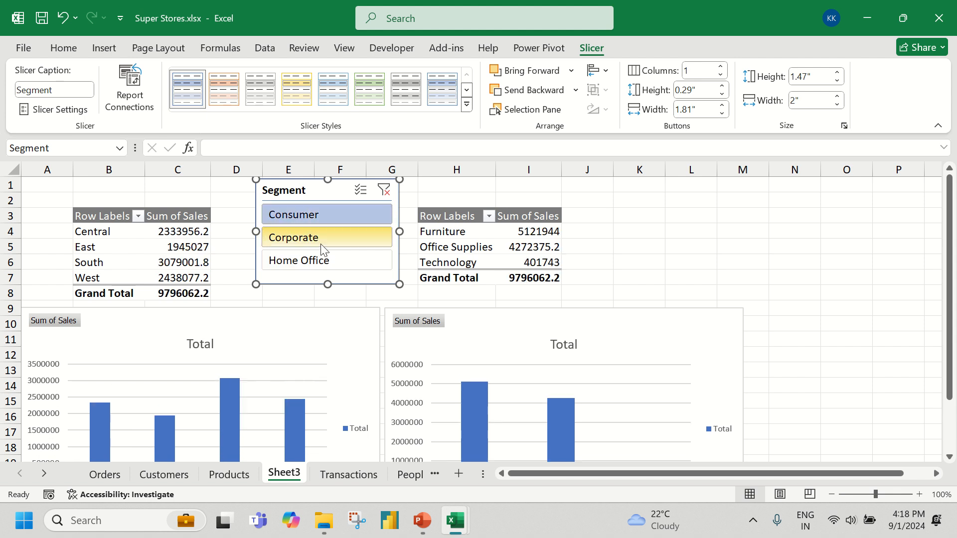
{"action": "left_click", "coordinate": [586, 246]}
{"action": "scroll", "coordinate": [586, 246], "scroll_direction": "down", "scroll_amount": 2}
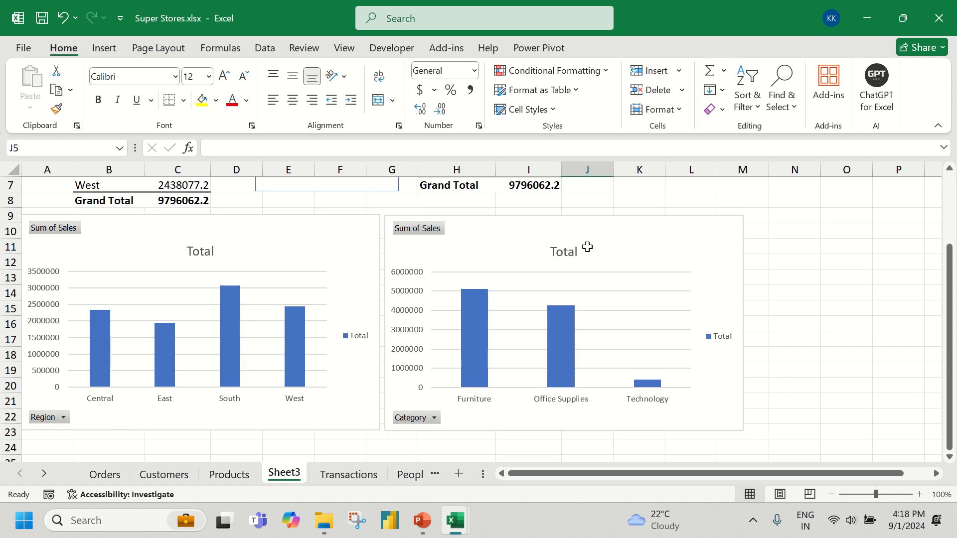
{"action": "scroll", "coordinate": [587, 247], "scroll_direction": "up", "scroll_amount": 1}
{"action": "scroll", "coordinate": [587, 246], "scroll_direction": "up", "scroll_amount": 1}
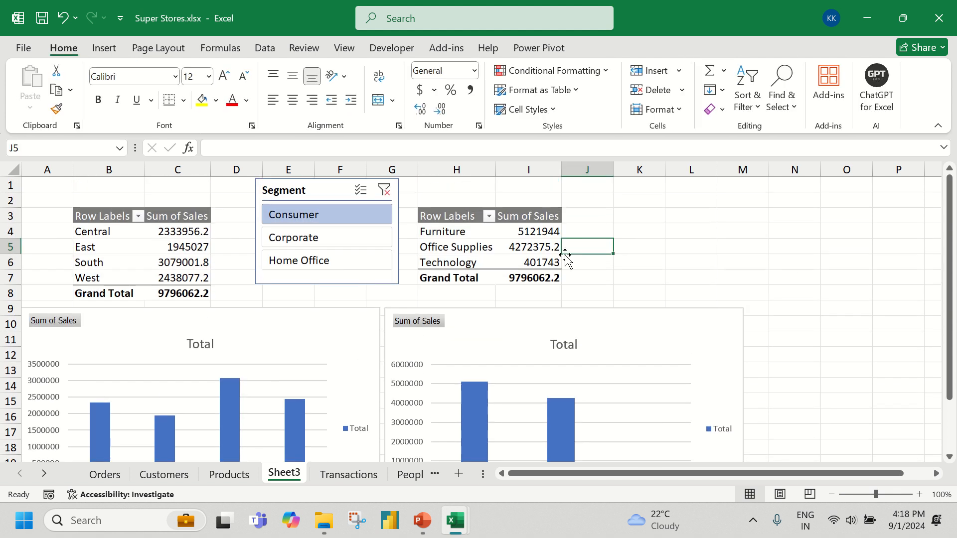
Filter both PivotTables to the Corporate segment, close the field list and examine the two charts
{"action": "left_click", "coordinate": [327, 235]}
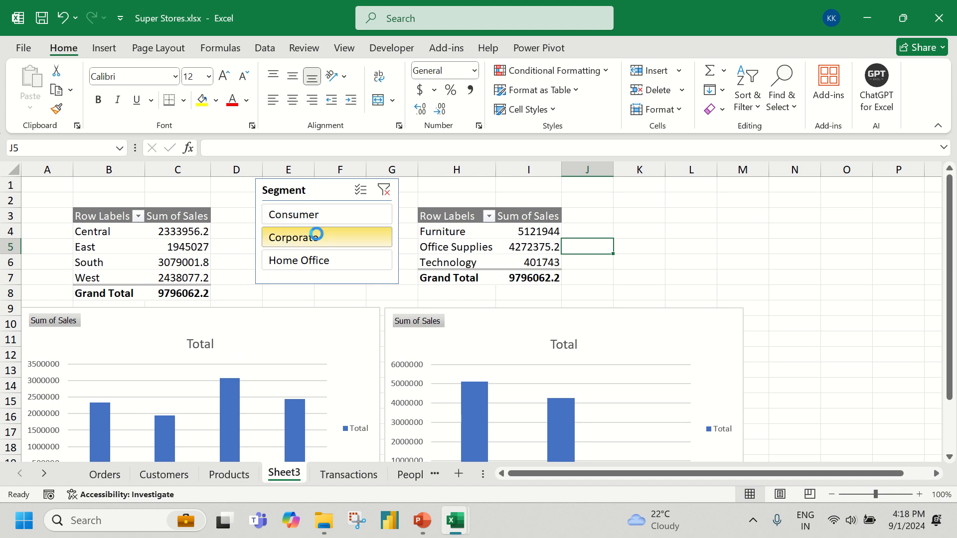
{"action": "left_click", "coordinate": [940, 178]}
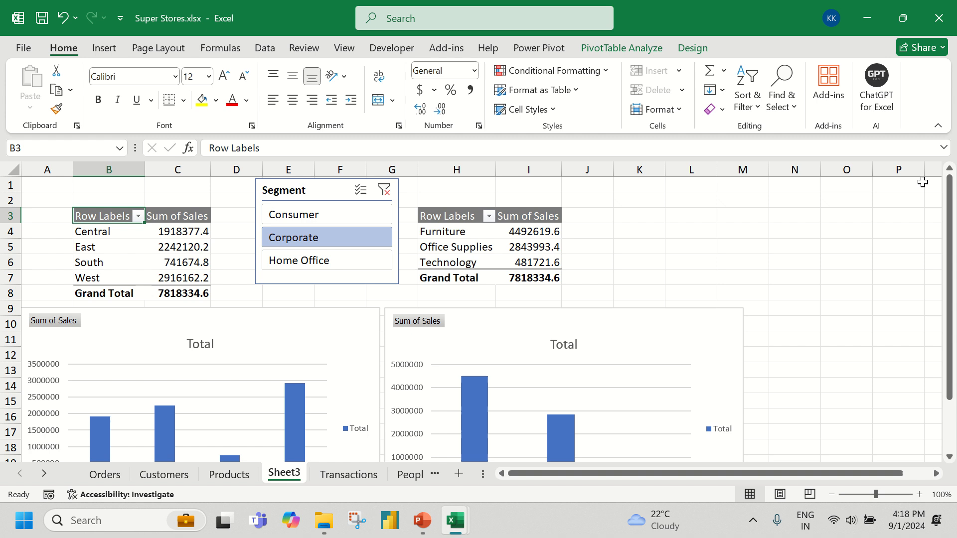
{"action": "left_click", "coordinate": [627, 218]}
{"action": "scroll", "coordinate": [357, 229], "scroll_direction": "down", "scroll_amount": 1}
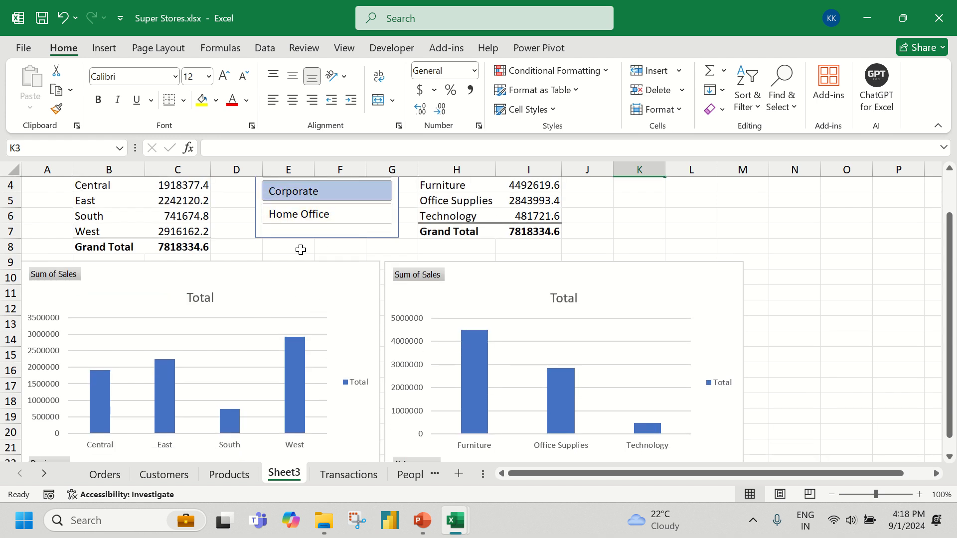
Cycle the Segment slicer through all three segments again, finishing on Consumer, to check both PivotTables and charts
{"action": "left_click", "coordinate": [309, 218]}
{"action": "left_click", "coordinate": [312, 238]}
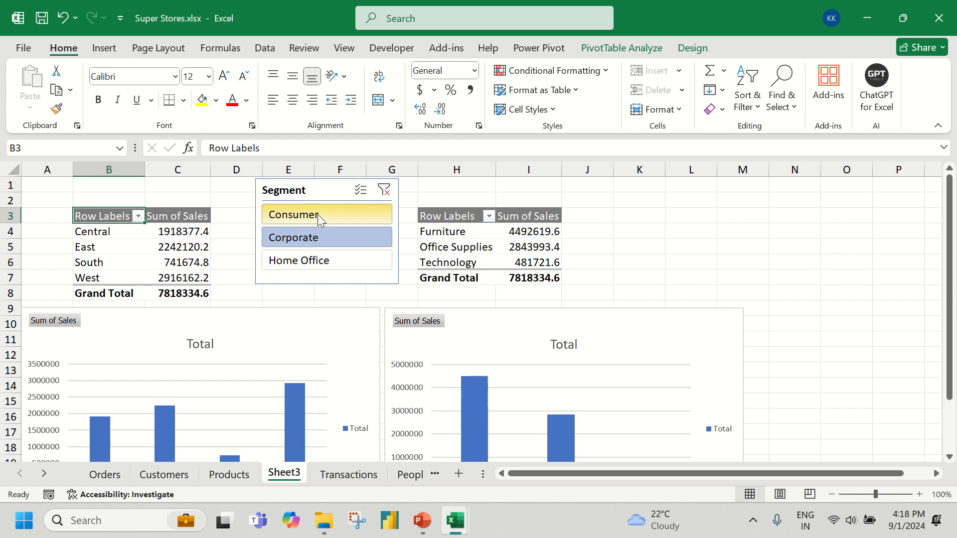
{"action": "left_click", "coordinate": [318, 214]}
{"action": "left_click", "coordinate": [317, 240]}
{"action": "left_click", "coordinate": [319, 263]}
{"action": "left_click", "coordinate": [324, 237]}
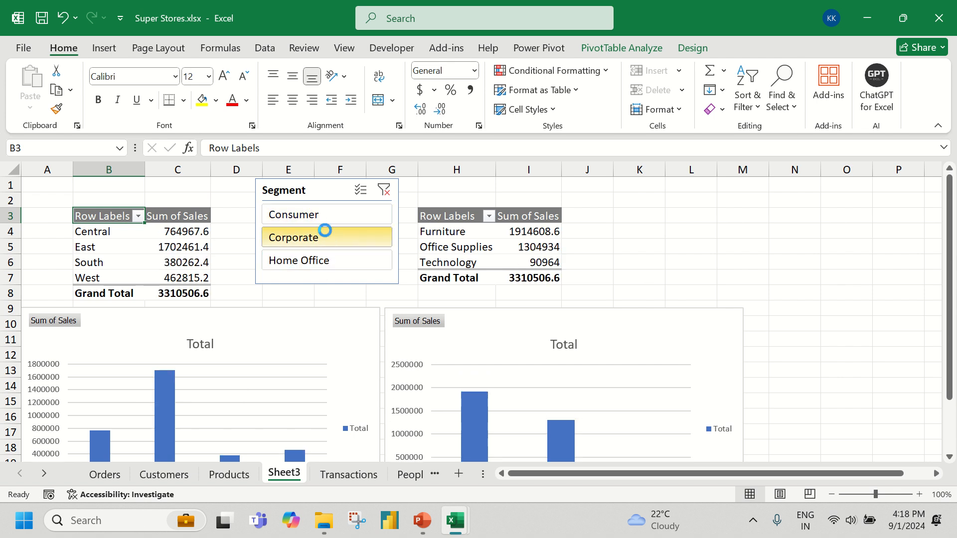
{"action": "left_click", "coordinate": [321, 215]}
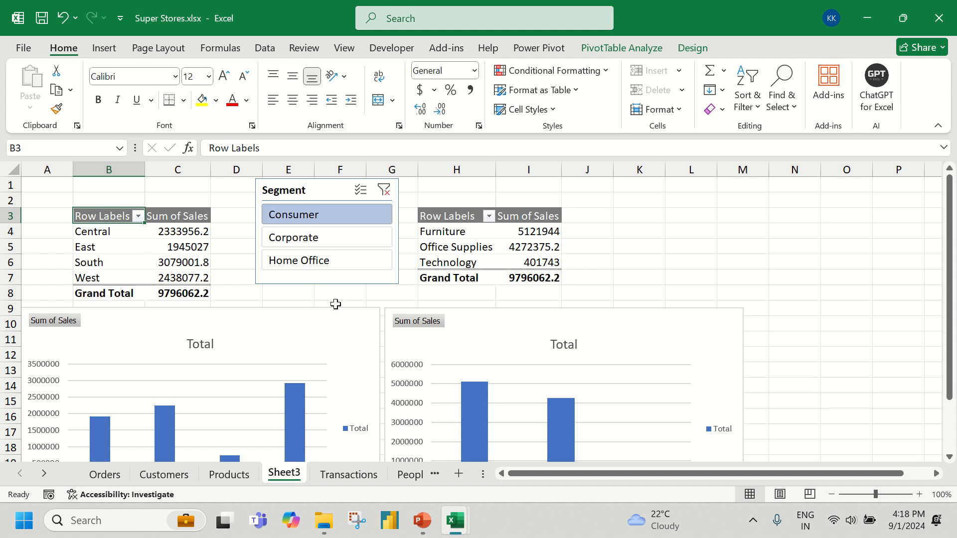
Clear the Segment filter and delete the Segment slicer
{"action": "left_click", "coordinate": [384, 190]}
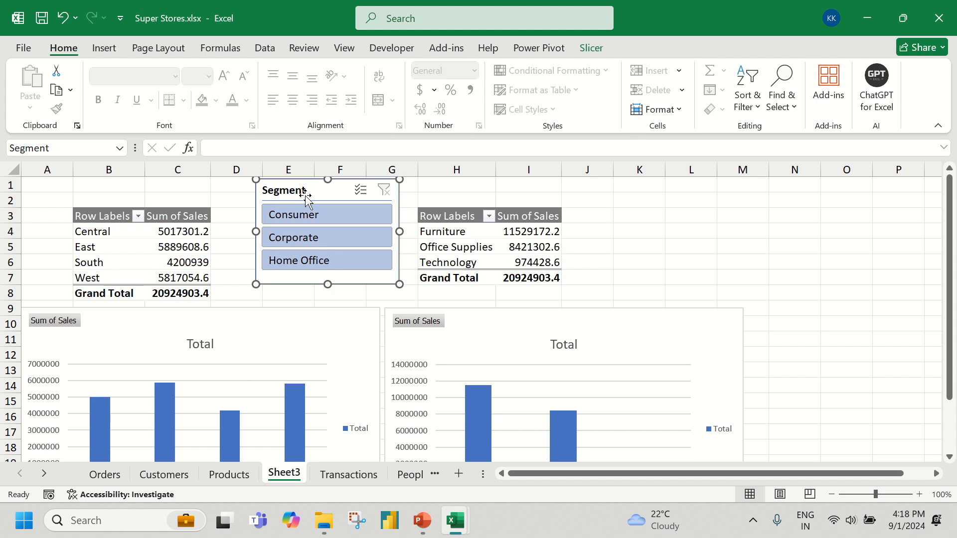
{"action": "key", "text": "Delete"}
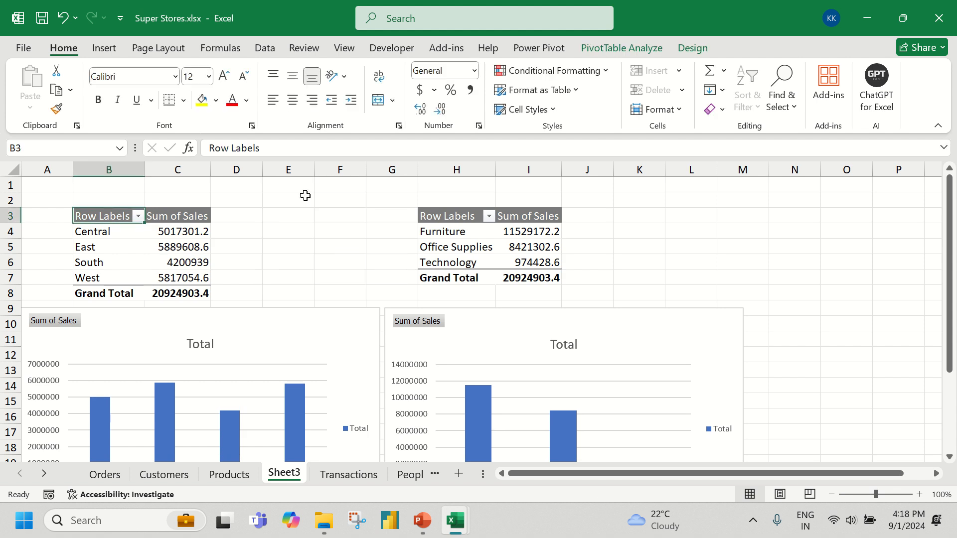
Insert a new Segment slicer from the Customers table for the regional sales PivotTable
{"action": "left_click", "coordinate": [160, 257]}
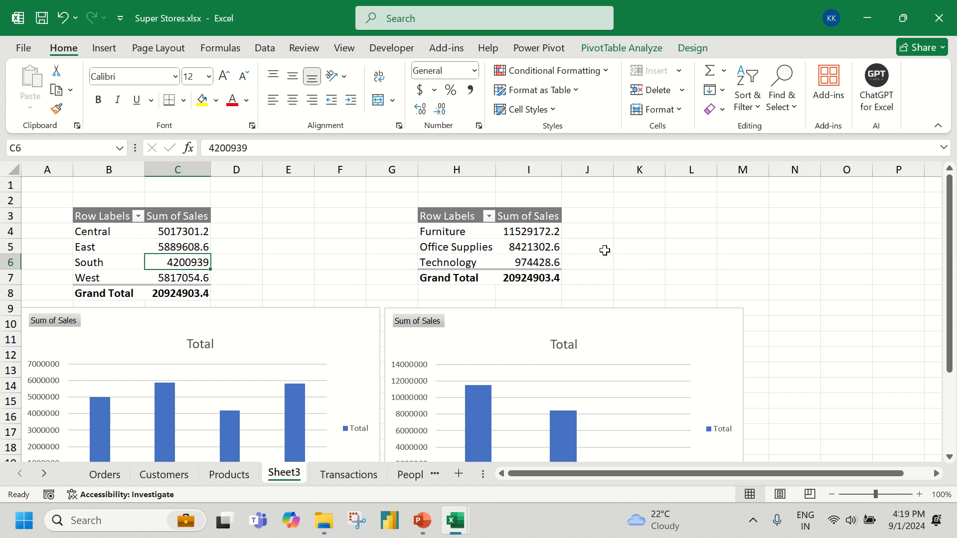
{"action": "left_click", "coordinate": [176, 236]}
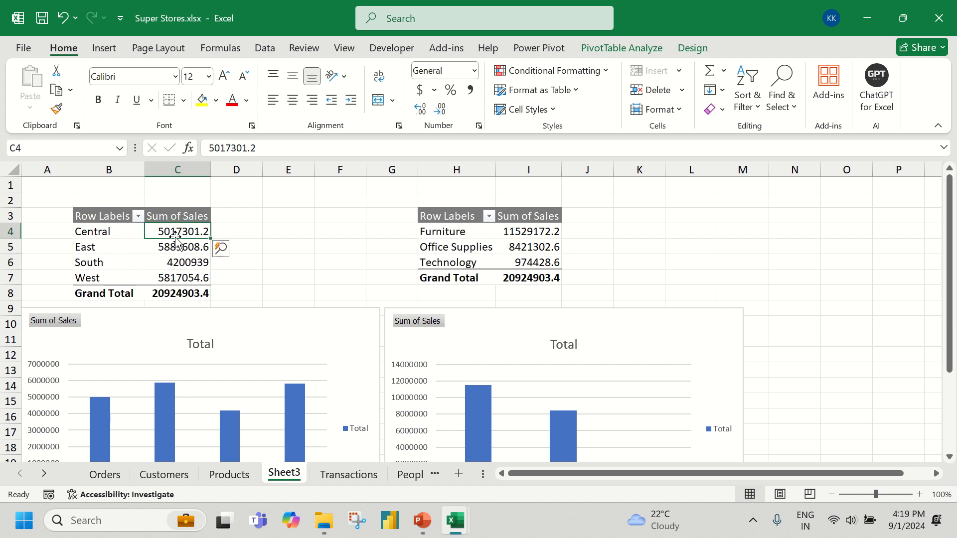
{"action": "left_click", "coordinate": [100, 52]}
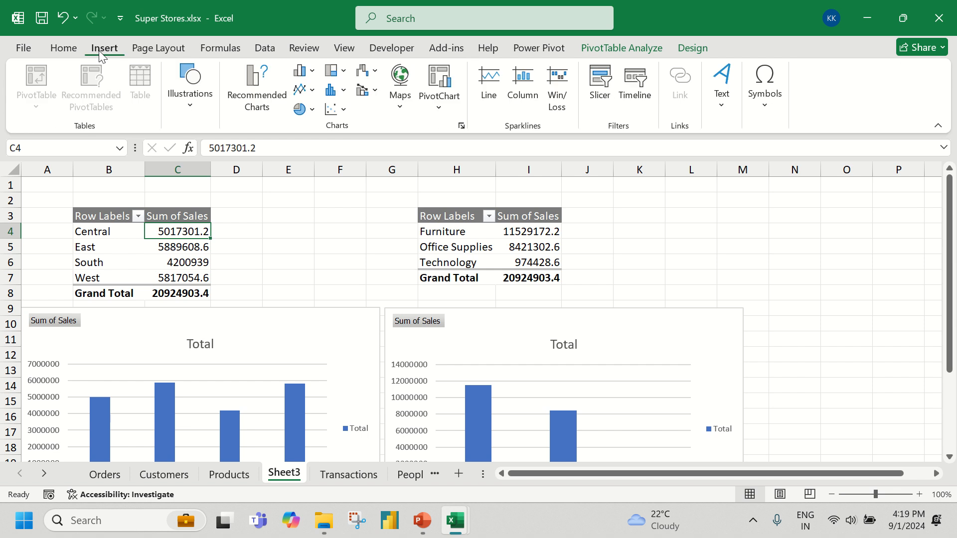
{"action": "left_click", "coordinate": [601, 83]}
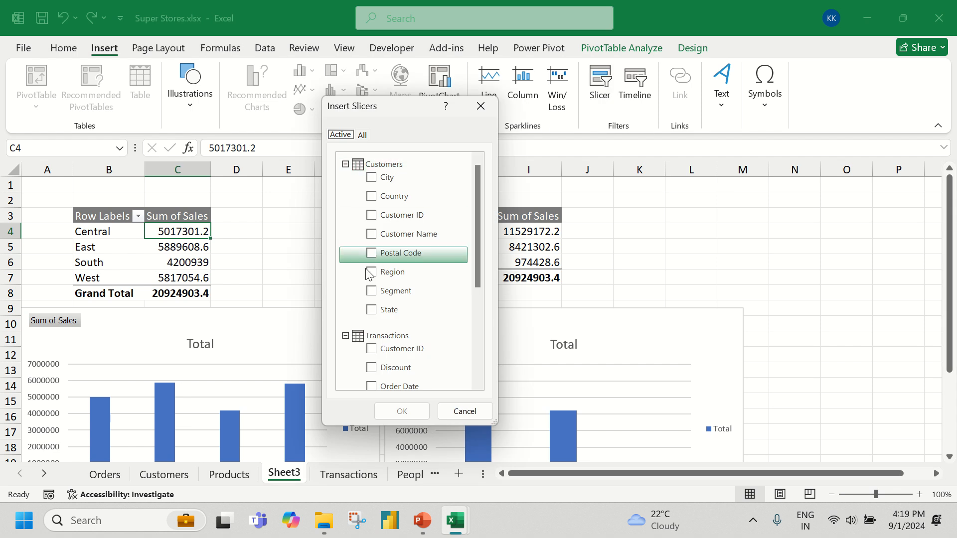
{"action": "left_click", "coordinate": [372, 291]}
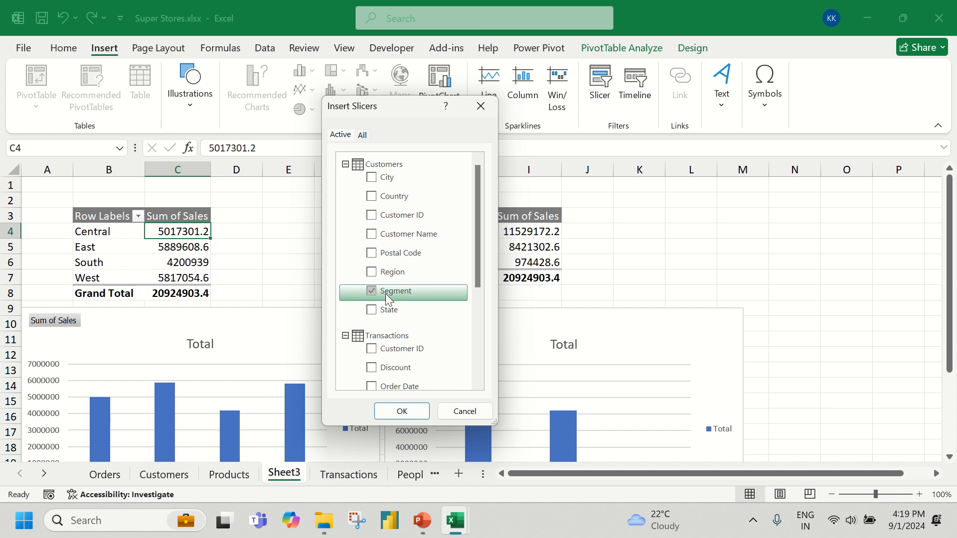
{"action": "left_click", "coordinate": [414, 415]}
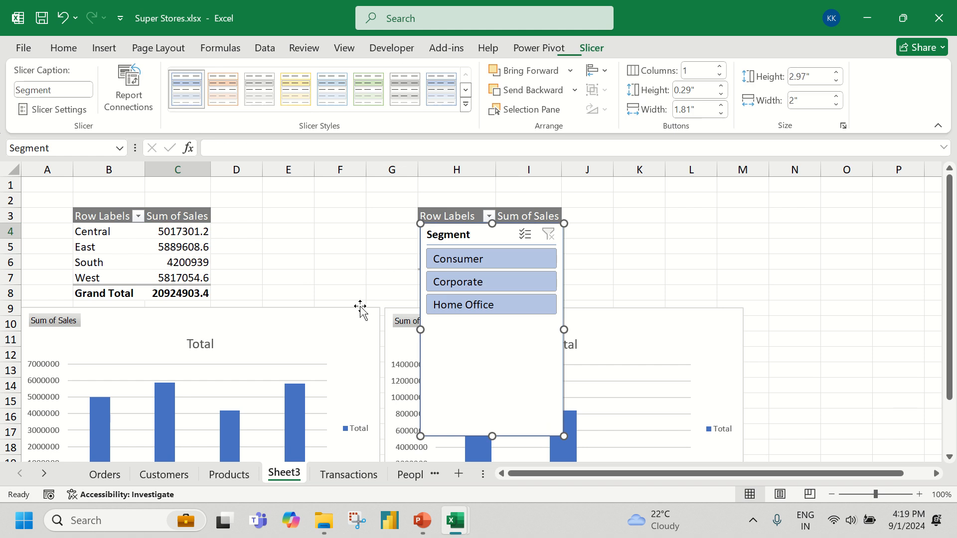
Place the Segment slicer between the two PivotTables and shorten it to about 1.41 inches high
{"action": "left_click_drag", "start_coordinate": [473, 233], "coordinate": [297, 193]}
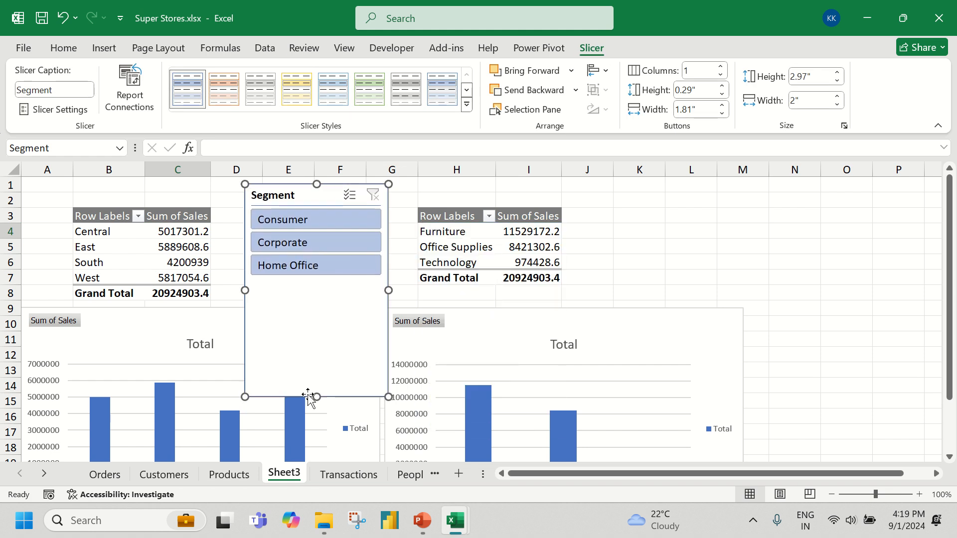
{"action": "left_click_drag", "start_coordinate": [316, 396], "coordinate": [326, 285]}
Test the slicer with Consumer, Corporate and Home Office to check which PivotTable responds, and clear the filter
{"action": "left_click", "coordinate": [324, 225]}
{"action": "left_click", "coordinate": [326, 243]}
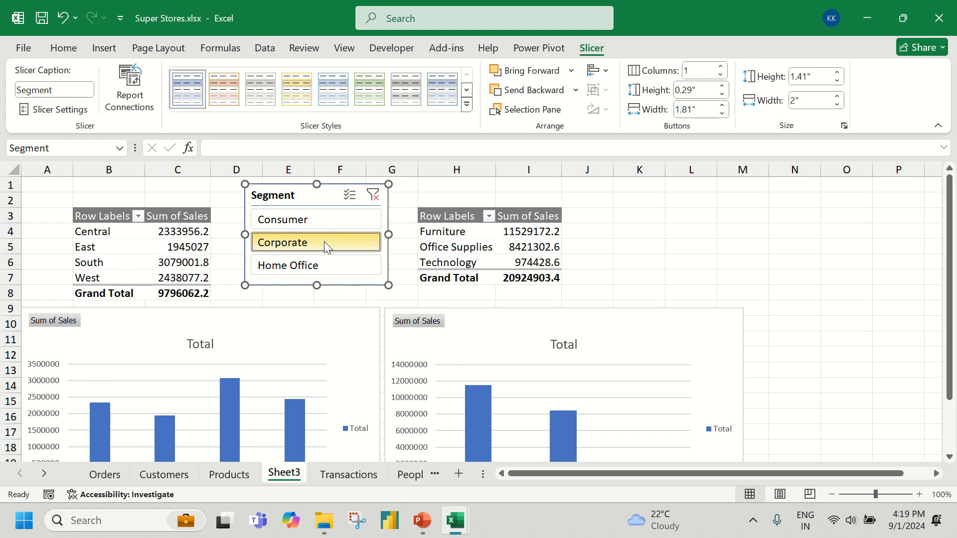
{"action": "left_click", "coordinate": [320, 266]}
{"action": "left_click", "coordinate": [319, 244]}
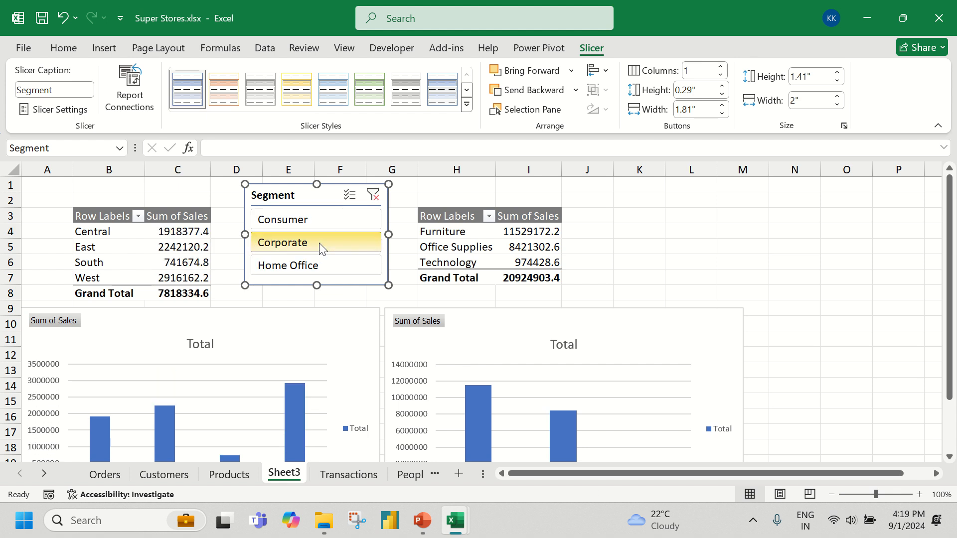
{"action": "left_click", "coordinate": [374, 196]}
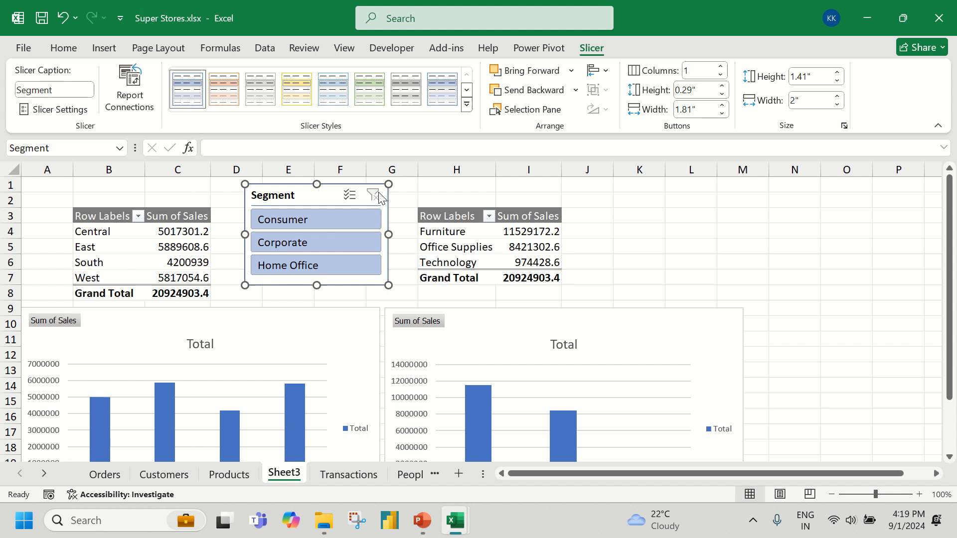
Connect the Segment slicer to PivotTable4 as well through its report connections
{"action": "right_click", "coordinate": [308, 201]}
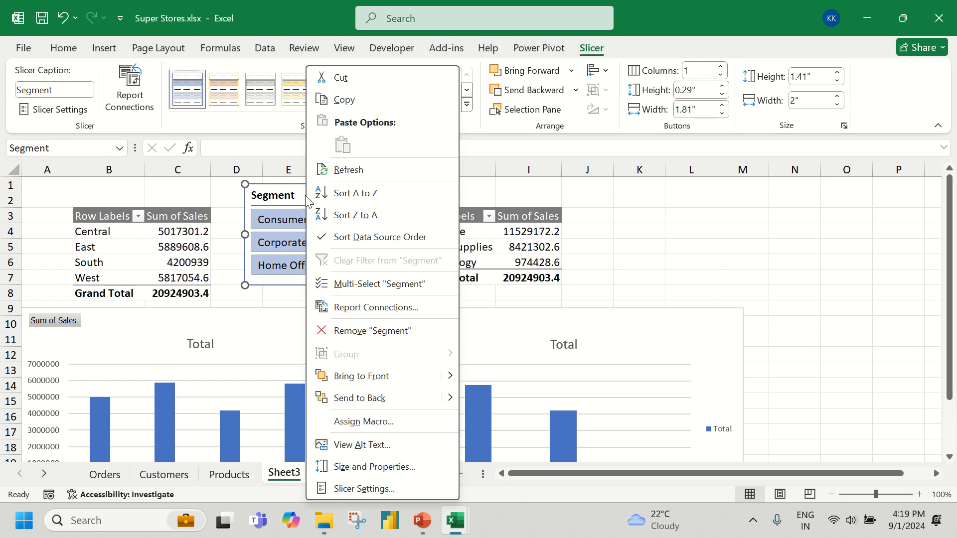
{"action": "left_click", "coordinate": [378, 307]}
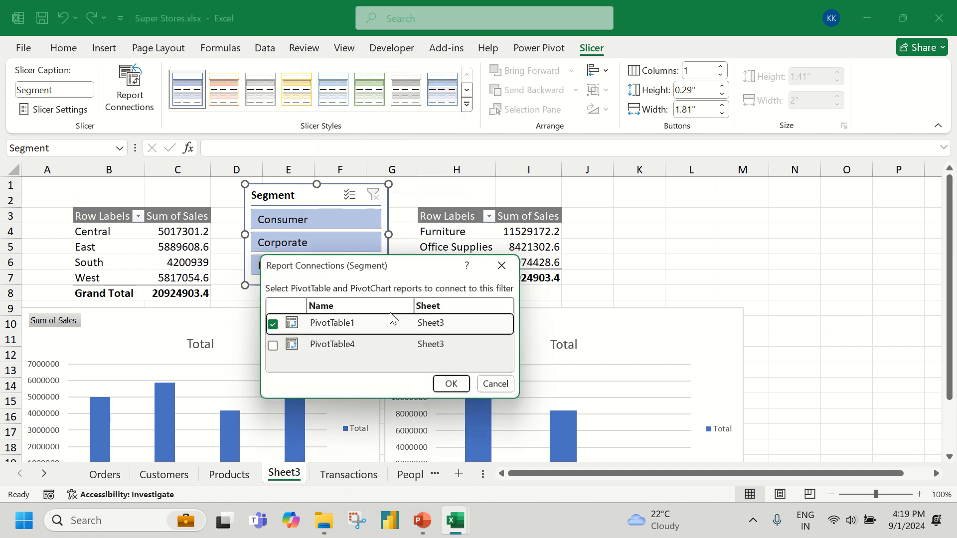
{"action": "left_click", "coordinate": [272, 348]}
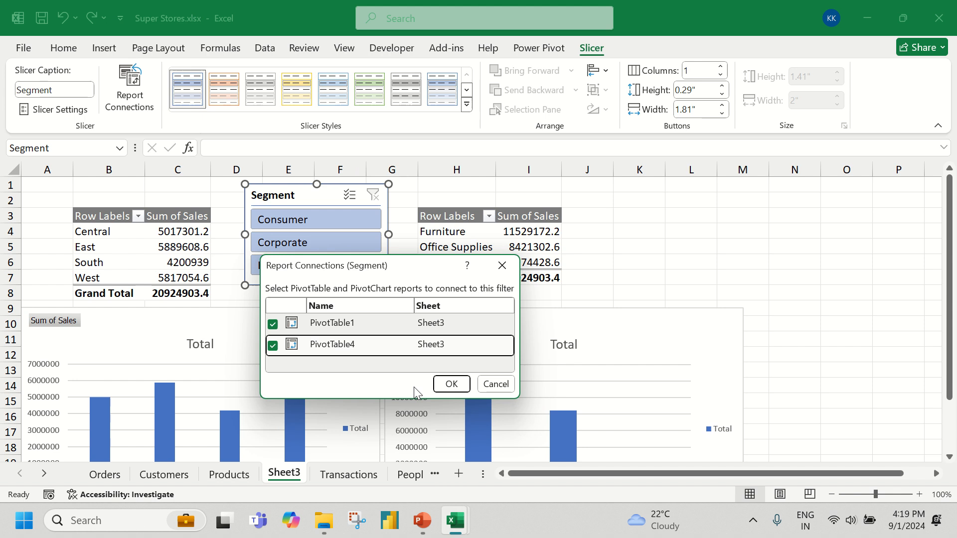
{"action": "left_click", "coordinate": [452, 385]}
Cycle the connected slicer through all three segments to check both PivotTables and charts, and clear the filter
{"action": "left_click", "coordinate": [307, 220]}
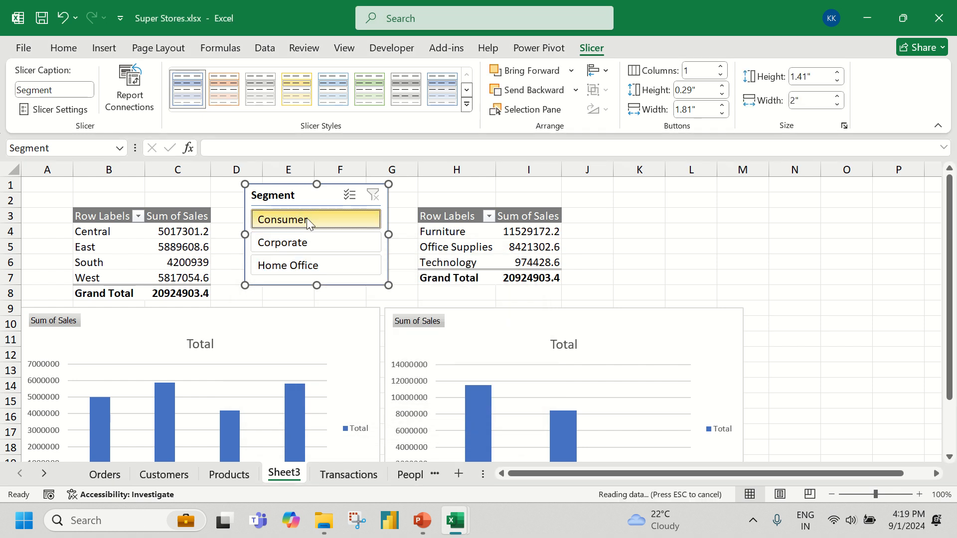
{"action": "left_click", "coordinate": [308, 242]}
{"action": "left_click", "coordinate": [314, 265]}
{"action": "left_click", "coordinate": [311, 245]}
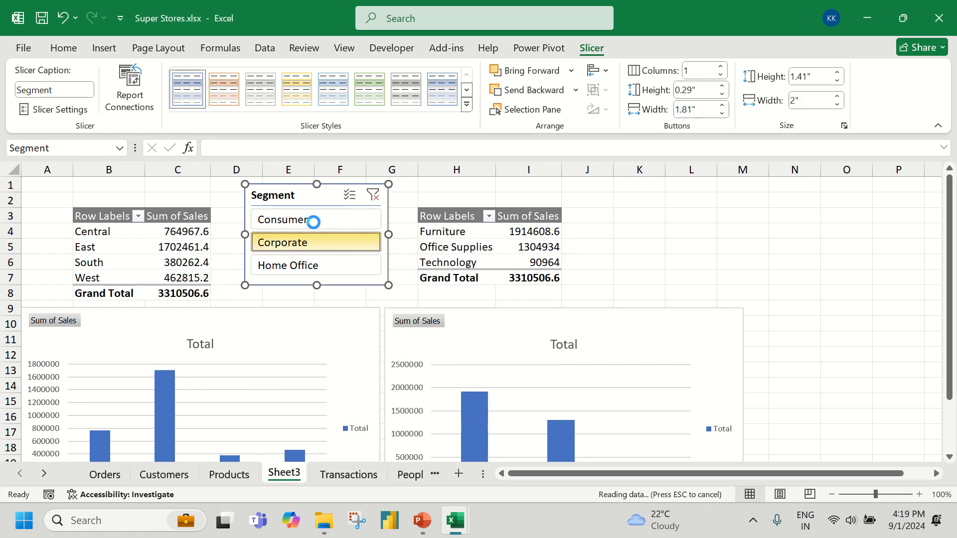
{"action": "left_click", "coordinate": [314, 220]}
{"action": "left_click", "coordinate": [373, 195]}
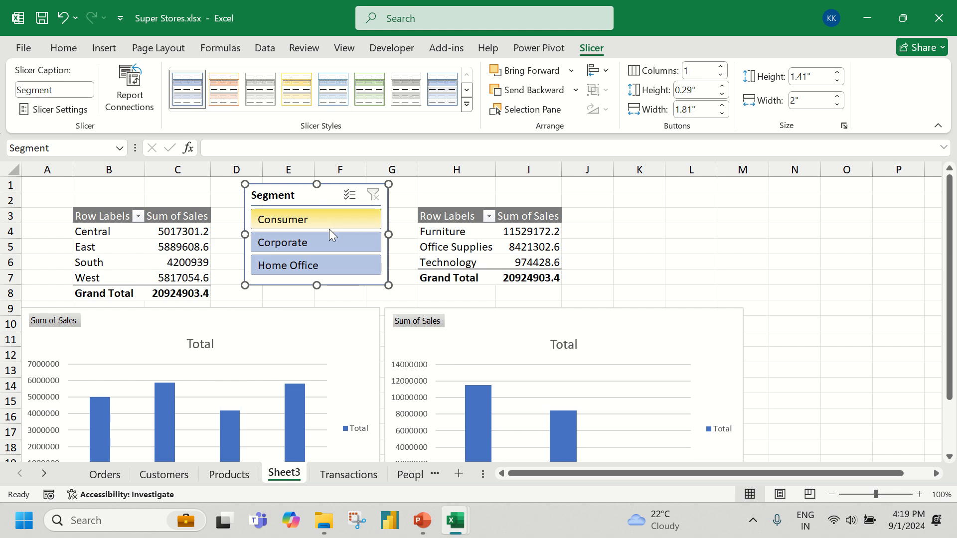
Compare both PivotTables and charts for the Corporate and Consumer segments, and clear the slicer filter
{"action": "left_click", "coordinate": [328, 242]}
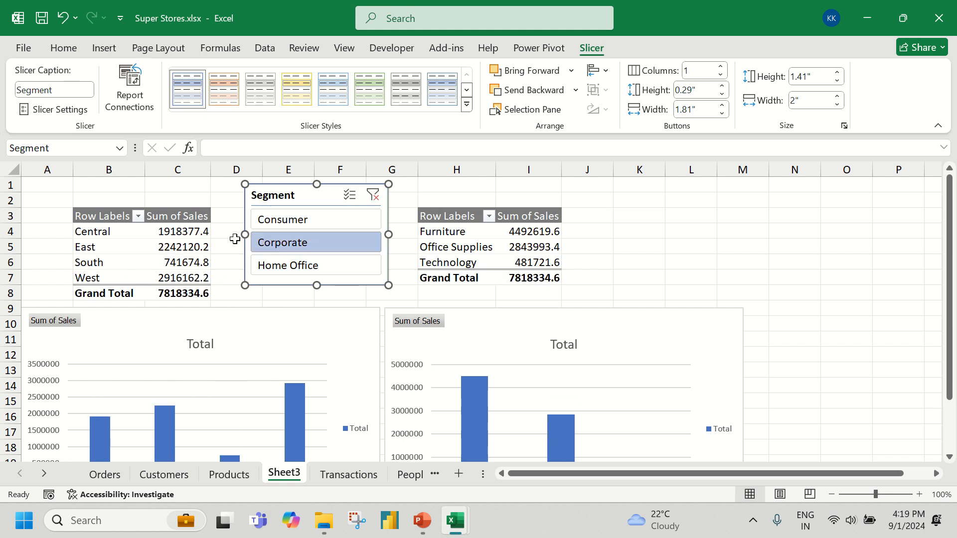
{"action": "key", "text": "Escape"}
{"action": "scroll", "coordinate": [252, 250], "scroll_direction": "down", "scroll_amount": 3}
{"action": "scroll", "coordinate": [251, 249], "scroll_direction": "up", "scroll_amount": 3}
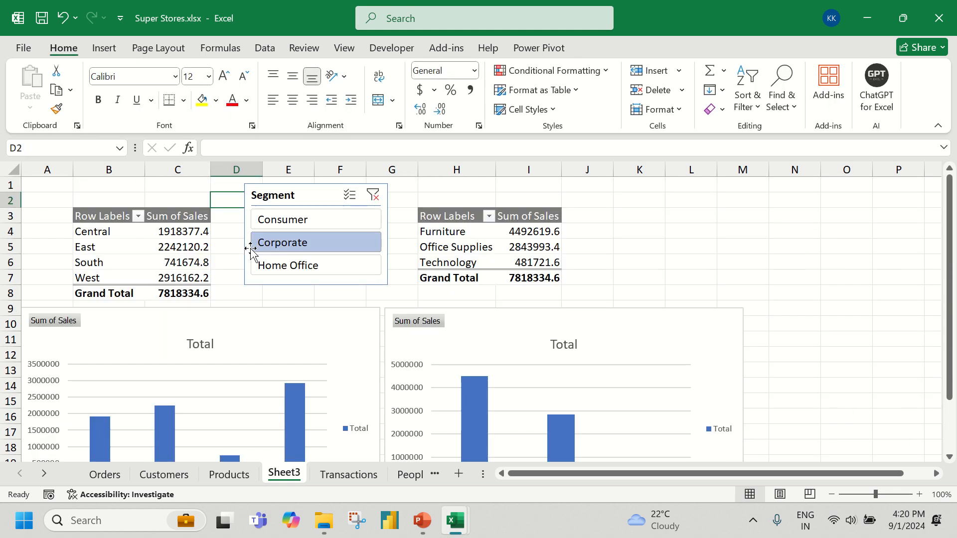
{"action": "left_click", "coordinate": [301, 229]}
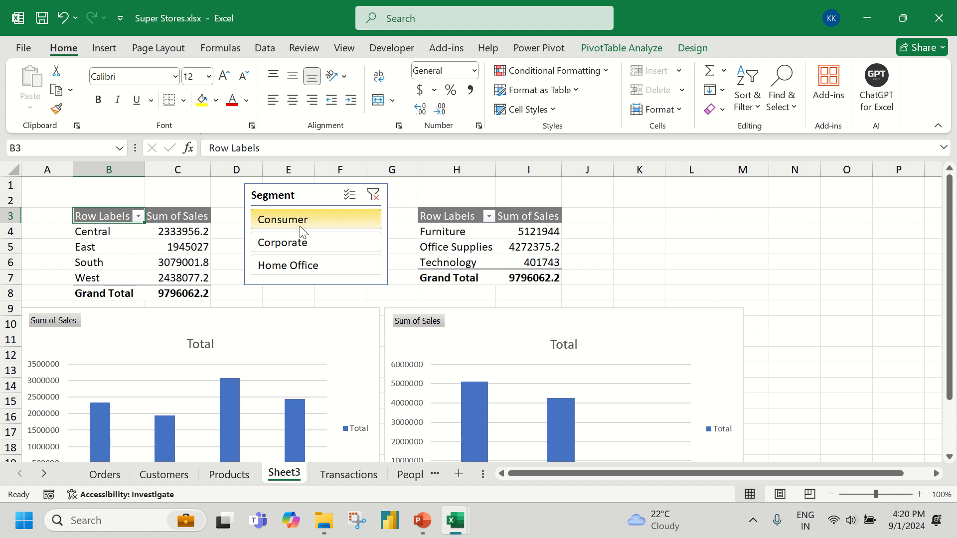
{"action": "left_click", "coordinate": [374, 195]}
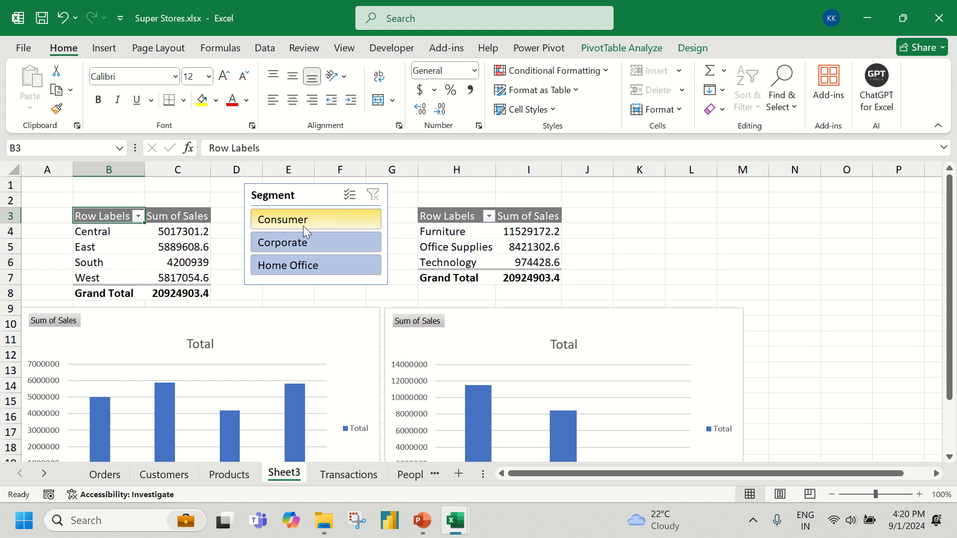
Review the Segment slicer's report connections and close the dialog without changes
{"action": "right_click", "coordinate": [310, 191]}
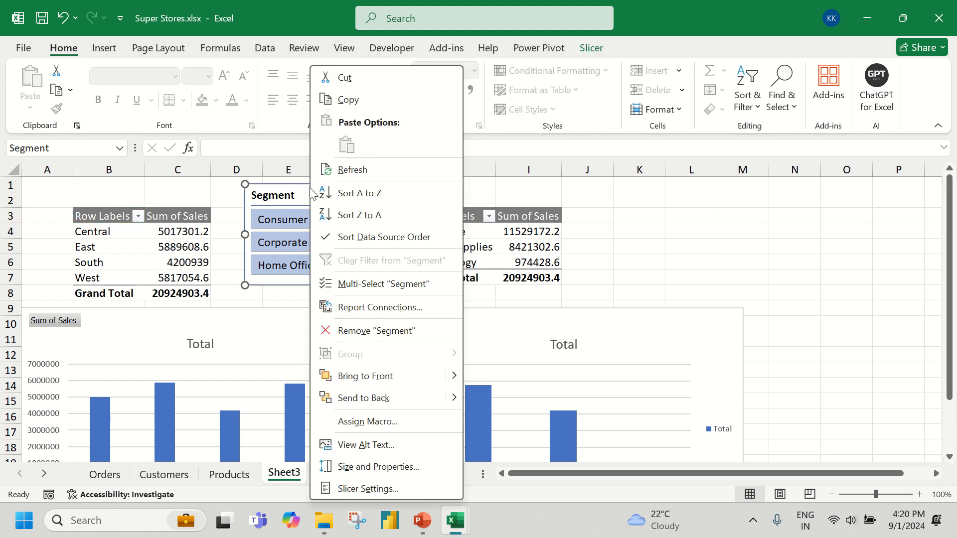
{"action": "left_click", "coordinate": [358, 308]}
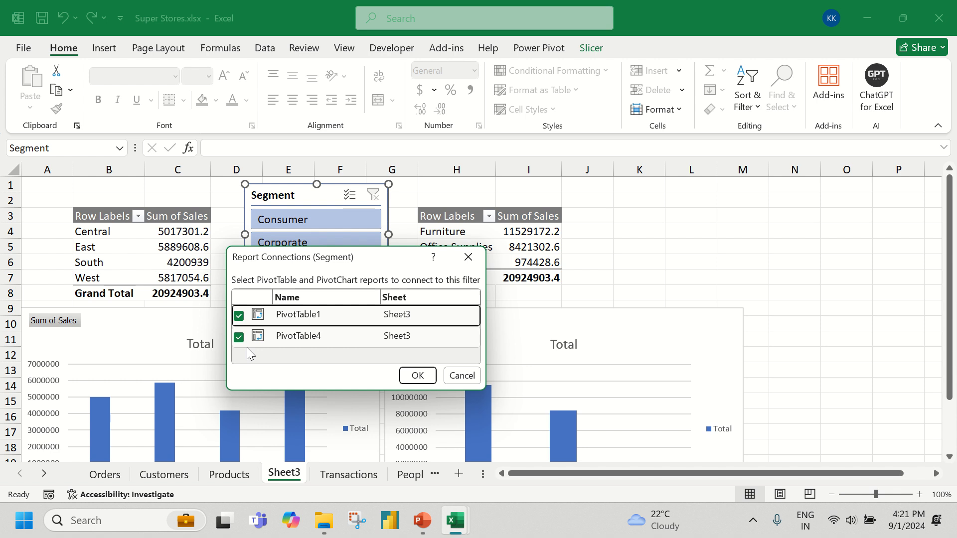
{"action": "left_click", "coordinate": [473, 379]}
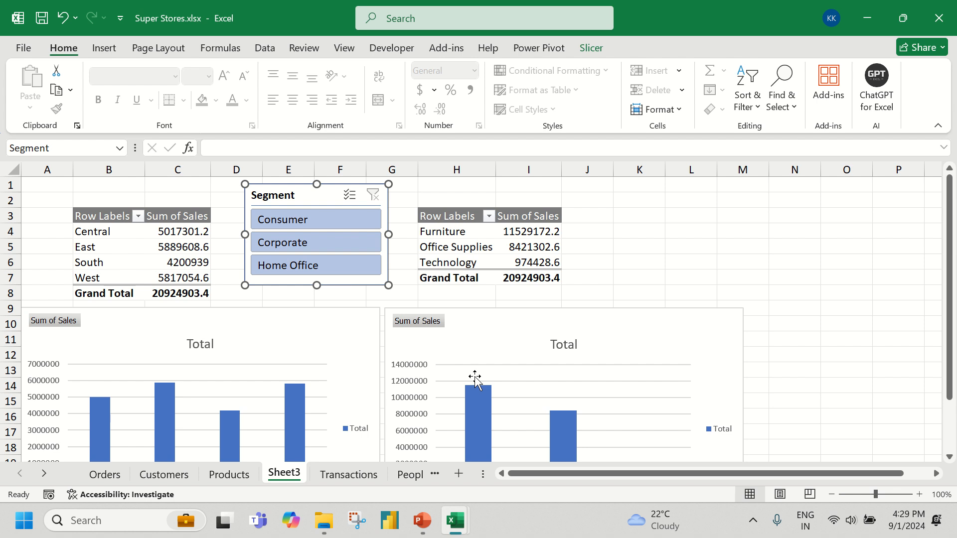
Minimise the Super Stores workbook, close the Power Pivot window, minimise the Power Query folder window and refresh the desktop
{"action": "left_click", "coordinate": [867, 18]}
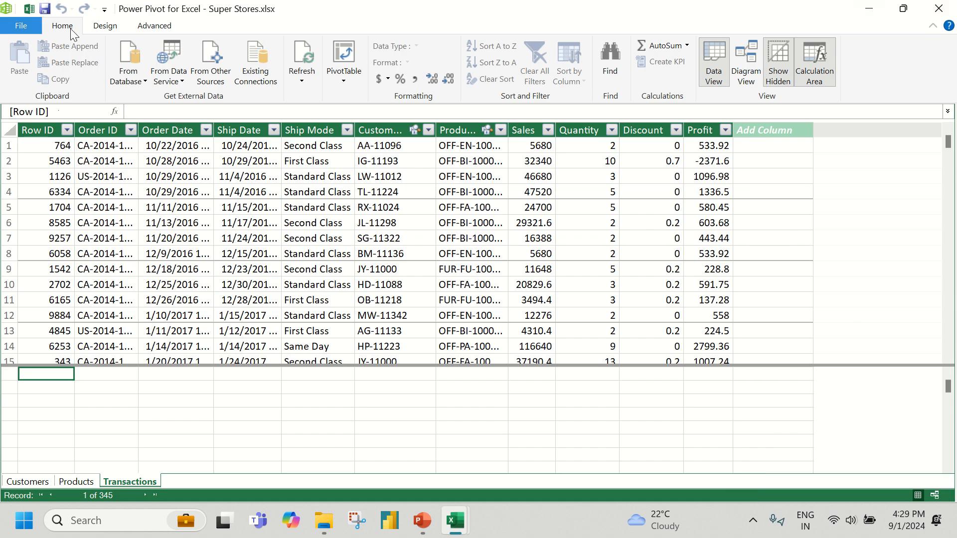
{"action": "left_click", "coordinate": [933, 11]}
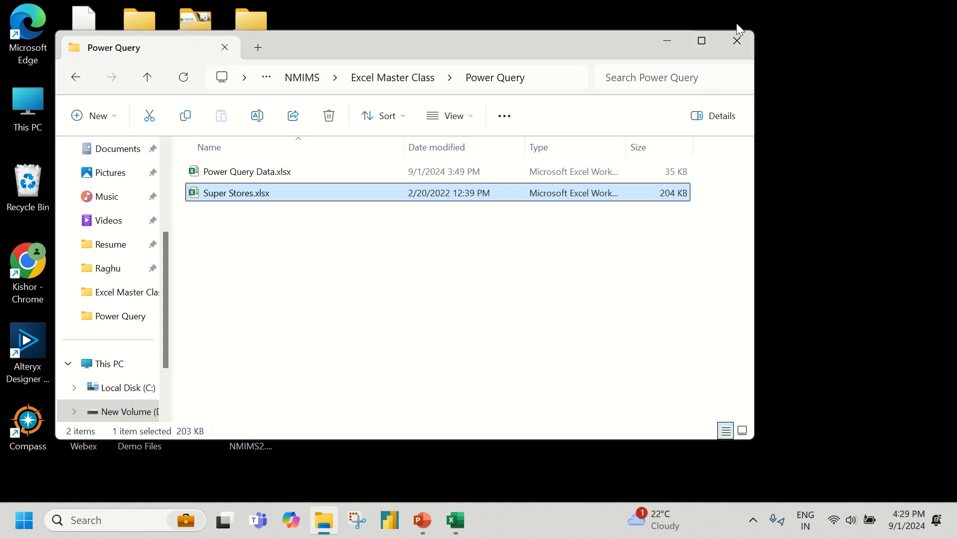
{"action": "left_click", "coordinate": [675, 40]}
{"action": "right_click", "coordinate": [420, 172]}
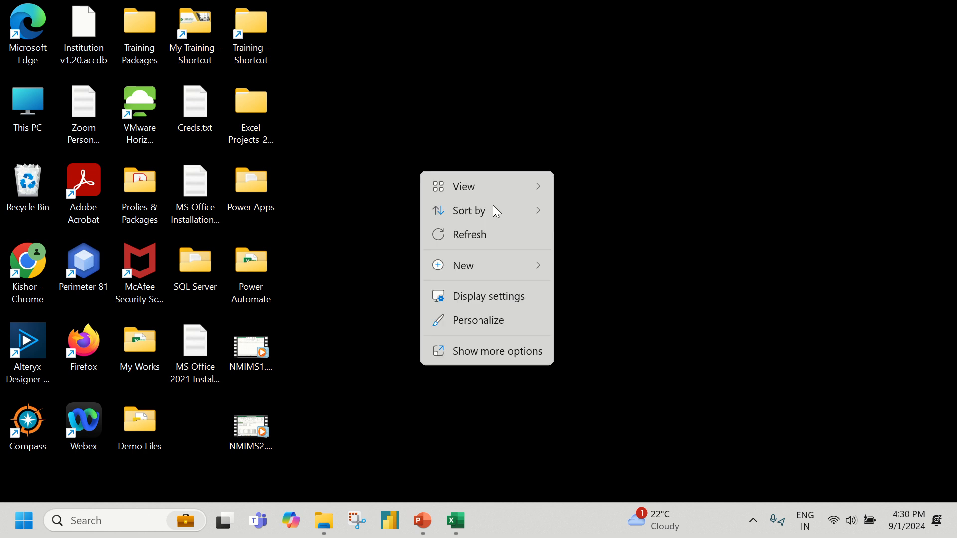
{"action": "left_click", "coordinate": [473, 232]}
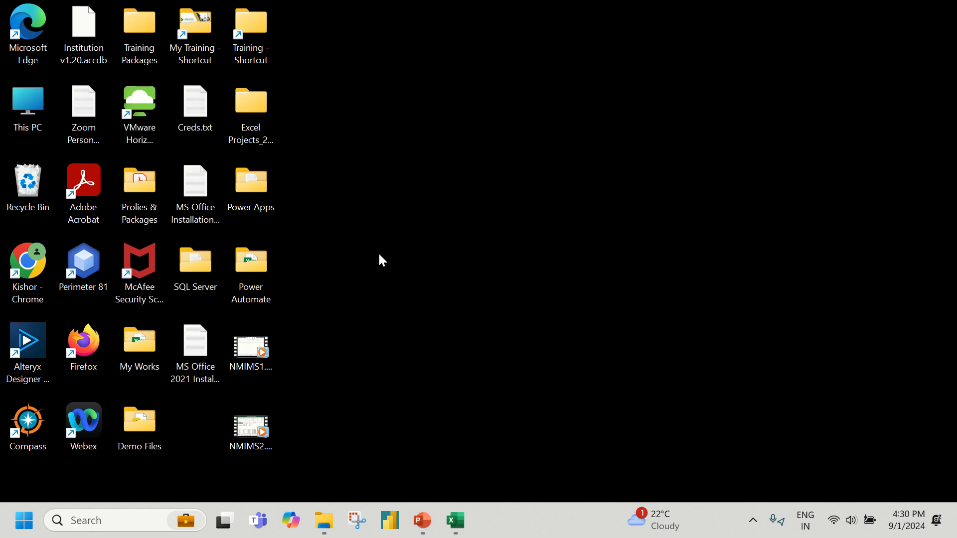
In a new File Explorer window, open Excelytics - Microsoft Office Speacialist v1.02.pdf from D:\Excelytics\Training\Microsoft Certifications\Instructions
{"action": "right_click", "coordinate": [326, 527]}
{"action": "left_click", "coordinate": [307, 430]}
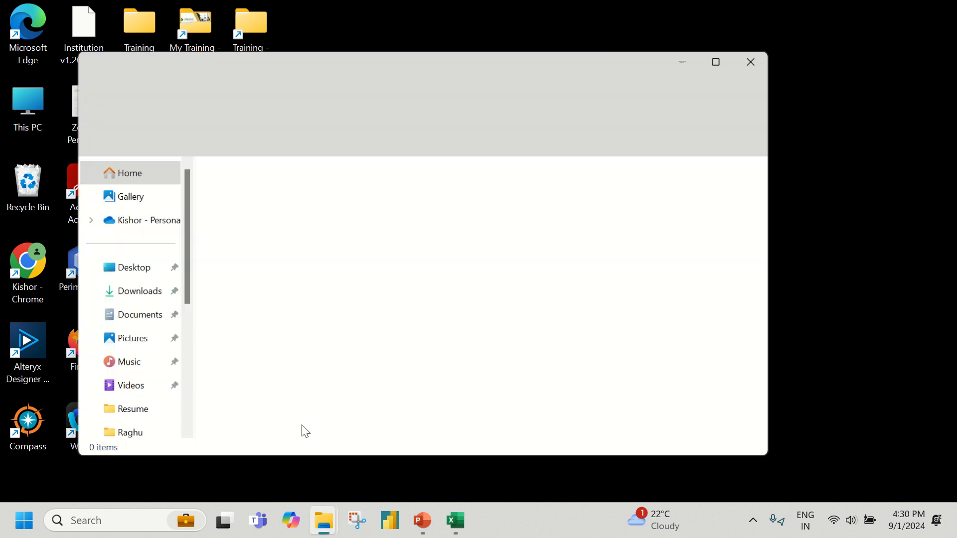
{"action": "scroll", "coordinate": [117, 299], "scroll_direction": "down", "scroll_amount": 4}
{"action": "left_click", "coordinate": [142, 359]}
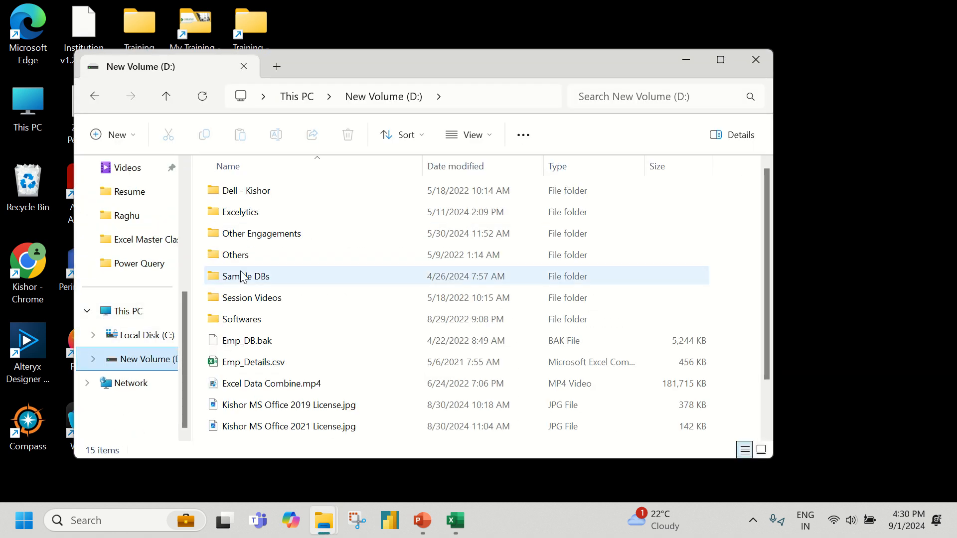
{"action": "double_click", "coordinate": [249, 213]}
{"action": "double_click", "coordinate": [251, 213]}
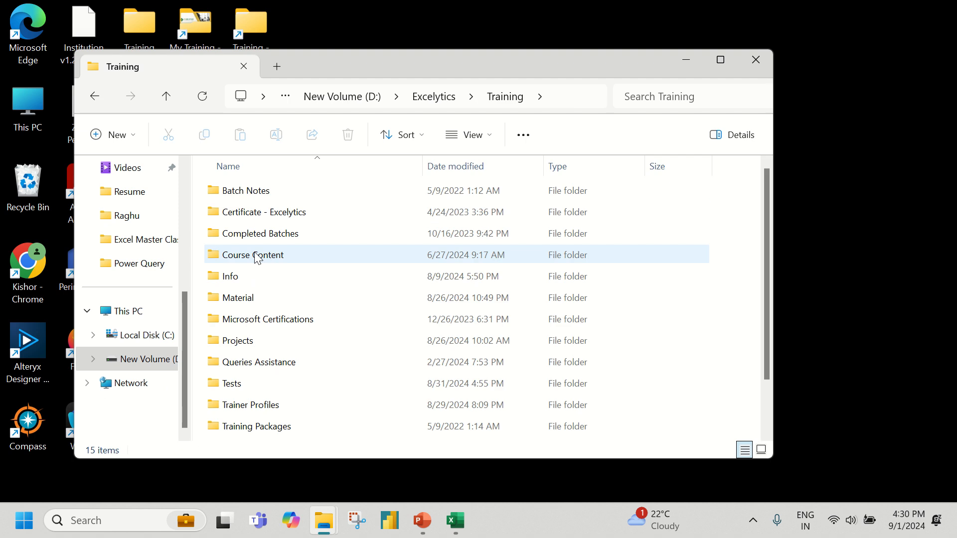
{"action": "double_click", "coordinate": [267, 321]}
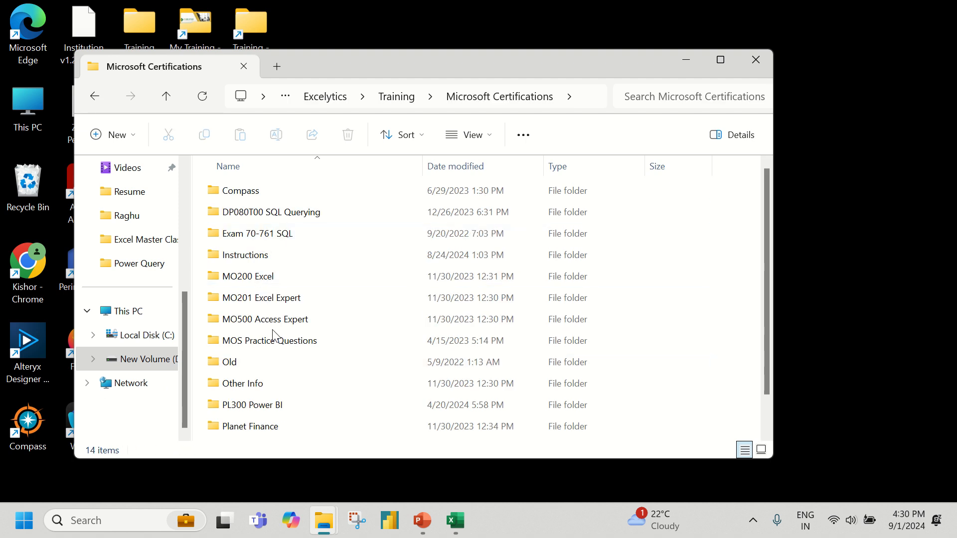
{"action": "double_click", "coordinate": [272, 256]}
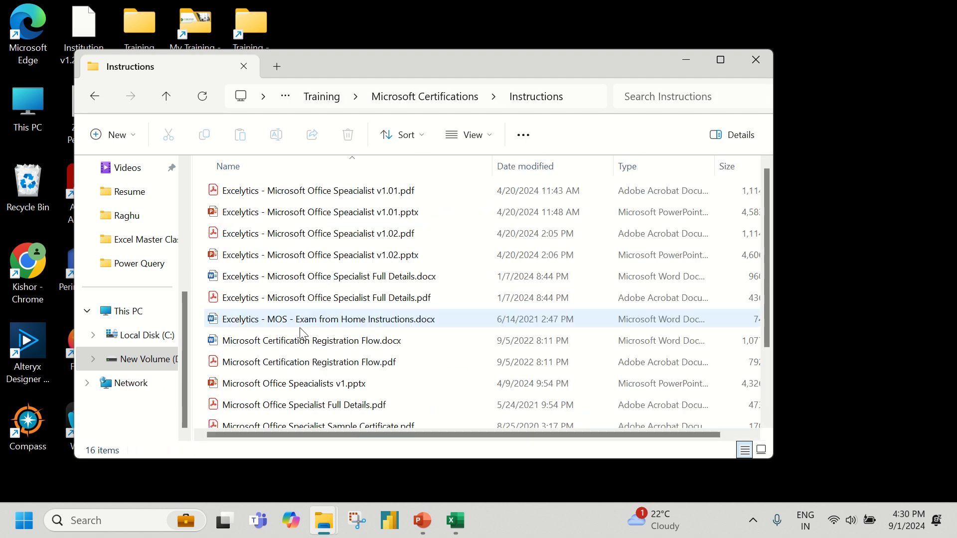
{"action": "double_click", "coordinate": [363, 234]}
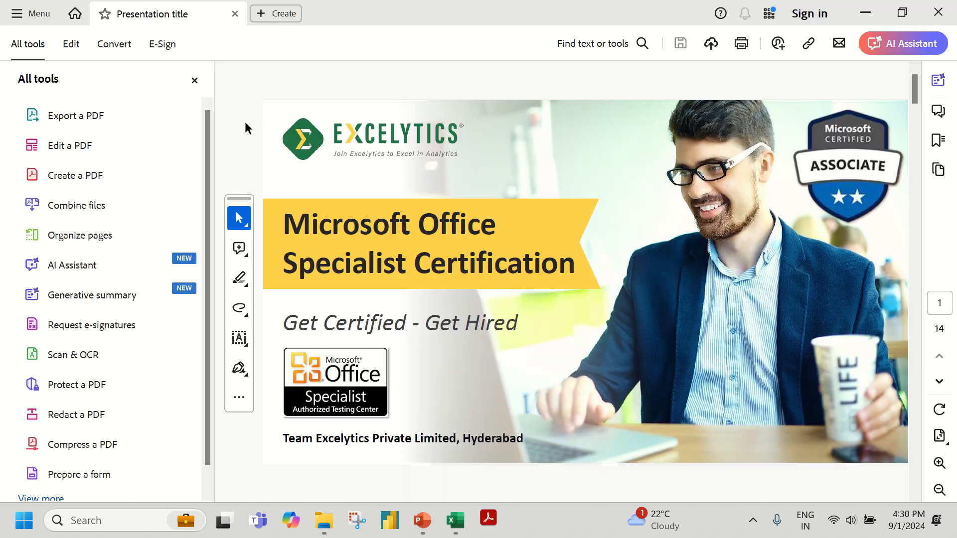
Hide the tools pane and read the certification benefits and certifications offered, pointing out the Excel Expert (MO201) exam
{"action": "left_click", "coordinate": [195, 80]}
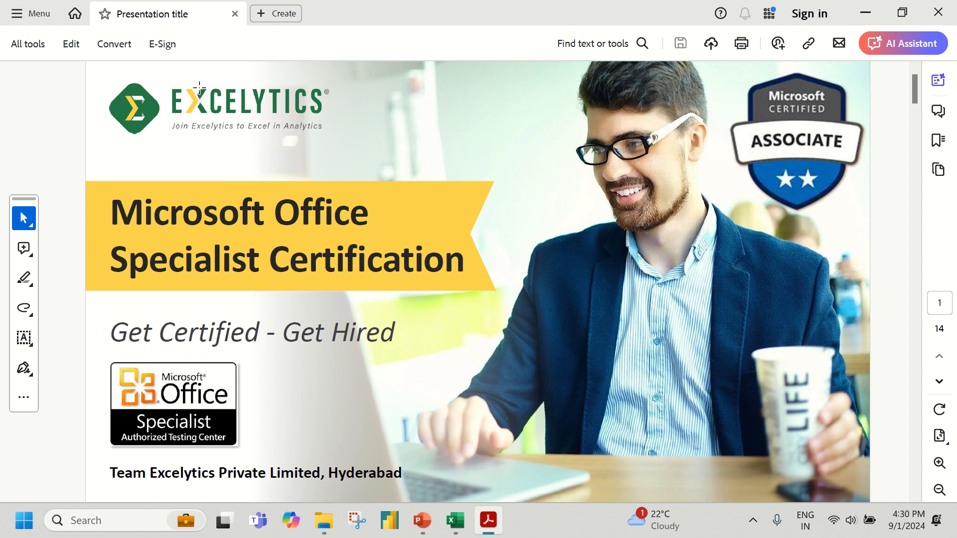
{"action": "scroll", "coordinate": [524, 302], "scroll_direction": "down", "scroll_amount": 3}
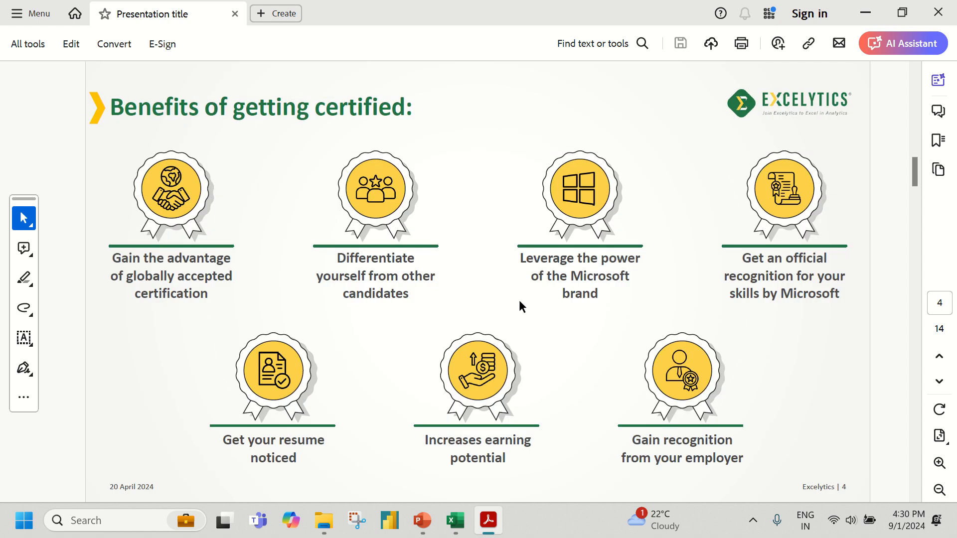
{"action": "scroll", "coordinate": [519, 300], "scroll_direction": "down", "scroll_amount": 1}
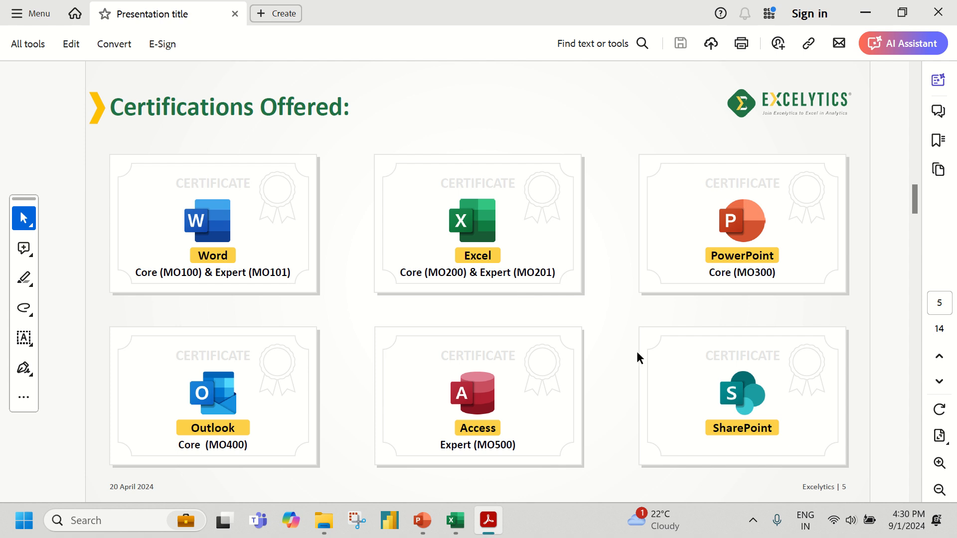
{"action": "double_click", "coordinate": [500, 274]}
{"action": "left_click_drag", "start_coordinate": [500, 276], "coordinate": [560, 272]}
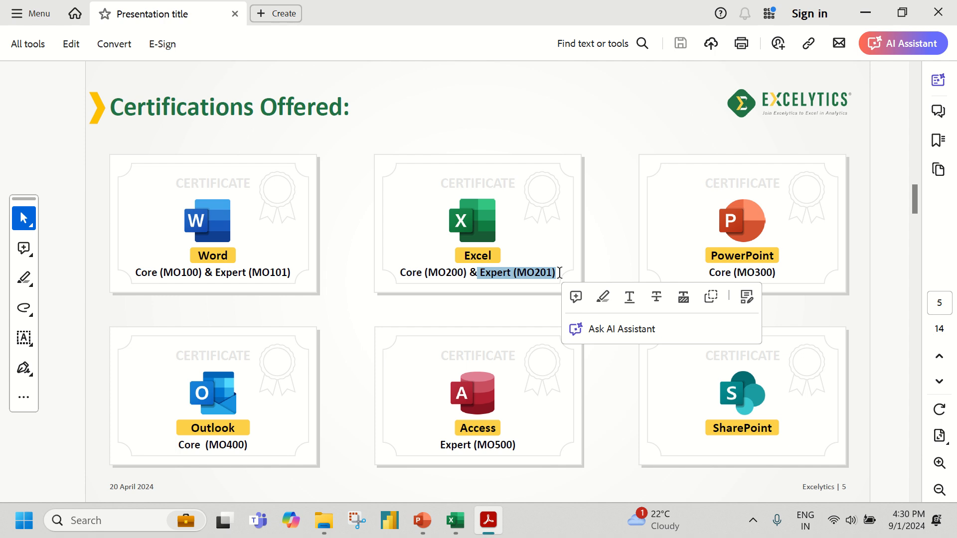
{"action": "left_click", "coordinate": [559, 273]}
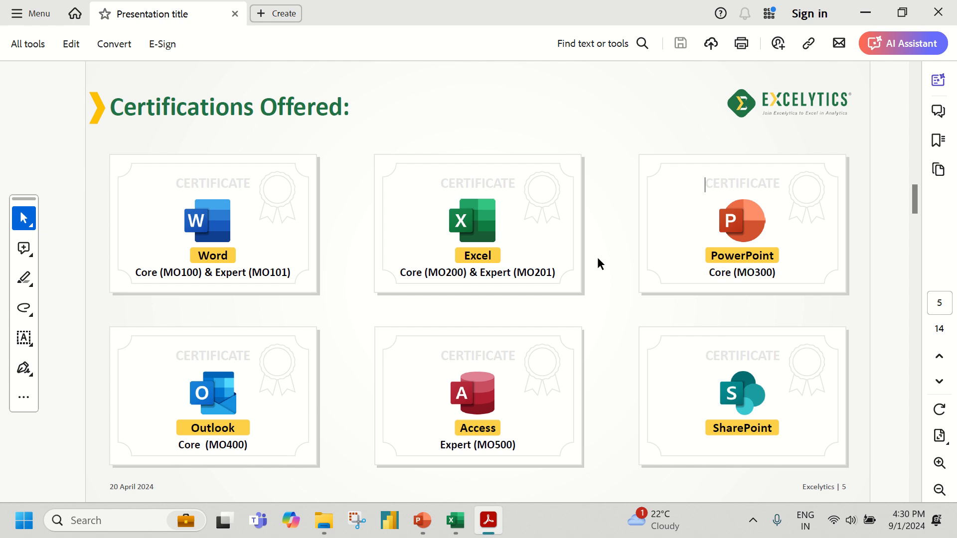
Review the Microsoft Office Specialist exam details, resume benefits and sample certificate pages, and minimise the document
{"action": "scroll", "coordinate": [559, 269], "scroll_direction": "down", "scroll_amount": 2}
{"action": "scroll", "coordinate": [559, 271], "scroll_direction": "up", "scroll_amount": 1}
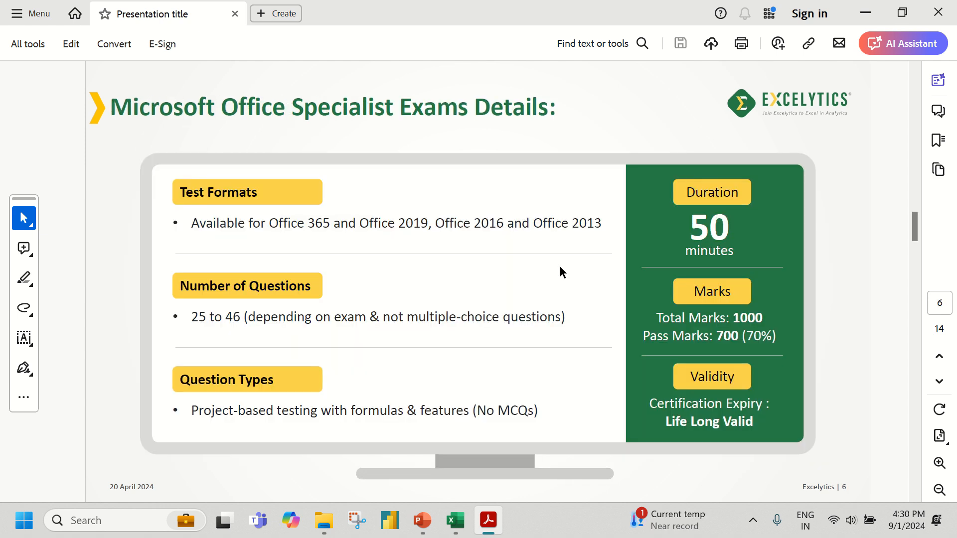
{"action": "scroll", "coordinate": [562, 271], "scroll_direction": "down", "scroll_amount": 4}
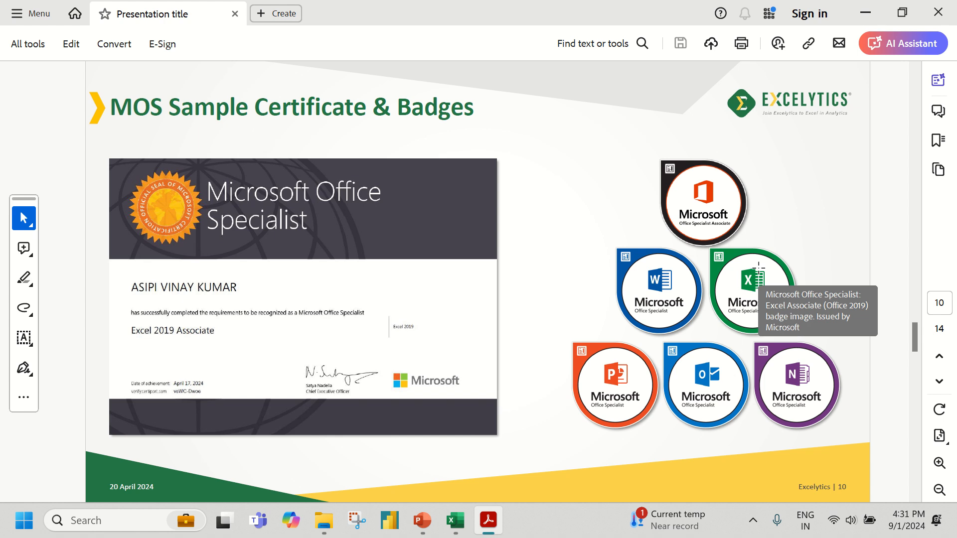
{"action": "scroll", "coordinate": [783, 264], "scroll_direction": "up", "scroll_amount": 1}
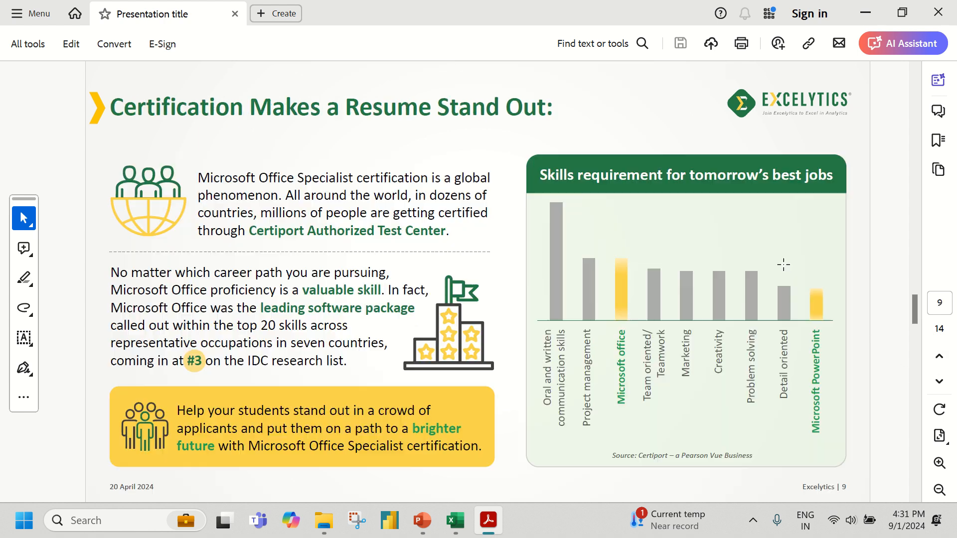
{"action": "scroll", "coordinate": [783, 264], "scroll_direction": "up", "scroll_amount": 2}
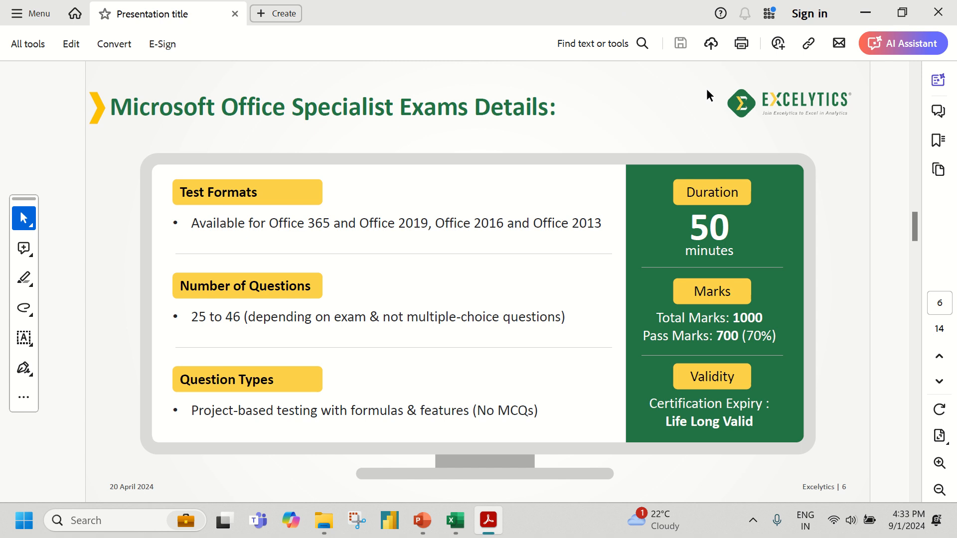
{"action": "left_click", "coordinate": [873, 17]}
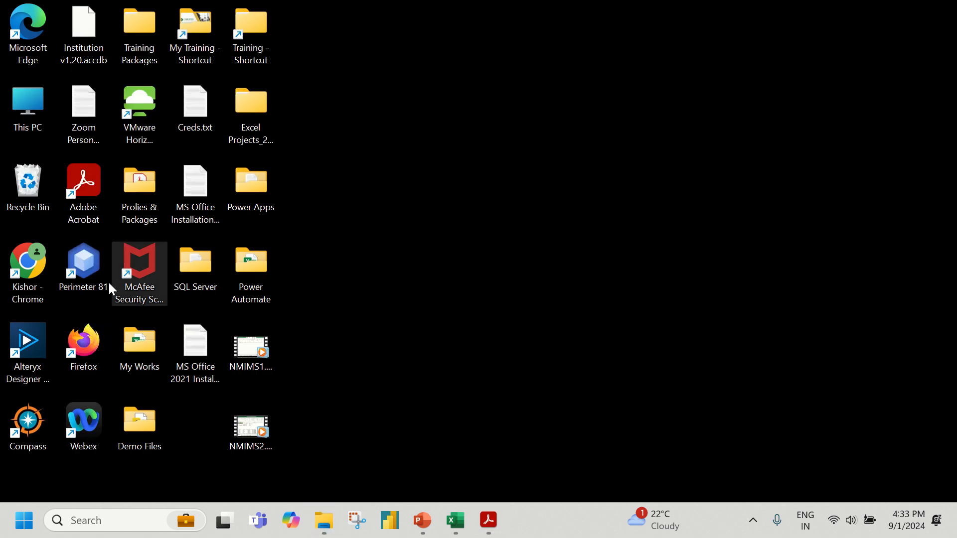
Open the trainer profile PDF from the Prolies & Packages desktop folder and review its certifications, badges and technical expertise
{"action": "double_click", "coordinate": [154, 187]}
{"action": "left_click", "coordinate": [342, 279]}
{"action": "double_click", "coordinate": [343, 280]}
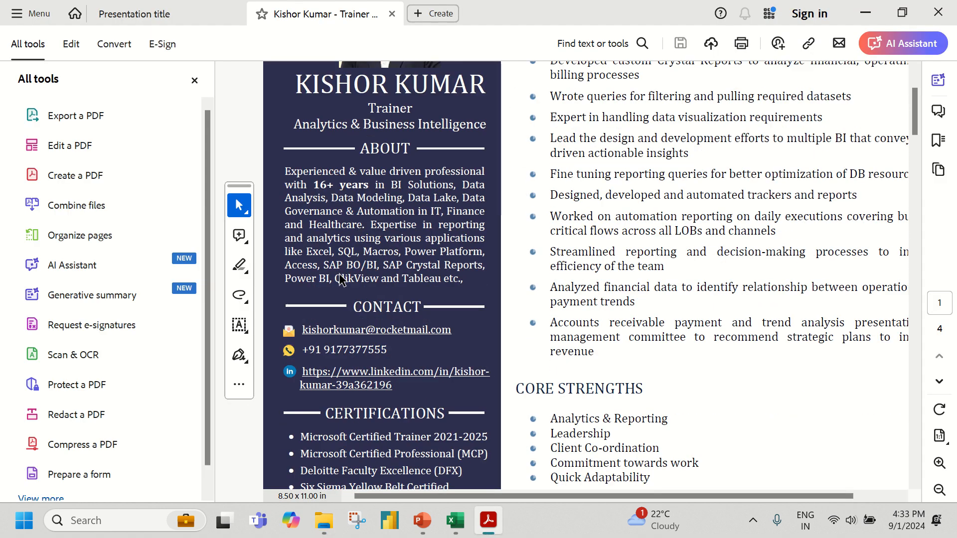
{"action": "scroll", "coordinate": [339, 277], "scroll_direction": "down", "scroll_amount": 3}
{"action": "left_click", "coordinate": [194, 79]}
{"action": "scroll", "coordinate": [369, 257], "scroll_direction": "down", "scroll_amount": 5}
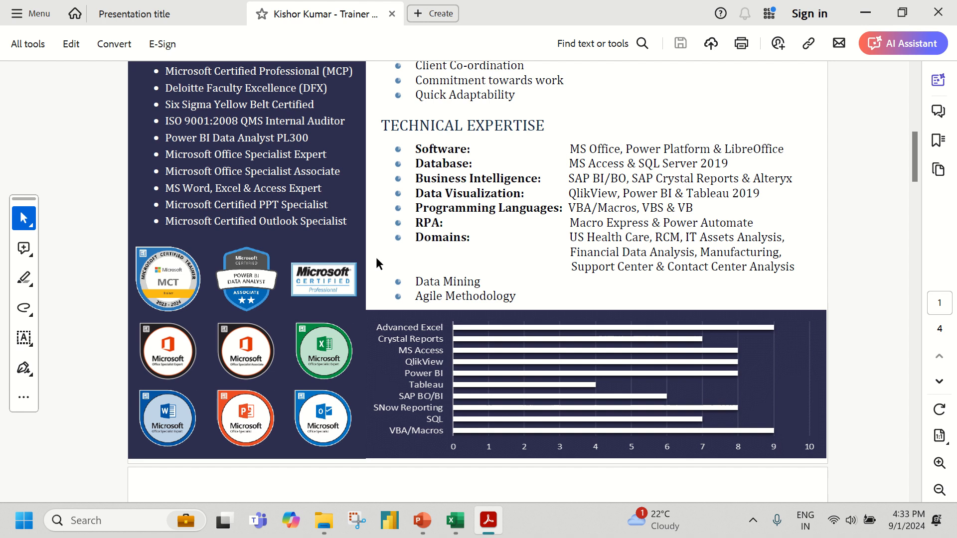
{"action": "scroll", "coordinate": [376, 257], "scroll_direction": "up", "scroll_amount": 1}
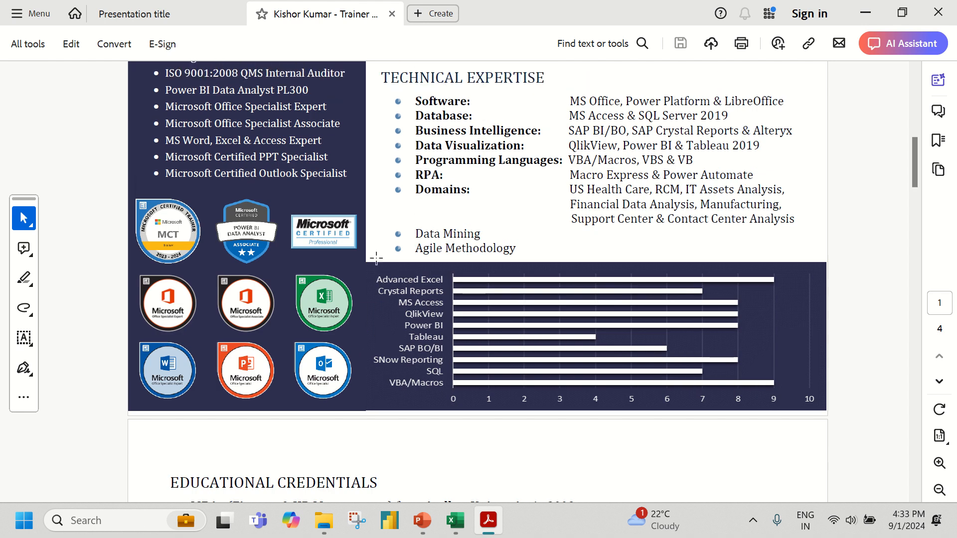